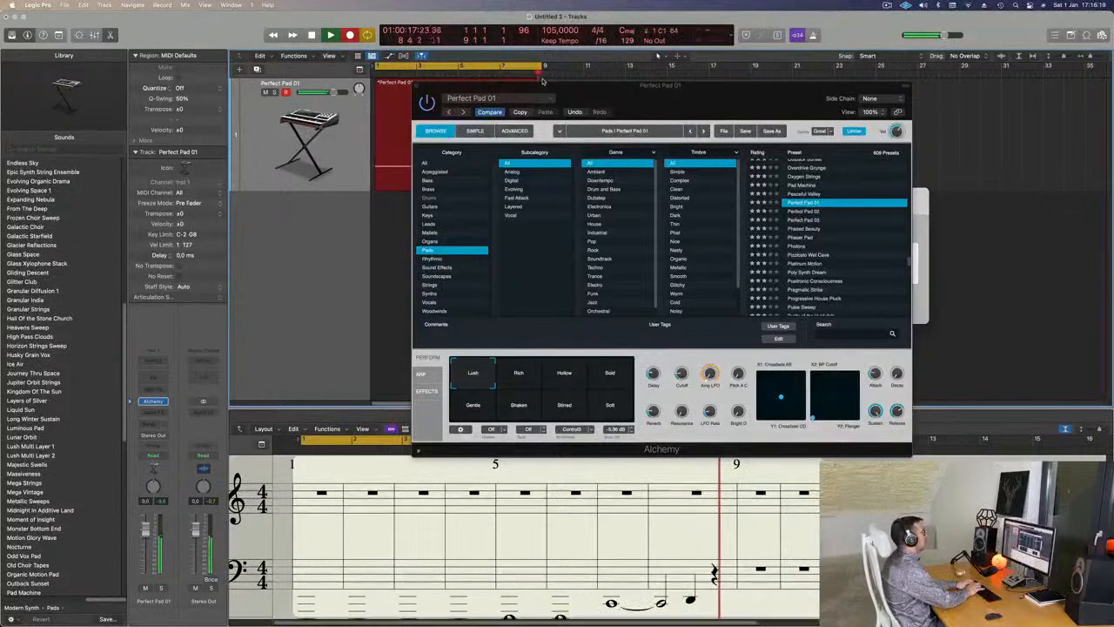
- Stop recording and open the new pad region's notes in the Piano Roll
{"action": "key", "text": "space"}
{"action": "key", "text": "space"}
{"action": "key", "text": "space"}
{"action": "left_click_drag", "start_coordinate": [542, 81], "coordinate": [849, 122]}
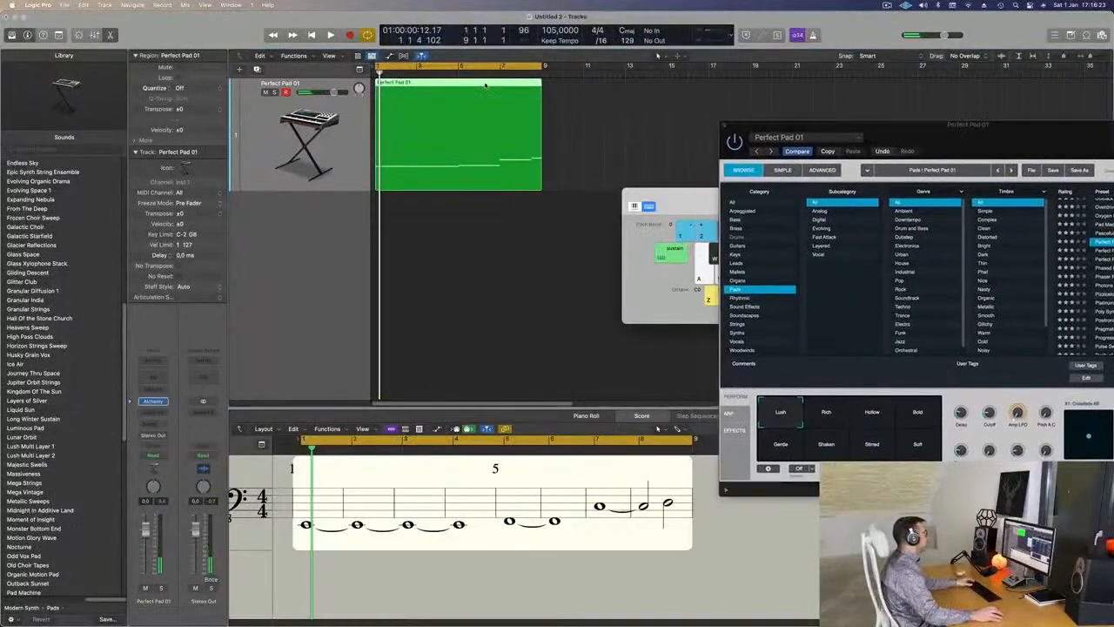
{"action": "double_click", "coordinate": [485, 84]}
- Select all the recorded pad notes and play back the chords
{"action": "scroll", "coordinate": [480, 557], "scroll_direction": "down", "scroll_amount": 3}
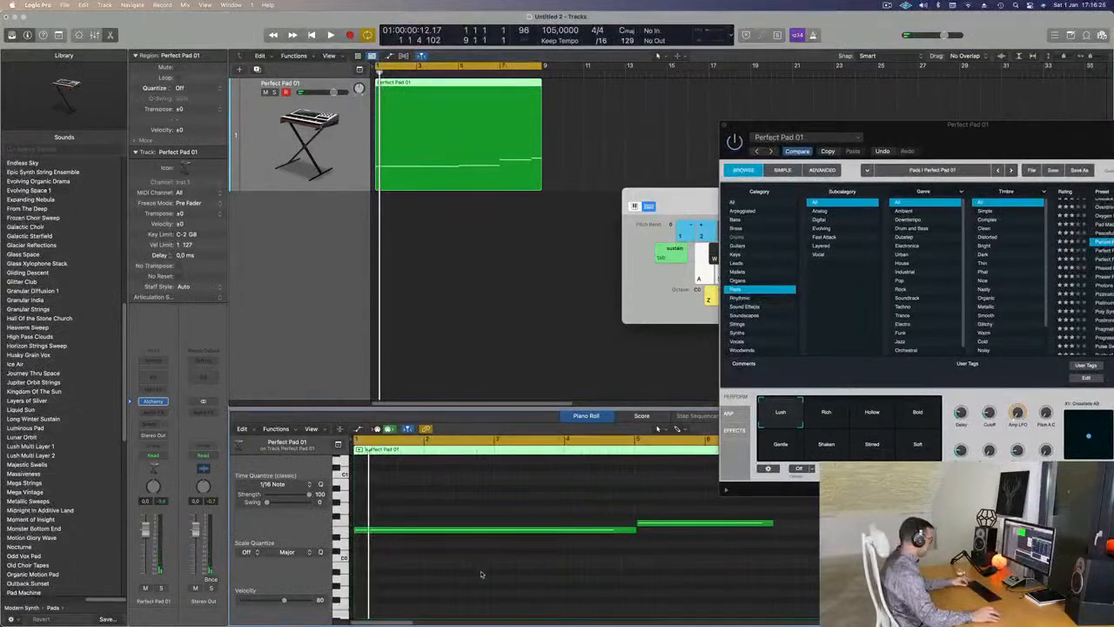
{"action": "key", "text": "super+a"}
{"action": "scroll", "coordinate": [491, 574], "scroll_direction": "down", "scroll_amount": 3}
{"action": "key", "text": "space"}
{"action": "scroll", "coordinate": [540, 550], "scroll_direction": "up", "scroll_amount": 3}
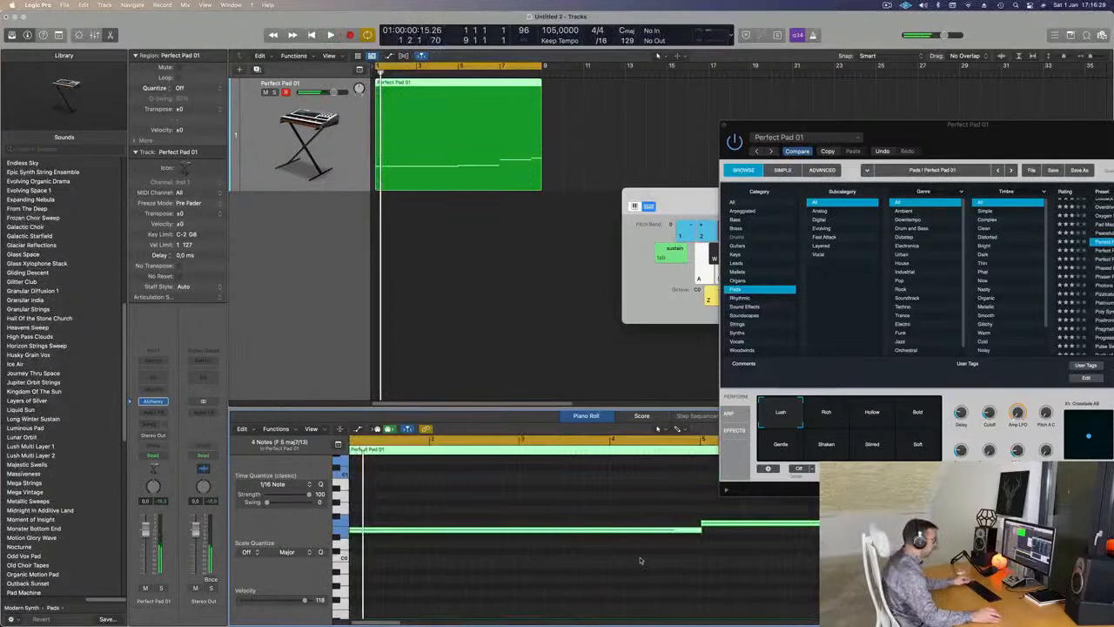
{"action": "scroll", "coordinate": [738, 558], "scroll_direction": "down", "scroll_amount": 1}
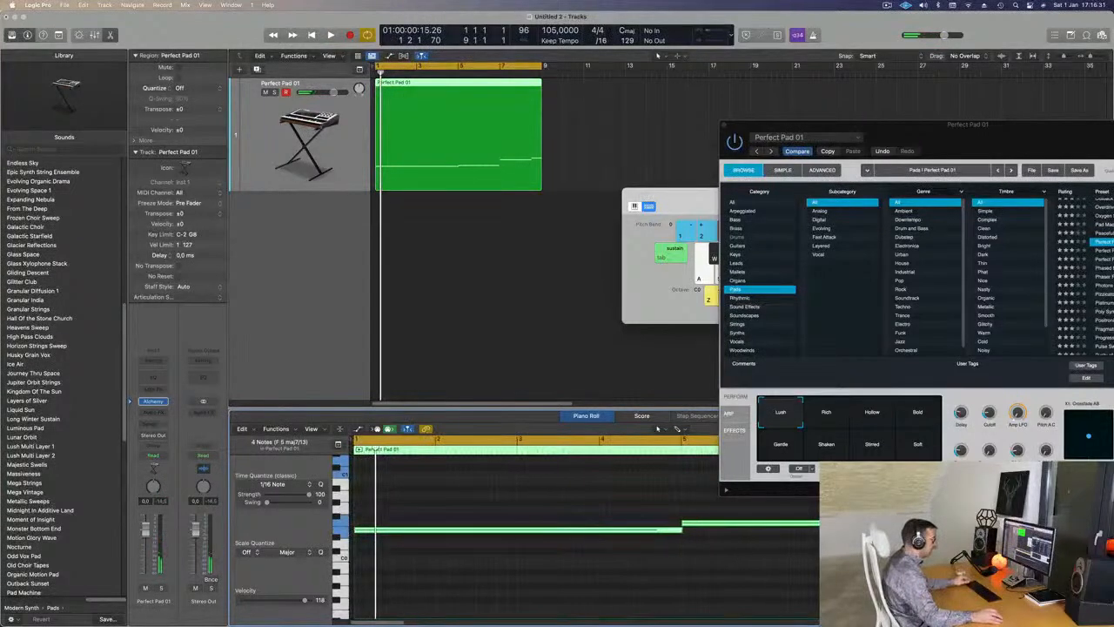
{"action": "left_click", "coordinate": [738, 558]}
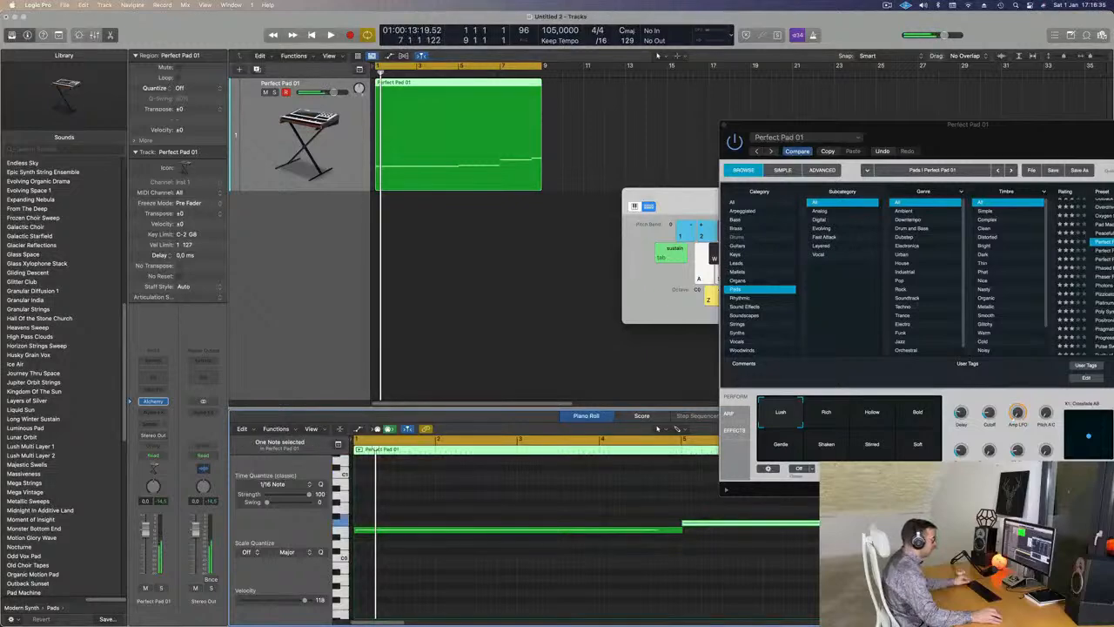
{"action": "key", "text": "space"}
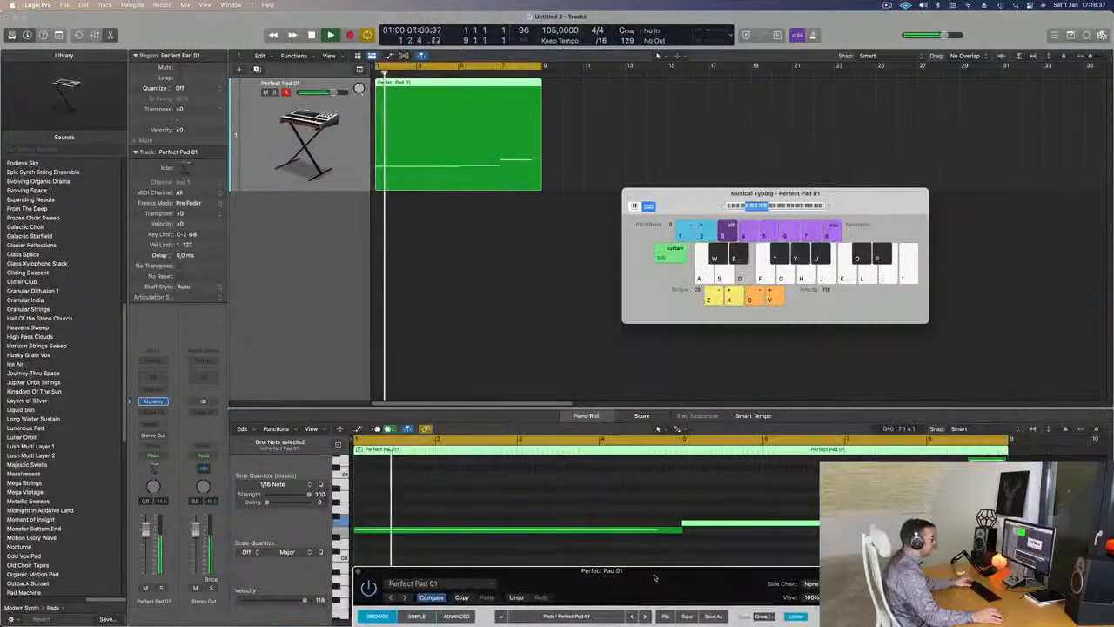
- Try the previous Alchemy preset, then go back to Perfect Pad 01
{"action": "scroll", "coordinate": [558, 295], "scroll_direction": "down", "scroll_amount": 1}
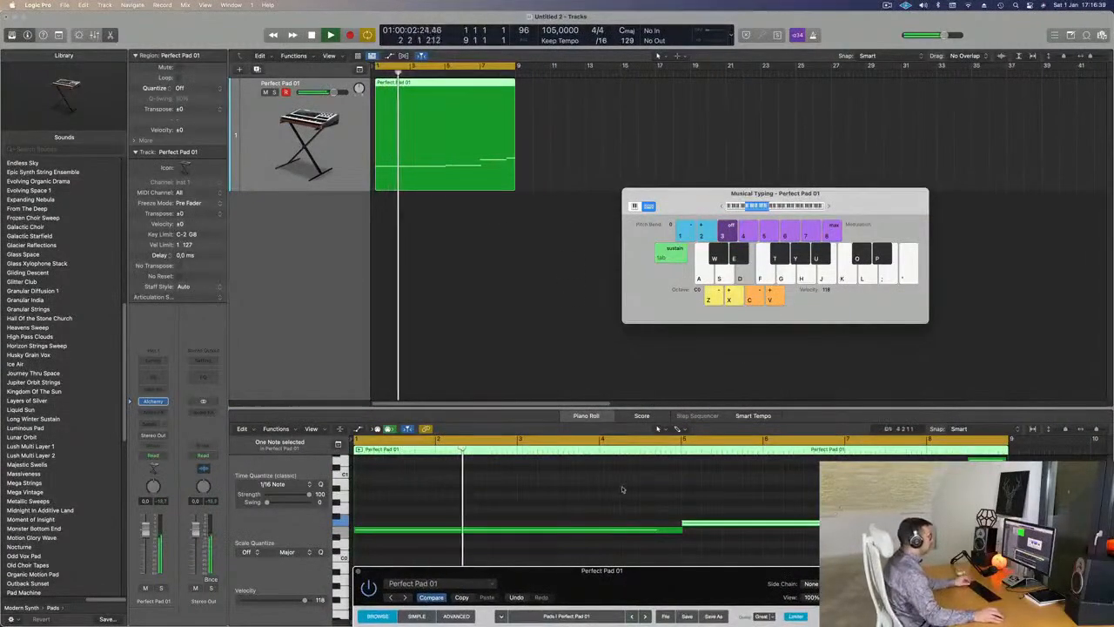
{"action": "left_click_drag", "start_coordinate": [645, 579], "coordinate": [350, 155]}
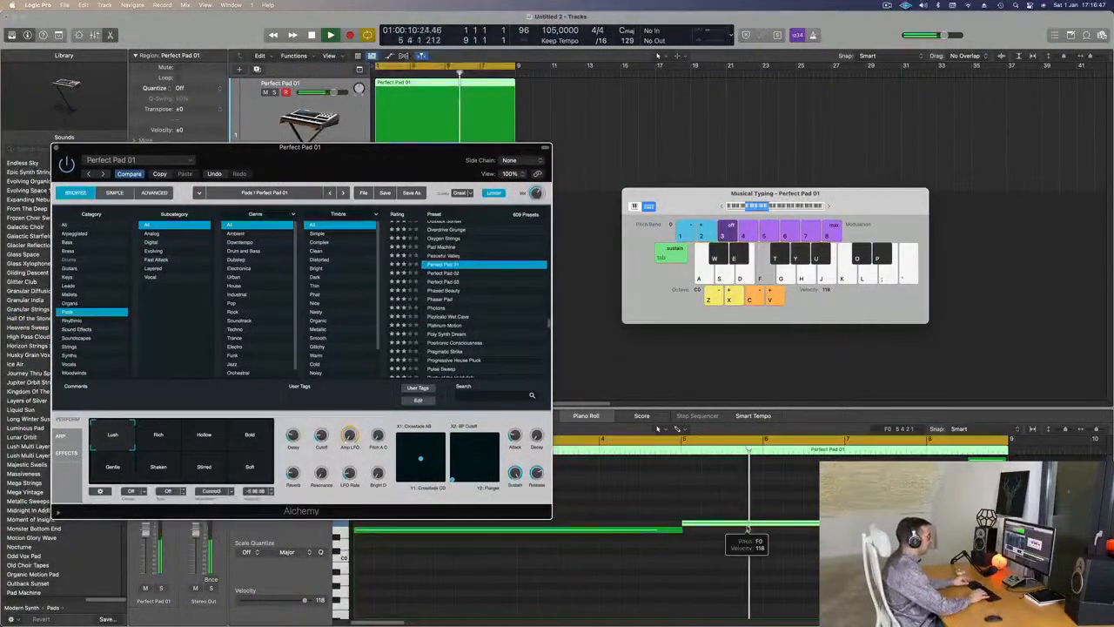
{"action": "key", "text": "Up"}
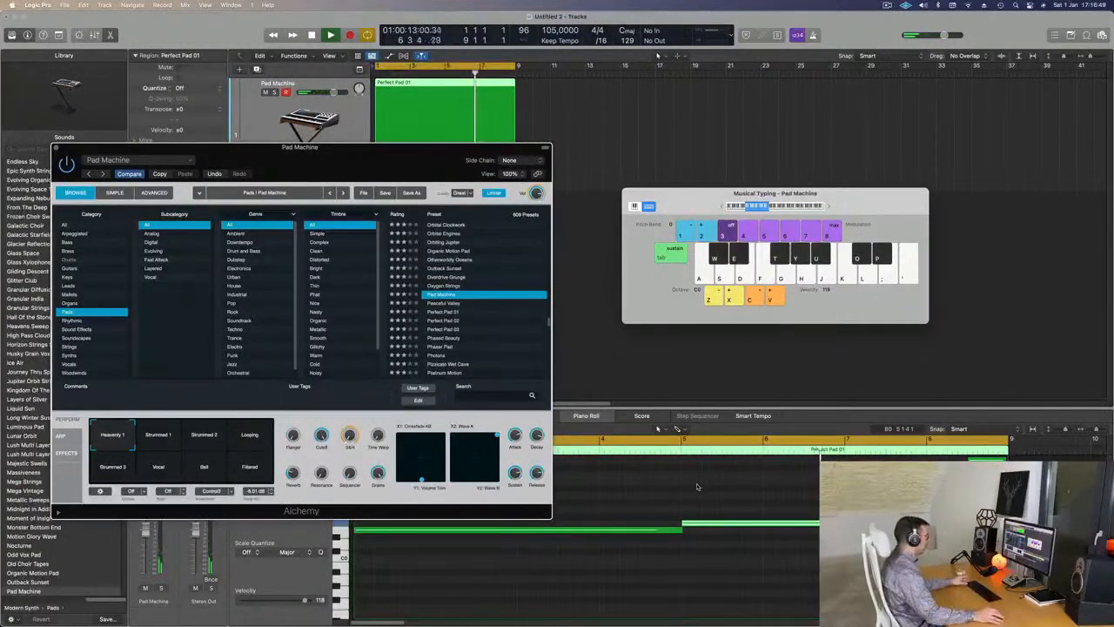
{"action": "left_click", "coordinate": [446, 312]}
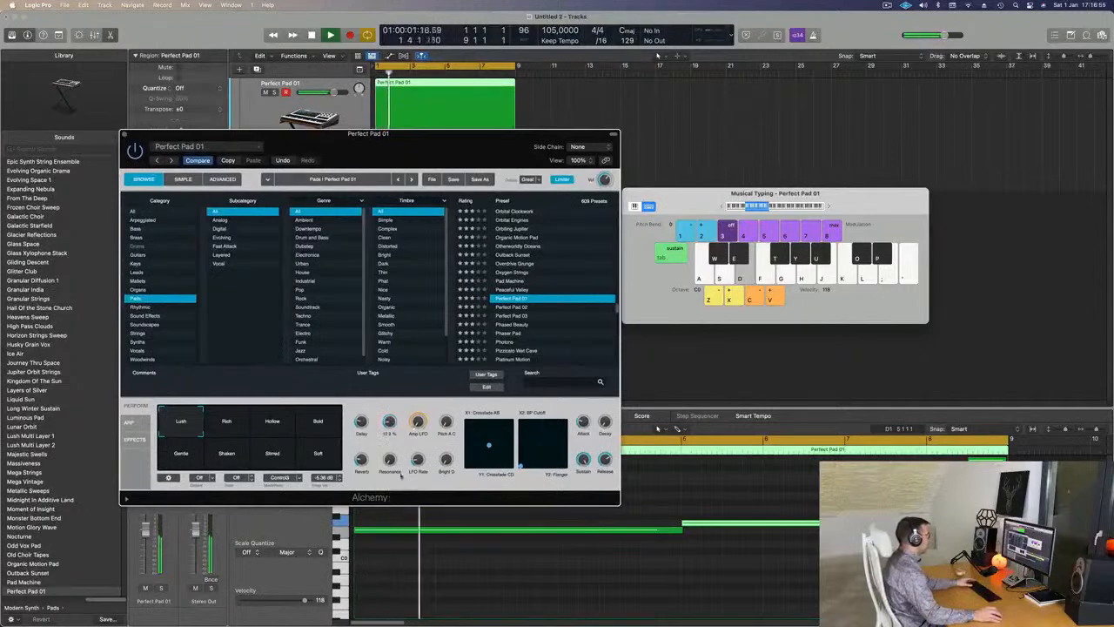
- Raise the selected pad note in pitch and audition the pad with test notes
{"action": "left_click_drag", "start_coordinate": [452, 140], "coordinate": [255, 188]}
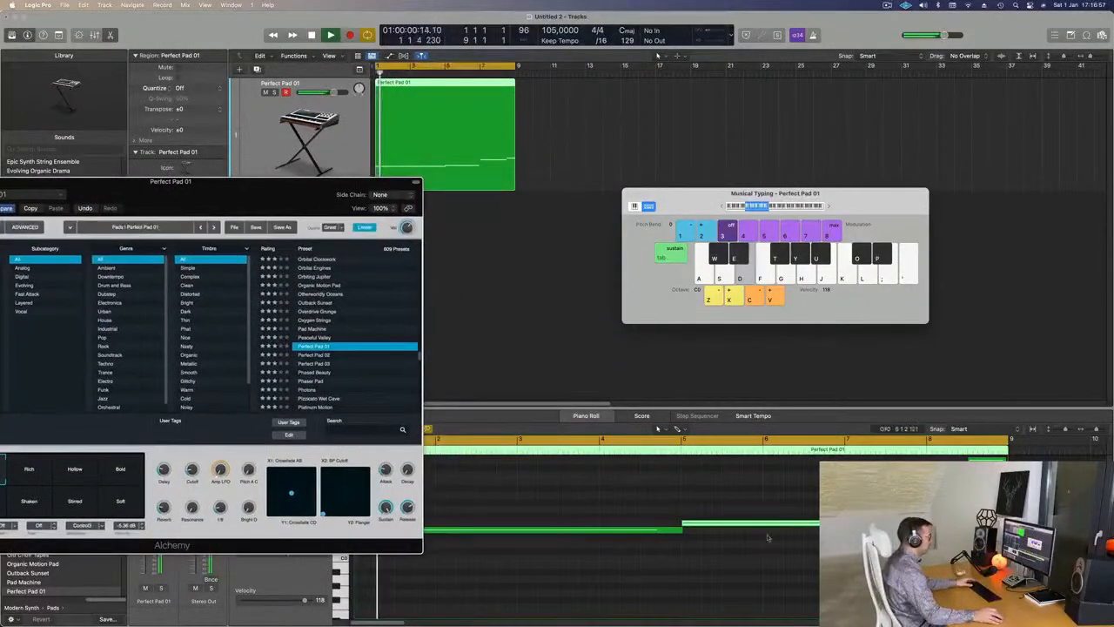
{"action": "key", "text": "alt+Up"}
{"action": "key", "text": "alt+Up"}
{"action": "key", "text": "space"}
{"action": "key", "text": "space"}
{"action": "left_click_drag", "start_coordinate": [303, 198], "coordinate": [501, 132]}
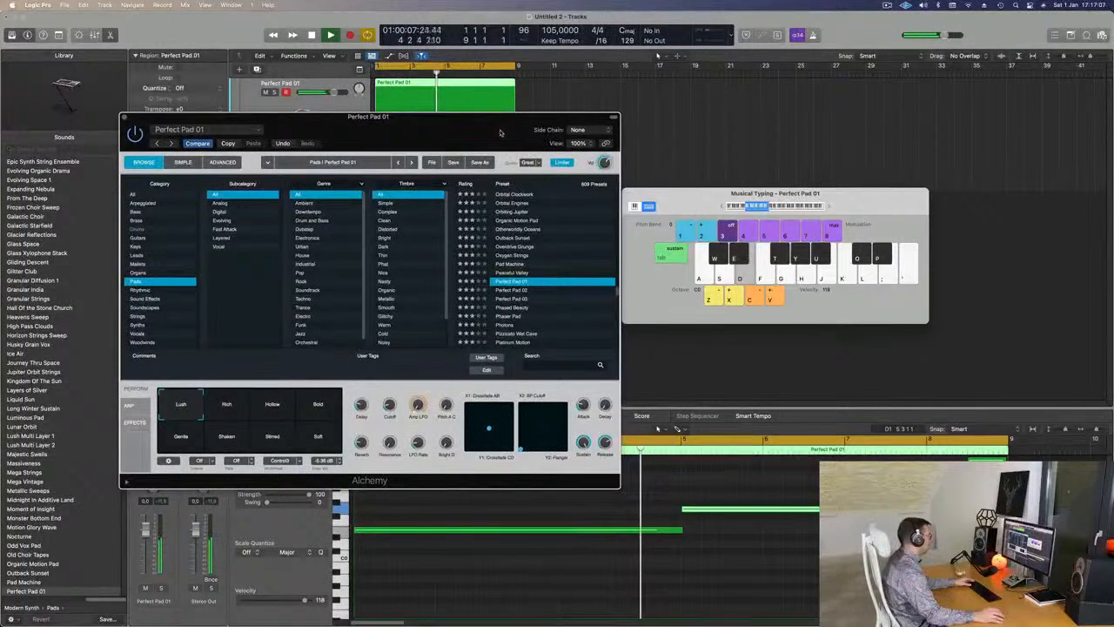
{"action": "left_click_drag", "start_coordinate": [500, 133], "coordinate": [529, 197]}
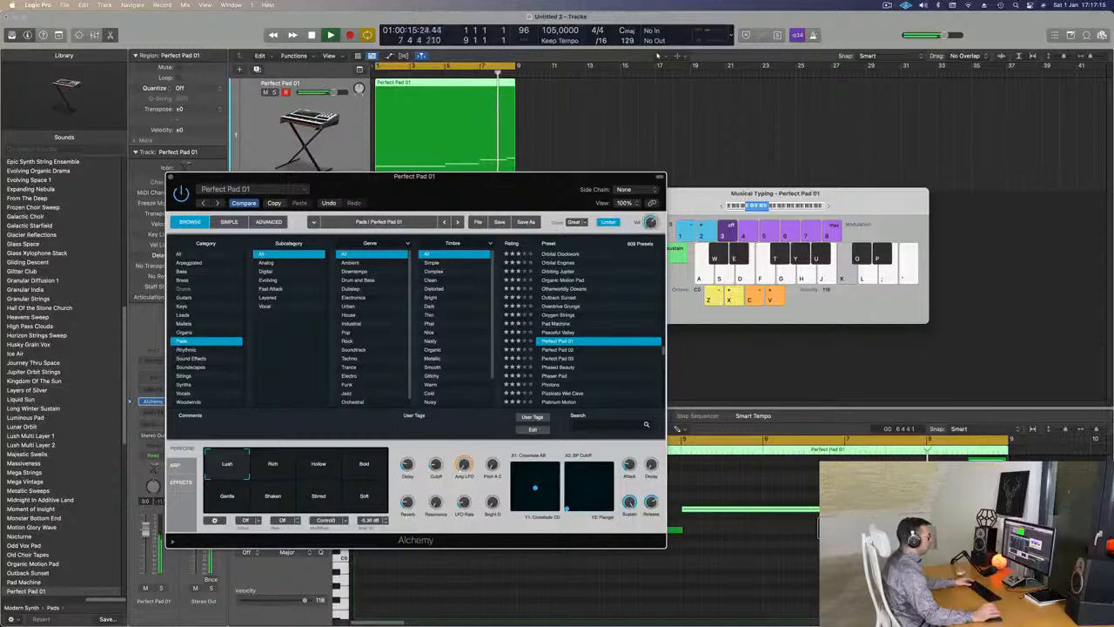
{"action": "key", "text": "l"}
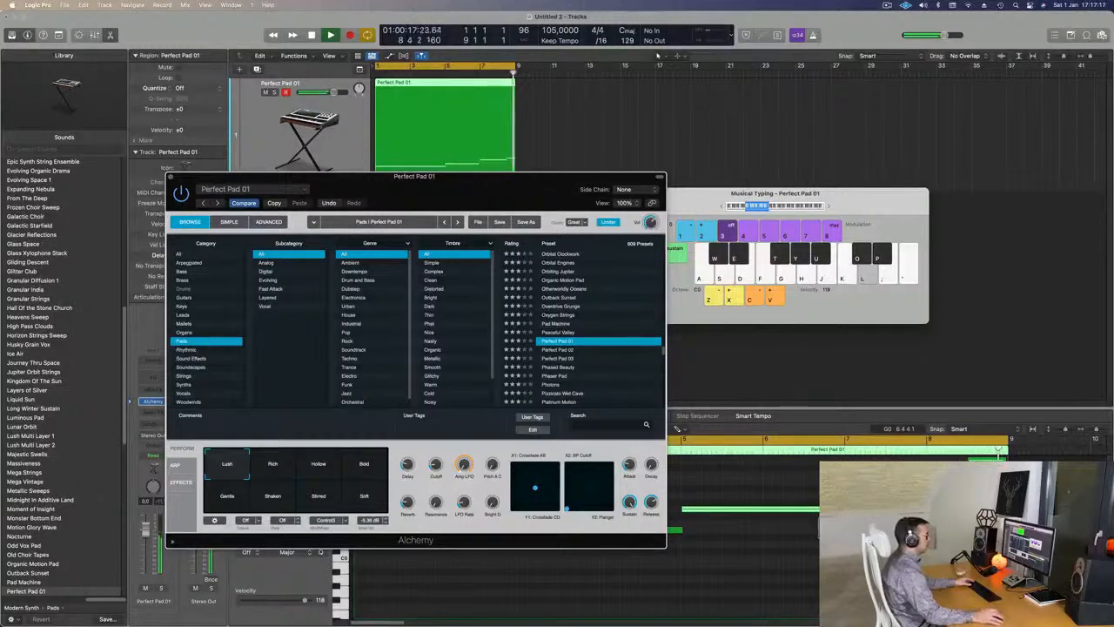
{"action": "key", "text": "d"}
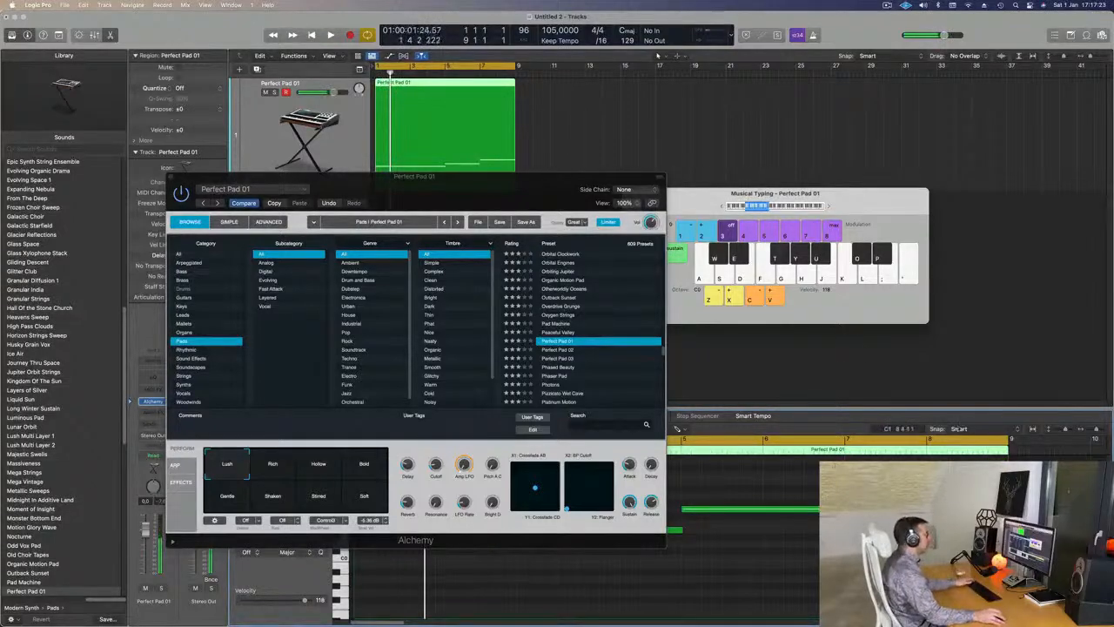
- Close the Alchemy synth window and restart playback from the beginning
{"action": "left_click_drag", "start_coordinate": [472, 204], "coordinate": [595, 241]}
{"action": "key", "text": "space"}
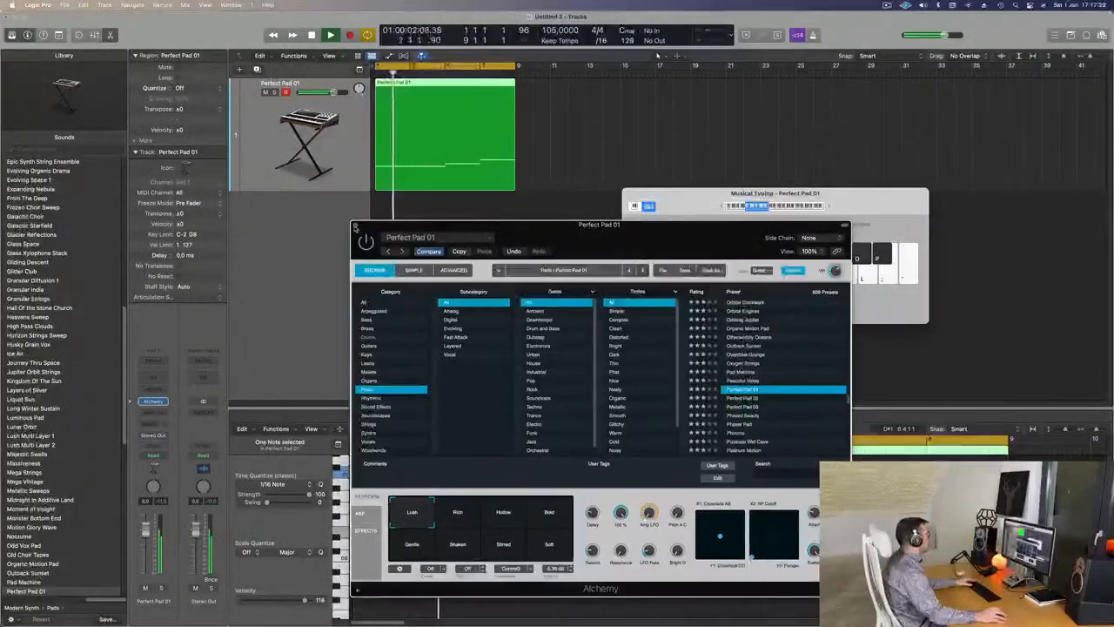
{"action": "left_click", "coordinate": [356, 225]}
{"action": "key", "text": "space"}
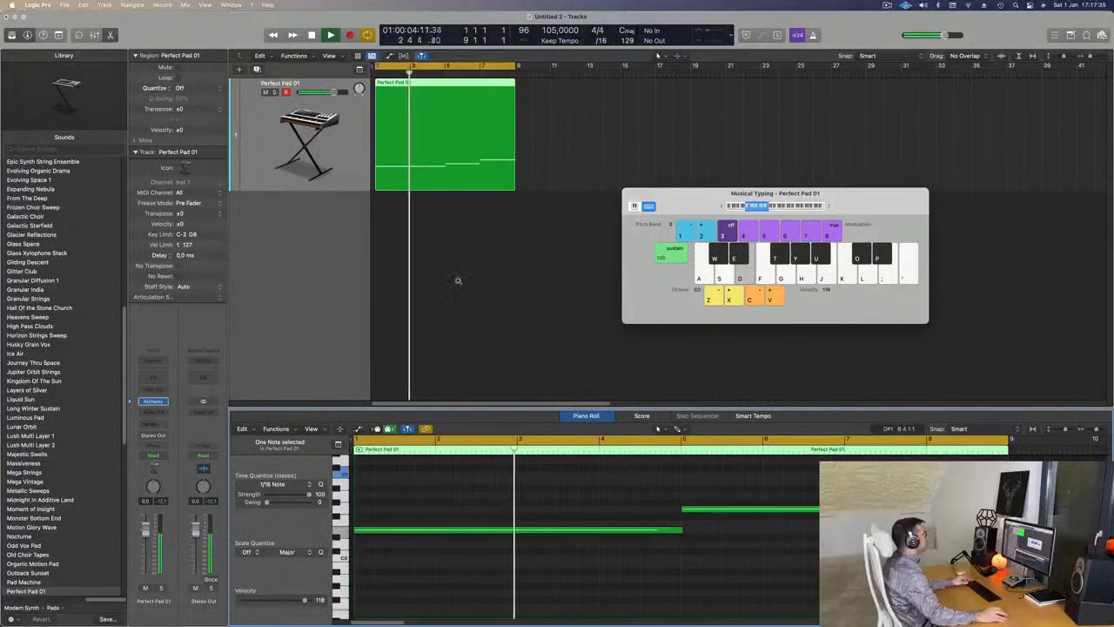
- Extend the cycle range out to bar 33
{"action": "scroll", "coordinate": [457, 275], "scroll_direction": "down", "scroll_amount": 2}
{"action": "key", "text": "space"}
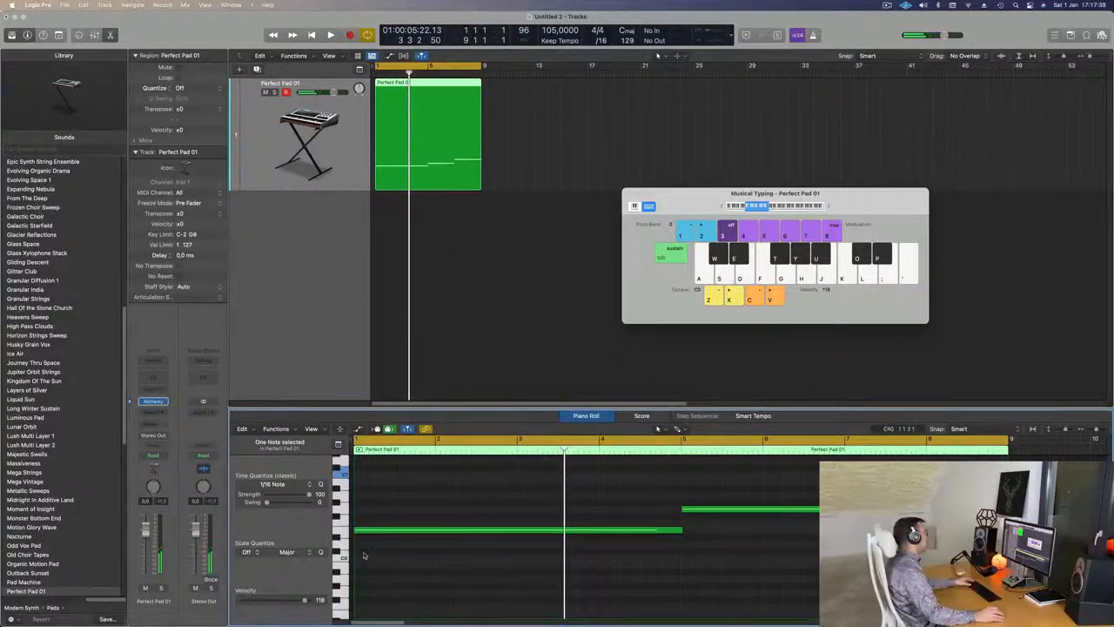
{"action": "key", "text": "space"}
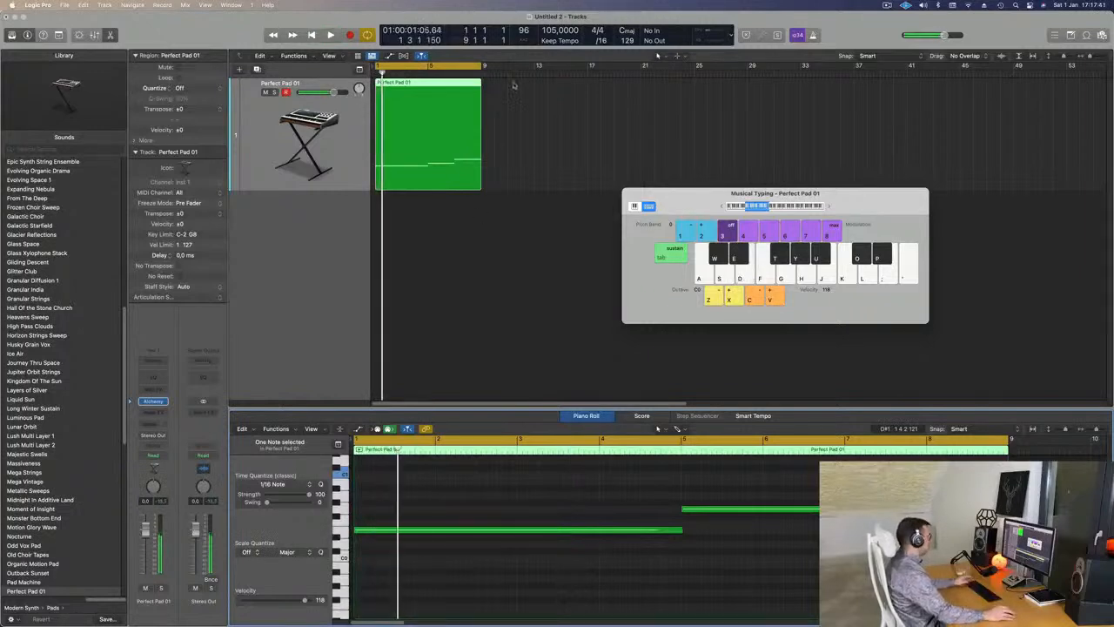
{"action": "left_click_drag", "start_coordinate": [483, 65], "coordinate": [800, 96]}
{"action": "left_click_drag", "start_coordinate": [708, 118], "coordinate": [395, 128]}
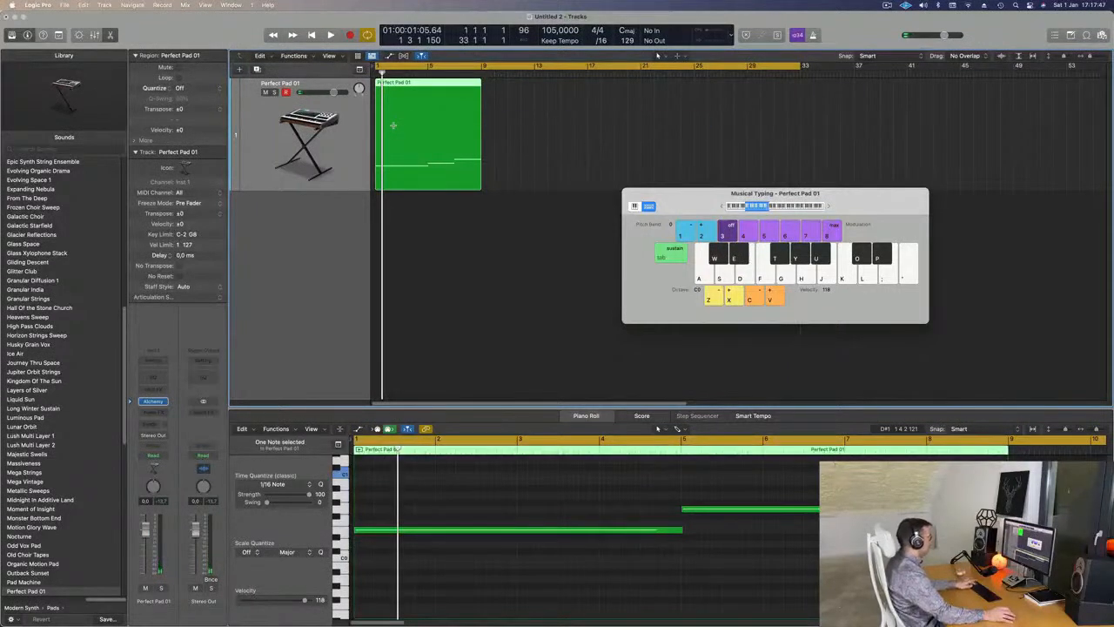
- Repeat the pad region into four copies filling bars 1–33, then reopen Alchemy
{"action": "key", "text": "super+r"}
{"action": "key", "text": "super+r"}
{"action": "key", "text": "super+r"}
{"action": "key", "text": "space"}
{"action": "left_click", "coordinate": [257, 146]}
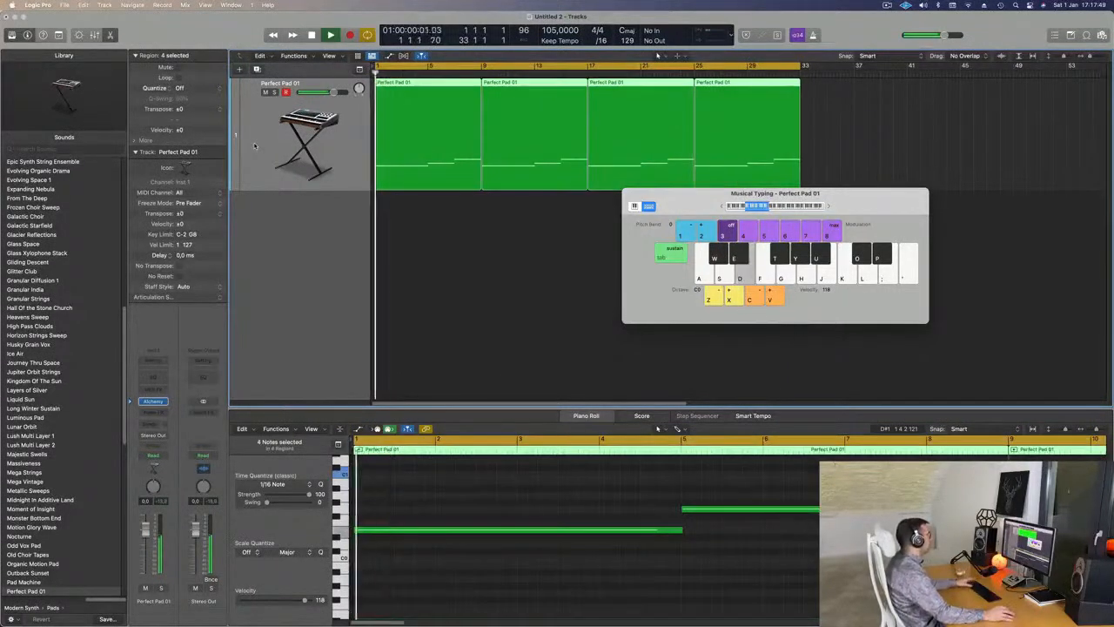
{"action": "key", "text": "Return"}
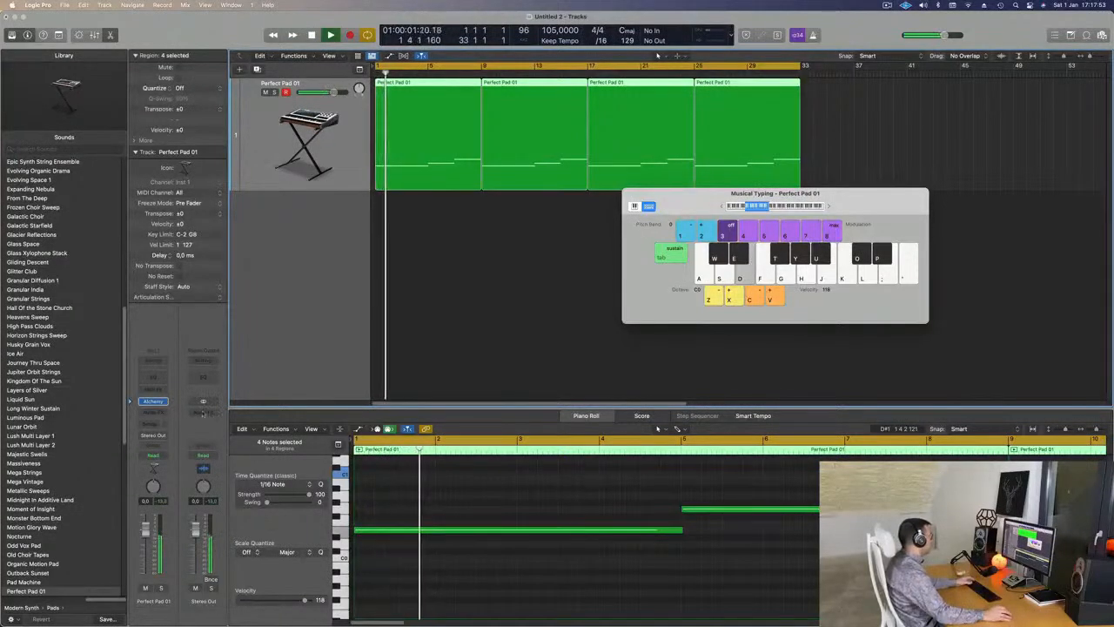
{"action": "left_click", "coordinate": [155, 402]}
{"action": "key", "text": "space"}
{"action": "key", "text": "Return"}
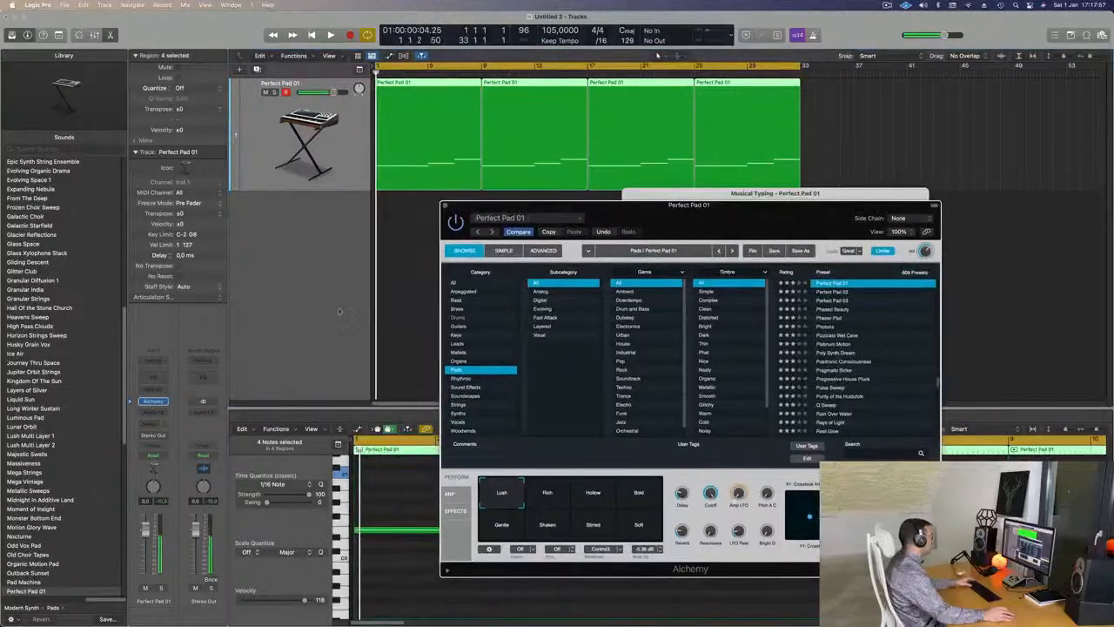
- In Touch mode, turn the Alchemy cutoff down to 18.7% during playback
{"action": "left_click", "coordinate": [157, 457]}
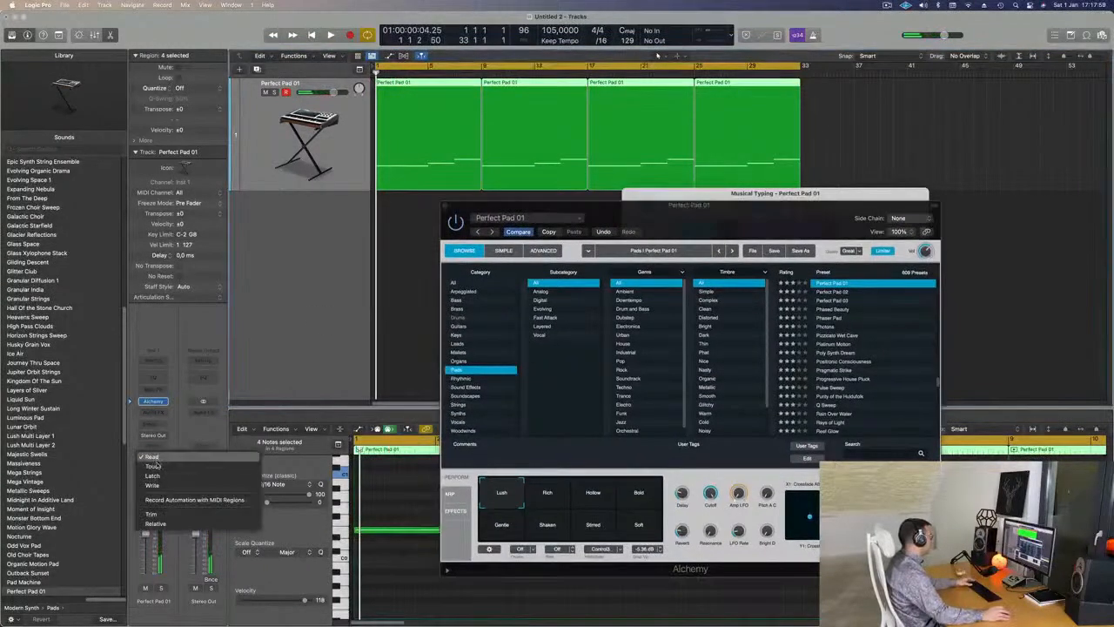
{"action": "left_click", "coordinate": [156, 467]}
{"action": "key", "text": "space"}
{"action": "left_click_drag", "start_coordinate": [710, 494], "coordinate": [709, 570]}
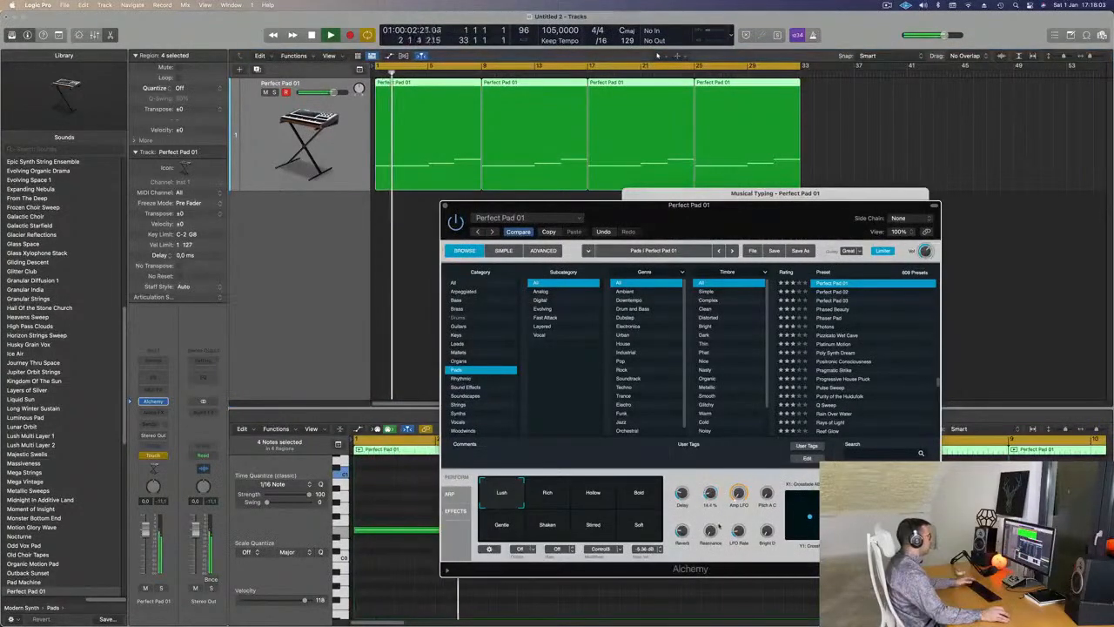
{"action": "left_click", "coordinate": [445, 205]}
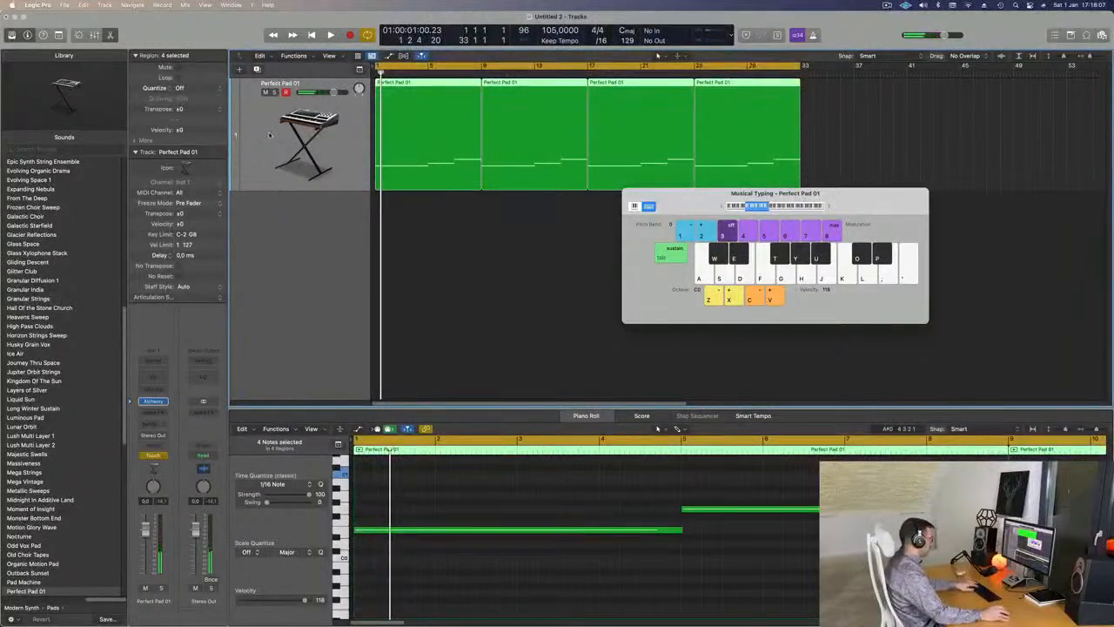
{"action": "key", "text": "super+k"}
- Show the Alchemy Cutoff automation lane in Read mode
{"action": "key", "text": "a"}
{"action": "left_click", "coordinate": [294, 104]}
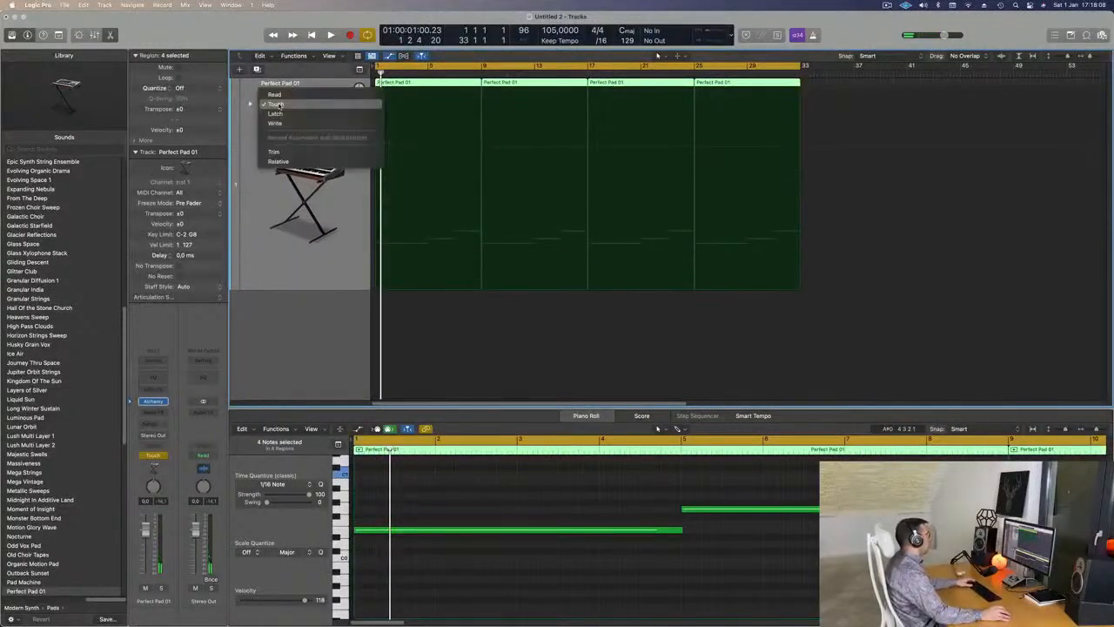
{"action": "left_click", "coordinate": [300, 94]}
{"action": "left_click", "coordinate": [318, 104]}
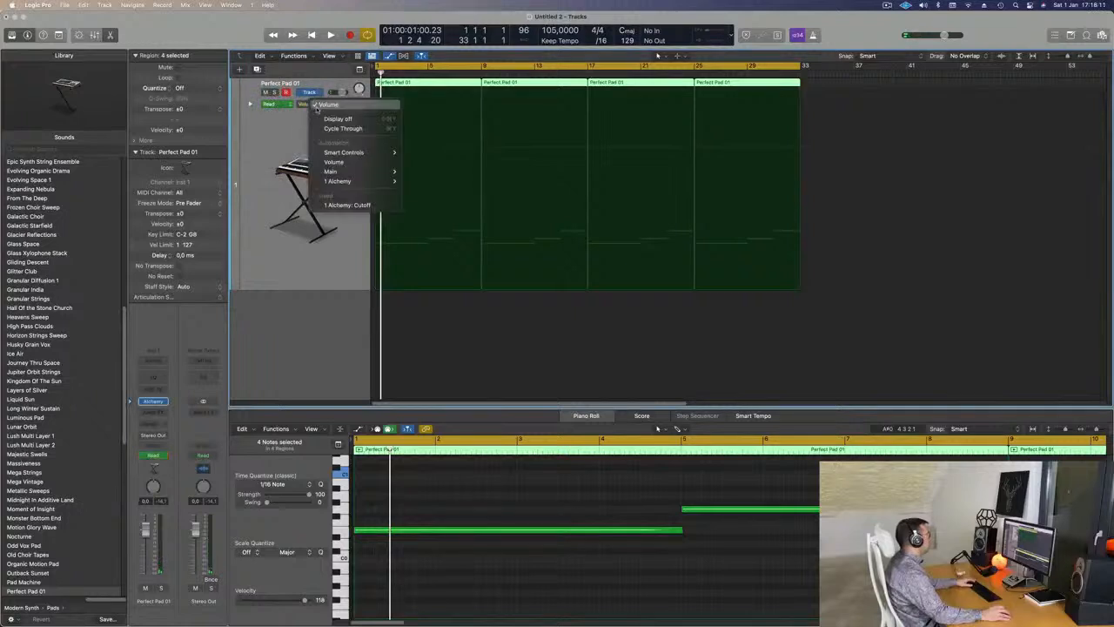
{"action": "left_click", "coordinate": [340, 204]}
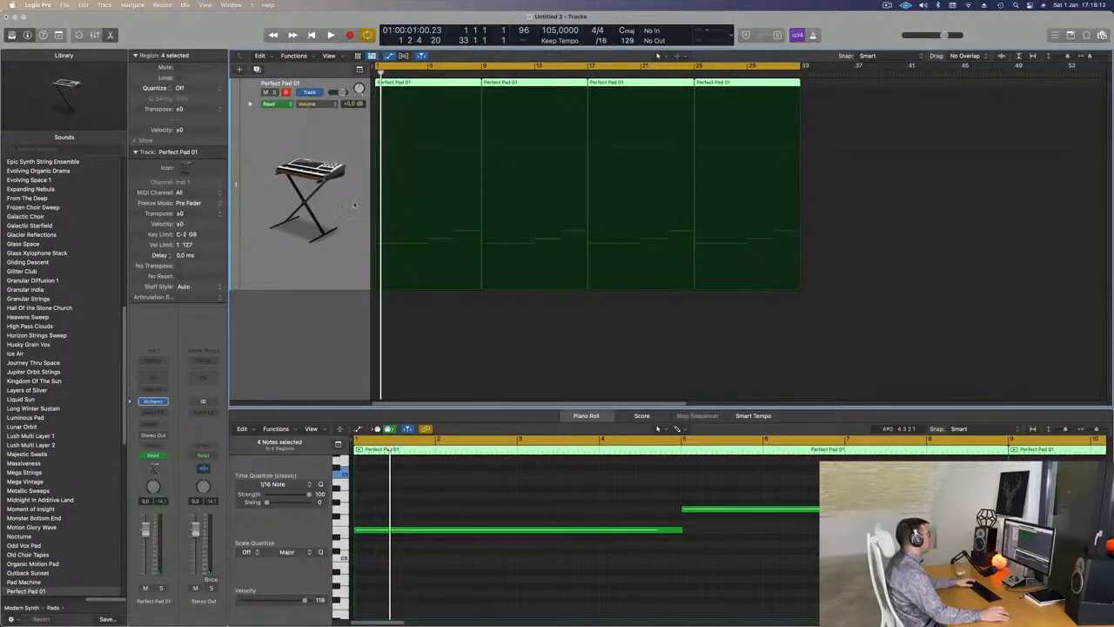
{"action": "left_click_drag", "start_coordinate": [394, 89], "coordinate": [375, 89]}
{"action": "key", "text": "space"}
{"action": "key", "text": "space"}
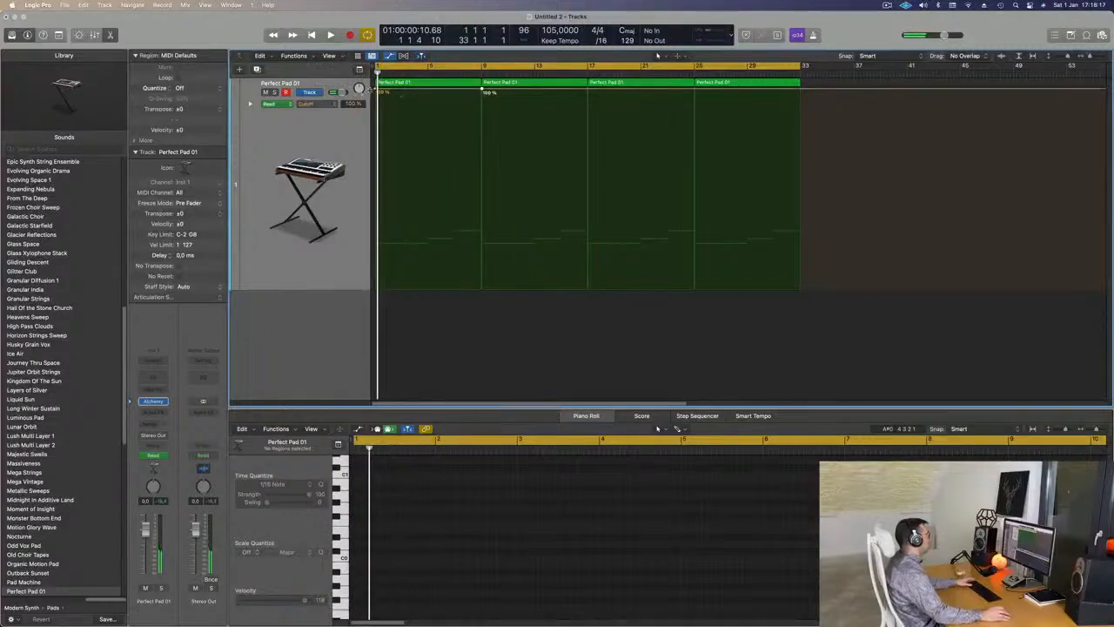
- Lower the Cutoff start to about 38% and pull the ramp down to 14.1% at bar 9
{"action": "left_click_drag", "start_coordinate": [375, 89], "coordinate": [372, 222]}
{"action": "key", "text": "space"}
{"action": "key", "text": "space"}
{"action": "key", "text": "space"}
{"action": "left_click_drag", "start_coordinate": [481, 91], "coordinate": [489, 264]}
- Add a 34.5% Cutoff point by bar 17, then duplicate the Perfect Pad track with Cmd+D
{"action": "key", "text": "space"}
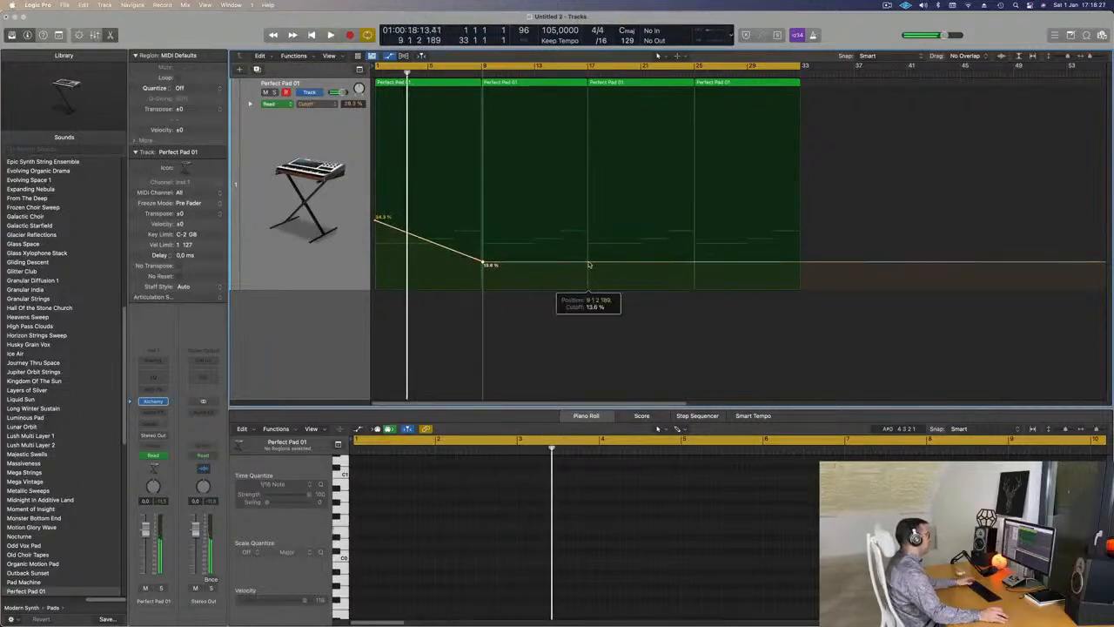
{"action": "left_click", "coordinate": [588, 263]}
{"action": "left_click_drag", "start_coordinate": [588, 262], "coordinate": [589, 218]}
{"action": "key", "text": "space"}
{"action": "key", "text": "space"}
{"action": "left_click", "coordinate": [272, 77]}
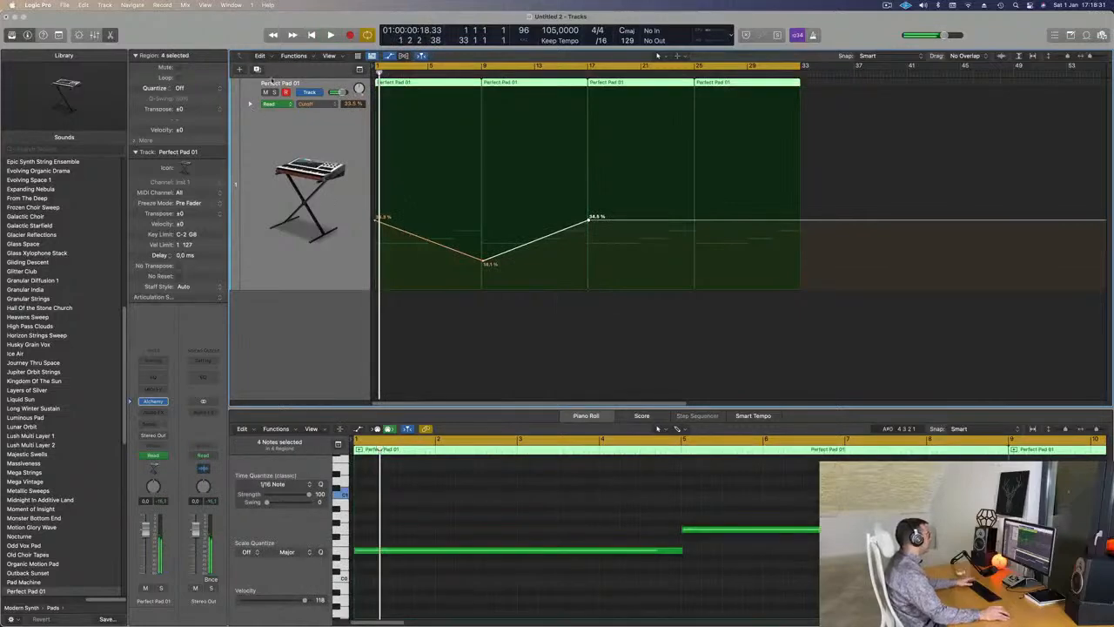
{"action": "key", "text": "super+d"}
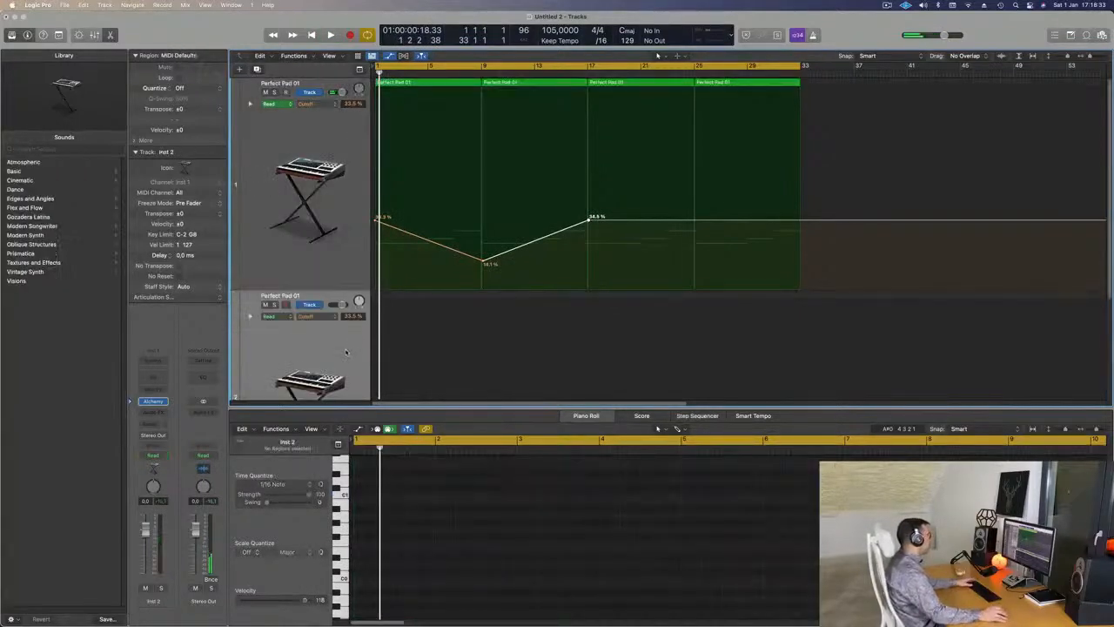
- Load the Soundscapes preset Ancient Alien Pilot on the new track's Alchemy
{"action": "scroll", "coordinate": [252, 174], "scroll_direction": "down", "scroll_amount": 5}
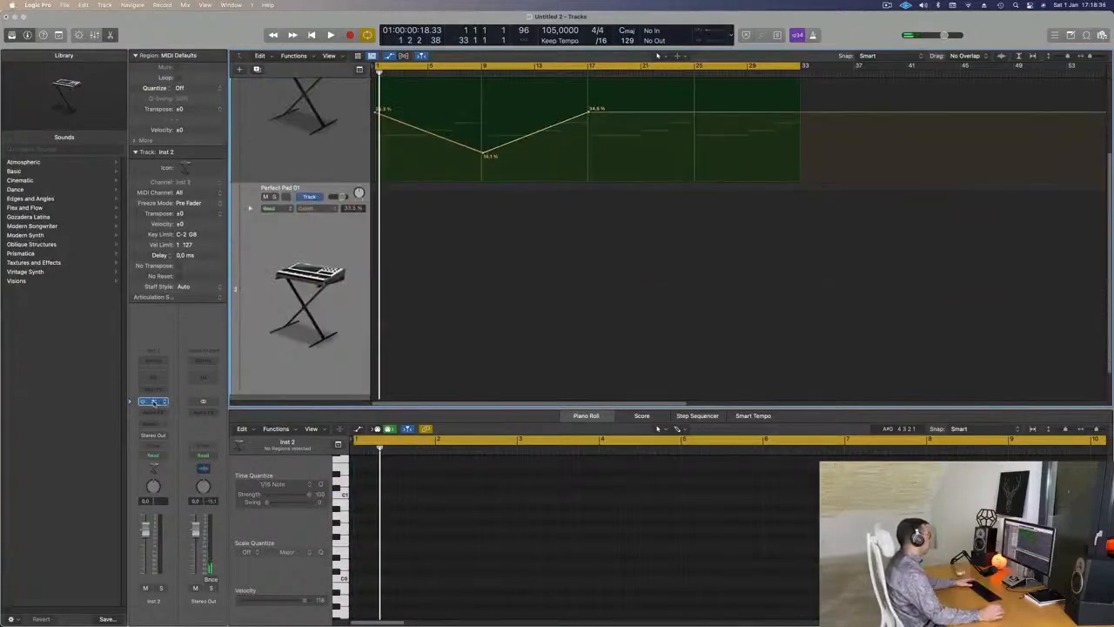
{"action": "left_click", "coordinate": [153, 402]}
{"action": "left_click_drag", "start_coordinate": [670, 132], "coordinate": [689, 290]}
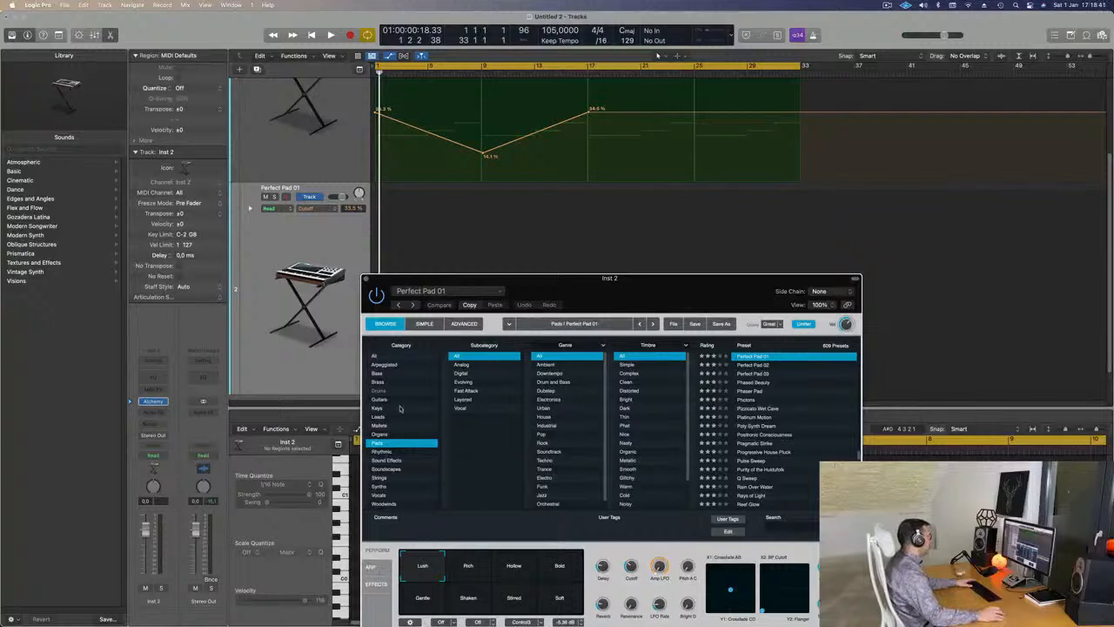
{"action": "left_click", "coordinate": [397, 469]}
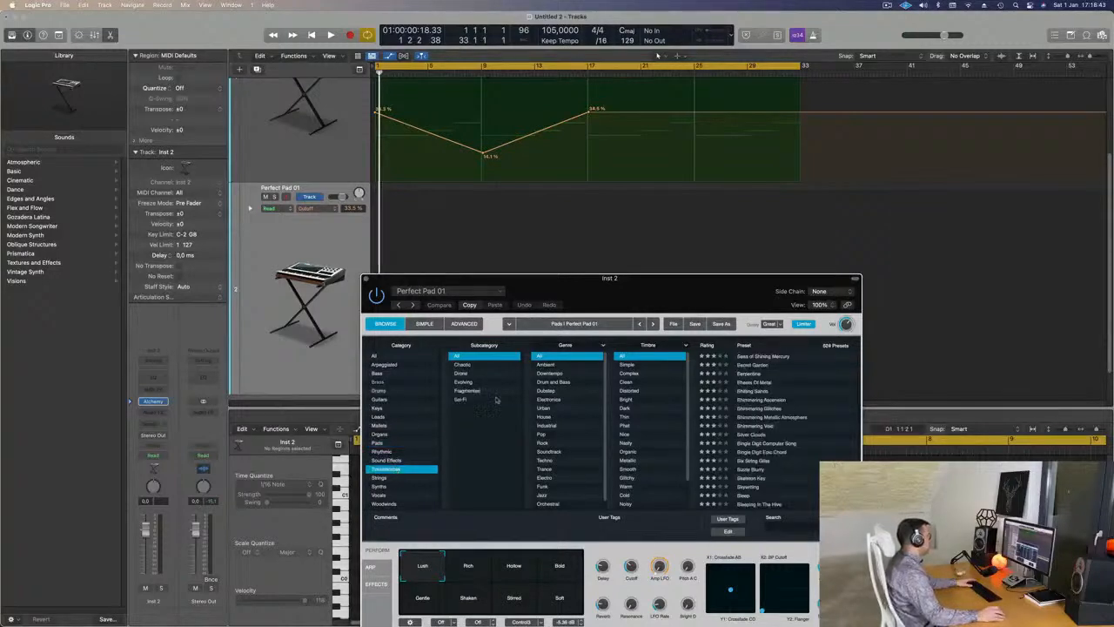
{"action": "left_click_drag", "start_coordinate": [625, 294], "coordinate": [595, 233]}
{"action": "scroll", "coordinate": [780, 340], "scroll_direction": "up", "scroll_amount": 10}
{"action": "scroll", "coordinate": [784, 349], "scroll_direction": "up", "scroll_amount": 10}
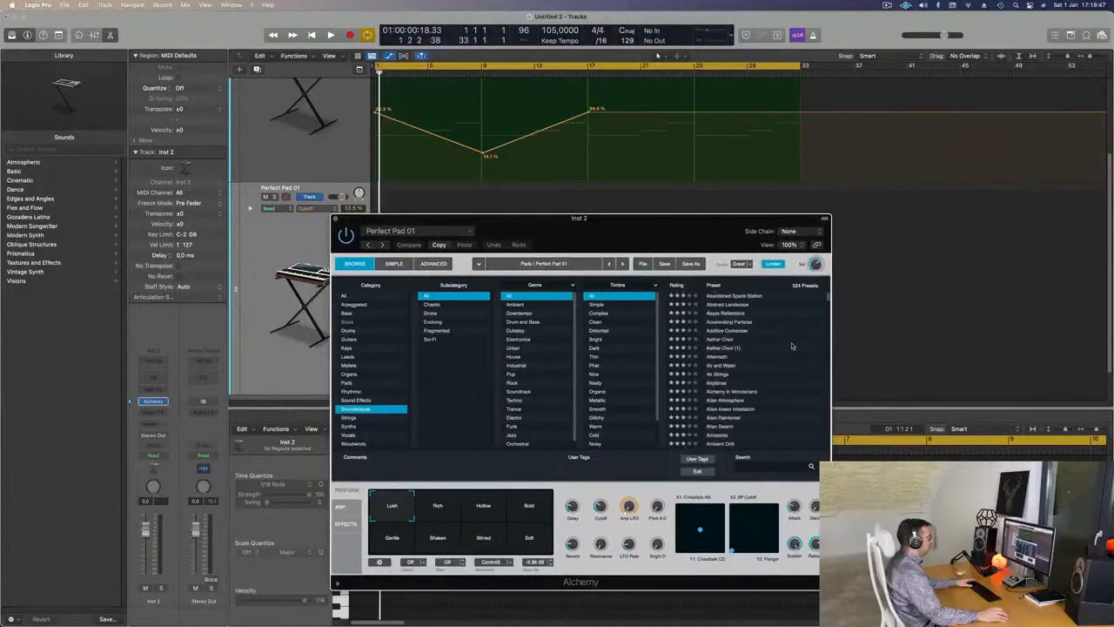
{"action": "left_click", "coordinate": [715, 364]}
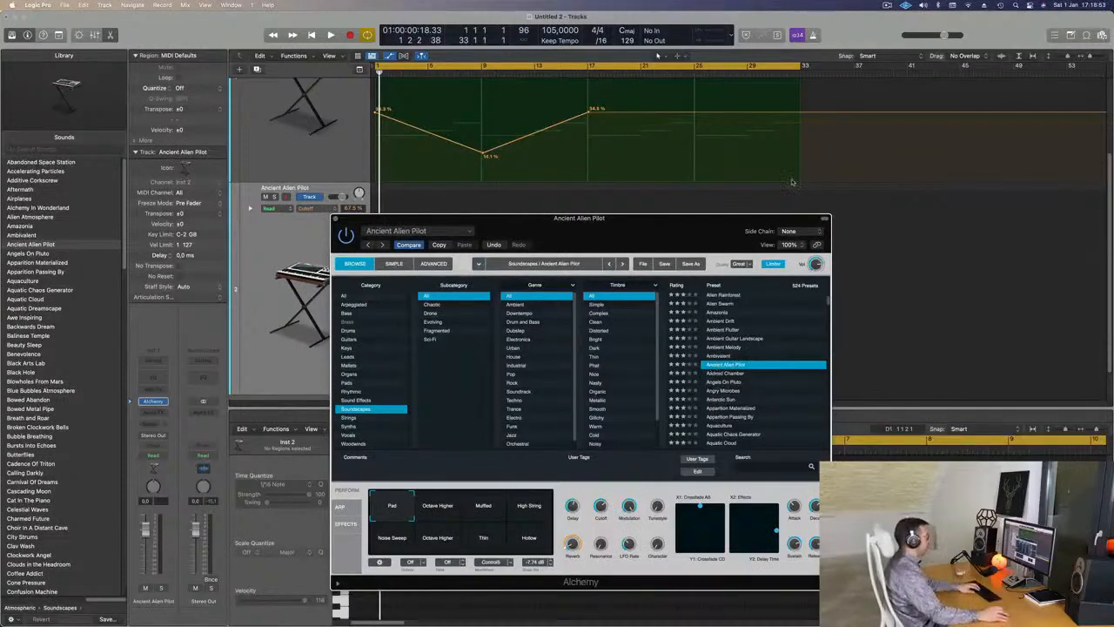
{"action": "left_click_drag", "start_coordinate": [636, 227], "coordinate": [677, 223]}
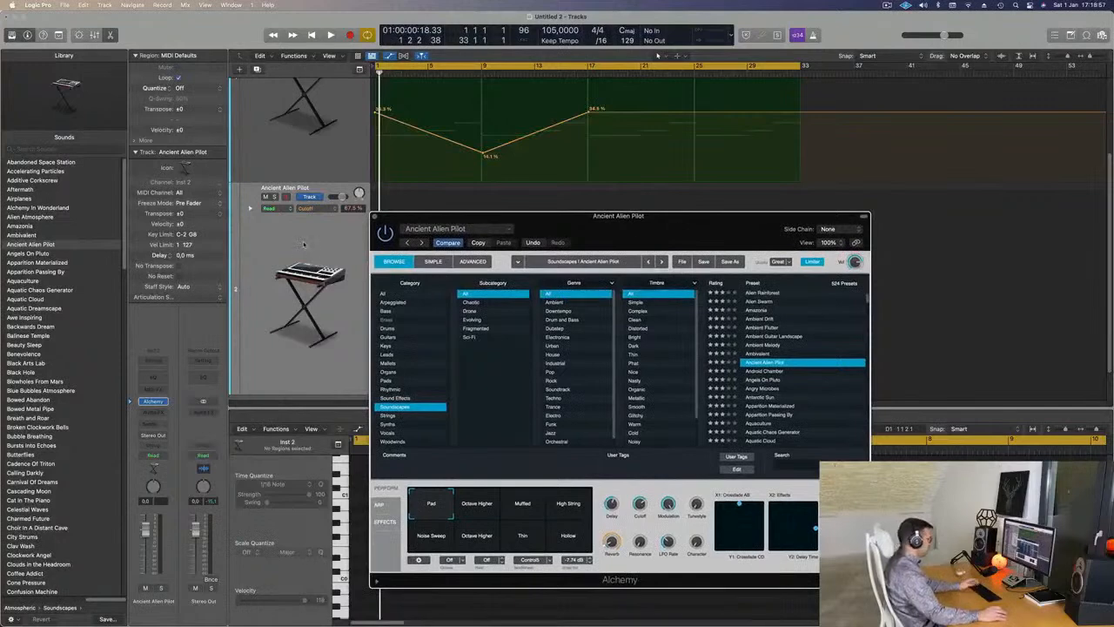
- With Musical Typing open, audition variations, choose Muffled, and adjust the track volume
{"action": "key", "text": "super+k"}
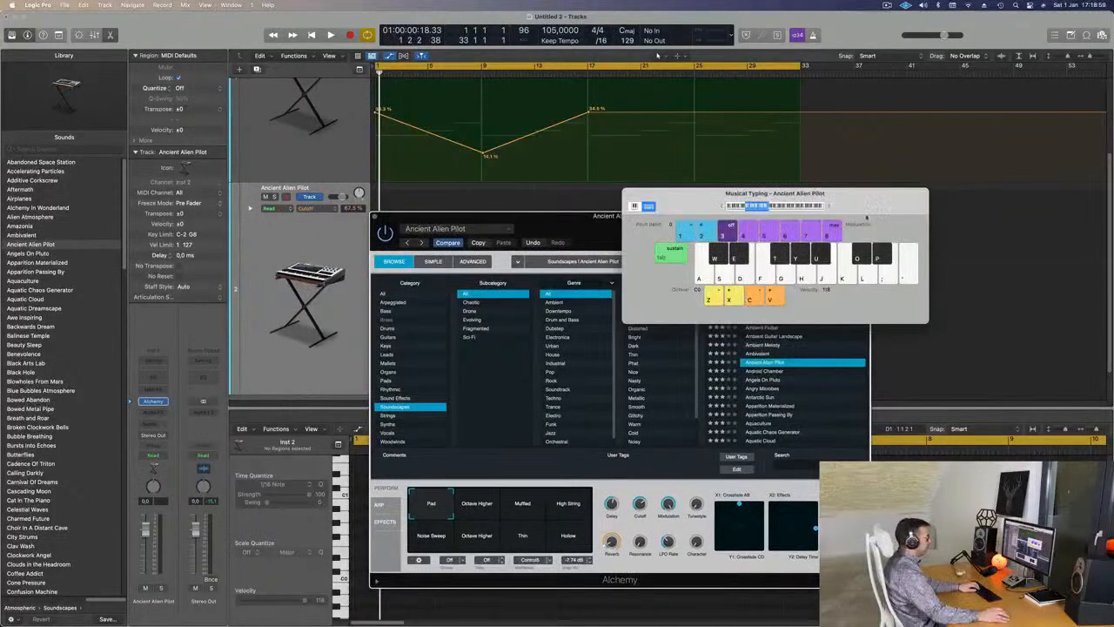
{"action": "left_click_drag", "start_coordinate": [858, 220], "coordinate": [801, 212]}
{"action": "left_click_drag", "start_coordinate": [711, 194], "coordinate": [858, 123]}
{"action": "left_click_drag", "start_coordinate": [602, 216], "coordinate": [572, 180]}
{"action": "key", "text": "space"}
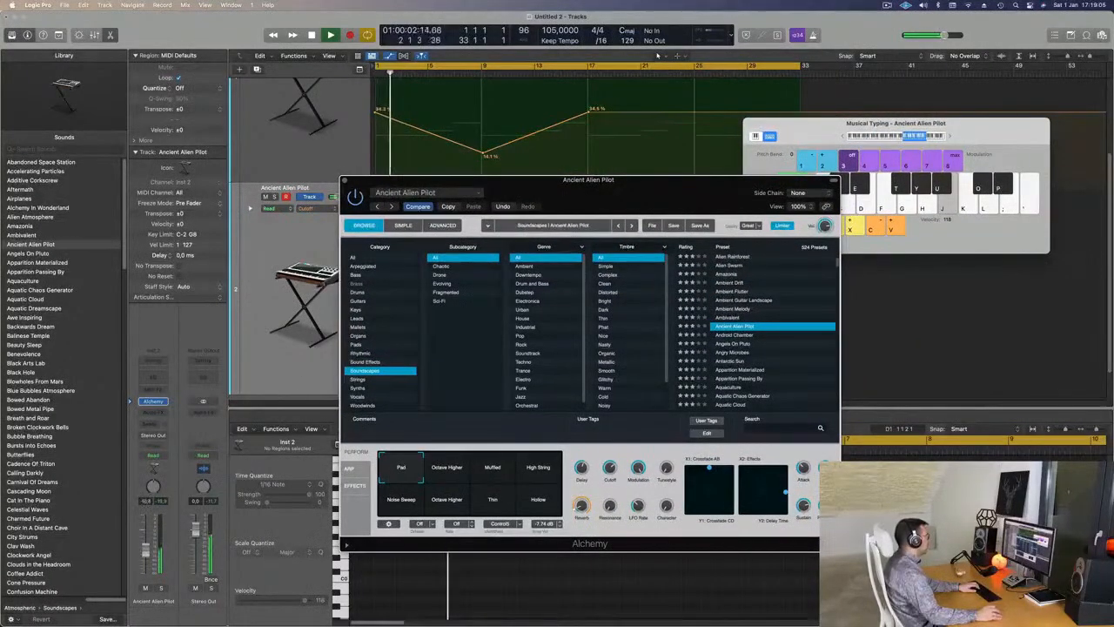
{"action": "key", "text": "k"}
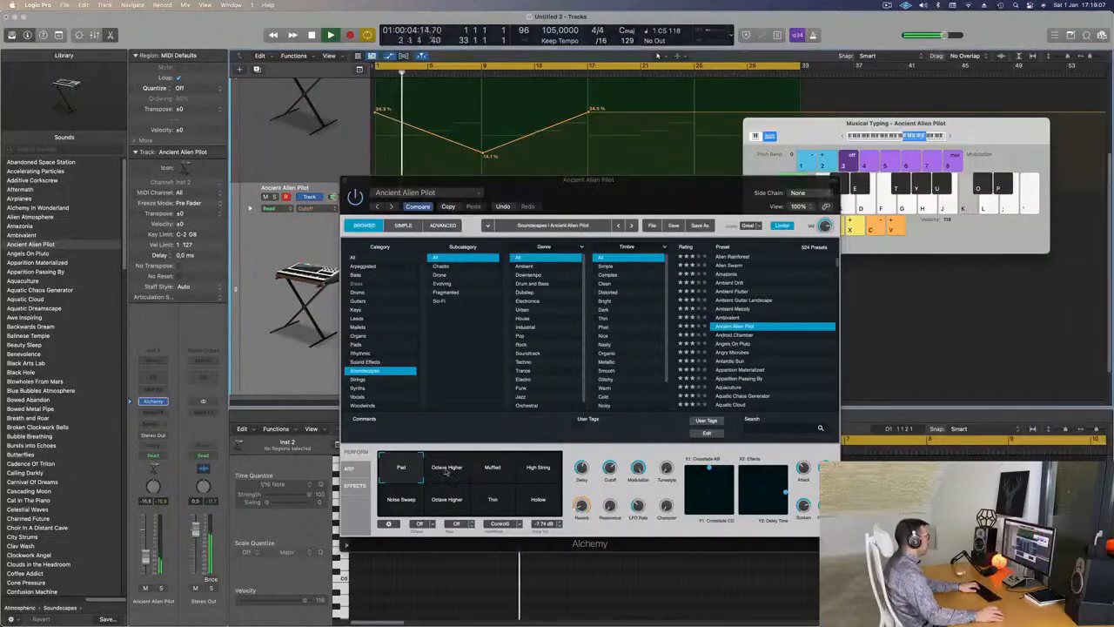
{"action": "left_click", "coordinate": [447, 468]}
{"action": "left_click", "coordinate": [499, 471]}
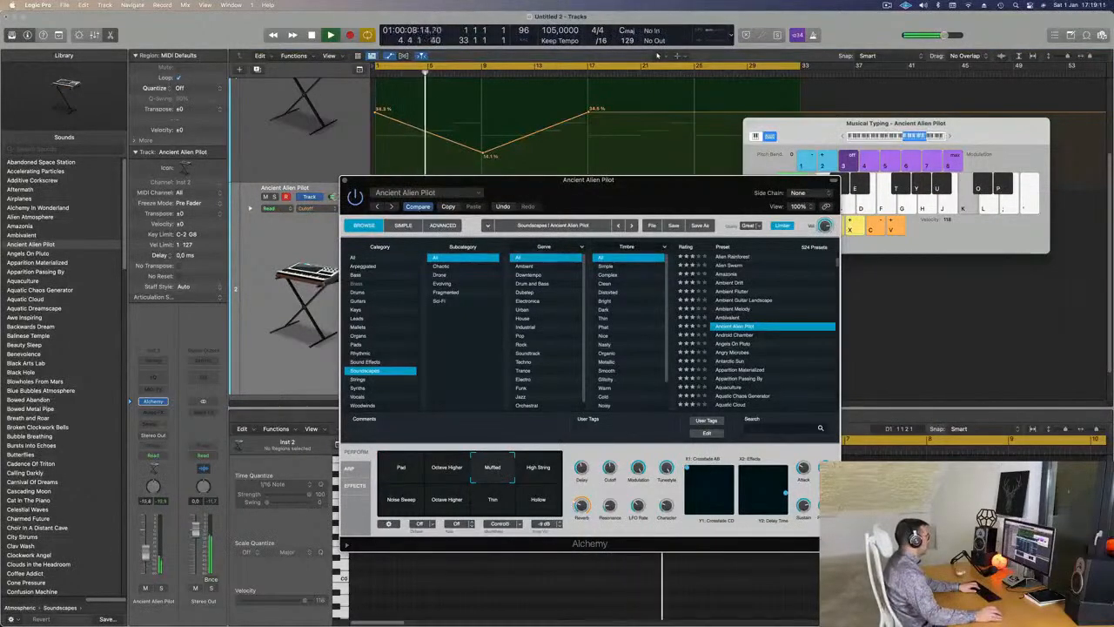
{"action": "left_click", "coordinate": [147, 548]}
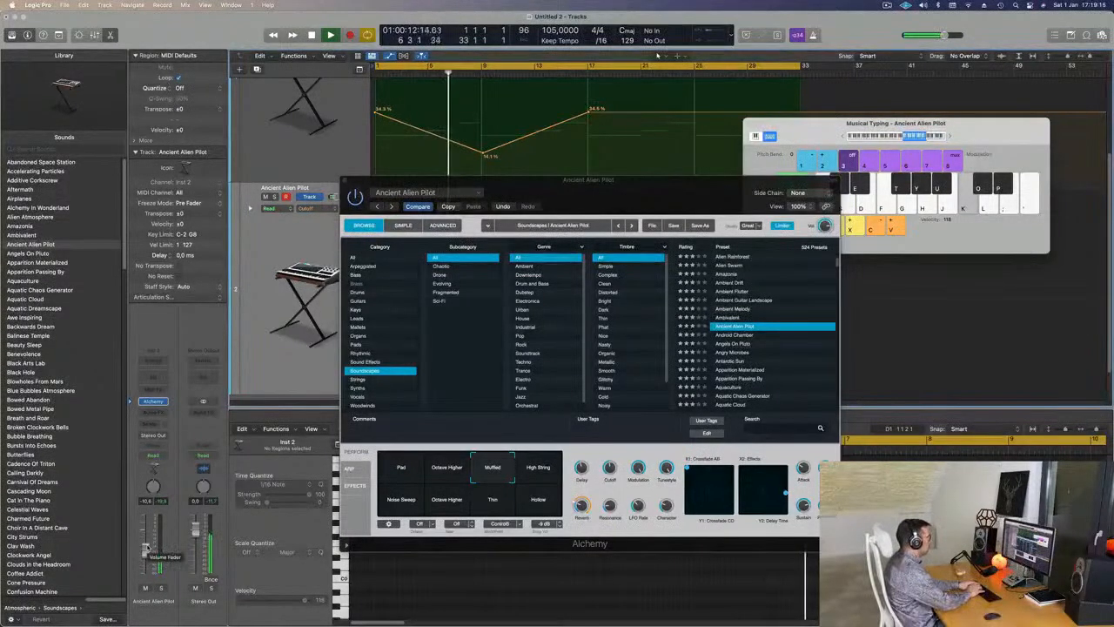
- Play test notes on the Muffled Ancient Alien Pilot pad
{"action": "key", "text": "l"}
{"action": "key", "text": "semicolon"}
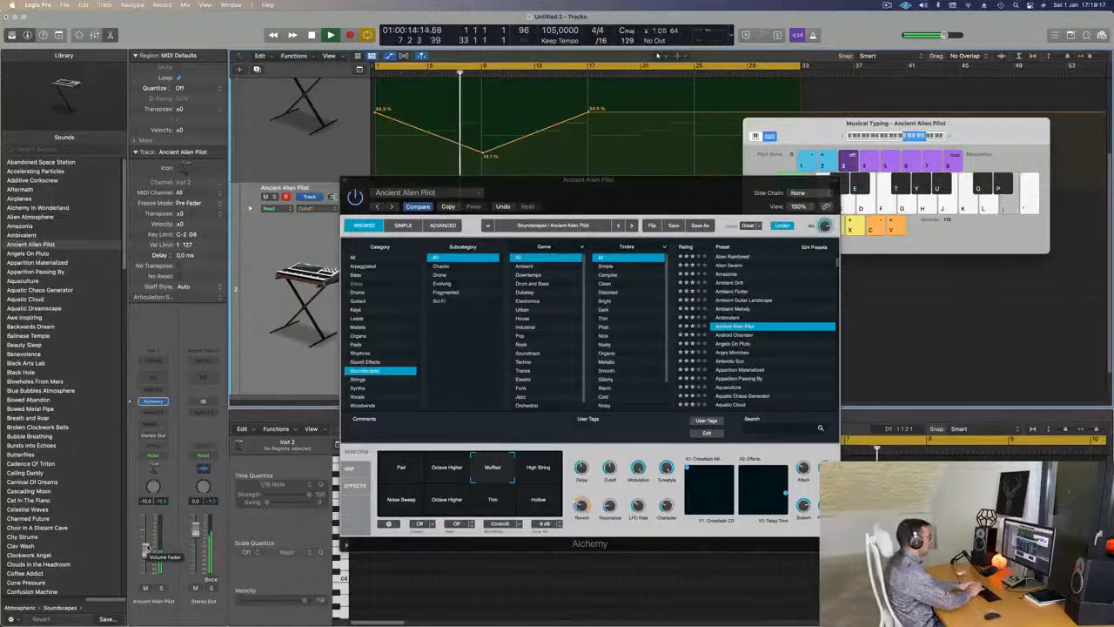
{"action": "key", "text": "j"}
{"action": "key", "text": "k"}
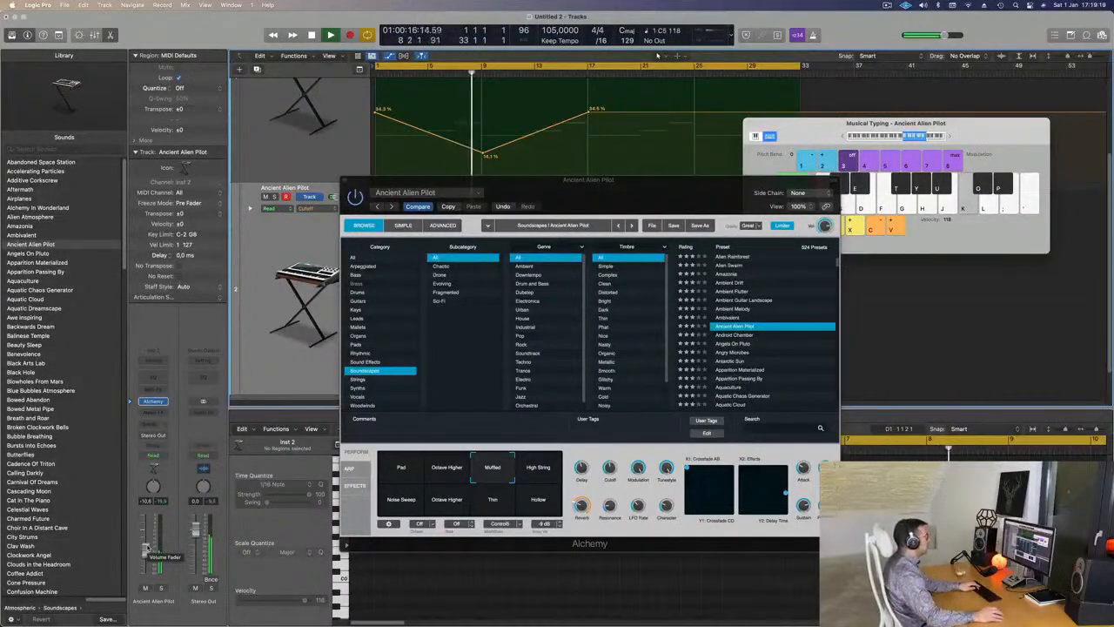
{"action": "key", "text": "k"}
{"action": "key", "text": "k"}
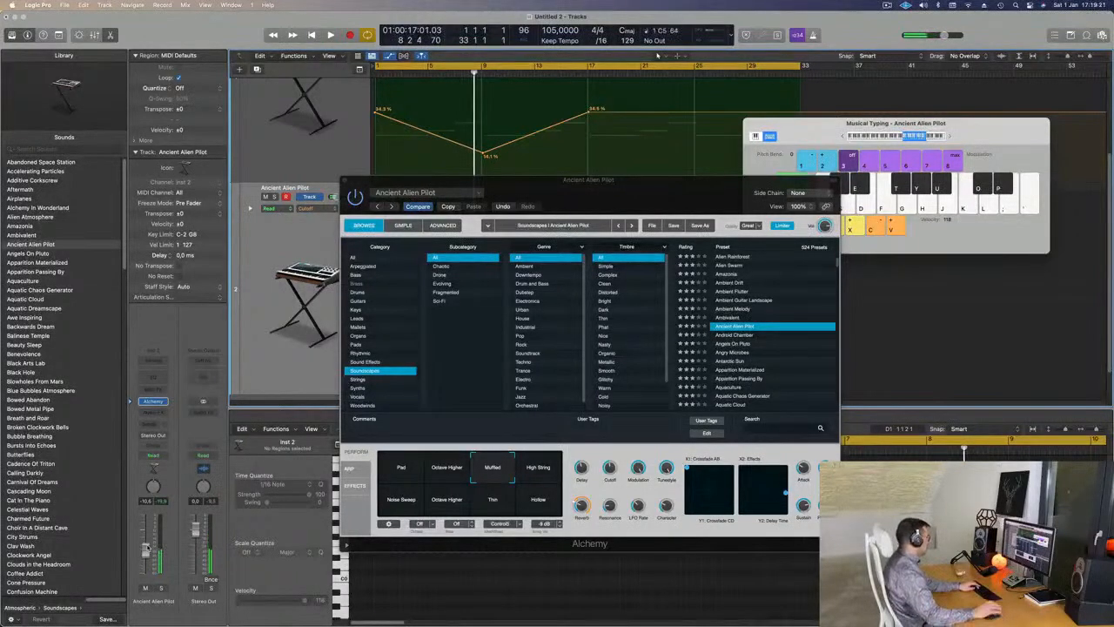
- Record a new MIDI region from bar 1 with a count-in
{"action": "key", "text": "r"}
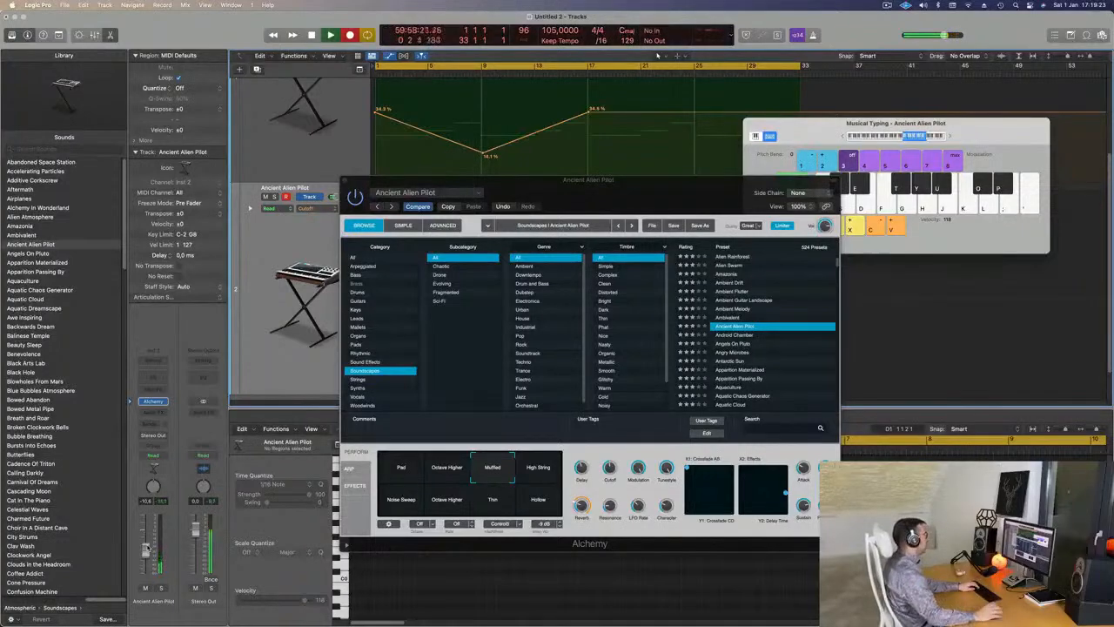
{"action": "left_click_drag", "start_coordinate": [606, 195], "coordinate": [739, 244]}
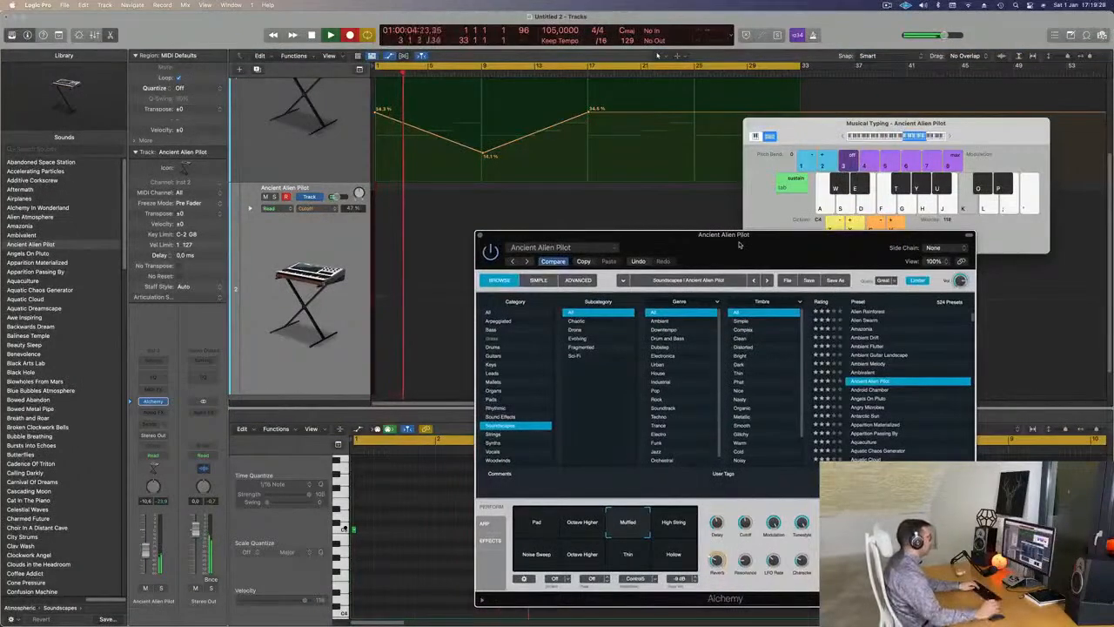
{"action": "left_click_drag", "start_coordinate": [695, 253], "coordinate": [682, 308]}
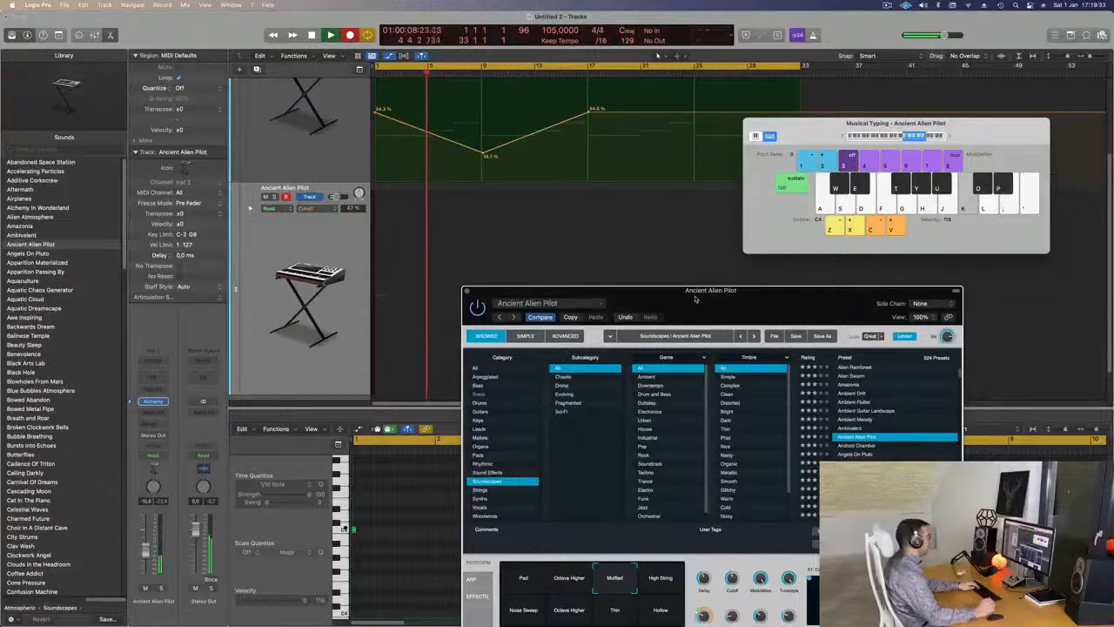
{"action": "left_click_drag", "start_coordinate": [706, 299], "coordinate": [683, 274]}
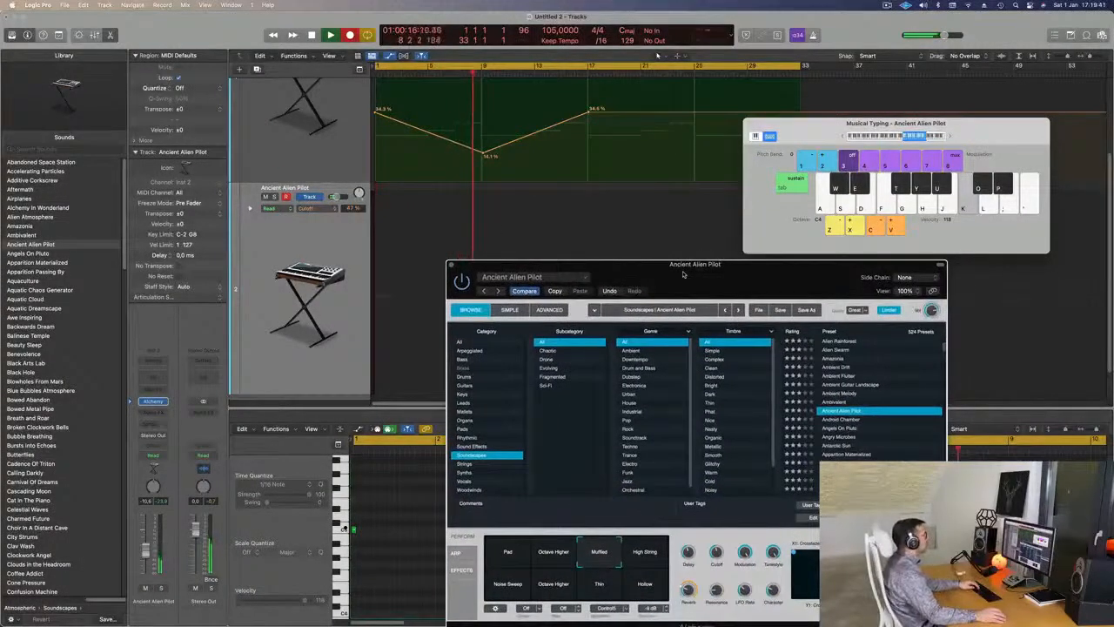
{"action": "key", "text": "space"}
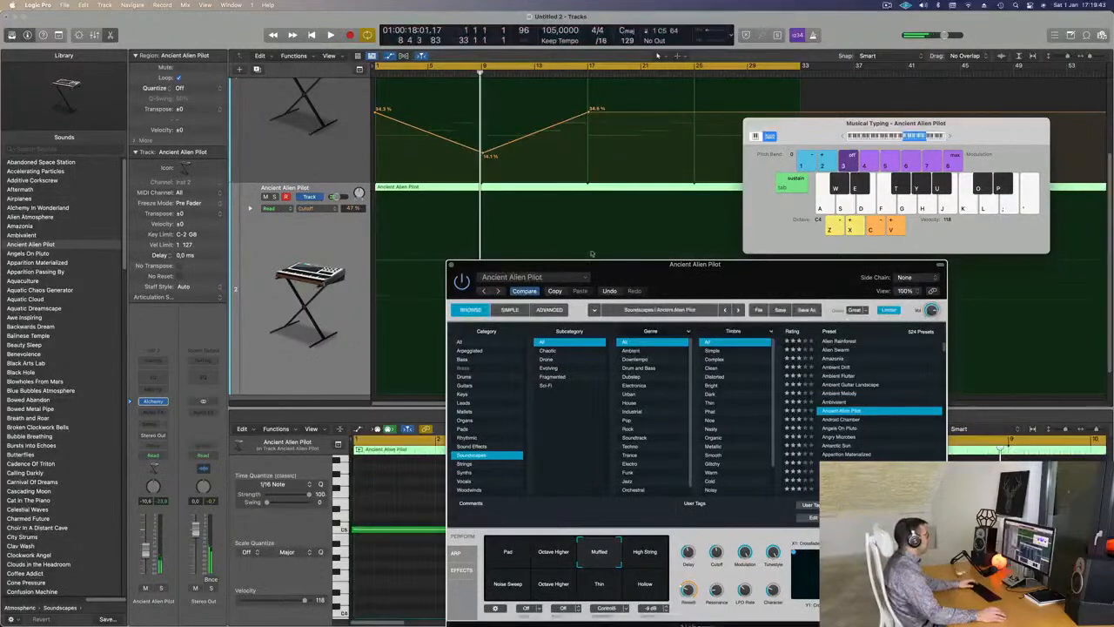
- Split the recorded region at the playhead and delete the right part, keeping bars 1–9
{"action": "left_click_drag", "start_coordinate": [820, 129], "coordinate": [825, 130]}
{"action": "key", "text": "super+Left"}
{"action": "key", "text": "super+Left"}
{"action": "key", "text": "super+Left"}
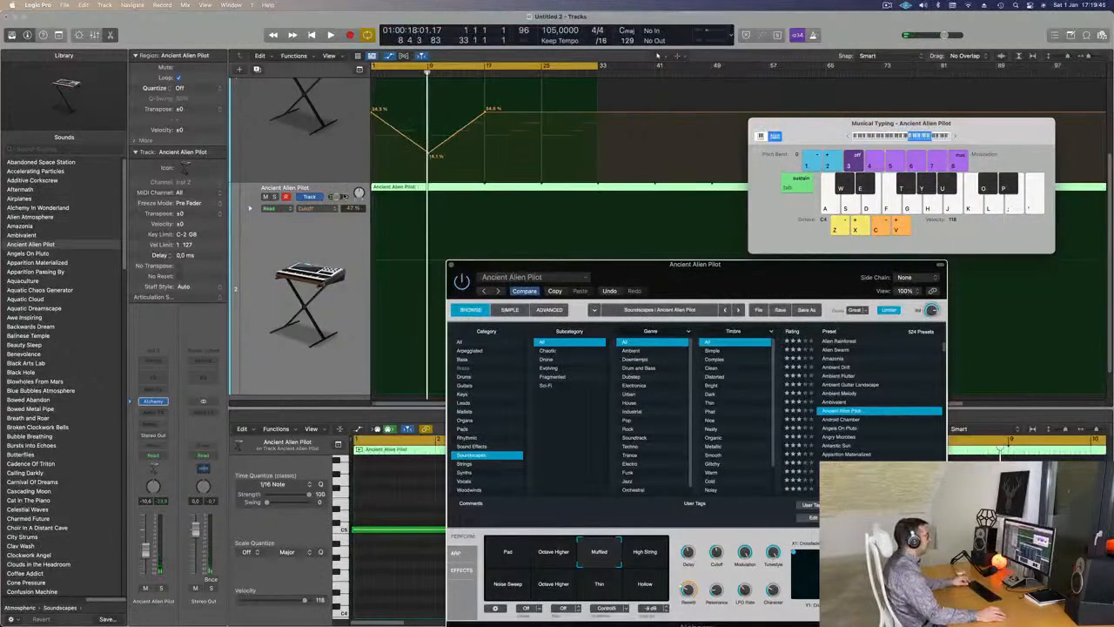
{"action": "left_click", "coordinate": [428, 194]}
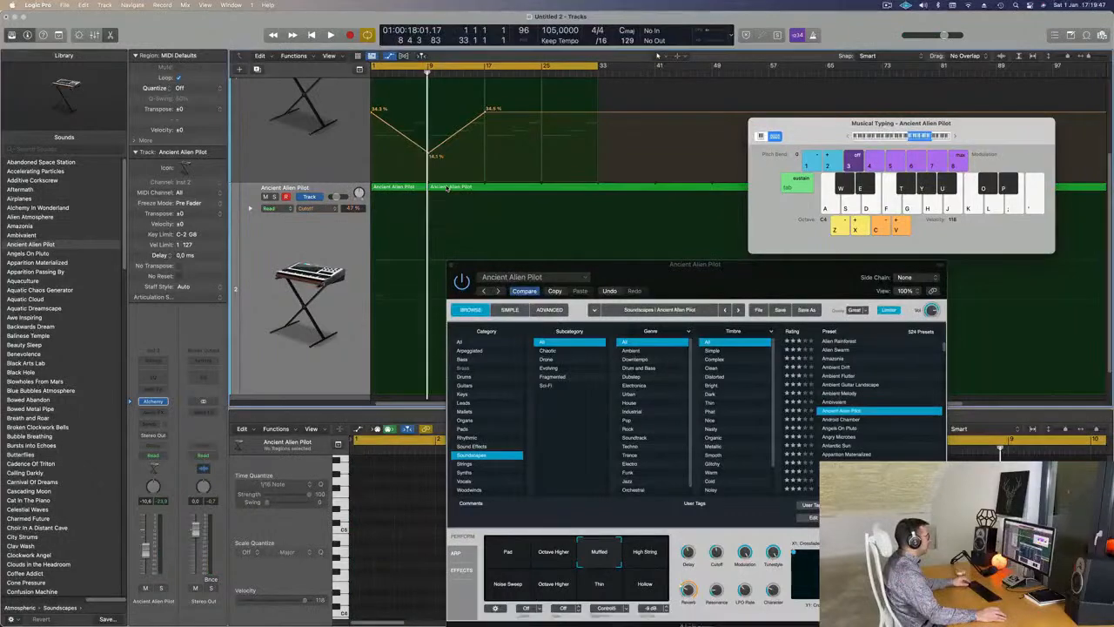
{"action": "key", "text": "Delete"}
{"action": "left_click", "coordinate": [402, 189]}
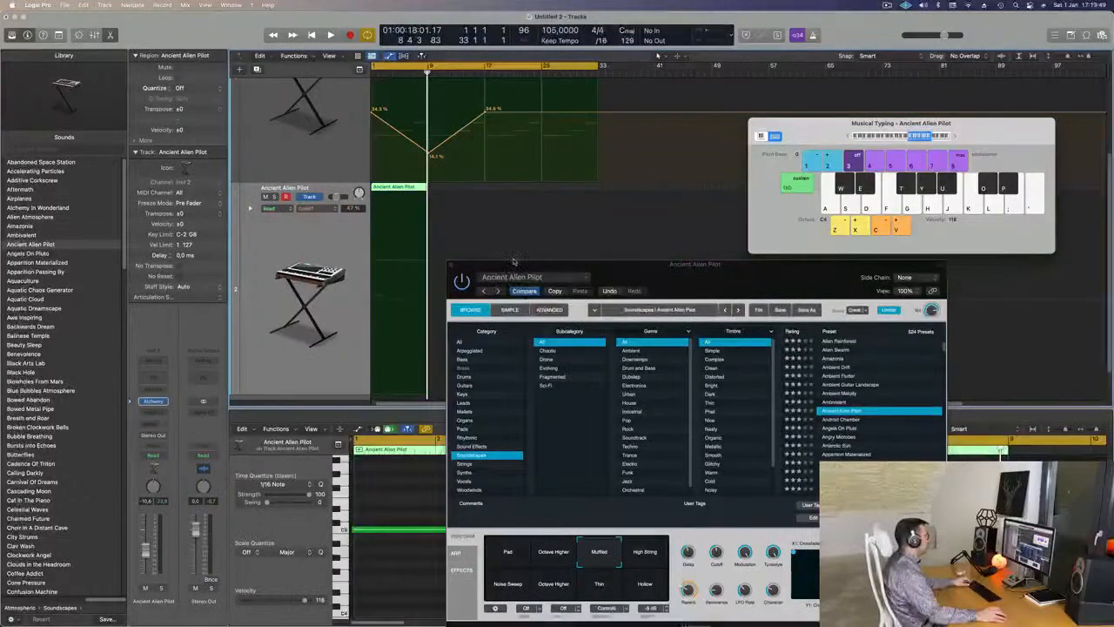
{"action": "left_click_drag", "start_coordinate": [695, 263], "coordinate": [902, 188]}
- Stretch the region's single note in the Piano Roll to end with the region
{"action": "scroll", "coordinate": [513, 506], "scroll_direction": "down", "scroll_amount": 5}
{"action": "left_click", "coordinate": [446, 597]}
{"action": "key", "text": "super+a"}
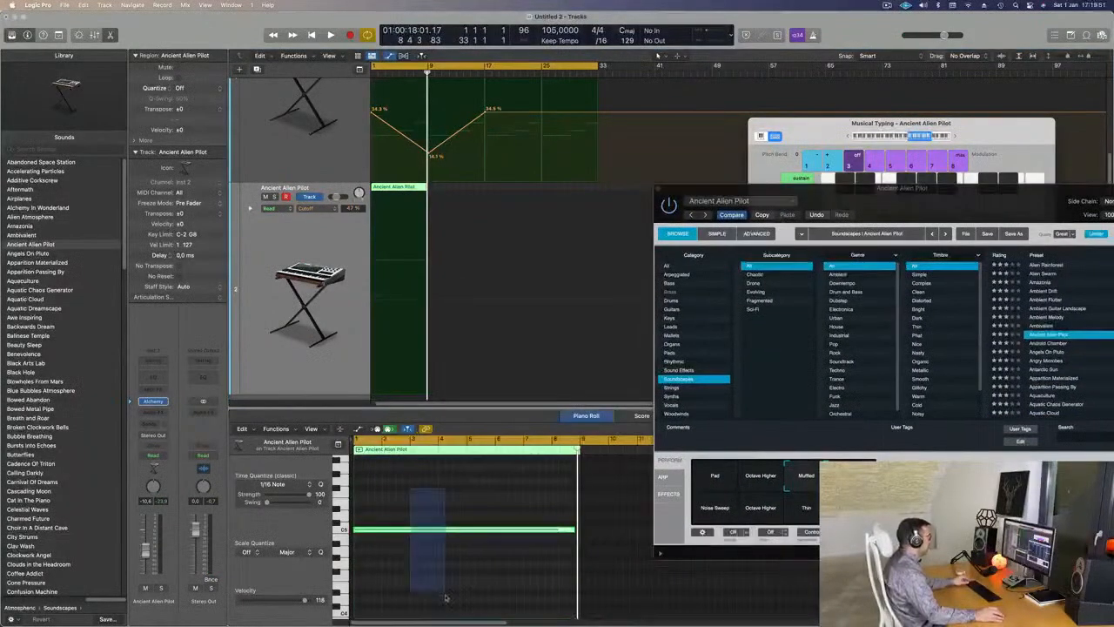
{"action": "key", "text": "Return"}
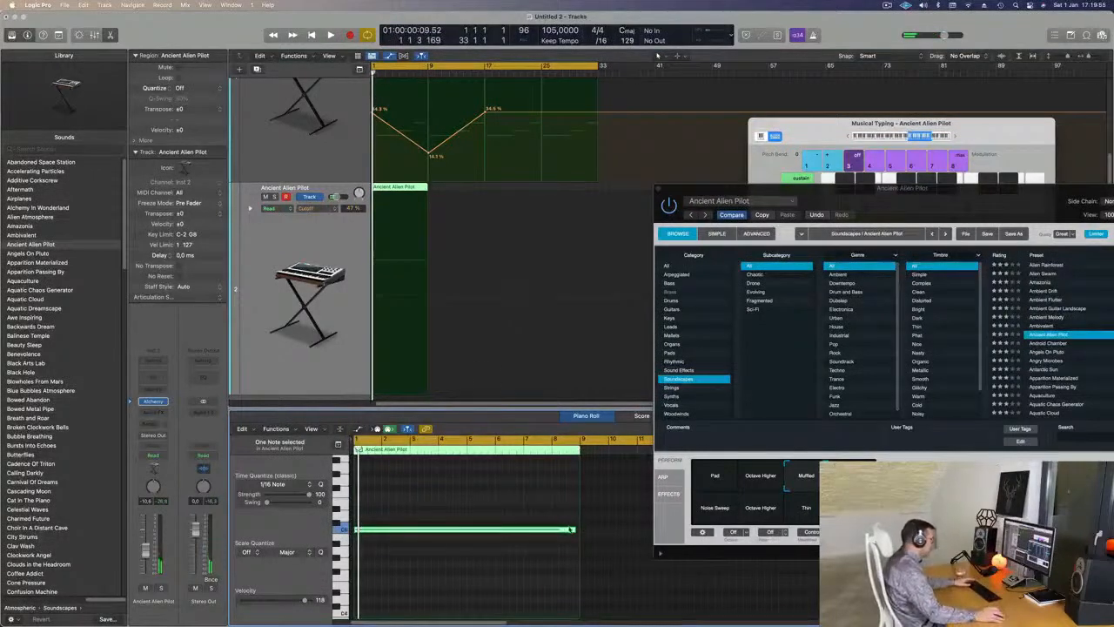
{"action": "left_click_drag", "start_coordinate": [575, 529], "coordinate": [575, 529]}
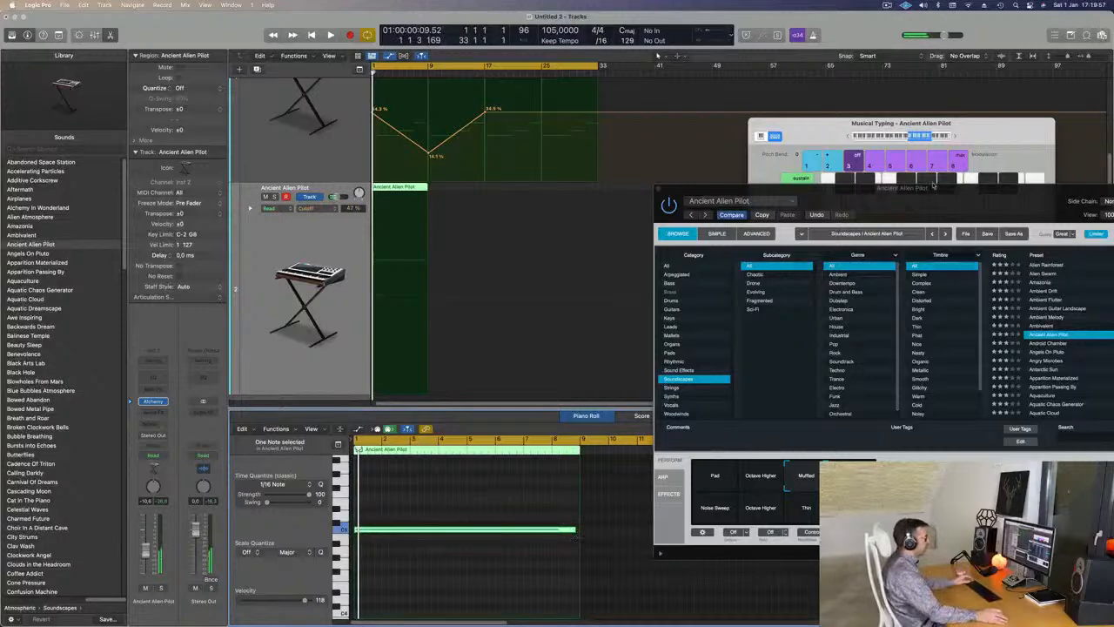
{"action": "left_click", "coordinate": [827, 180]}
{"action": "left_click_drag", "start_coordinate": [931, 117], "coordinate": [919, 58]}
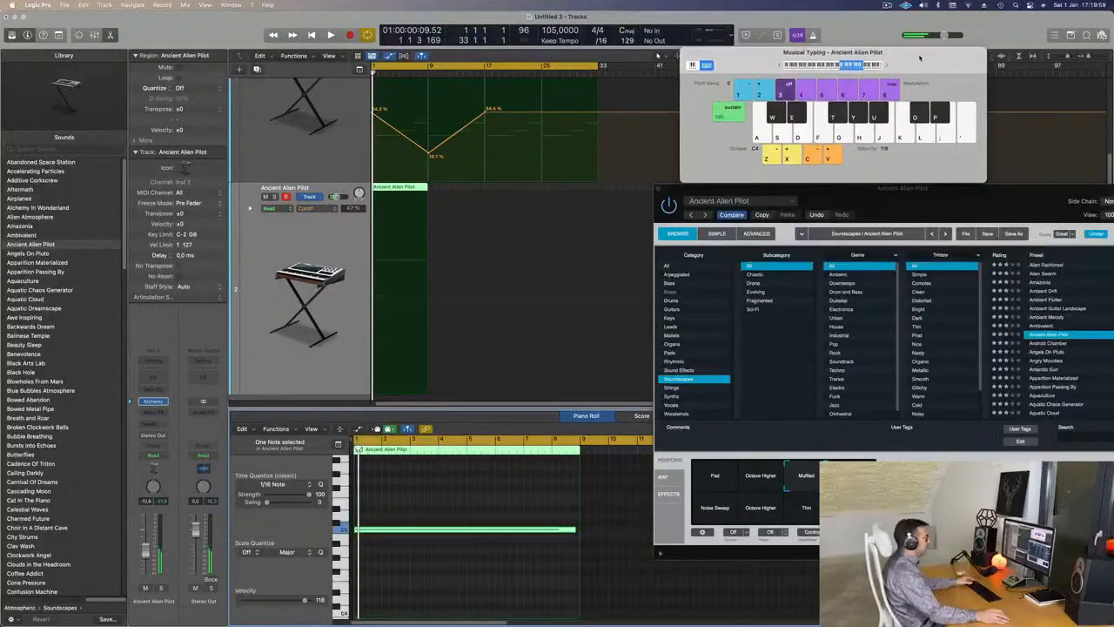
- Try the High String variation, then return to Muffled
{"action": "left_click_drag", "start_coordinate": [903, 189], "coordinate": [742, 132]}
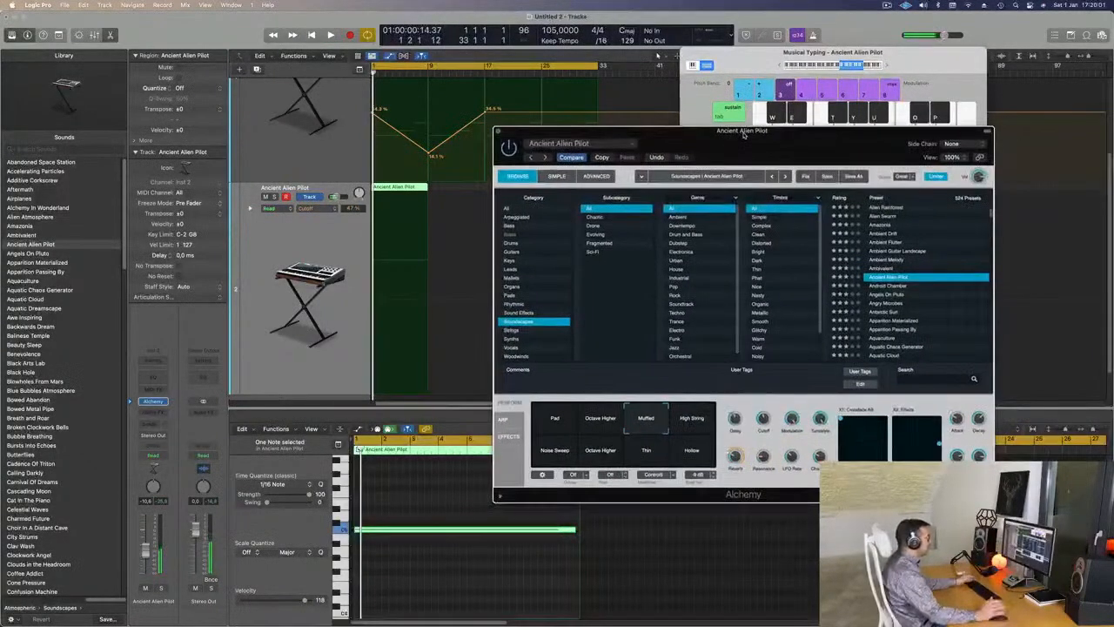
{"action": "left_click", "coordinate": [694, 430]}
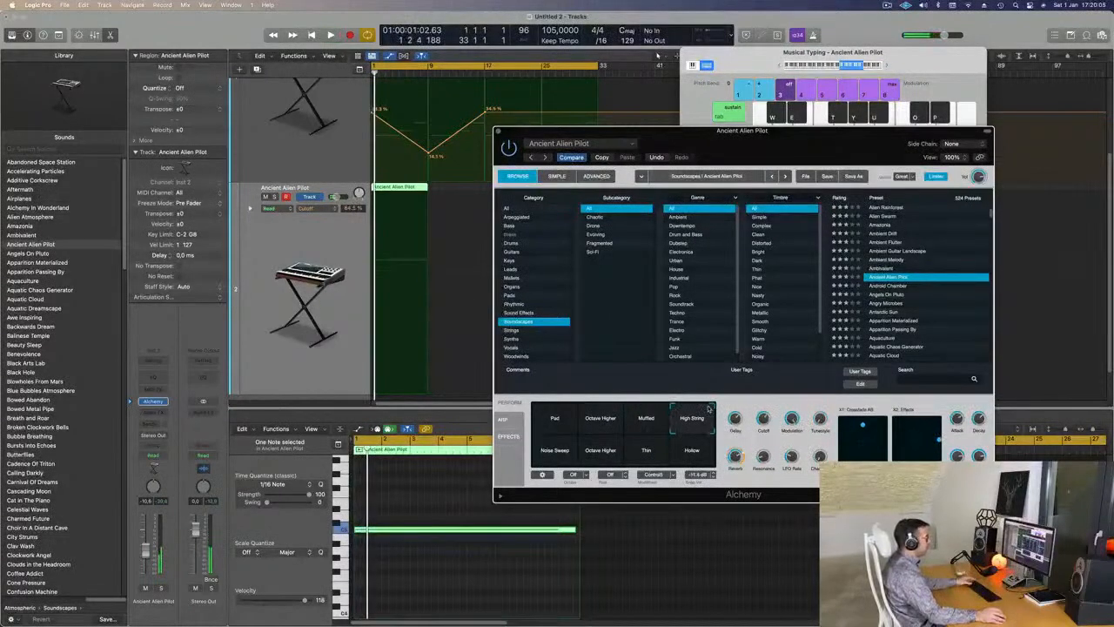
{"action": "key", "text": "space"}
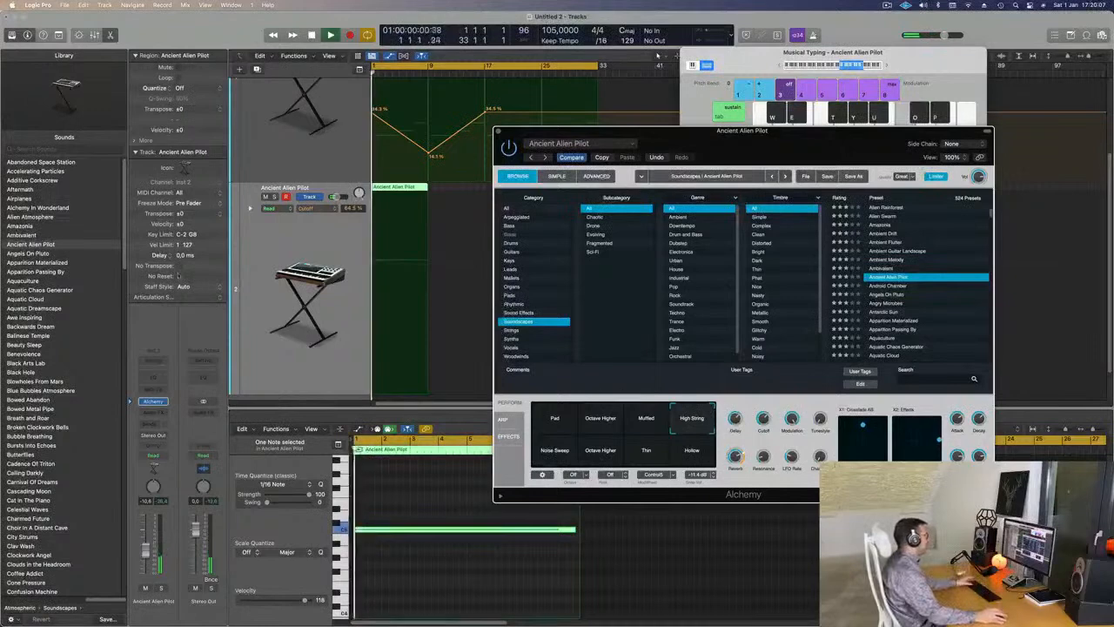
{"action": "left_click", "coordinate": [207, 524]}
{"action": "key", "text": "space"}
{"action": "key", "text": "space"}
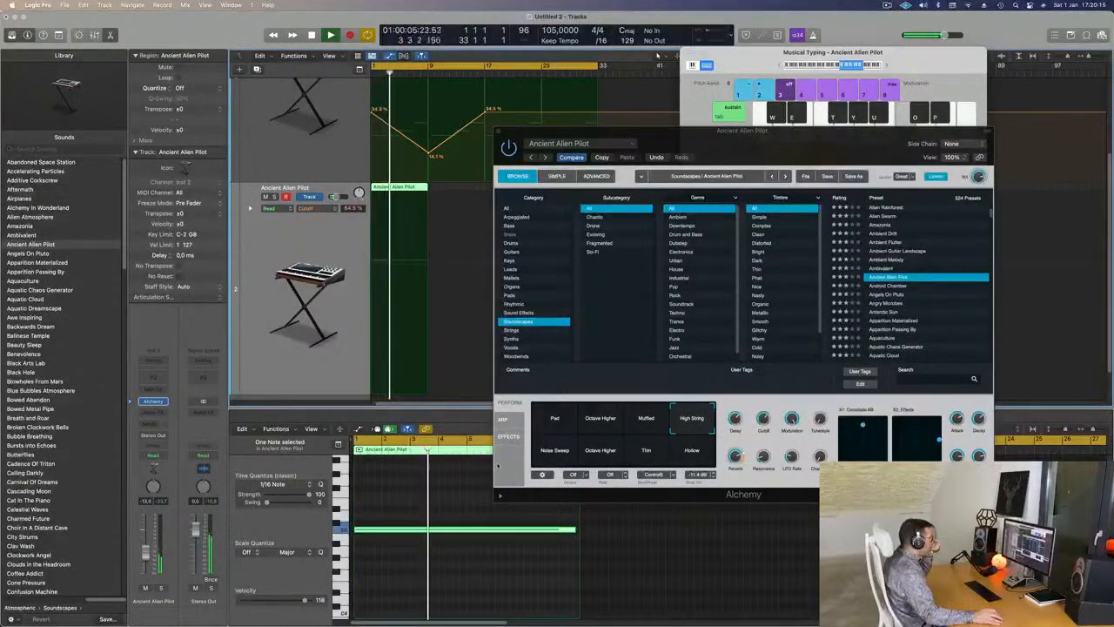
{"action": "left_click", "coordinate": [646, 418]}
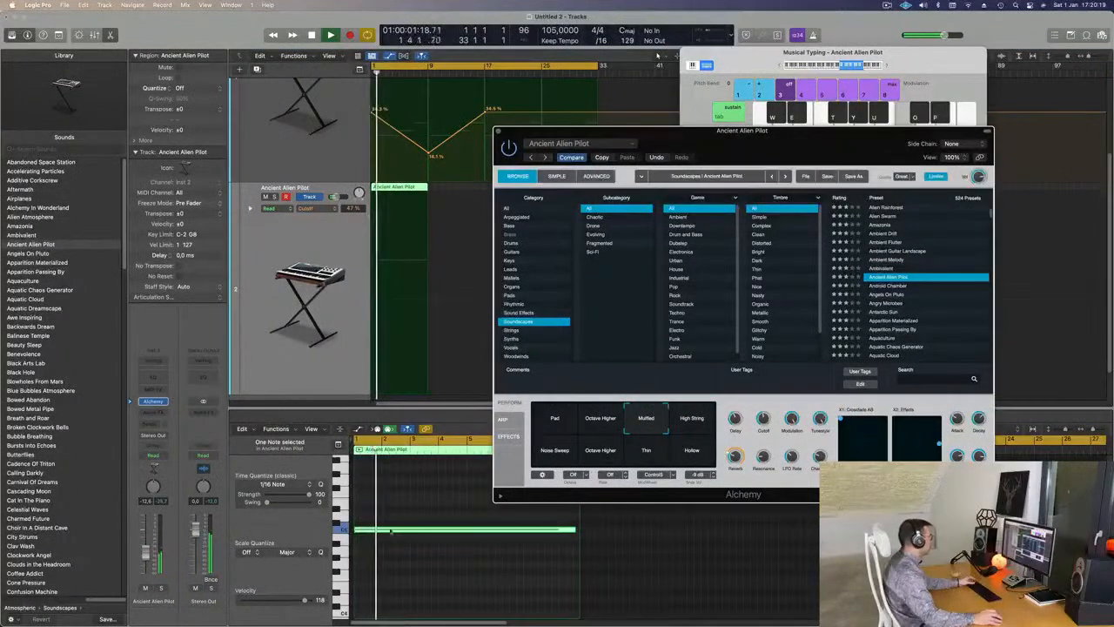
- Shift the note down an octave and back up to its original pitch
{"action": "left_click", "coordinate": [430, 554]}
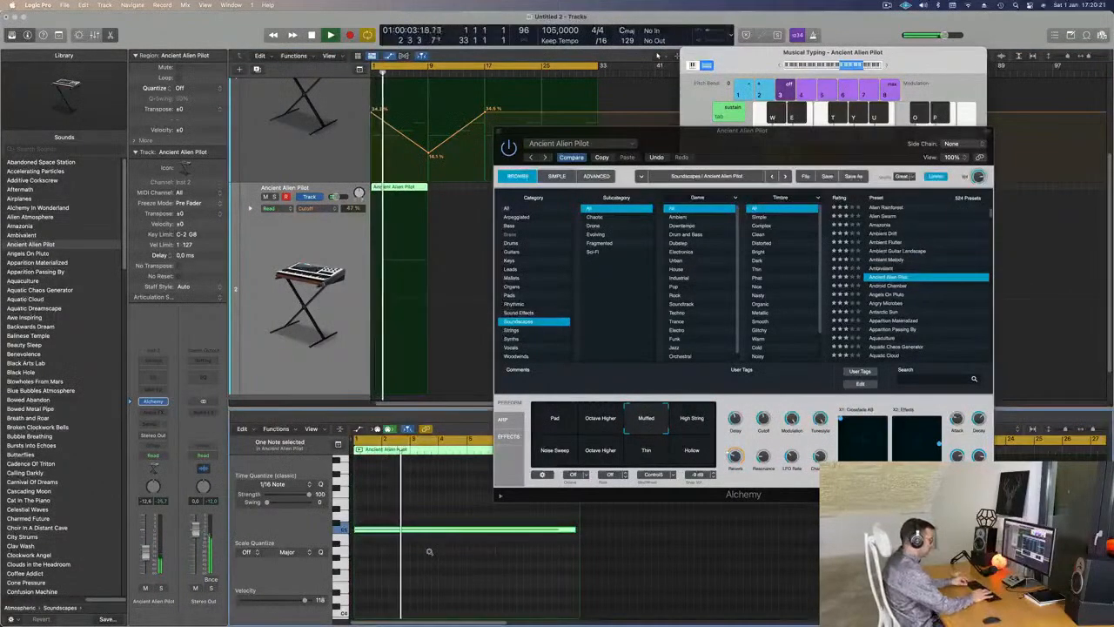
{"action": "key", "text": "shift+alt+Down"}
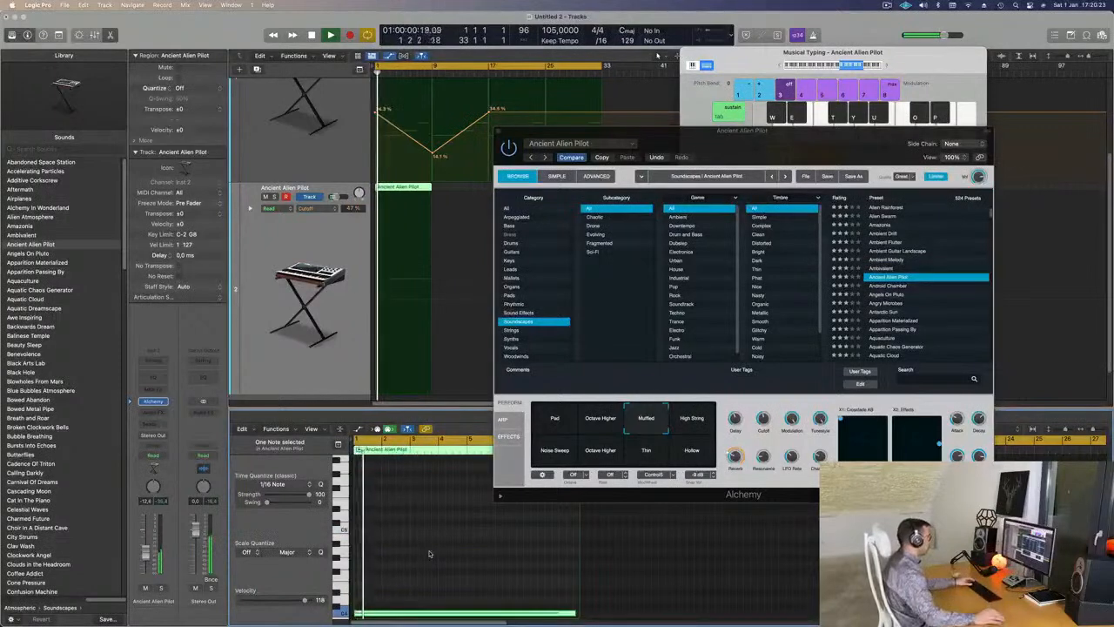
{"action": "left_click_drag", "start_coordinate": [833, 145], "coordinate": [714, 112]}
{"action": "key", "text": "shift+alt+Up"}
- Audition the High String, Hollow, Noise Sweep and Octave Higher variations
{"action": "left_click", "coordinate": [557, 383]}
{"action": "left_click", "coordinate": [575, 422]}
{"action": "left_click", "coordinate": [447, 423]}
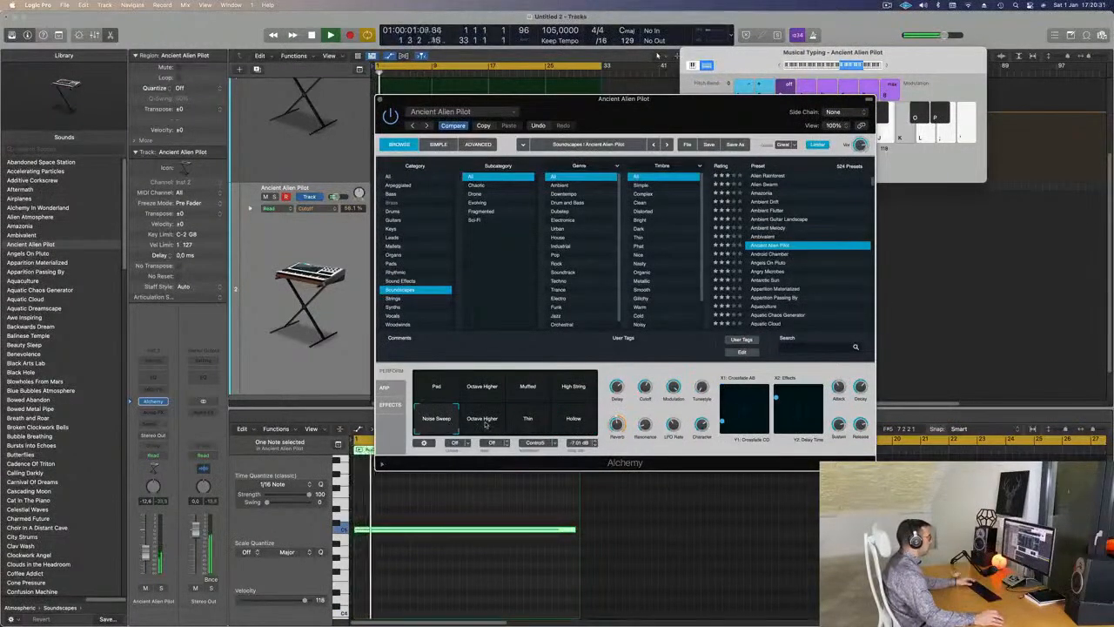
{"action": "left_click", "coordinate": [484, 423]}
- After trying Thin and Hollow, load the Android Chamber preset
{"action": "left_click", "coordinate": [528, 421]}
{"action": "left_click", "coordinate": [570, 423]}
{"action": "key", "text": "space"}
{"action": "left_click", "coordinate": [770, 256]}
{"action": "left_click_drag", "start_coordinate": [705, 118], "coordinate": [862, 149]}
{"action": "key", "text": "space"}
- Repeat the pad region out to bar 33 and restart playback
{"action": "left_click", "coordinate": [400, 193]}
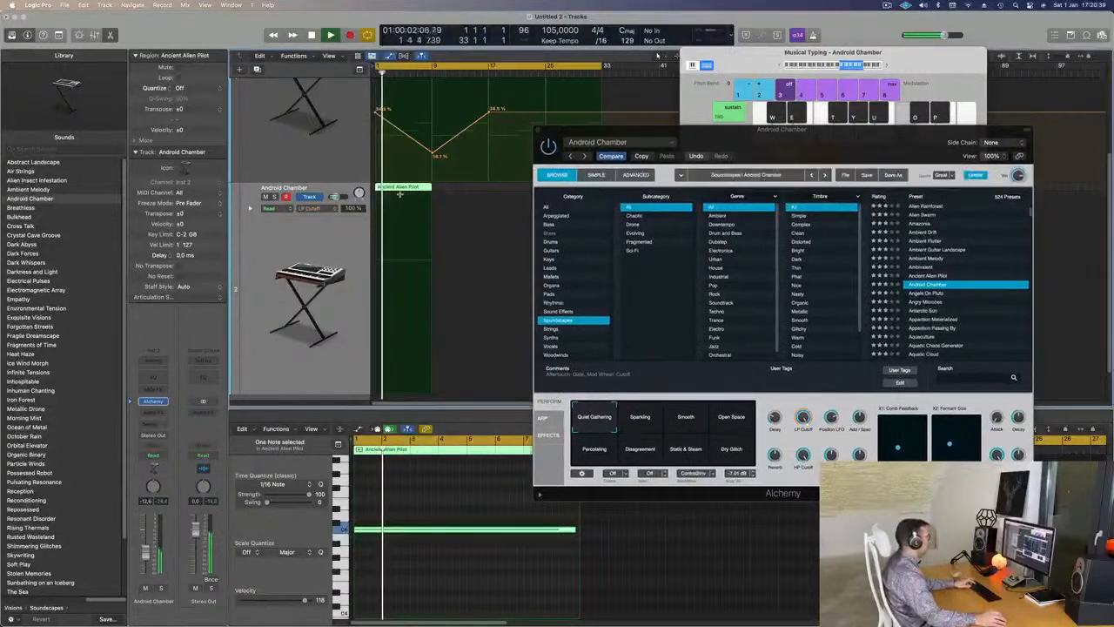
{"action": "key", "text": "super+r"}
{"action": "key", "text": "super+r"}
{"action": "key", "text": "super+r"}
{"action": "left_click_drag", "start_coordinate": [732, 146], "coordinate": [711, 118]}
{"action": "key", "text": "space"}
{"action": "key", "text": "space"}
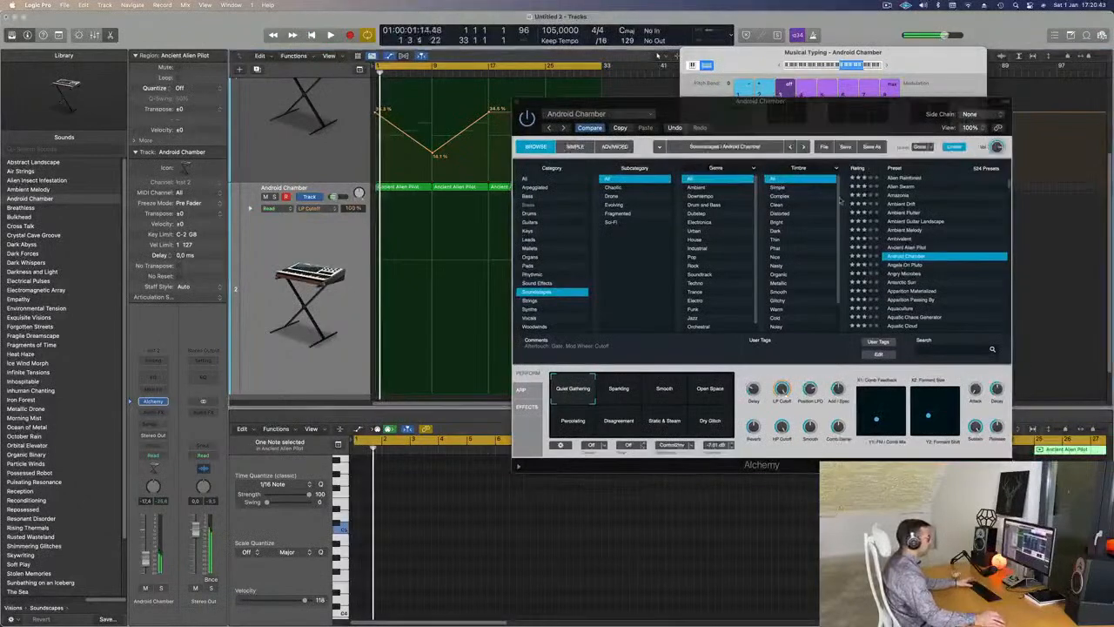
- Try Open Space, Percolating and Disagreement, settling on the Static & Steam variation
{"action": "left_click_drag", "start_coordinate": [843, 119], "coordinate": [737, 83]}
{"action": "left_click", "coordinate": [608, 358]}
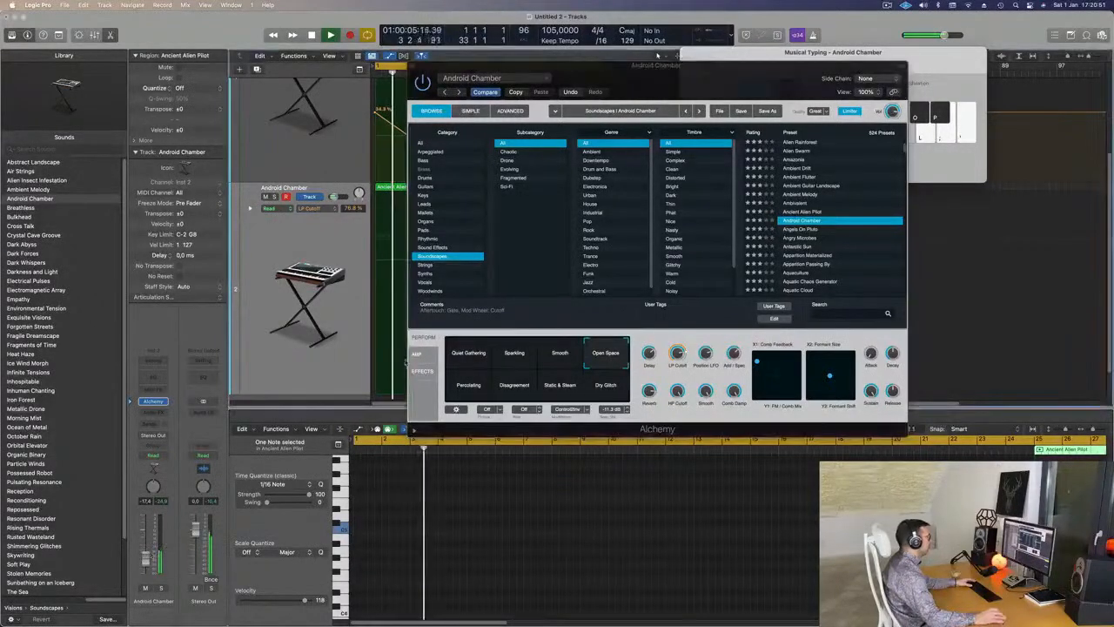
{"action": "left_click", "coordinate": [473, 388]}
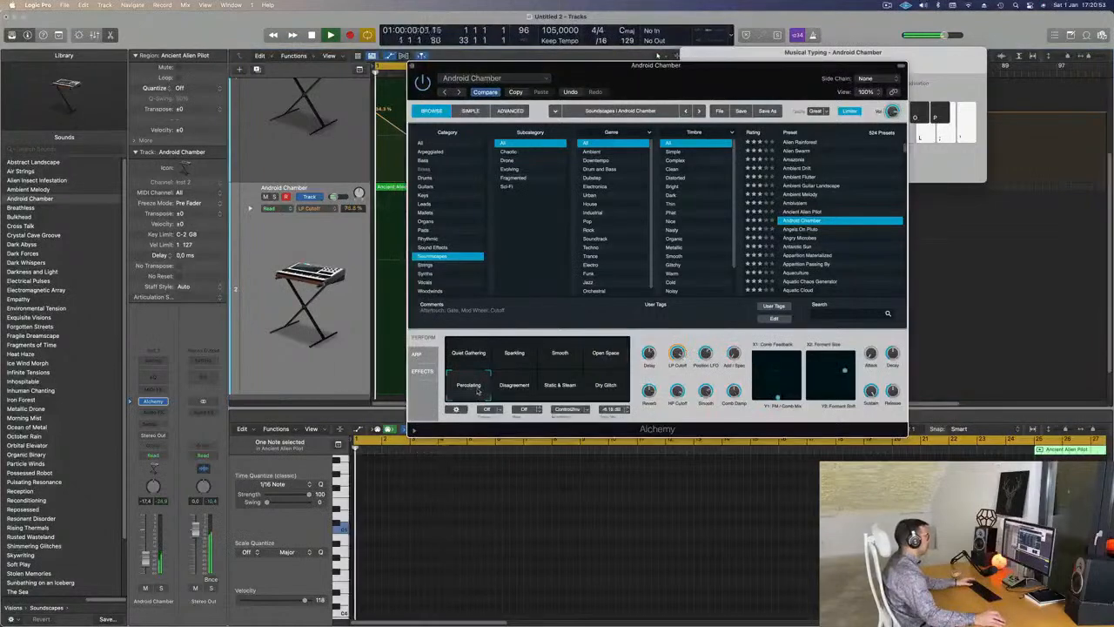
{"action": "left_click", "coordinate": [515, 391]}
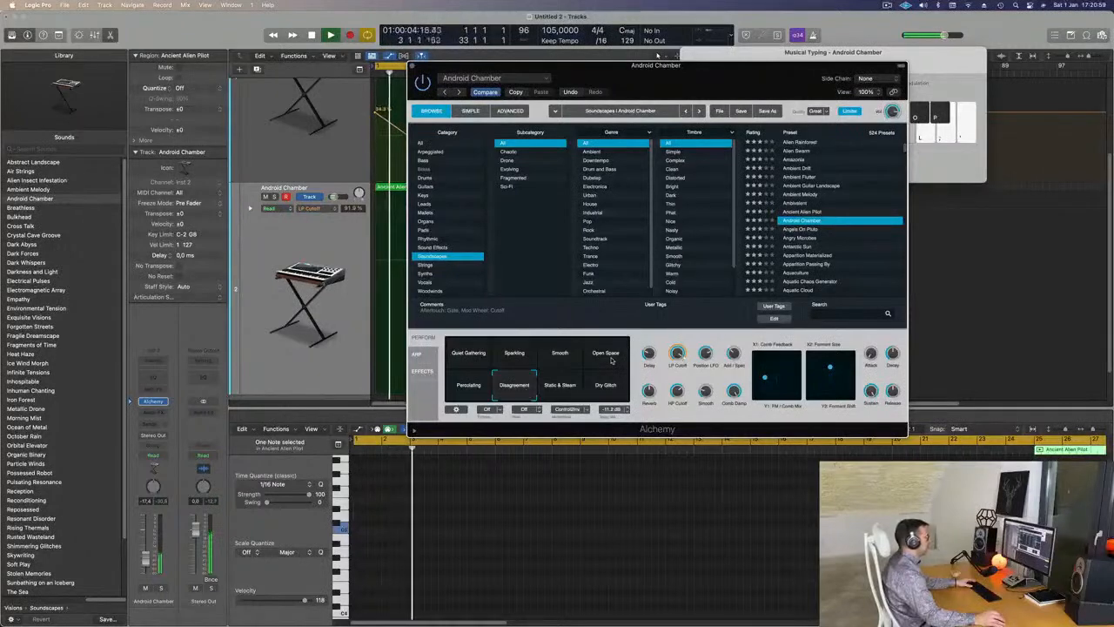
{"action": "left_click", "coordinate": [550, 392]}
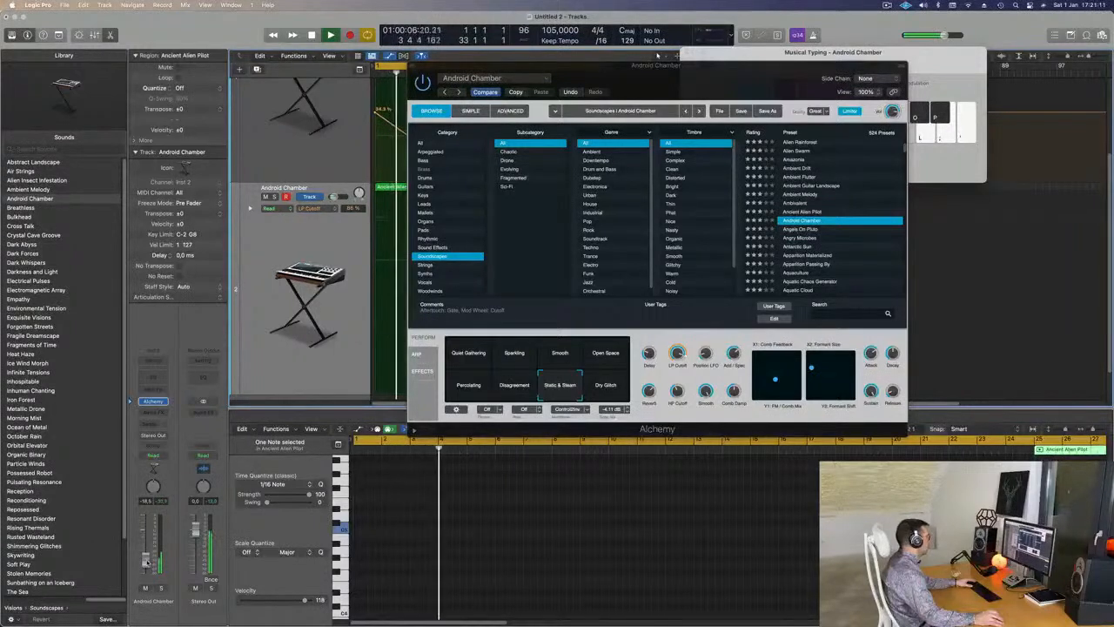
{"action": "left_click_drag", "start_coordinate": [658, 61], "coordinate": [788, 180]}
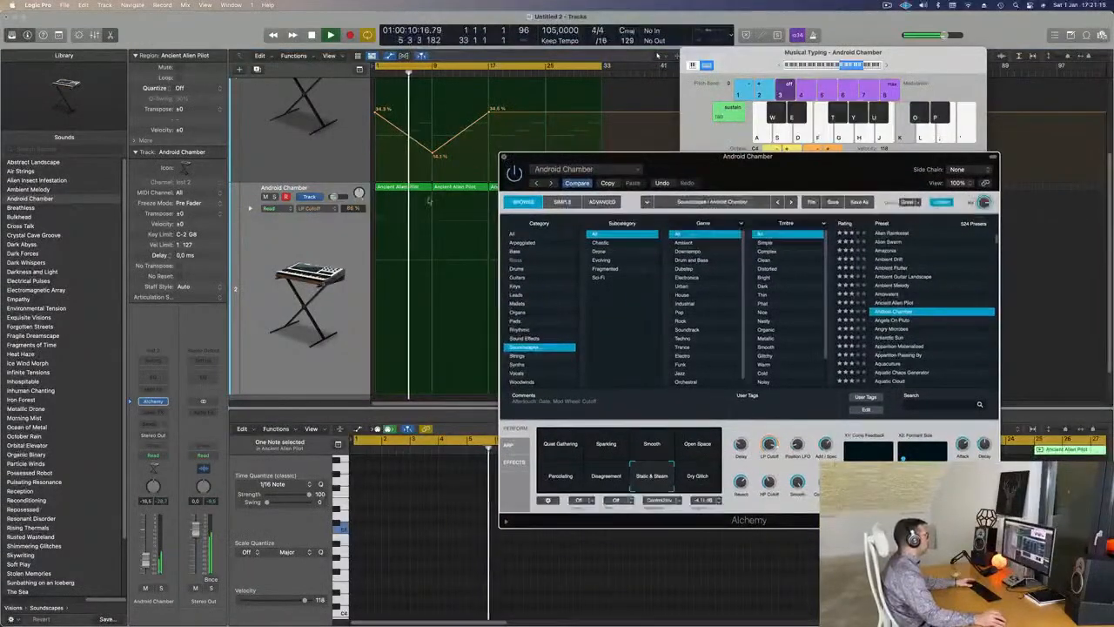
{"action": "left_click", "coordinate": [504, 156]}
{"action": "key", "text": "Return"}
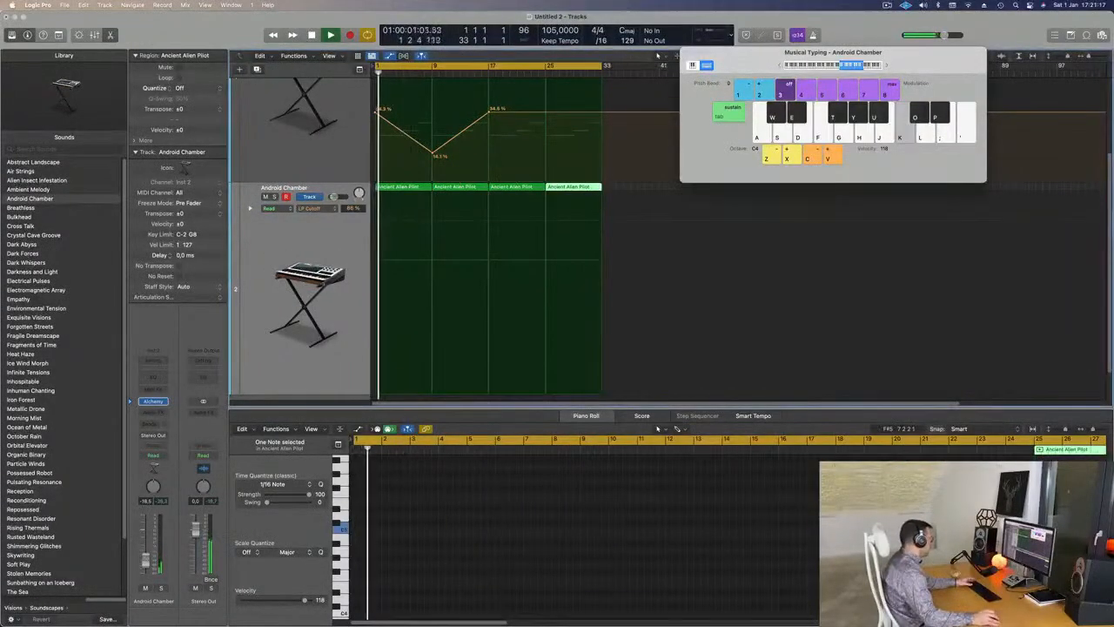
{"action": "key", "text": "Return"}
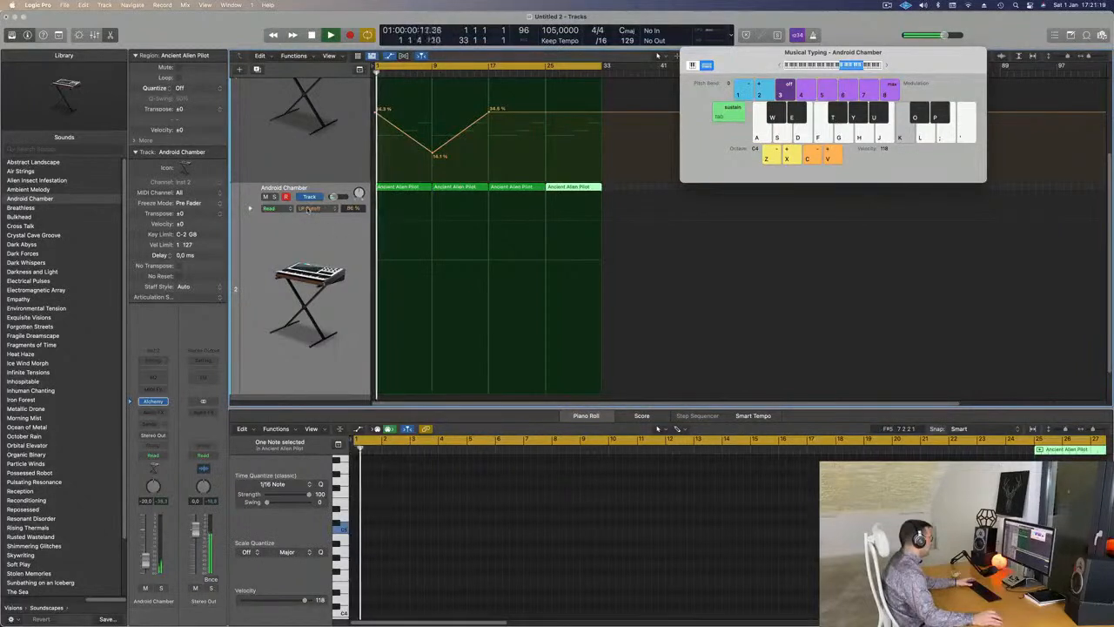
{"action": "left_click", "coordinate": [322, 242]}
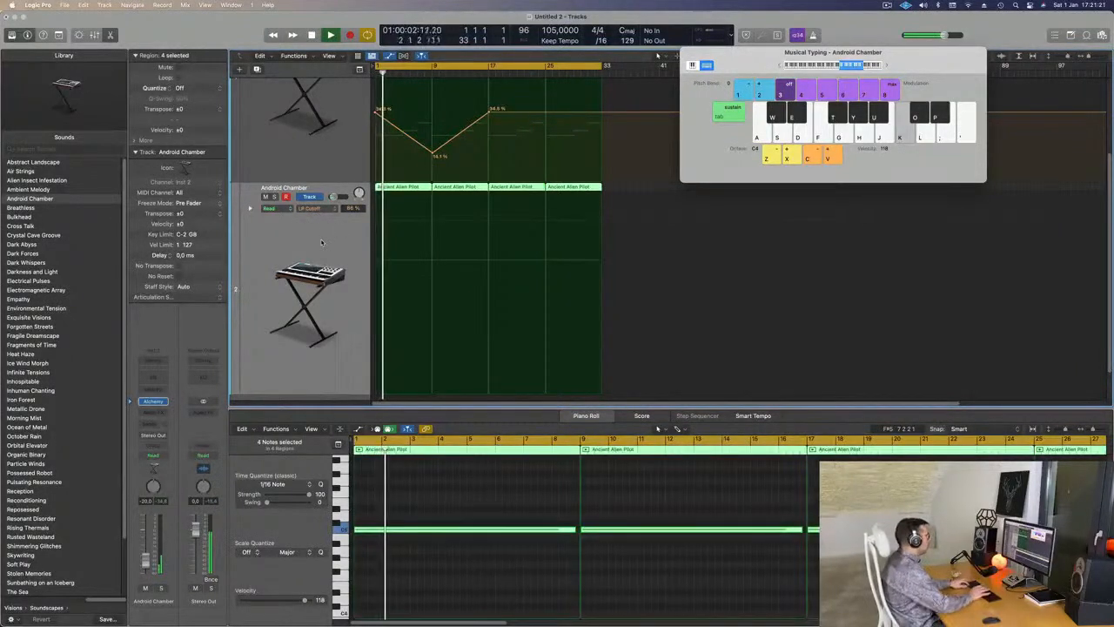
{"action": "key", "text": "Return"}
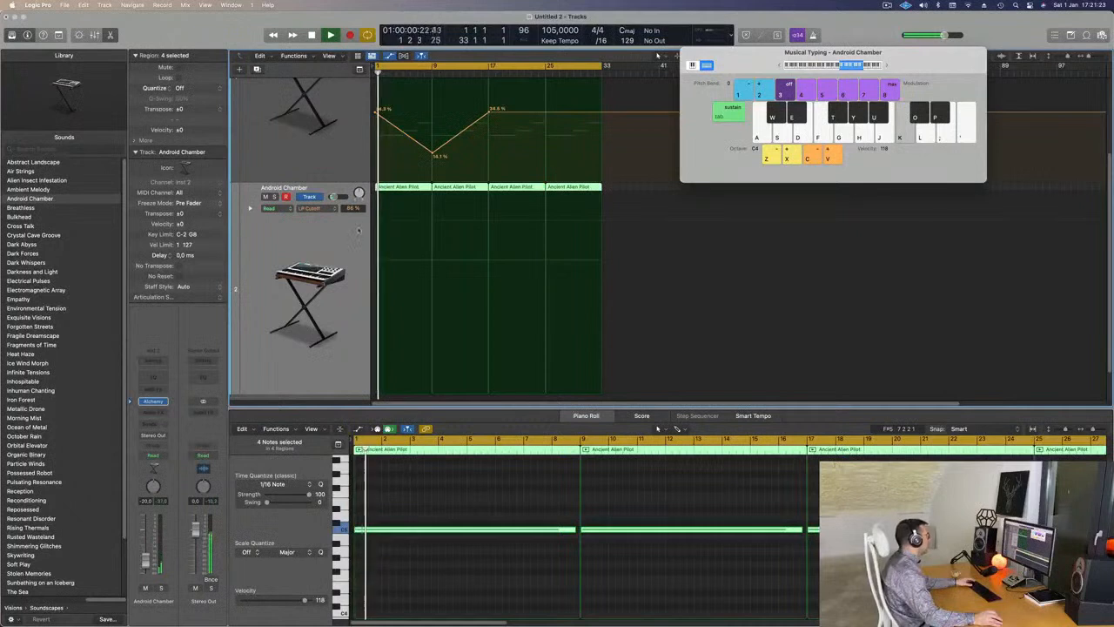
{"action": "key", "text": "Return"}
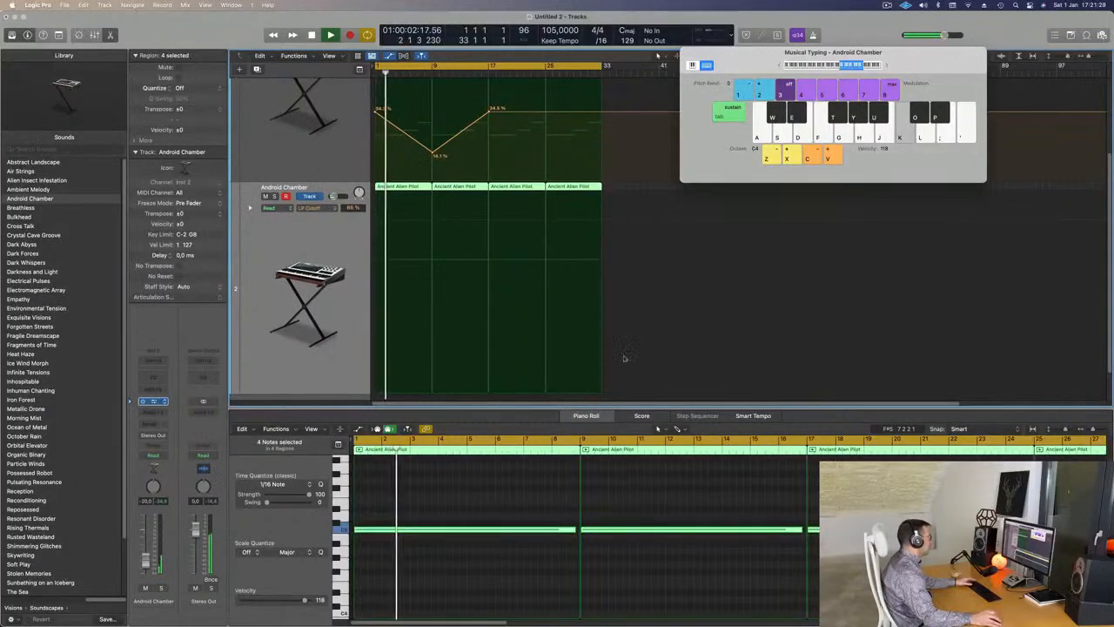
{"action": "key", "text": "space"}
{"action": "key", "text": "space"}
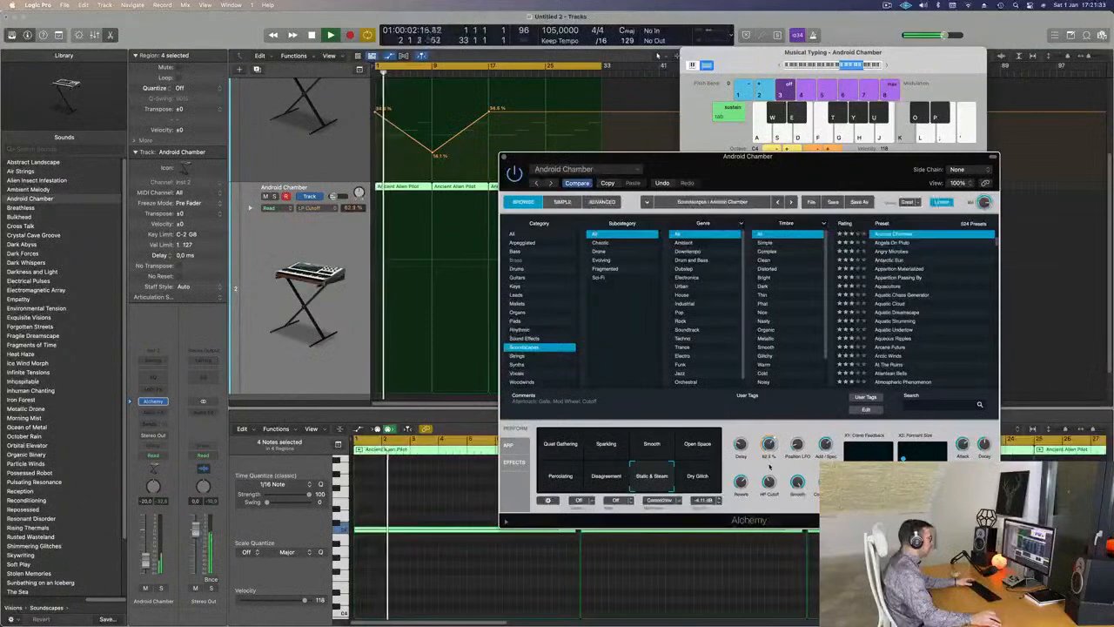
- Solo the Android Chamber track and play from the start
{"action": "key", "text": "Return"}
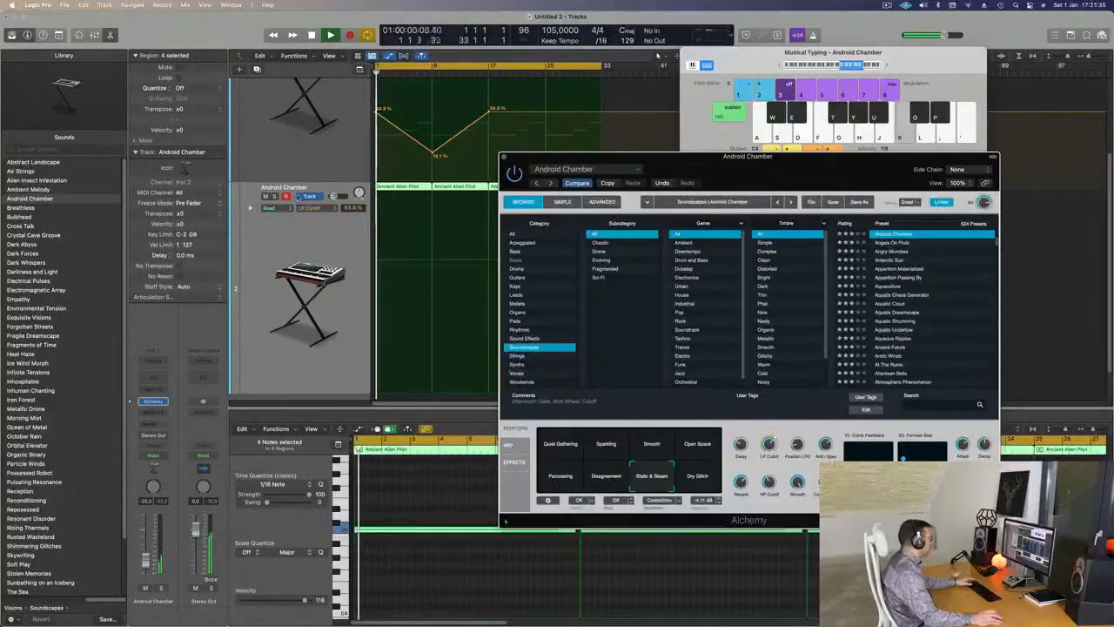
{"action": "left_click", "coordinate": [276, 198]}
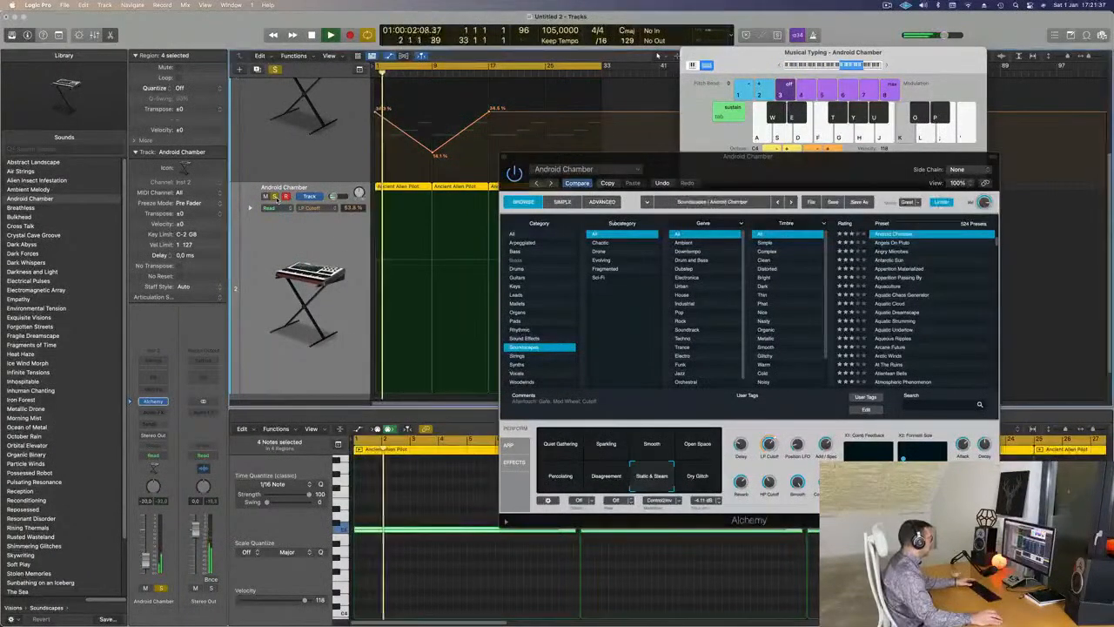
{"action": "key", "text": "Return"}
- Close the Android Chamber track's Alchemy instrument window
{"action": "left_click_drag", "start_coordinate": [787, 167], "coordinate": [638, 187]}
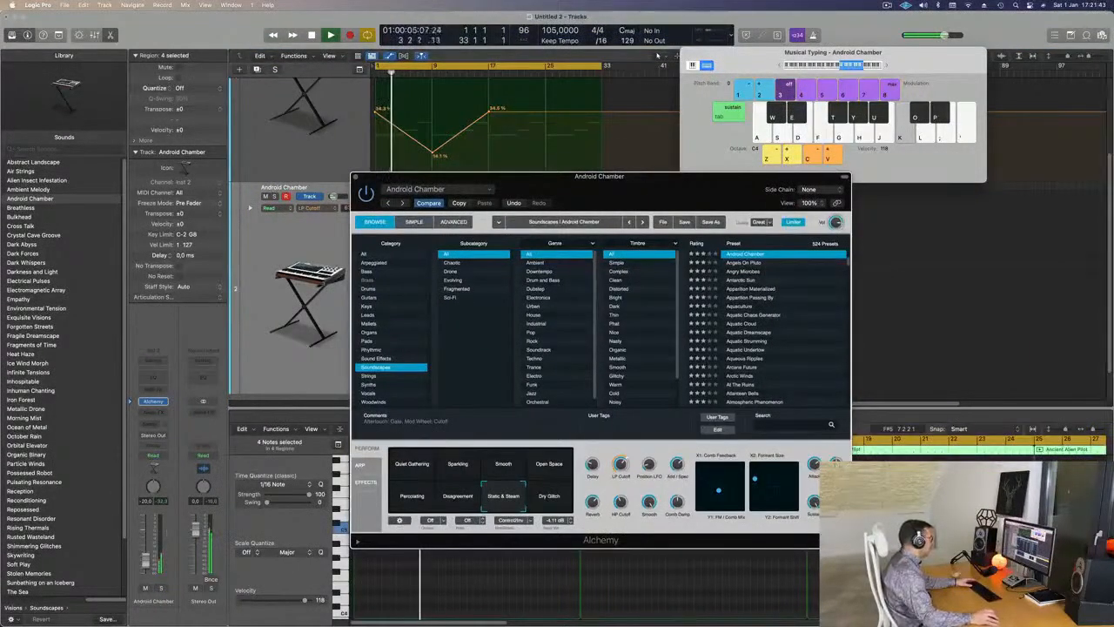
{"action": "left_click", "coordinate": [146, 555]}
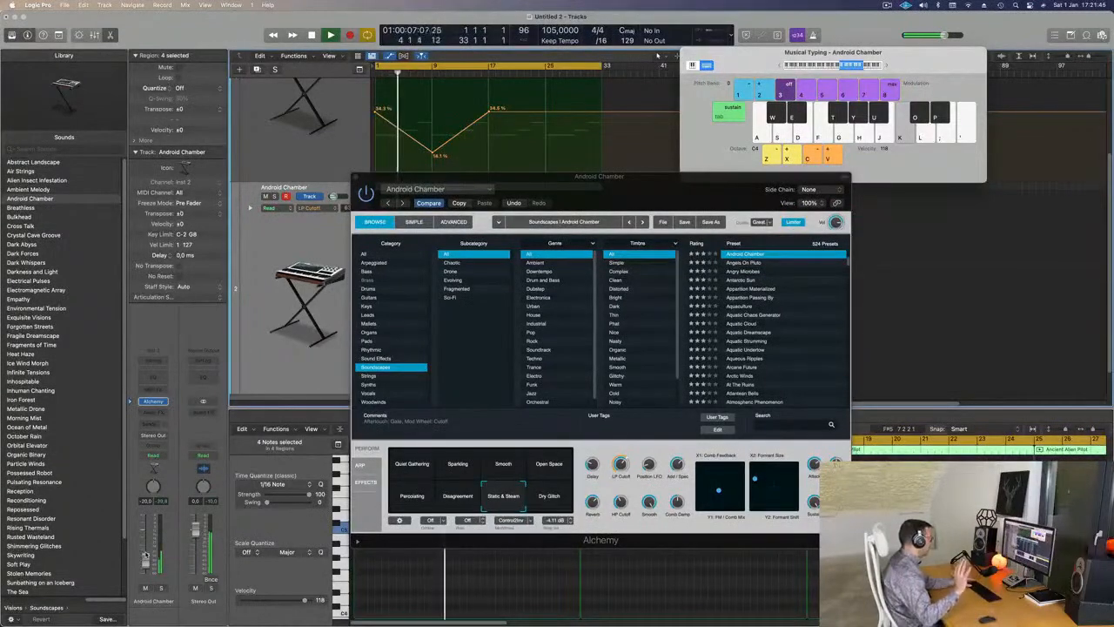
{"action": "left_click_drag", "start_coordinate": [376, 196], "coordinate": [324, 246]}
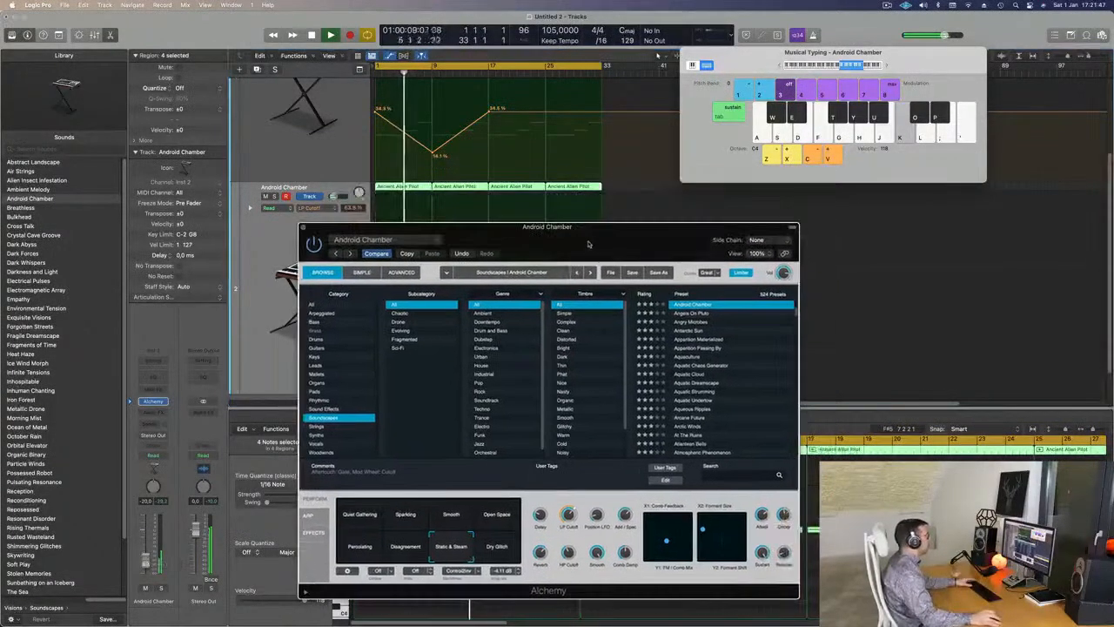
{"action": "left_click", "coordinate": [302, 228]}
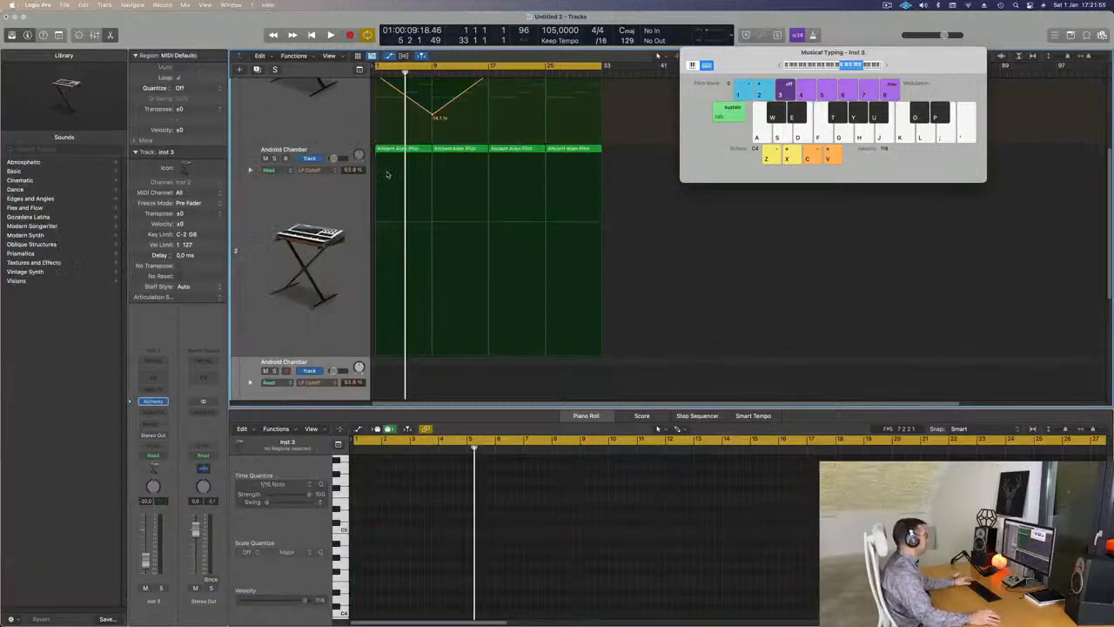
- Scroll to the new Inst 3 duplicate, start playback and open its Alchemy on the Android Chamber preset
{"action": "scroll", "coordinate": [342, 351], "scroll_direction": "down", "scroll_amount": 5}
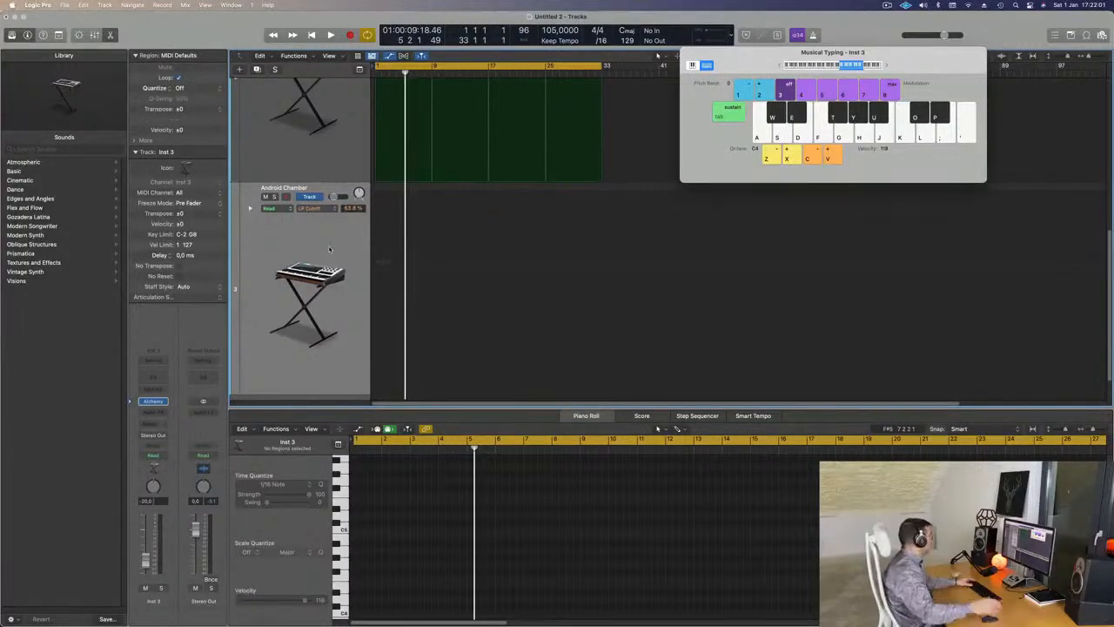
{"action": "key", "text": "space"}
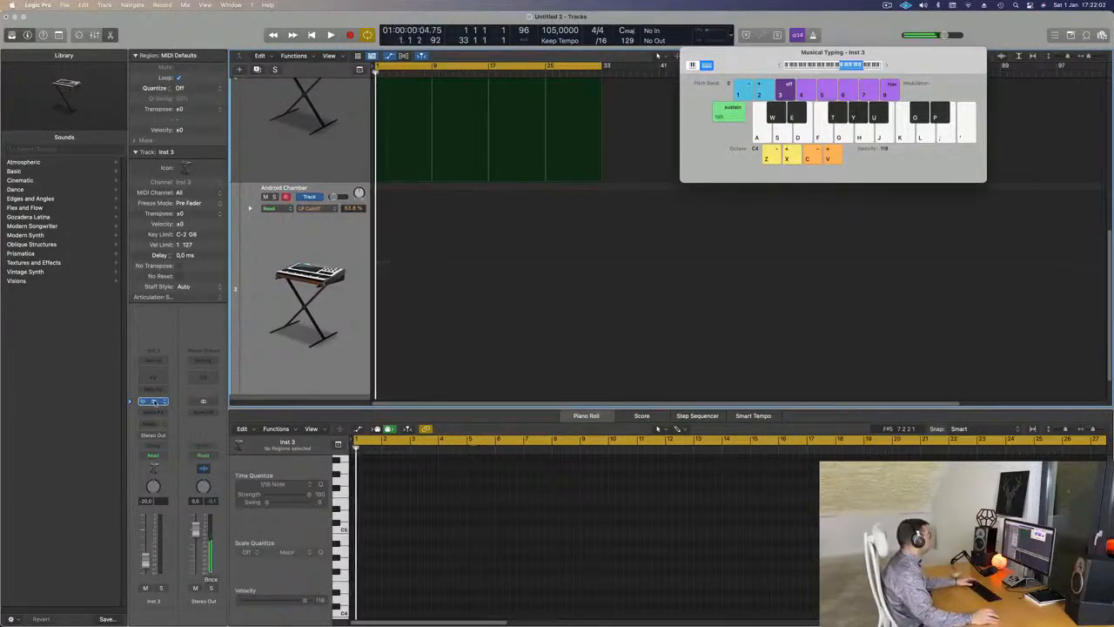
{"action": "left_click", "coordinate": [153, 401]}
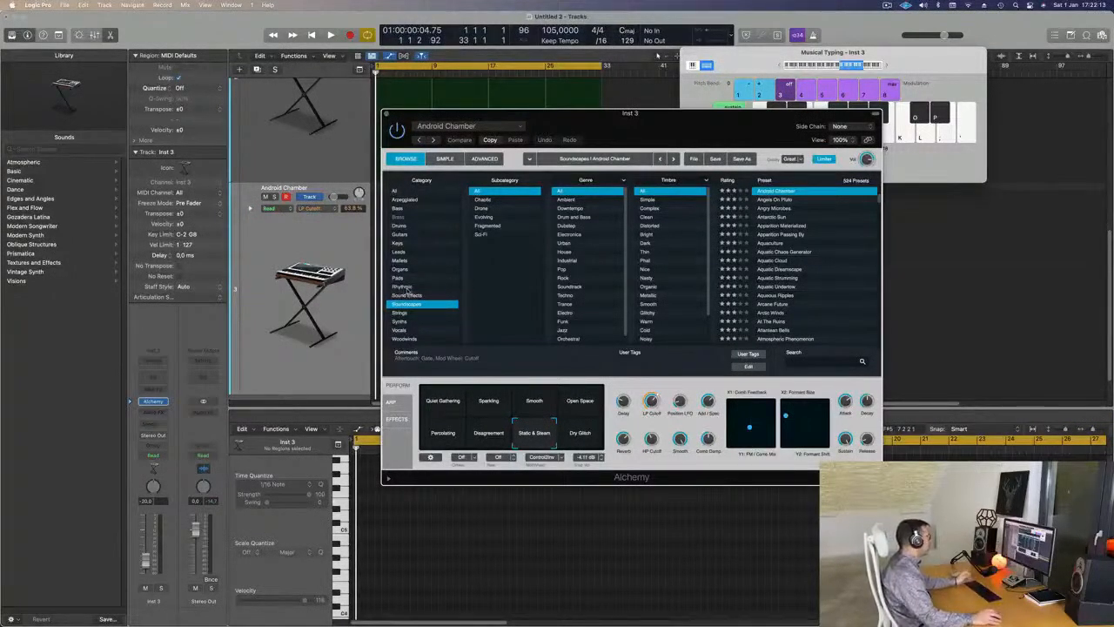
- Browse Alchemy's Rhythmic presets, load Canadian Crush and try its Fastforward variation
{"action": "left_click", "coordinate": [407, 288]}
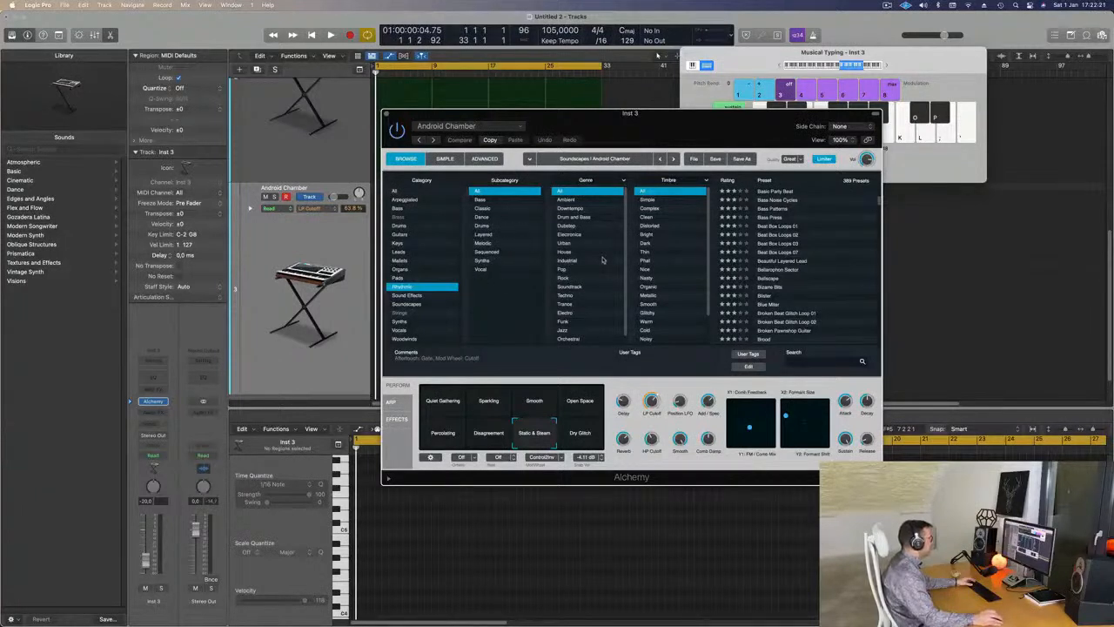
{"action": "scroll", "coordinate": [608, 258], "scroll_direction": "down", "scroll_amount": 1}
{"action": "scroll", "coordinate": [804, 272], "scroll_direction": "up", "scroll_amount": 6}
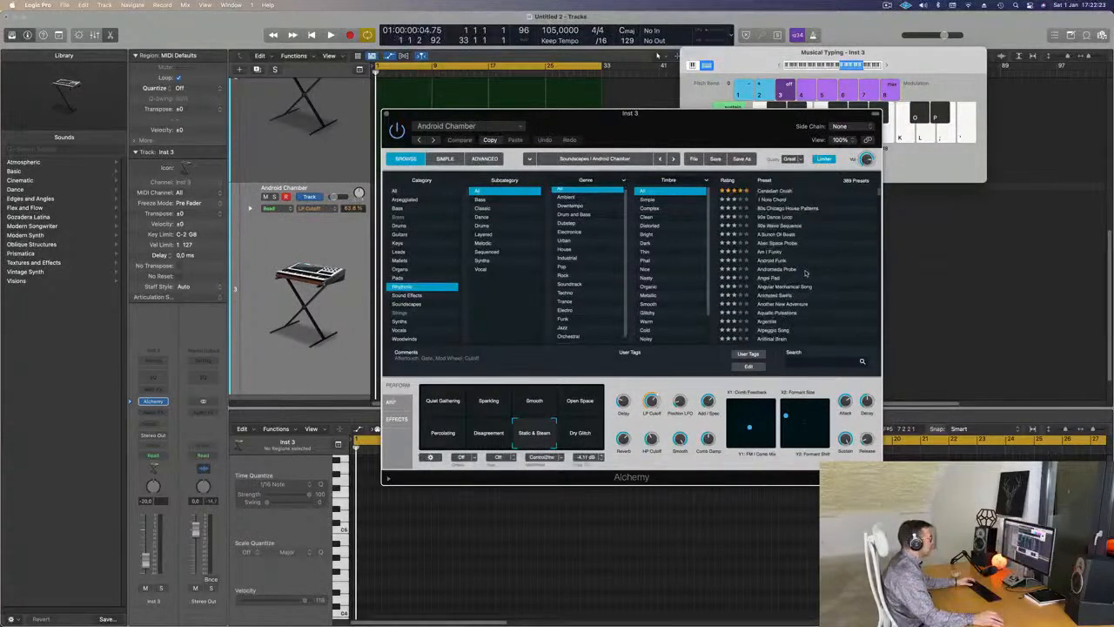
{"action": "scroll", "coordinate": [814, 276], "scroll_direction": "up", "scroll_amount": 2}
{"action": "left_click", "coordinate": [773, 191]}
{"action": "left_click_drag", "start_coordinate": [529, 124], "coordinate": [471, 174]}
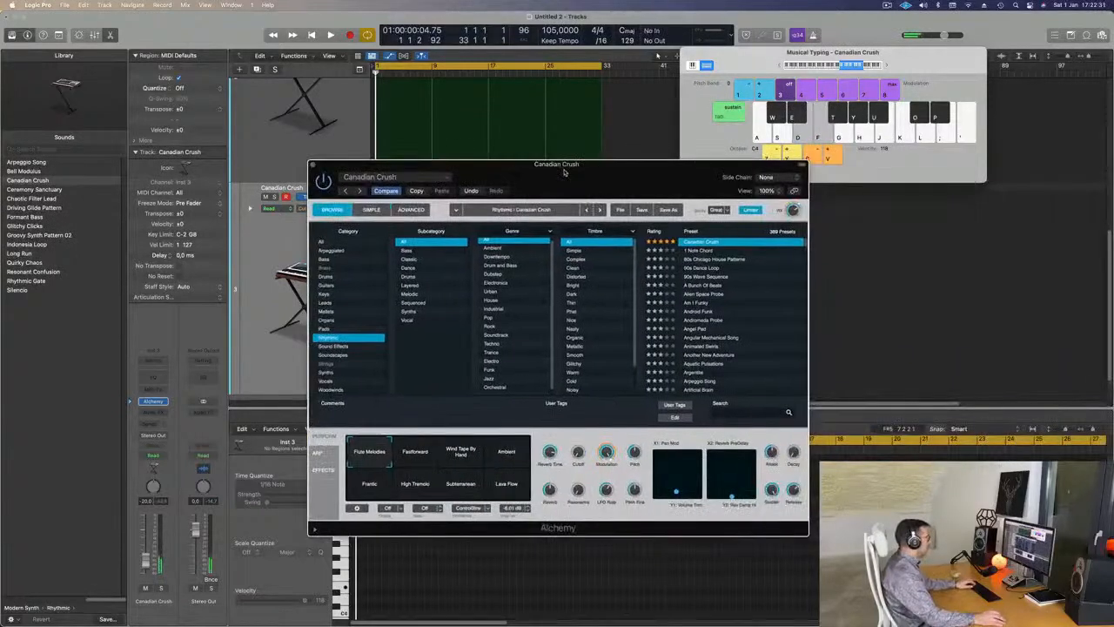
{"action": "left_click", "coordinate": [420, 459]}
- Audition the sound with Musical Typing, playing low E2 and E1 notes
{"action": "left_click", "coordinate": [818, 130]}
{"action": "left_click", "coordinate": [781, 66]}
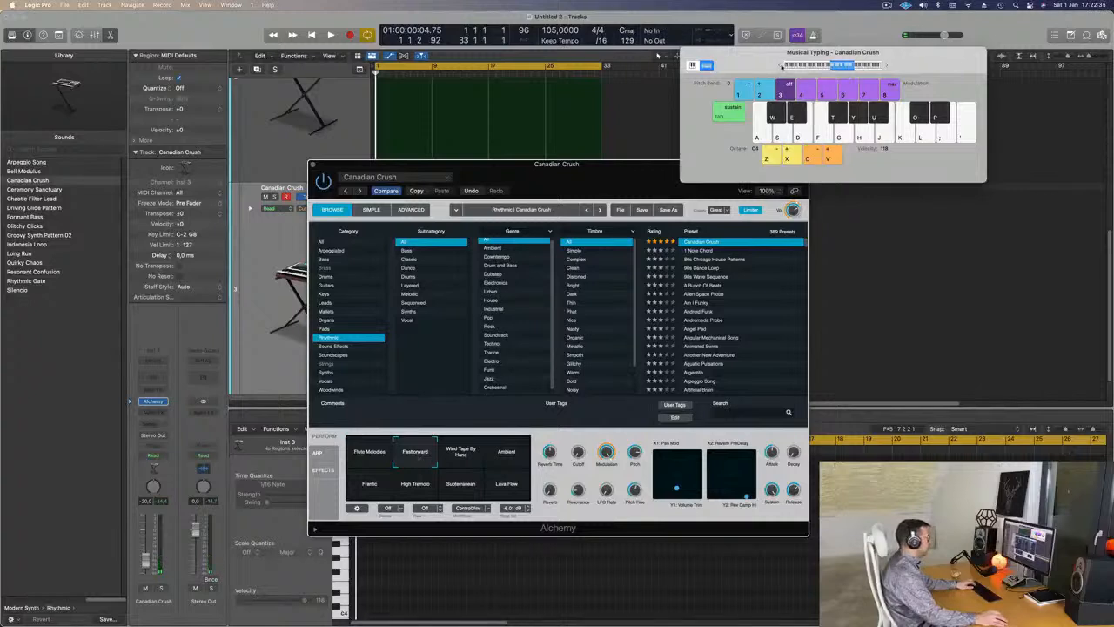
{"action": "left_click", "coordinate": [782, 66]}
{"action": "key", "text": "d"}
{"action": "left_click", "coordinate": [781, 66]}
{"action": "key", "text": "d"}
- Load the Rhythmic 1 Note Chord preset and audition it with a D note
{"action": "left_click_drag", "start_coordinate": [613, 169], "coordinate": [847, 192]}
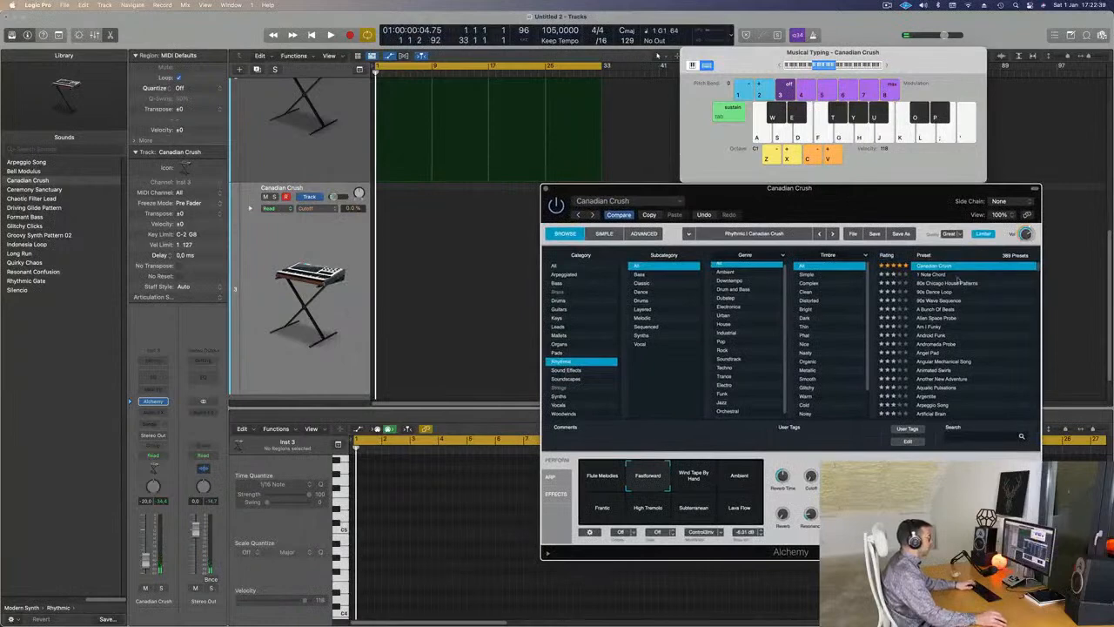
{"action": "left_click", "coordinate": [929, 274]}
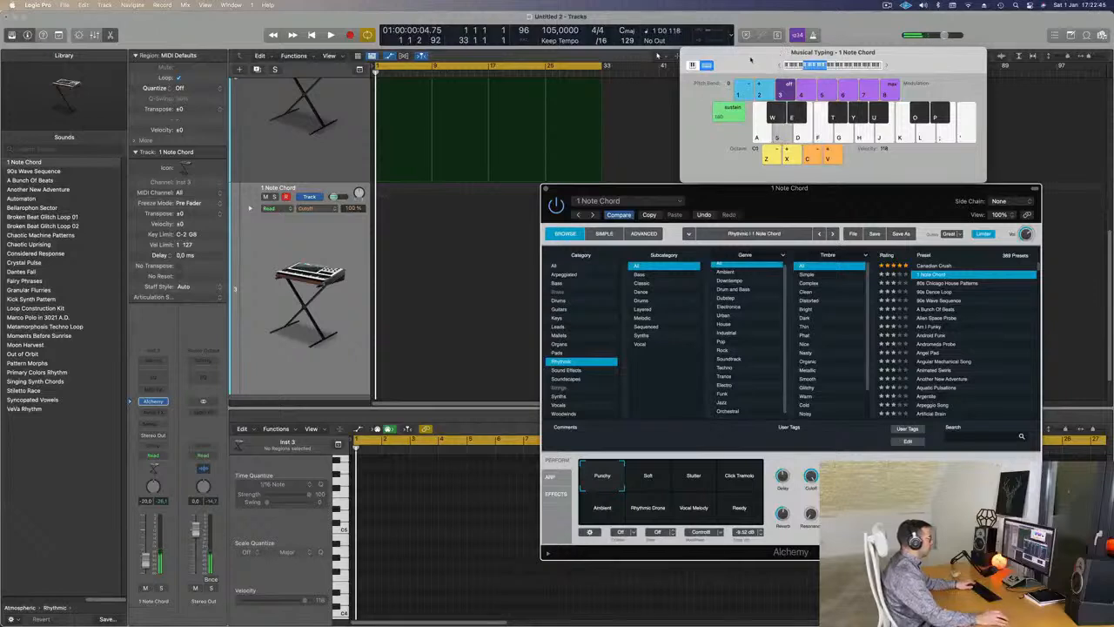
{"action": "left_click_drag", "start_coordinate": [751, 59], "coordinate": [672, 140]}
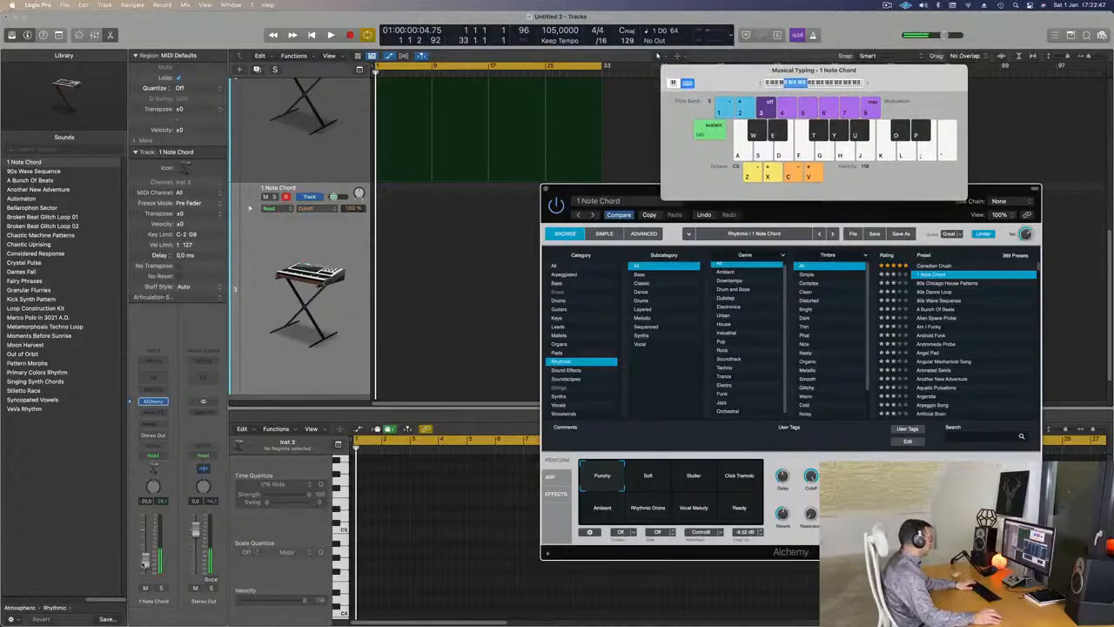
{"action": "key", "text": "s"}
{"action": "scroll", "coordinate": [465, 300], "scroll_direction": "up", "scroll_amount": 3}
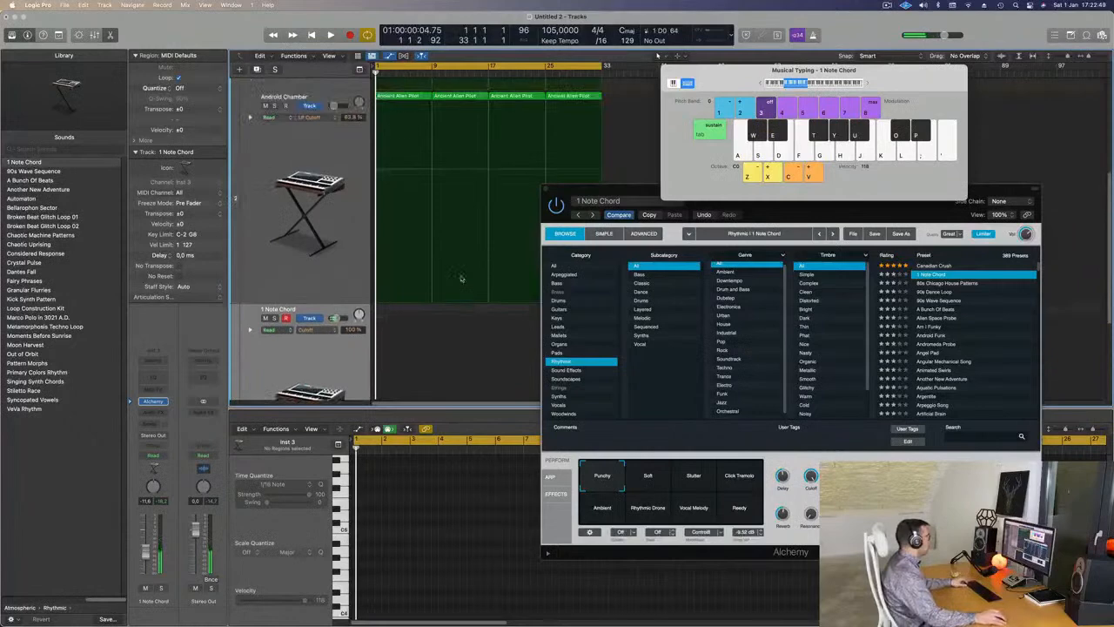
- Copy the Ancient Alien Pilot region onto the 1 Note Chord track, shorten its long note, and audition it
{"action": "left_click", "coordinate": [407, 97]}
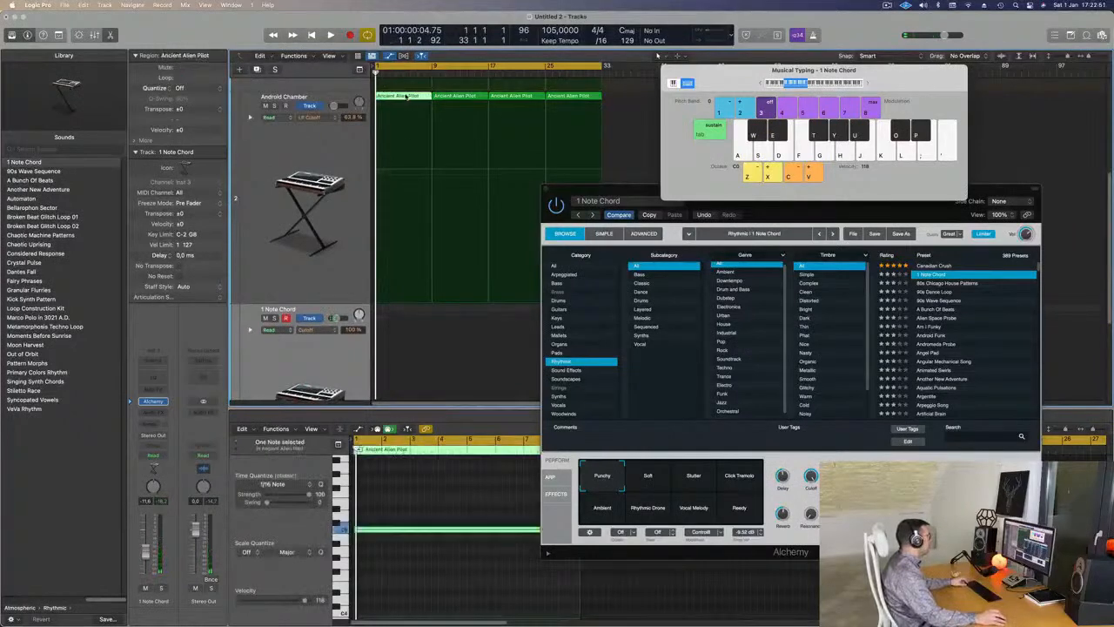
{"action": "left_click_drag", "start_coordinate": [401, 118], "coordinate": [396, 326]}
{"action": "left_click_drag", "start_coordinate": [399, 460], "coordinate": [399, 460]}
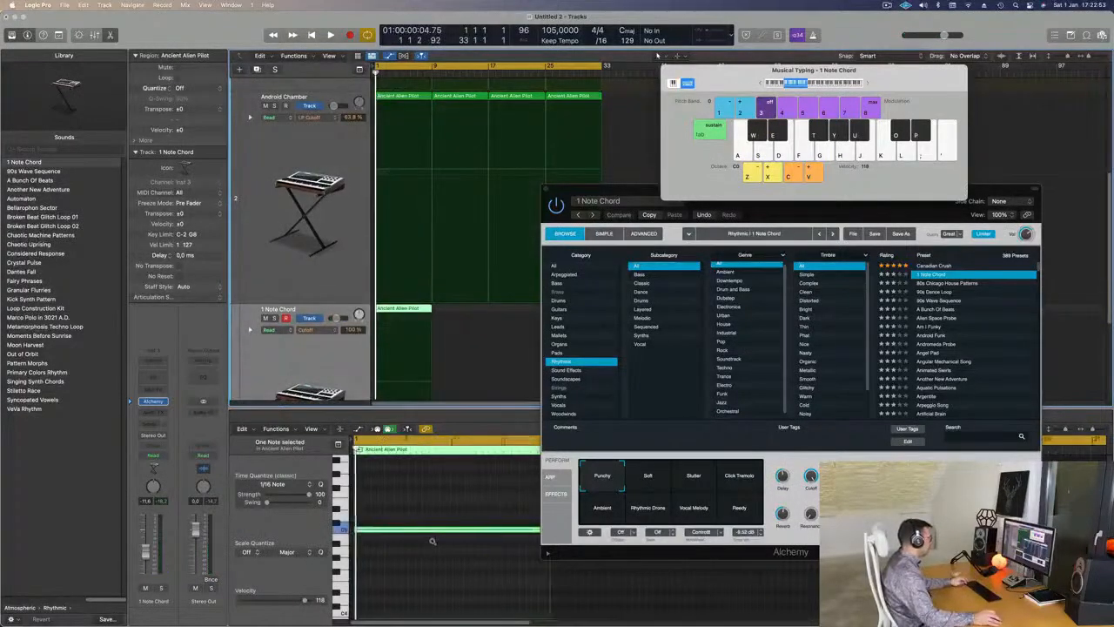
{"action": "key", "text": "space"}
{"action": "left_click_drag", "start_coordinate": [516, 529], "coordinate": [389, 531]}
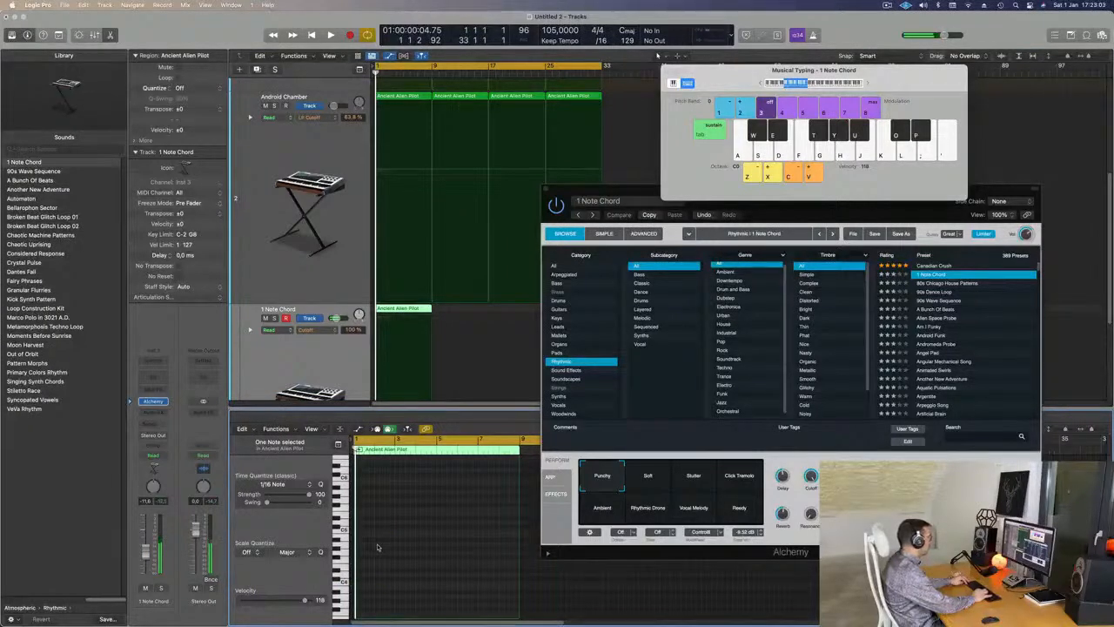
{"action": "key", "text": "space"}
{"action": "key", "text": "k"}
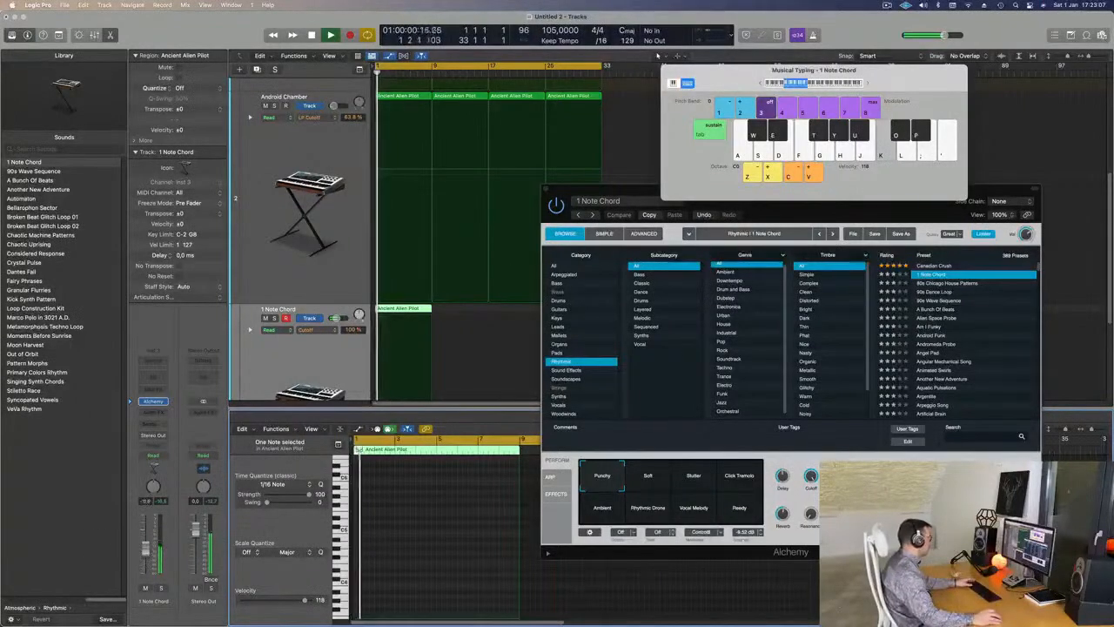
{"action": "key", "text": "space"}
{"action": "key", "text": "space"}
{"action": "key", "text": "k"}
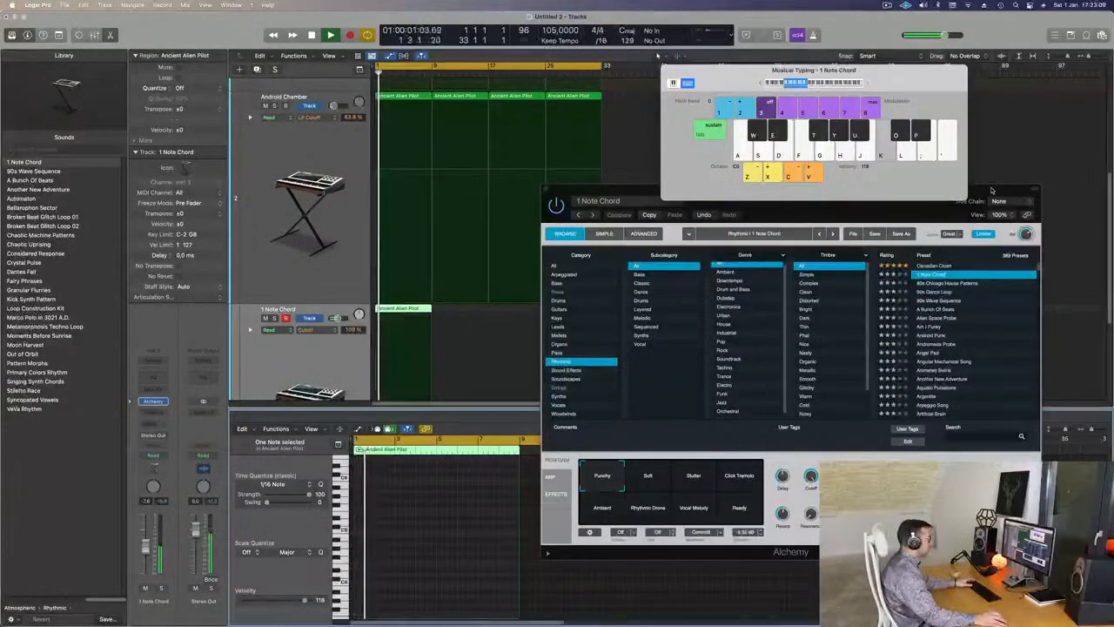
- Move the copied region later so it starts at bar 5
{"action": "left_click_drag", "start_coordinate": [600, 189], "coordinate": [723, 159]}
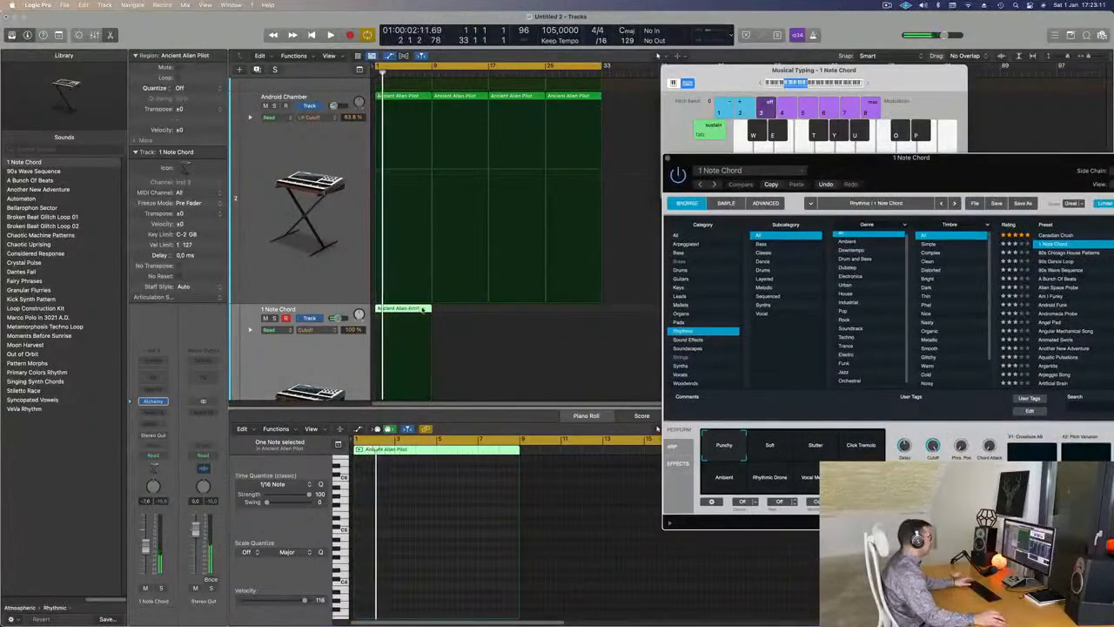
{"action": "left_click_drag", "start_coordinate": [404, 310], "coordinate": [432, 310]}
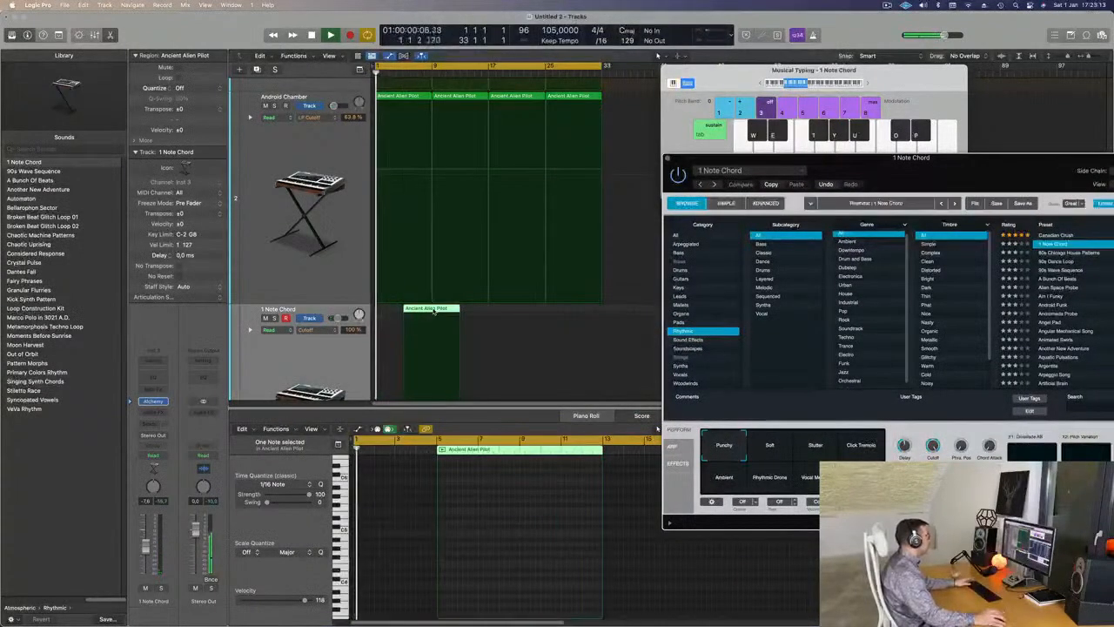
{"action": "key", "text": "super+Right"}
{"action": "key", "text": "super+Right"}
{"action": "key", "text": "super+Right"}
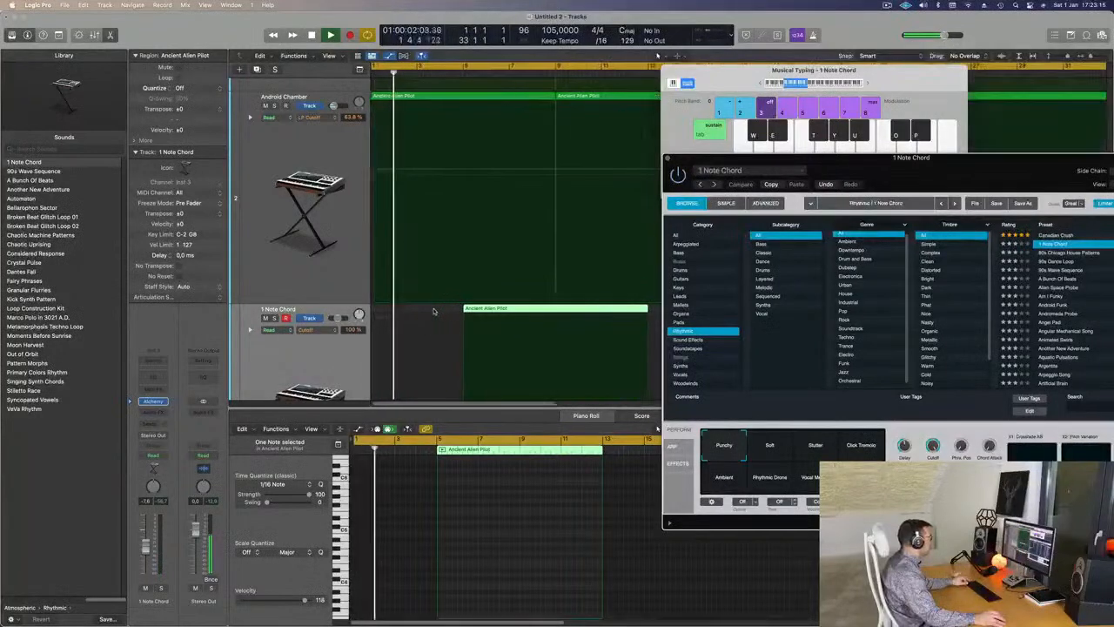
{"action": "left_click_drag", "start_coordinate": [489, 310], "coordinate": [492, 309]}
{"action": "key", "text": "super+Left"}
{"action": "left_click_drag", "start_coordinate": [890, 181], "coordinate": [767, 165]}
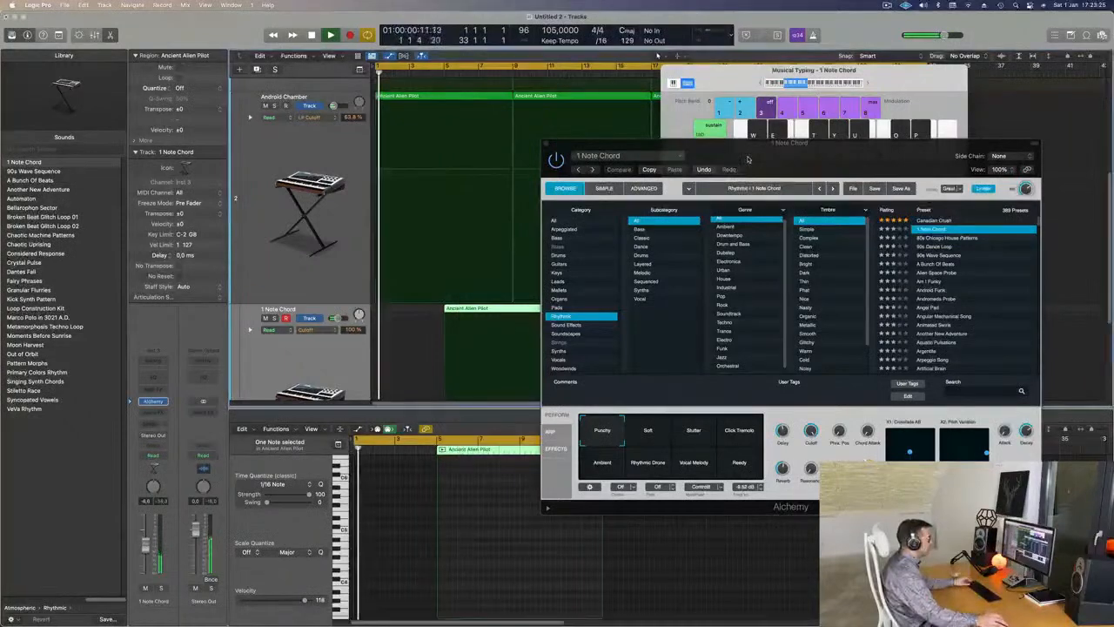
{"action": "left_click_drag", "start_coordinate": [747, 159], "coordinate": [921, 126]}
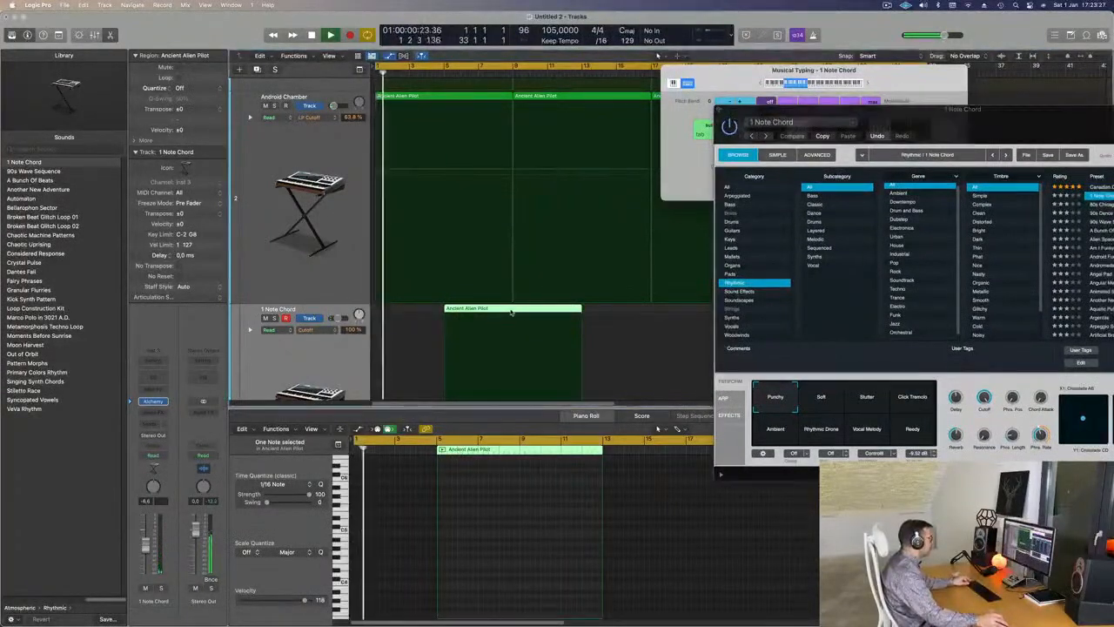
{"action": "double_click", "coordinate": [511, 312]}
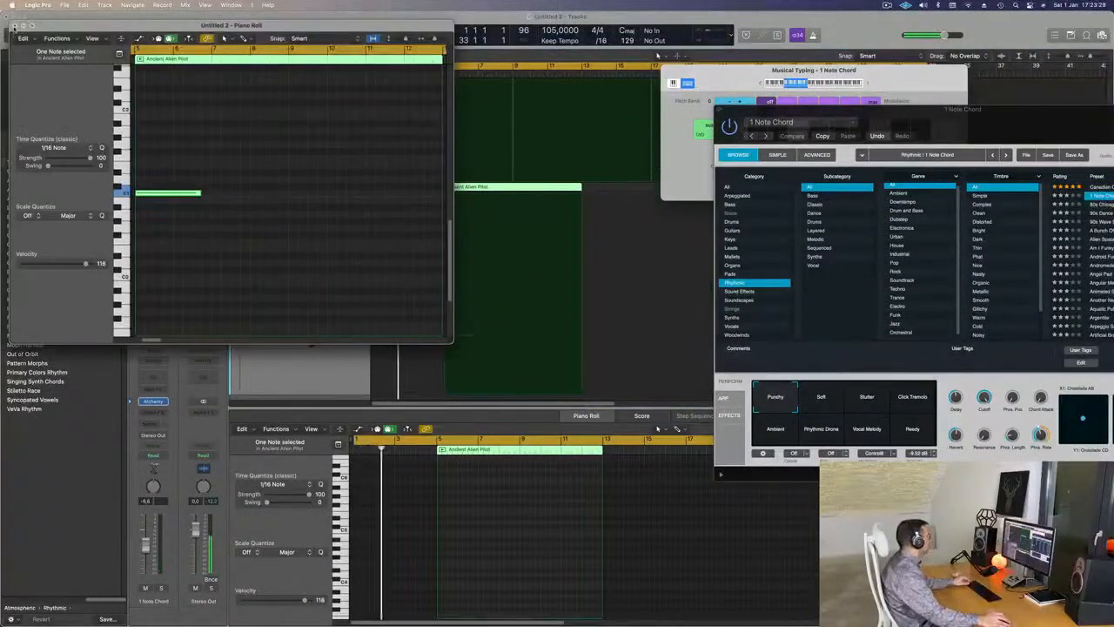
- Split the chord track's Ancient Alien Pilot region into a shorter piece
{"action": "left_click", "coordinate": [13, 25]}
{"action": "left_click", "coordinate": [512, 207]}
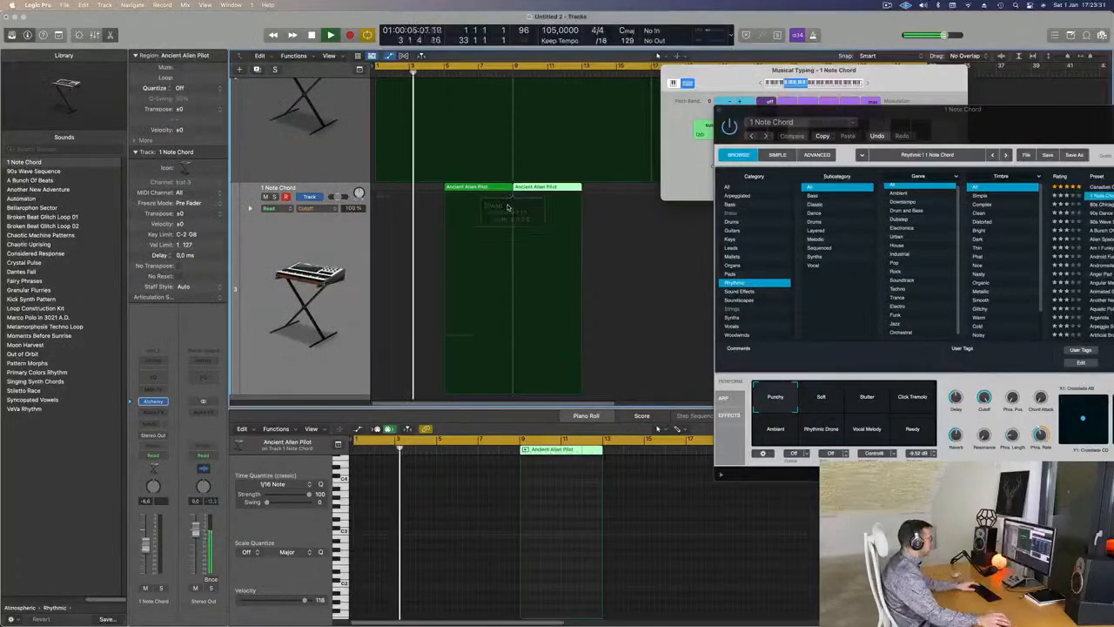
{"action": "left_click_drag", "start_coordinate": [972, 122], "coordinate": [722, 199]}
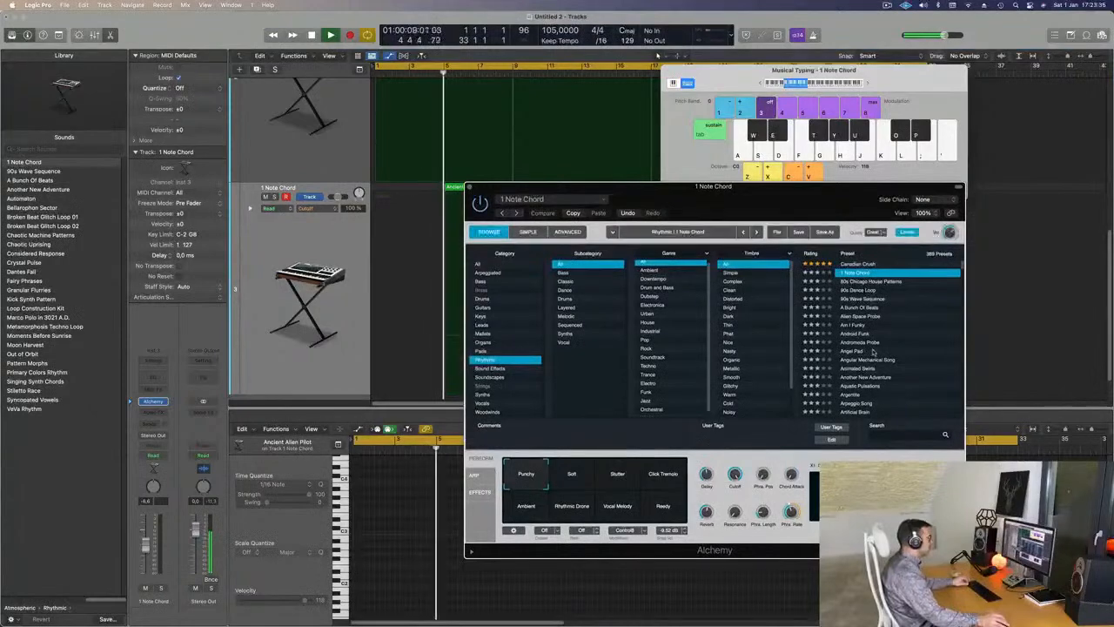
{"action": "scroll", "coordinate": [870, 351], "scroll_direction": "down", "scroll_amount": 3}
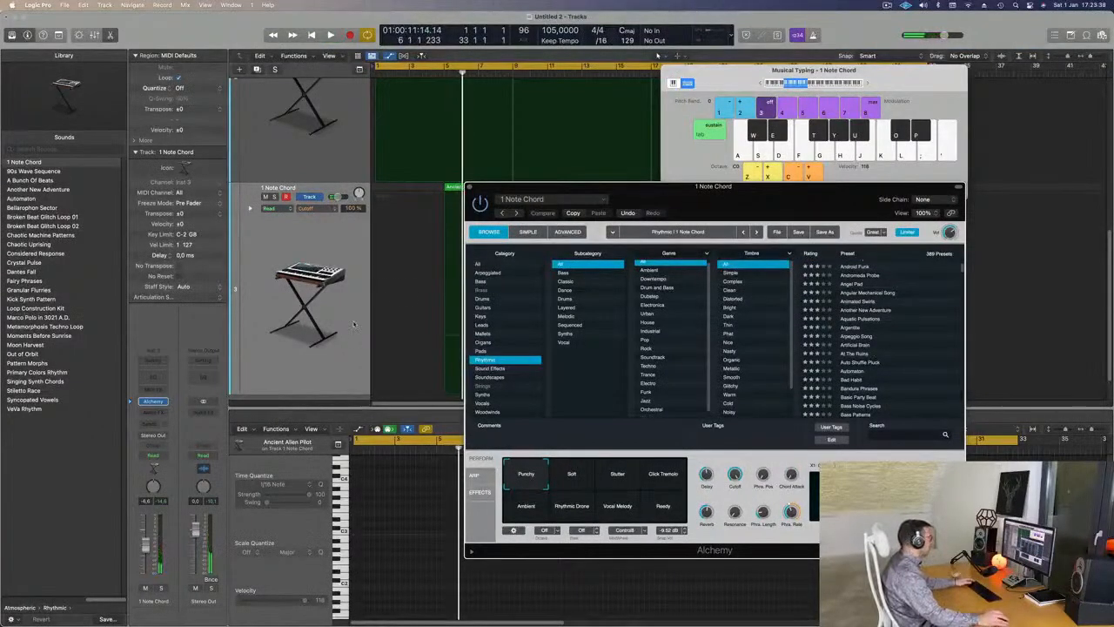
{"action": "left_click_drag", "start_coordinate": [528, 188], "coordinate": [769, 188]}
- Move the cycle range start to bar 5 so it spans bars 5–33
{"action": "key", "text": "Return"}
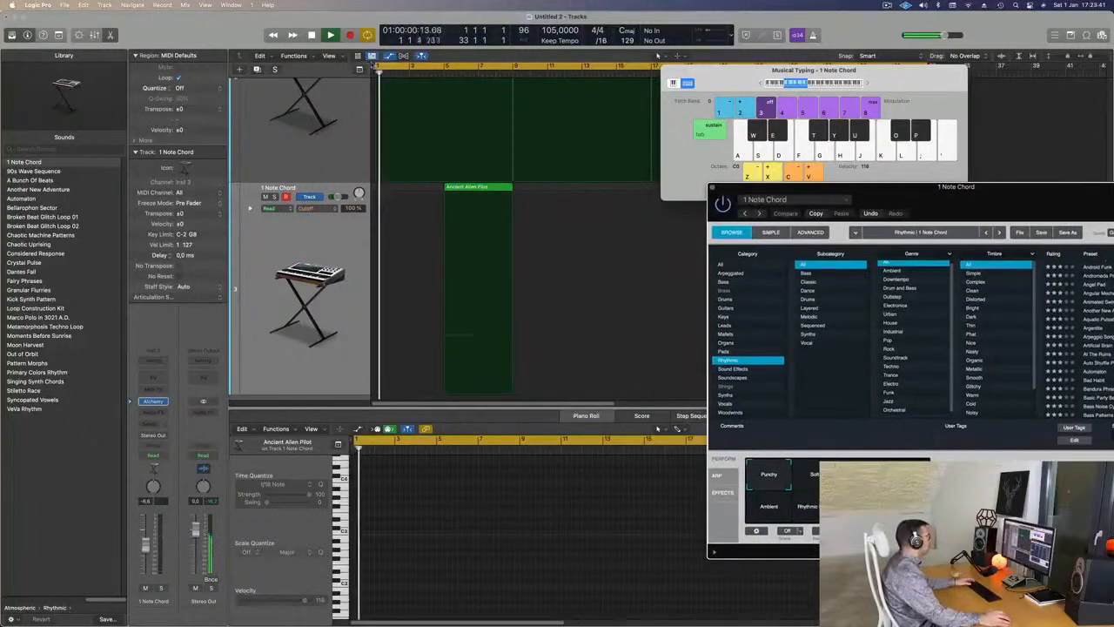
{"action": "left_click_drag", "start_coordinate": [377, 67], "coordinate": [444, 67]}
{"action": "key", "text": "space"}
{"action": "key", "text": "space"}
- Insert Channel EQ on 1 Note Chord, boosting 75 Hz by +9.1 dB and cutting 715 Hz by -18.8 dB
{"action": "left_click", "coordinate": [149, 377]}
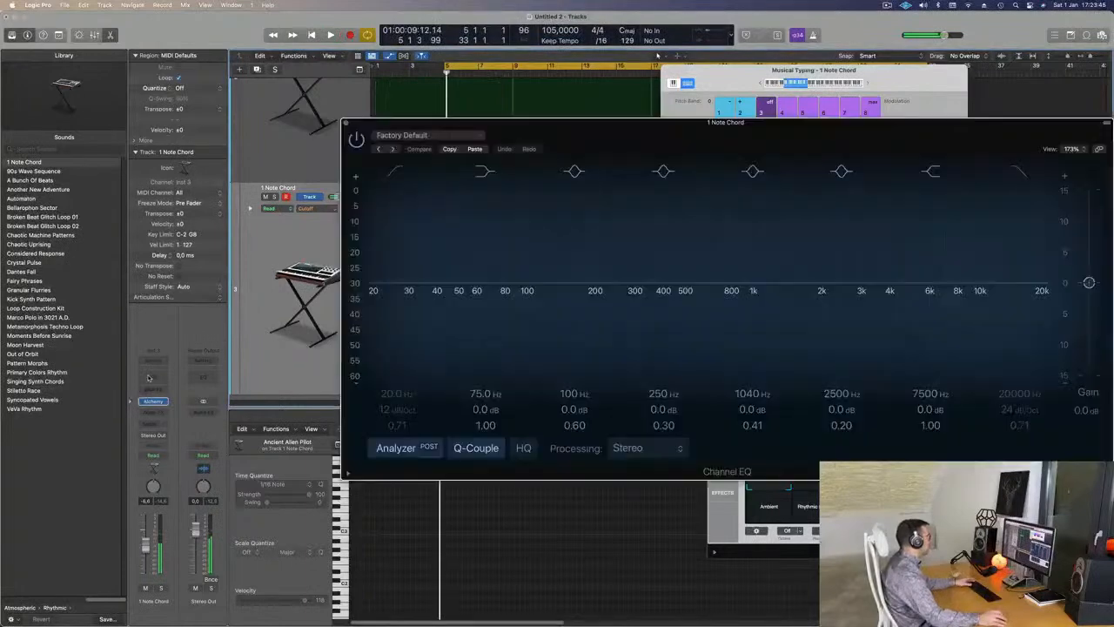
{"action": "key", "text": "space"}
{"action": "key", "text": "space"}
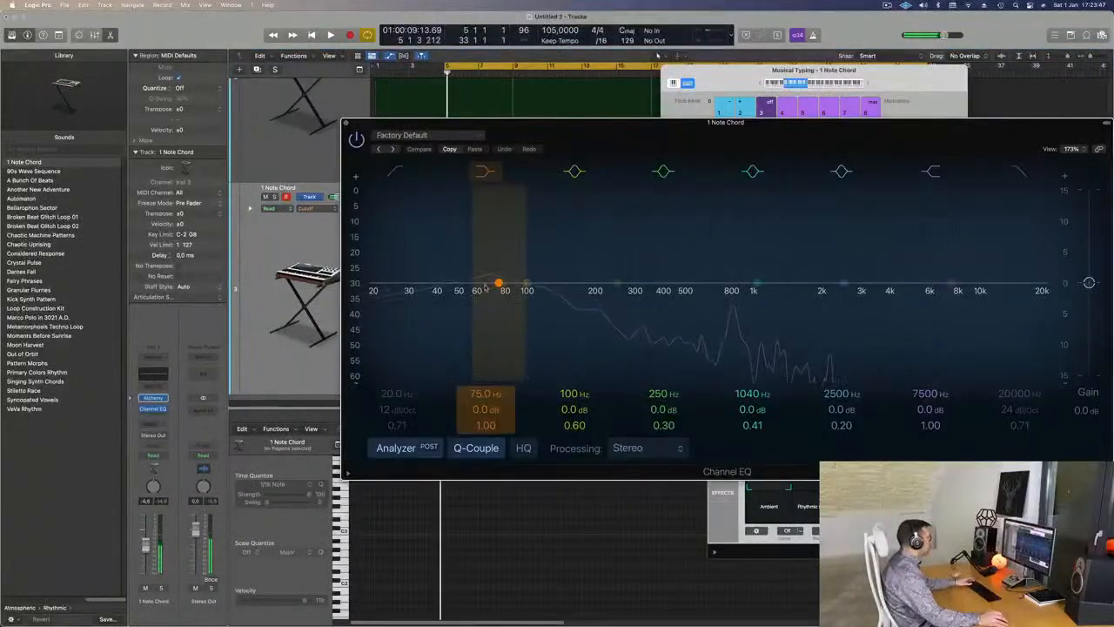
{"action": "left_click_drag", "start_coordinate": [486, 409], "coordinate": [486, 366]}
{"action": "key", "text": "space"}
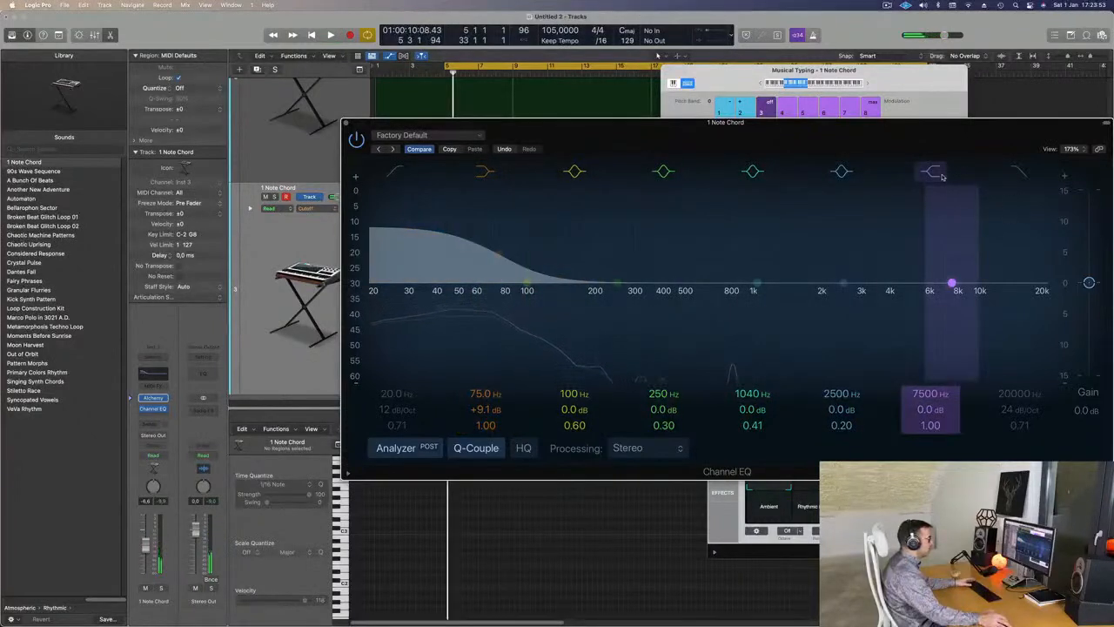
{"action": "left_click_drag", "start_coordinate": [952, 282], "coordinate": [720, 342]}
{"action": "key", "text": "space"}
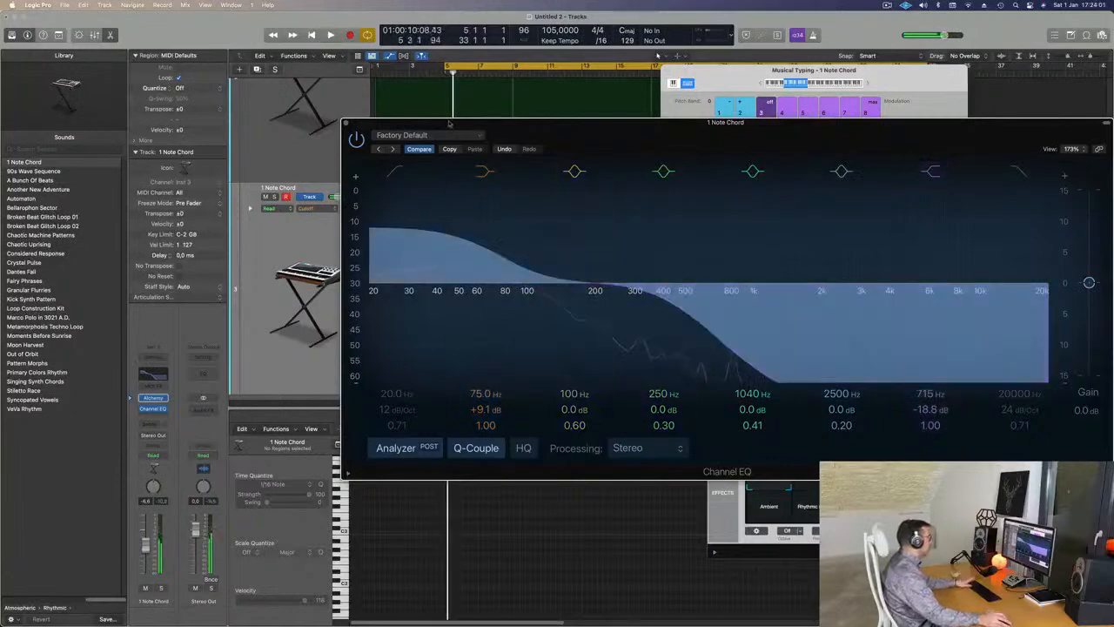
{"action": "left_click", "coordinate": [344, 124]}
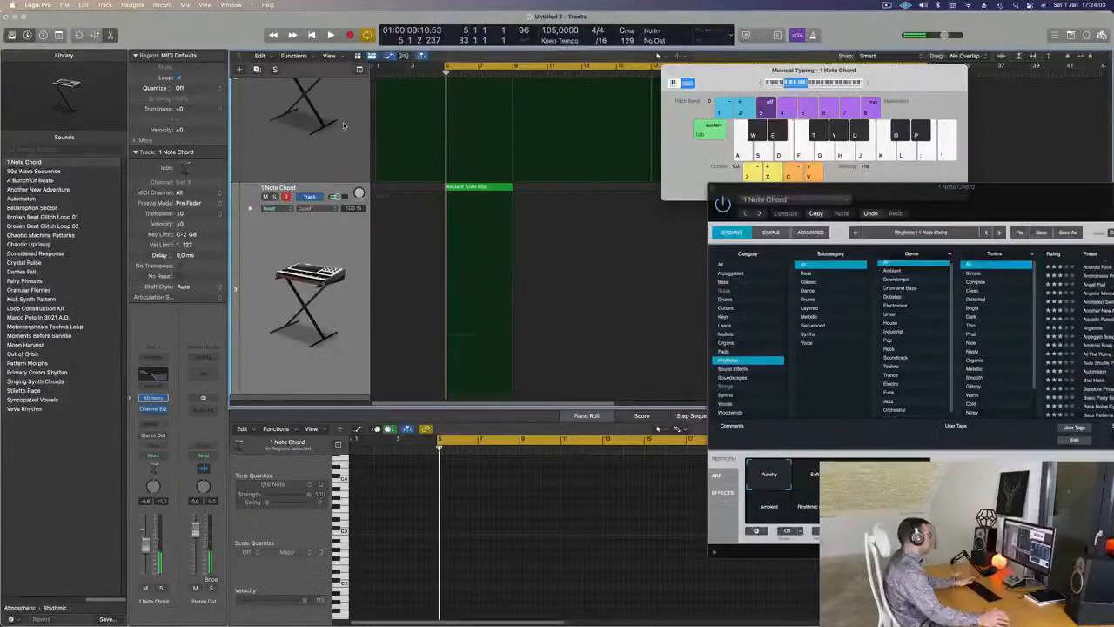
- Play the chord region and switch the Alchemy variation from Ambient to Soft
{"action": "left_click", "coordinate": [341, 252]}
{"action": "key", "text": "space"}
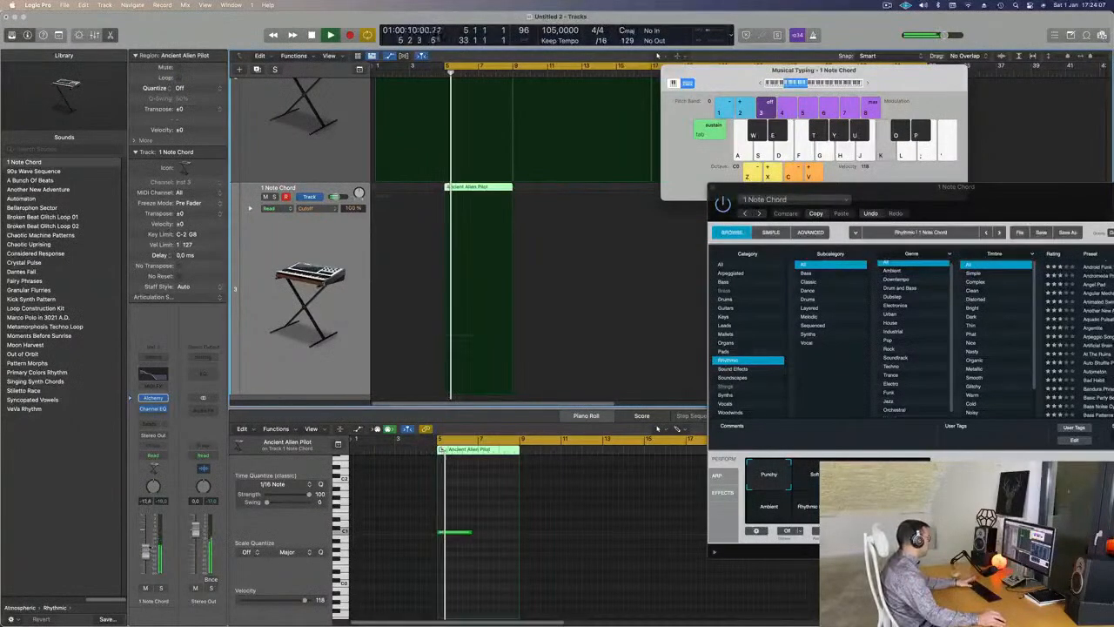
{"action": "key", "text": "space"}
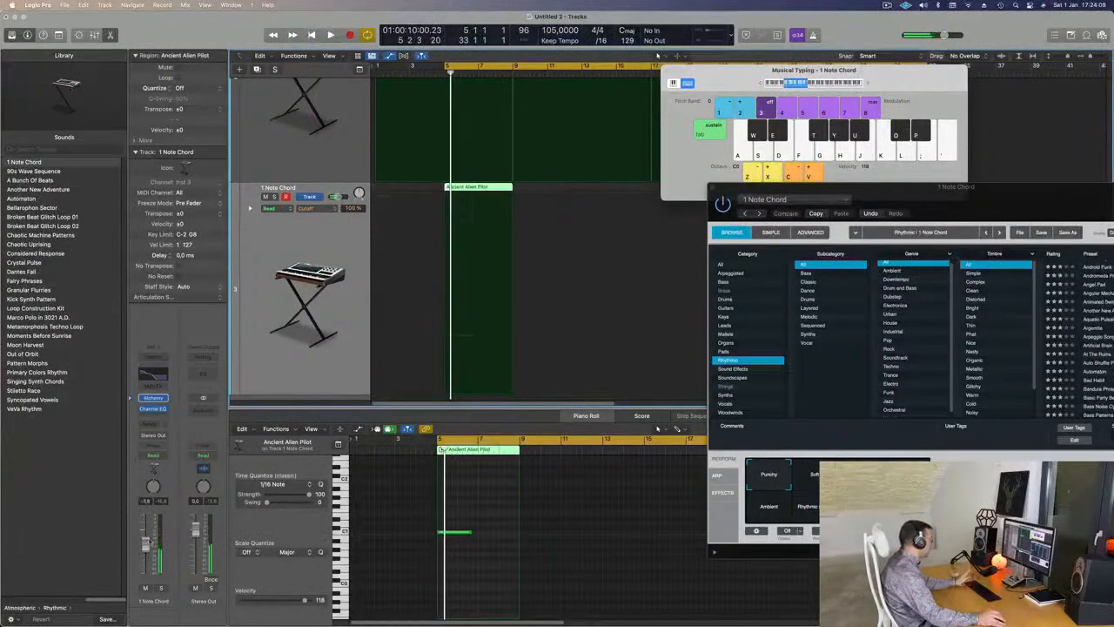
{"action": "key", "text": "space"}
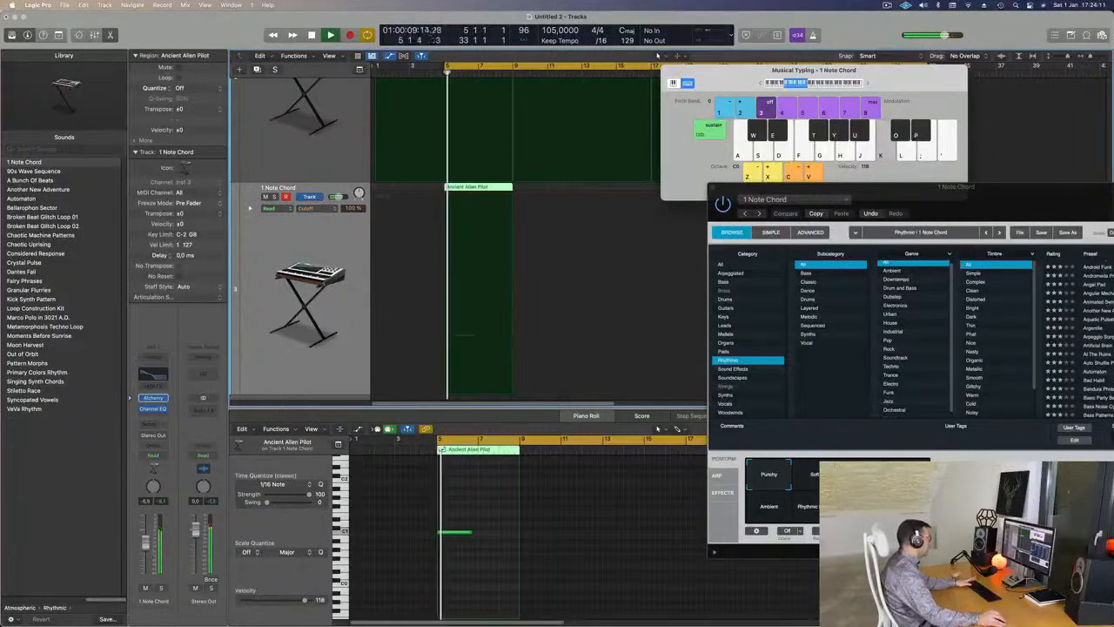
{"action": "left_click_drag", "start_coordinate": [857, 187], "coordinate": [677, 152]}
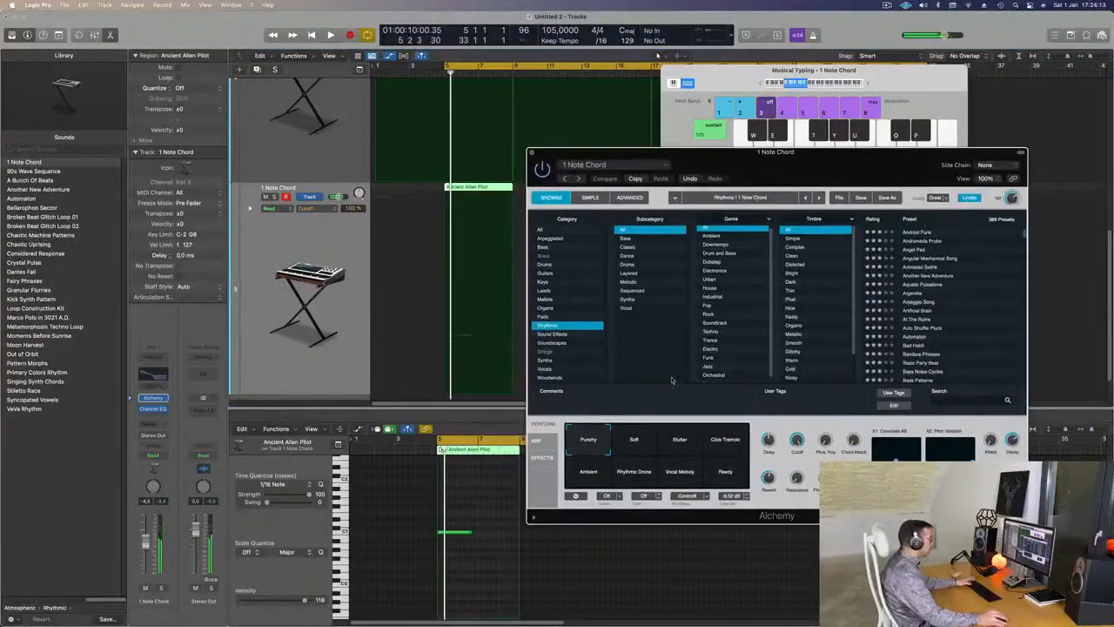
{"action": "left_click", "coordinate": [597, 473]}
{"action": "left_click", "coordinate": [644, 439]}
{"action": "key", "text": "space"}
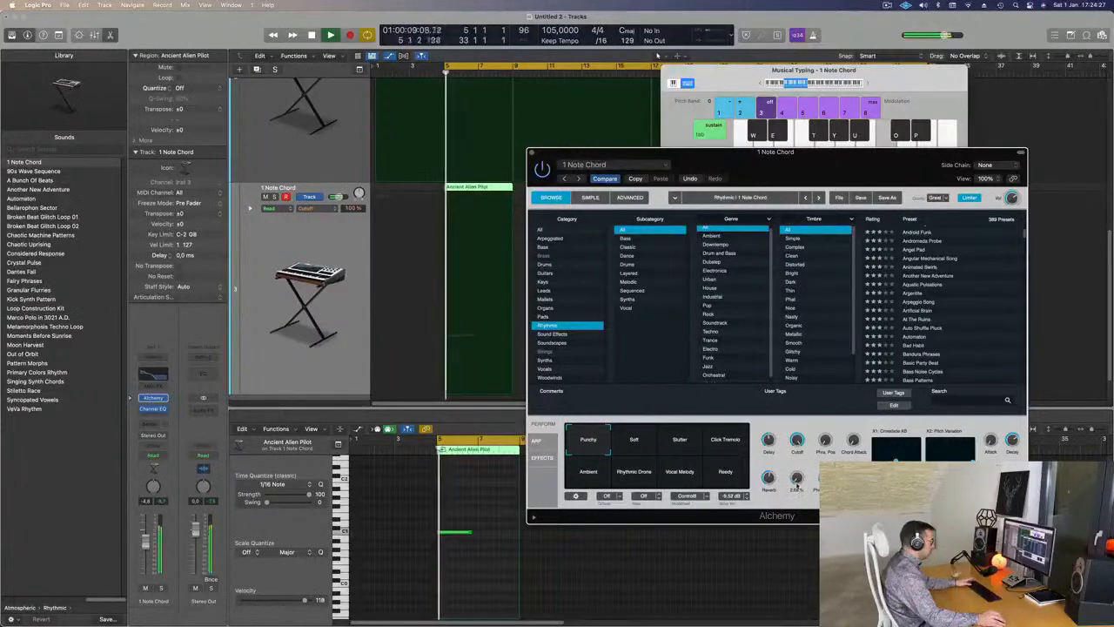
- Listen again, soloing and then unsoloing the 1 Note Chord track
{"action": "key", "text": "space"}
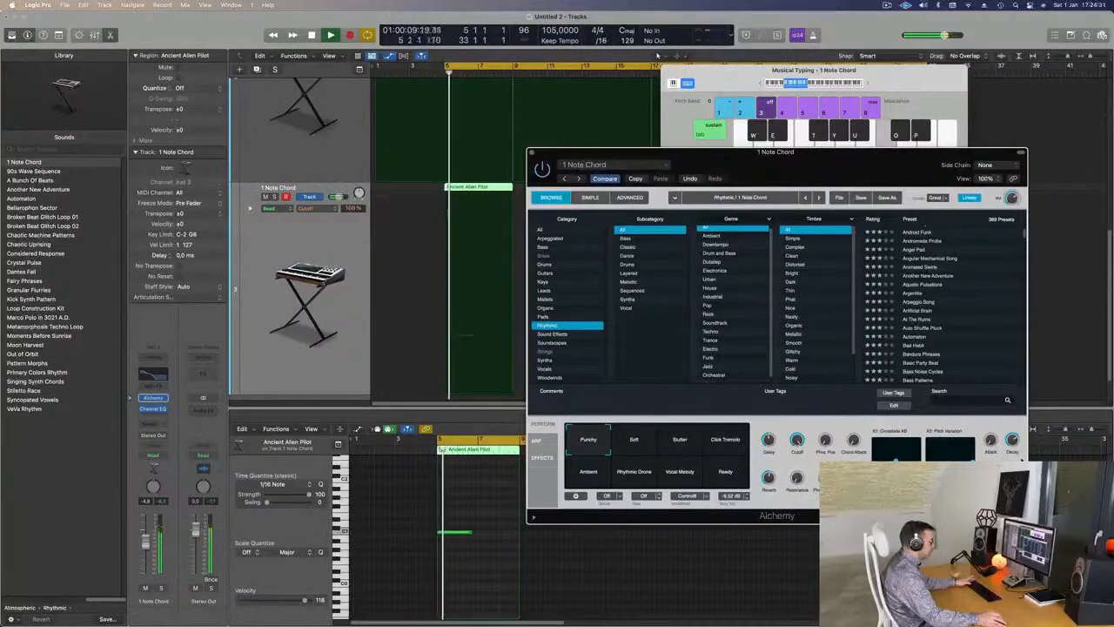
{"action": "key", "text": "space"}
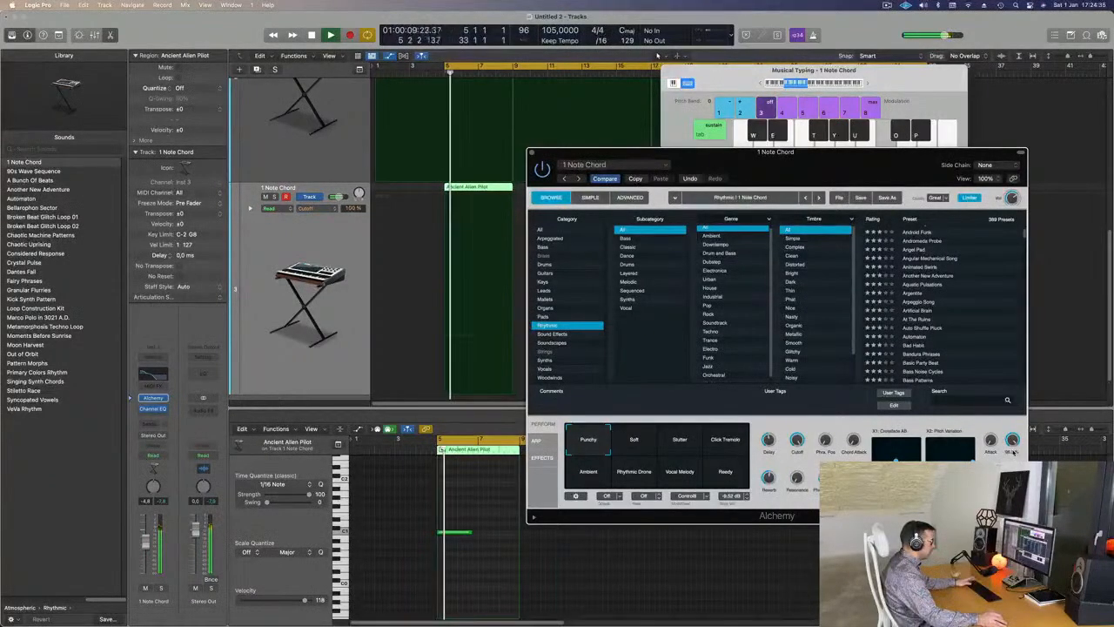
{"action": "left_click_drag", "start_coordinate": [815, 167], "coordinate": [896, 139]}
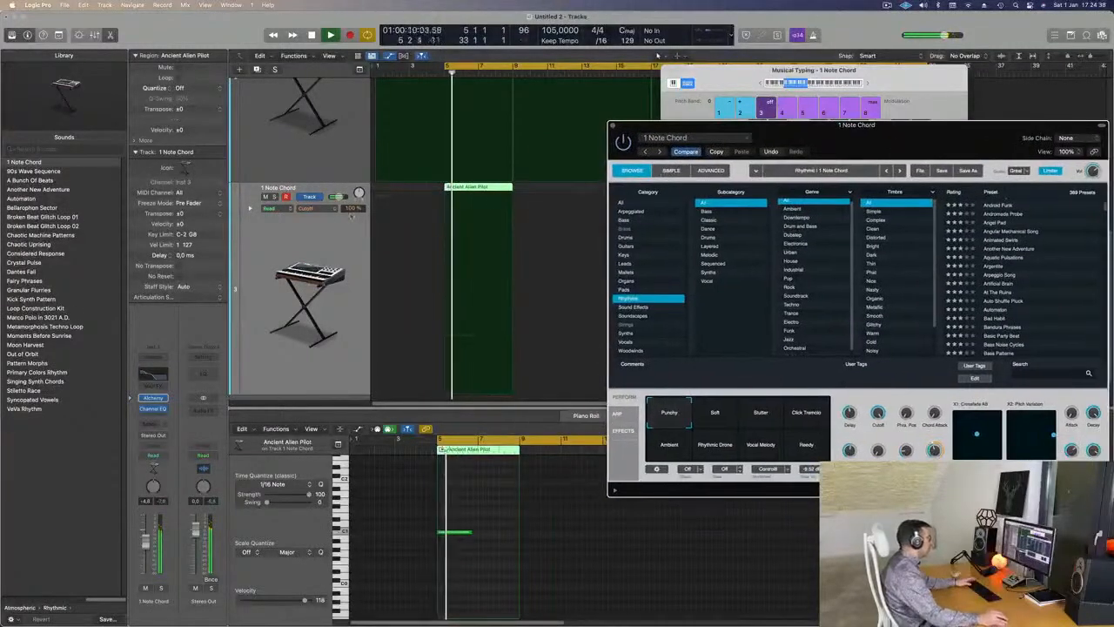
{"action": "left_click", "coordinate": [274, 196]}
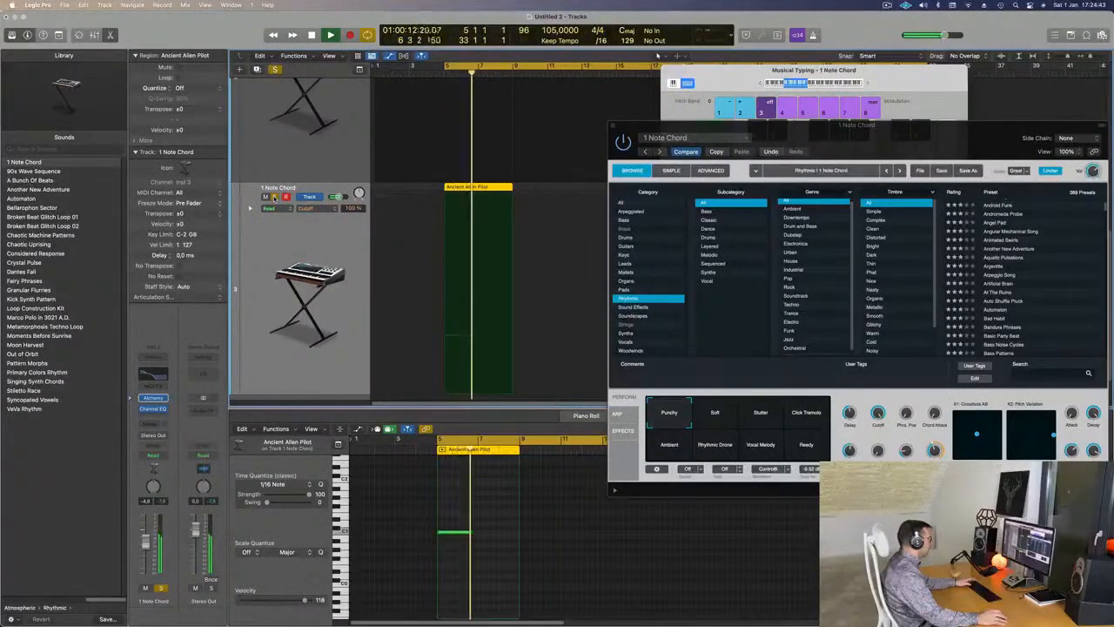
{"action": "left_click_drag", "start_coordinate": [740, 126], "coordinate": [902, 215]}
{"action": "left_click", "coordinate": [274, 197]}
- Stretch the single C1 chord note to the end of its region and audition it
{"action": "key", "text": "super+Left"}
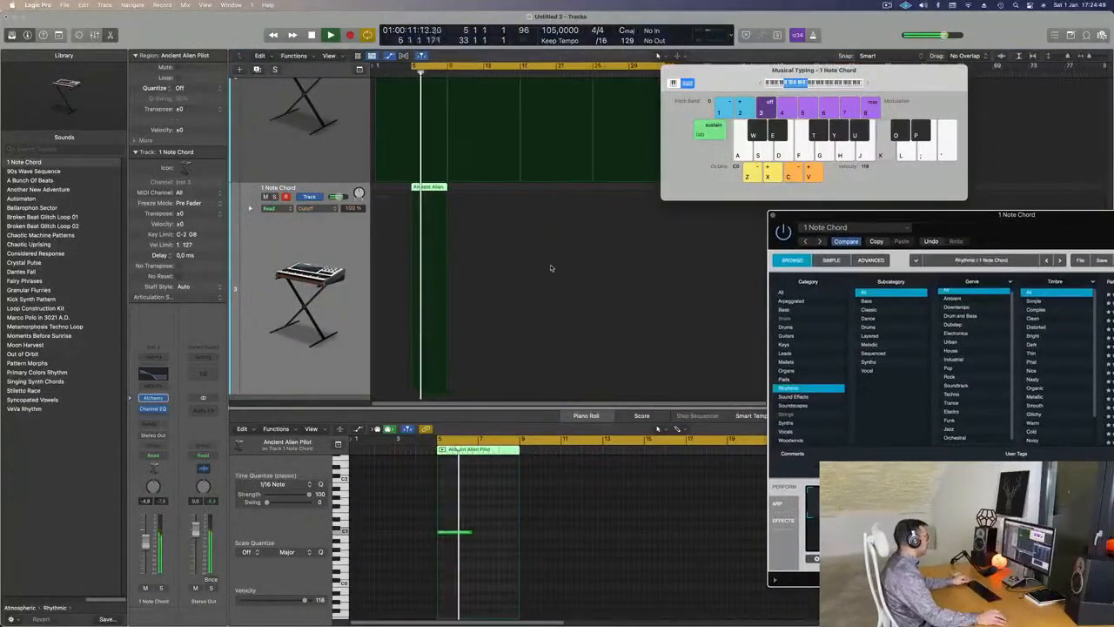
{"action": "key", "text": "super+Up"}
{"action": "key", "text": "super+Up"}
{"action": "key", "text": "super+Up"}
{"action": "key", "text": "super+Up"}
{"action": "key", "text": "super+Up"}
{"action": "scroll", "coordinate": [549, 275], "scroll_direction": "up", "scroll_amount": 2}
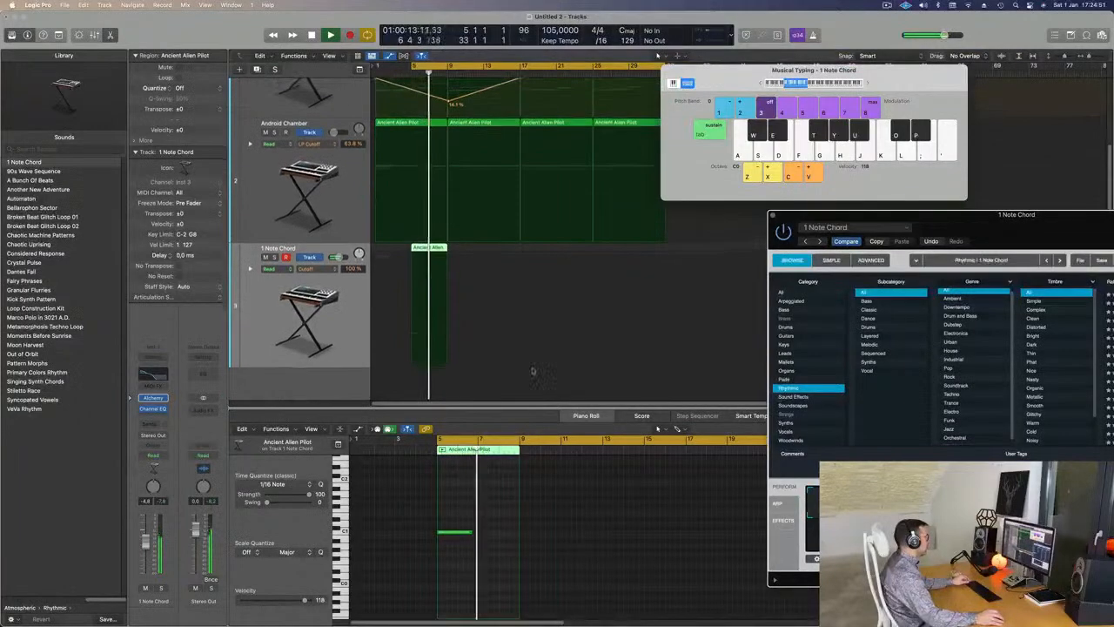
{"action": "key", "text": "Return"}
{"action": "left_click_drag", "start_coordinate": [469, 529], "coordinate": [518, 531]}
{"action": "left_click_drag", "start_coordinate": [1025, 228], "coordinate": [815, 208]}
{"action": "scroll", "coordinate": [552, 252], "scroll_direction": "down", "scroll_amount": 3}
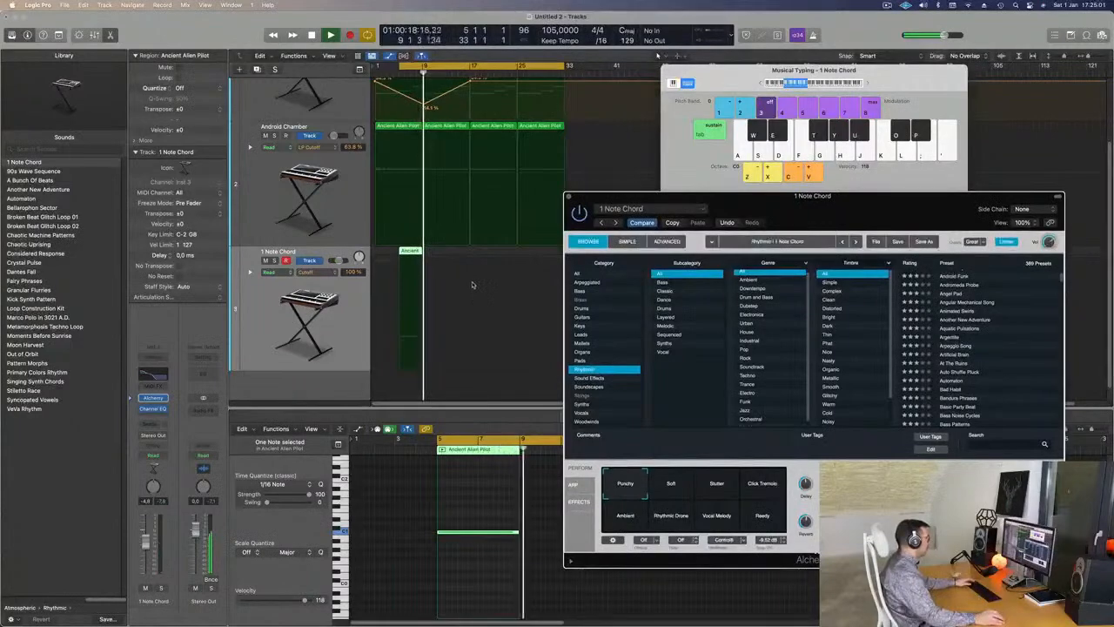
{"action": "key", "text": "space"}
{"action": "key", "text": "space"}
{"action": "key", "text": "space"}
{"action": "left_click", "coordinate": [132, 550]}
{"action": "key", "text": "space"}
{"action": "key", "text": "space"}
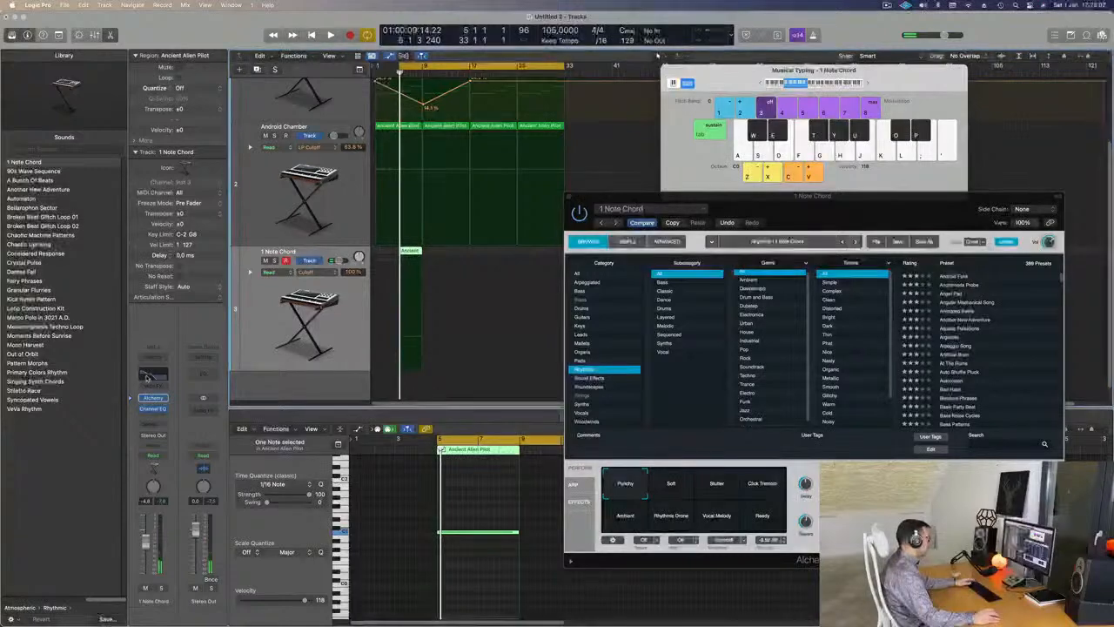
{"action": "left_click", "coordinate": [153, 376]}
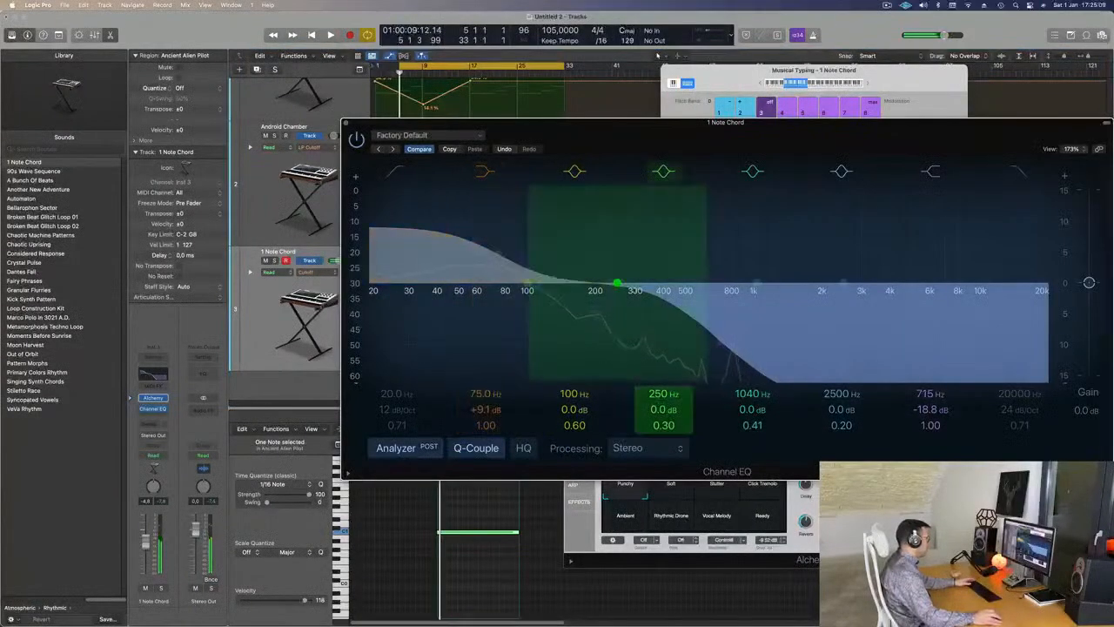
- Cut the chord EQ by -6.1 dB at 280 Hz, lower 75 Hz to +7.5 dB, and replay from bar 1
{"action": "left_click_drag", "start_coordinate": [617, 283], "coordinate": [627, 323]}
{"action": "key", "text": "space"}
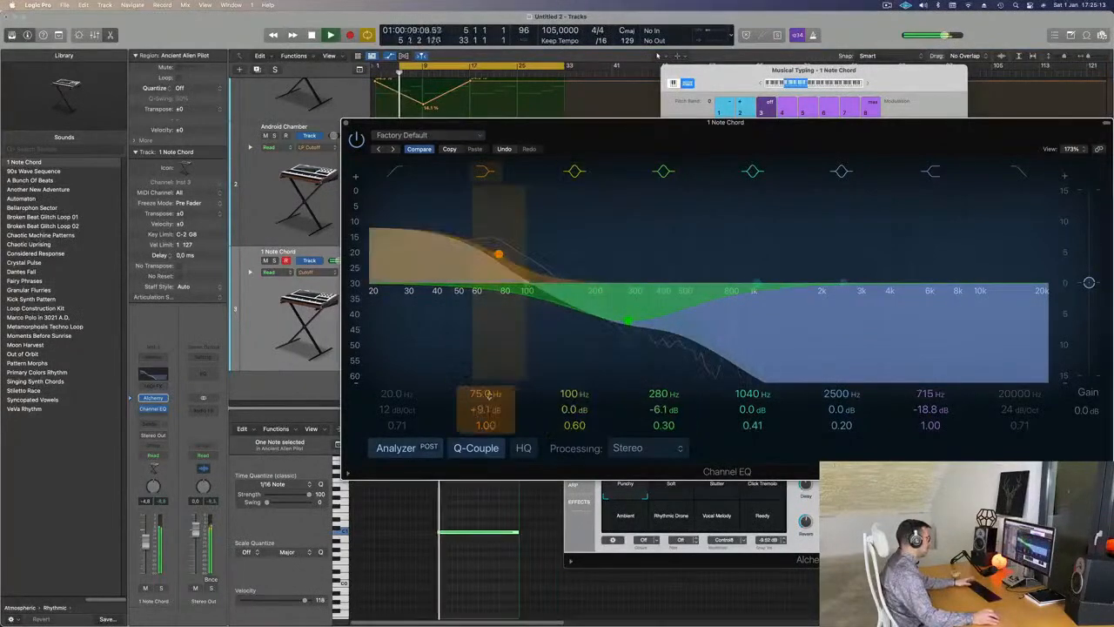
{"action": "left_click_drag", "start_coordinate": [484, 409], "coordinate": [484, 415]}
{"action": "key", "text": "space"}
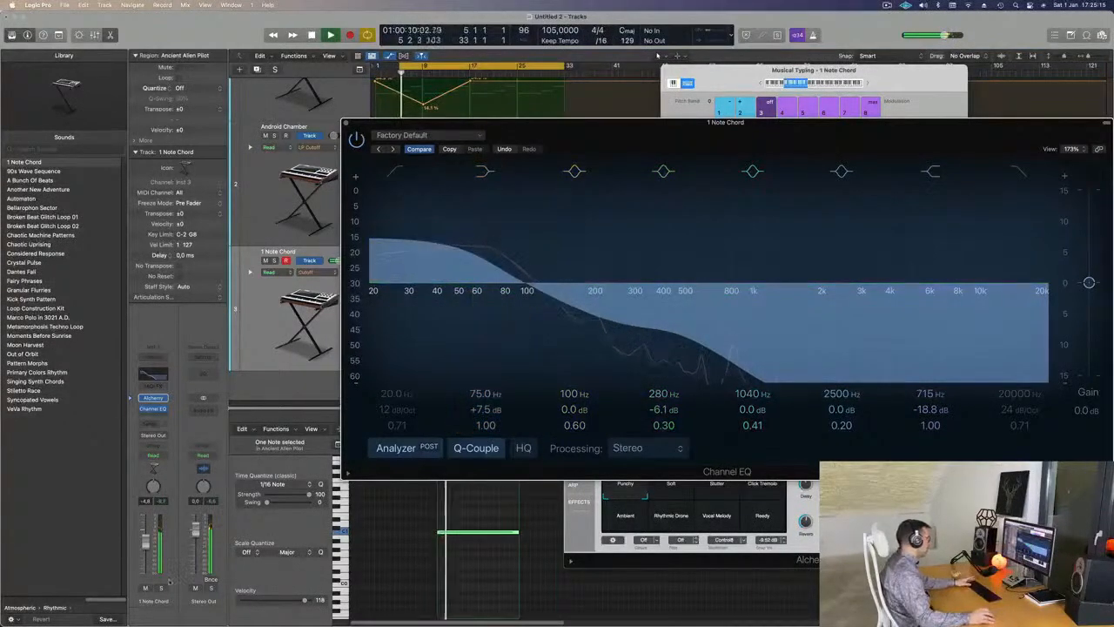
{"action": "left_click_drag", "start_coordinate": [541, 132], "coordinate": [795, 151]}
{"action": "left_click_drag", "start_coordinate": [401, 70], "coordinate": [376, 70]}
{"action": "key", "text": "space"}
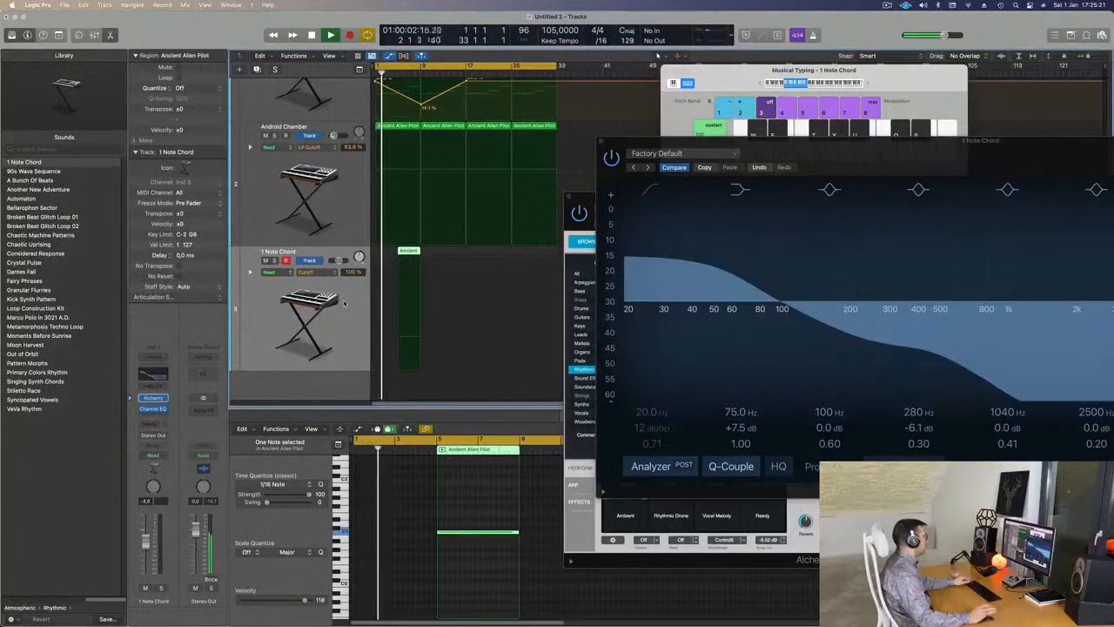
{"action": "key", "text": "super+Up"}
{"action": "key", "text": "super+Up"}
{"action": "key", "text": "super+Up"}
{"action": "key", "text": "super+Up"}
{"action": "key", "text": "super+Up"}
{"action": "key", "text": "super+Up"}
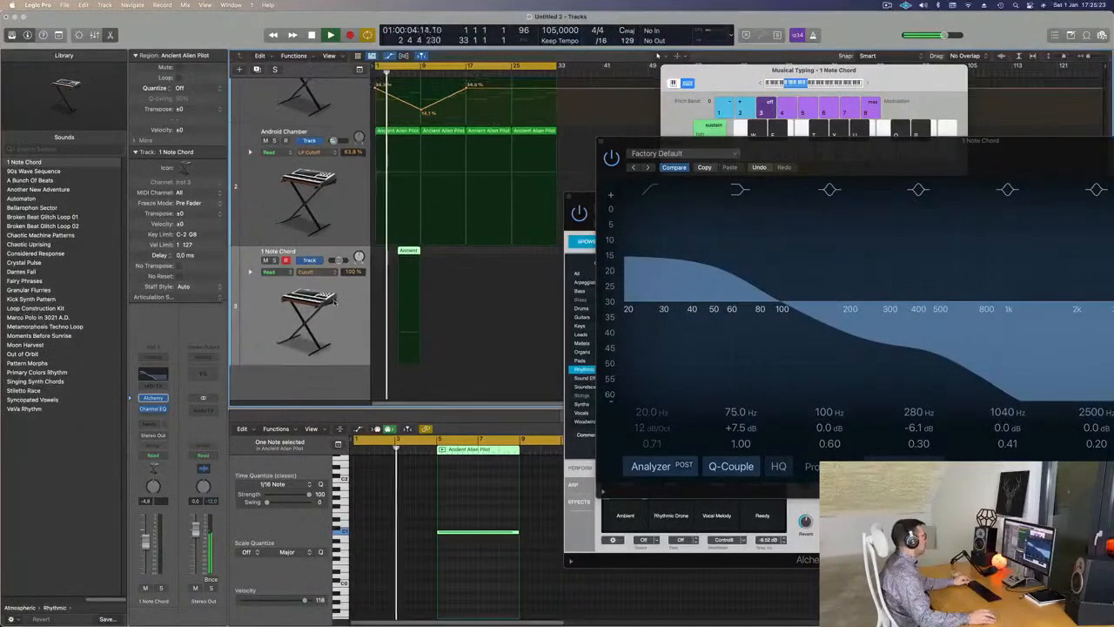
{"action": "key", "text": "super+Up"}
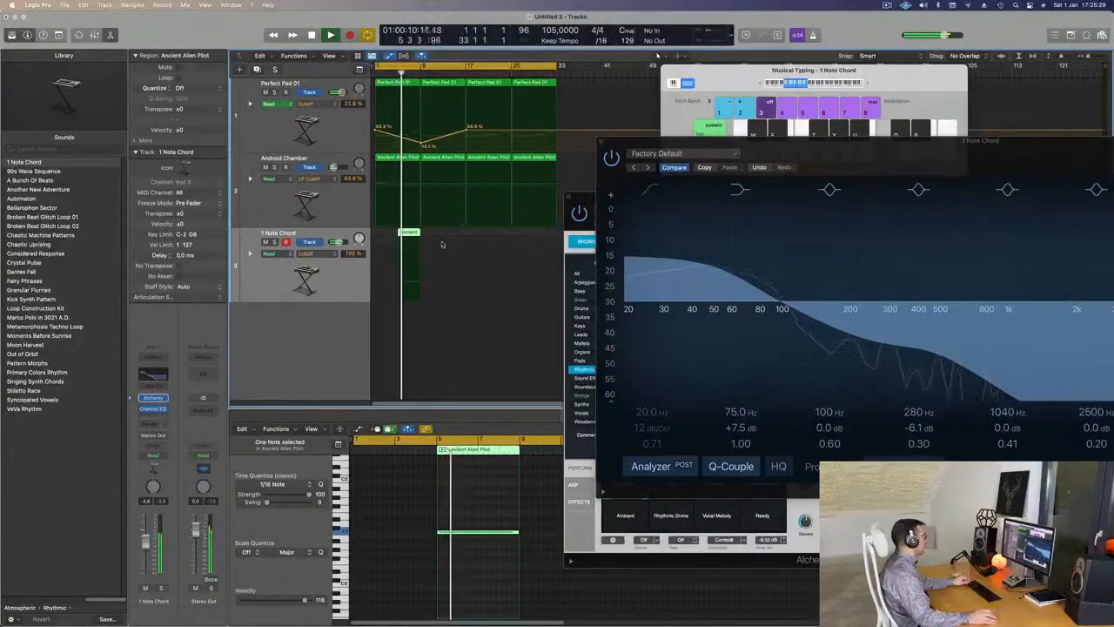
- Copy the 1 Note Chord's Ancient Alien region to bar 9
{"action": "key", "text": "super+Right"}
{"action": "left_click_drag", "start_coordinate": [426, 234], "coordinate": [451, 233]}
{"action": "scroll", "coordinate": [450, 234], "scroll_direction": "left", "scroll_amount": 2}
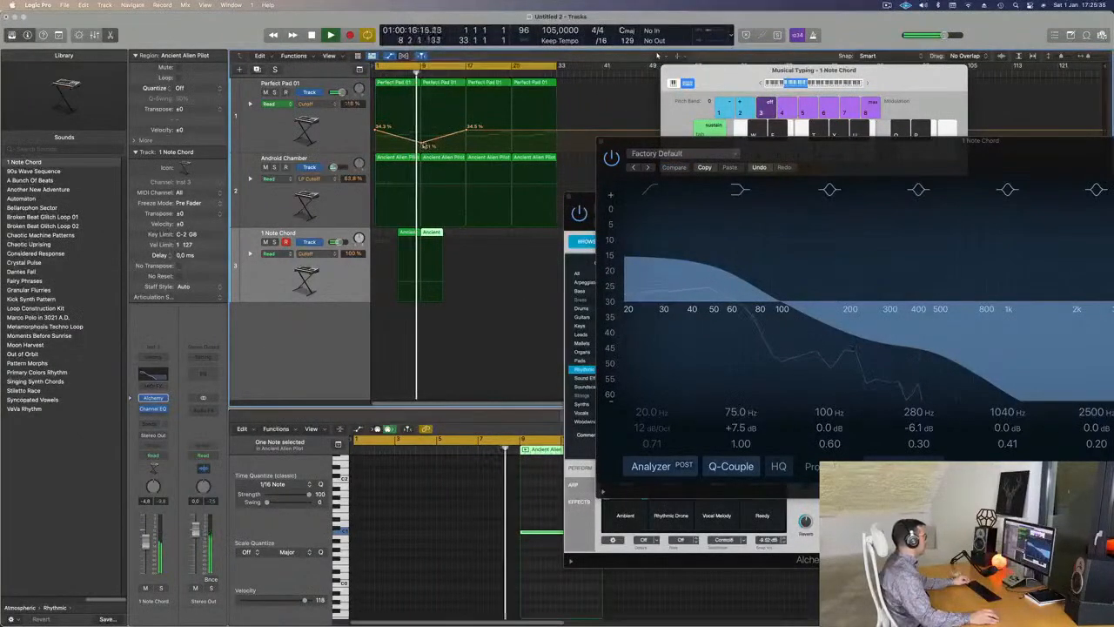
- Add a Perfect Pad 01 cutoff automation point and raise it to 50.6%
{"action": "left_click", "coordinate": [424, 143]}
{"action": "left_click_drag", "start_coordinate": [424, 144], "coordinate": [424, 121]}
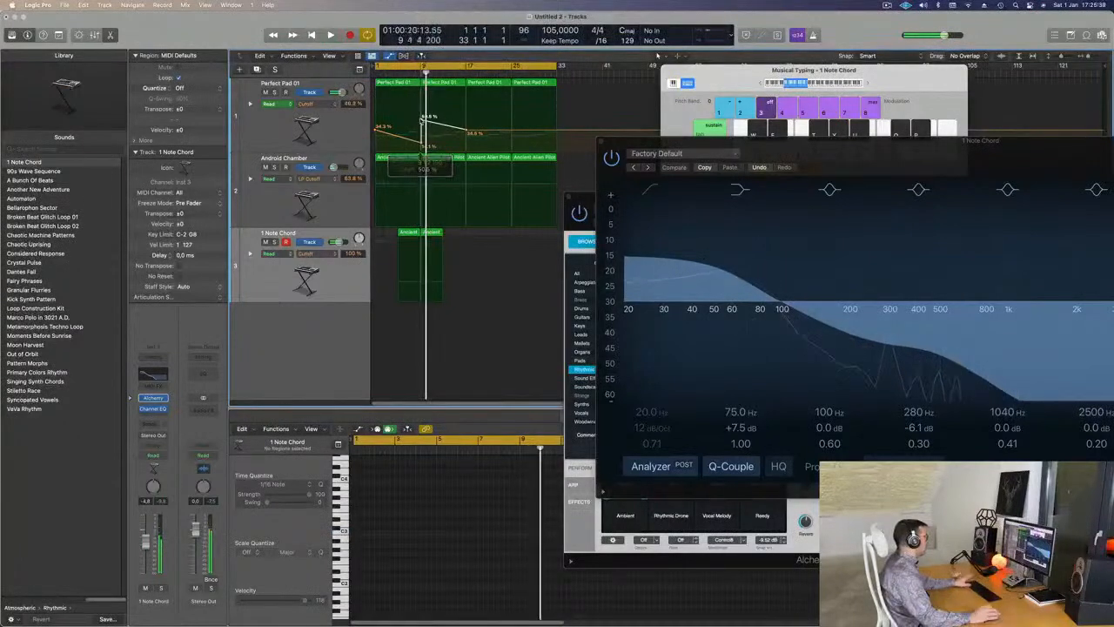
{"action": "key", "text": "Return"}
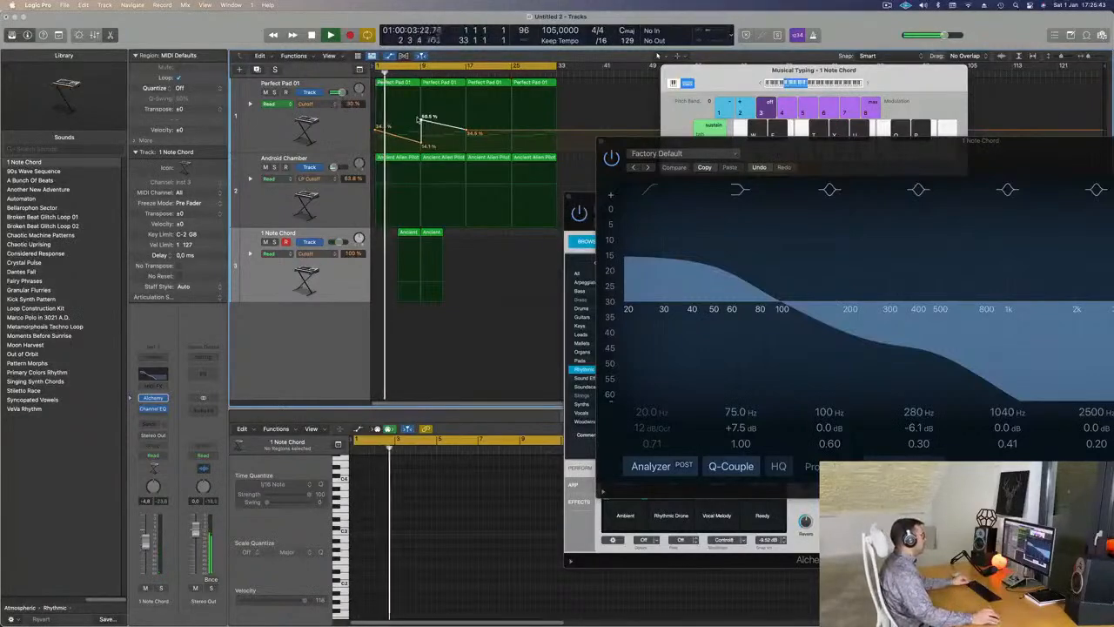
{"action": "left_click_drag", "start_coordinate": [843, 147], "coordinate": [465, 218]}
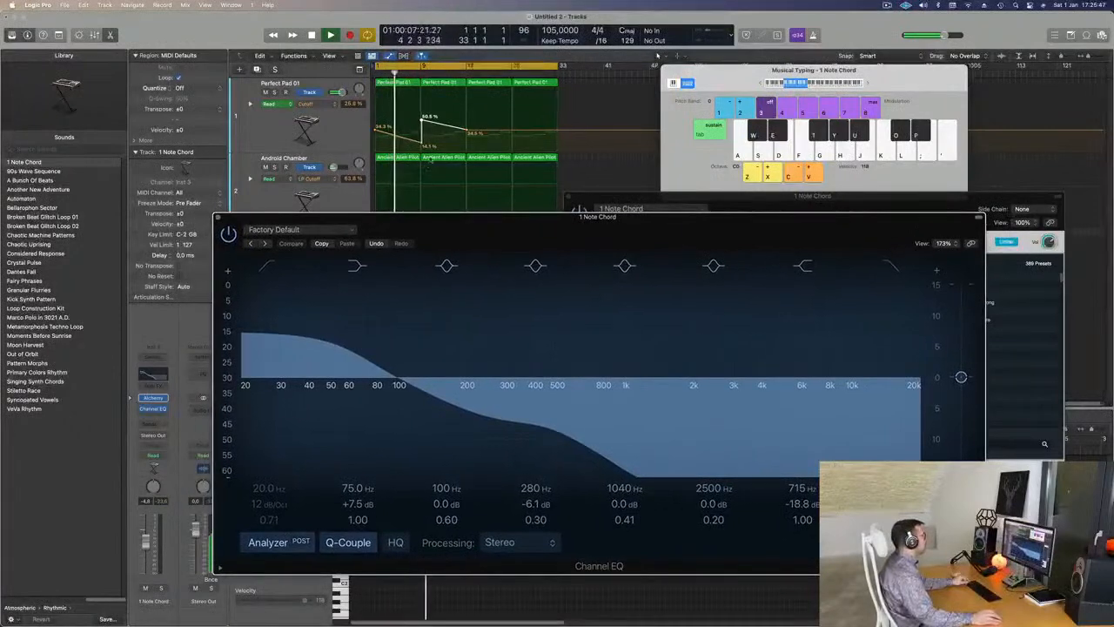
{"action": "scroll", "coordinate": [426, 163], "scroll_direction": "up", "scroll_amount": 5}
{"action": "mouse_move", "coordinate": [495, 144]}
{"action": "left_mouse_down"}
{"action": "mouse_move", "coordinate": [495, 120]}
{"action": "mouse_move", "coordinate": [491, 143]}
{"action": "left_mouse_up"}
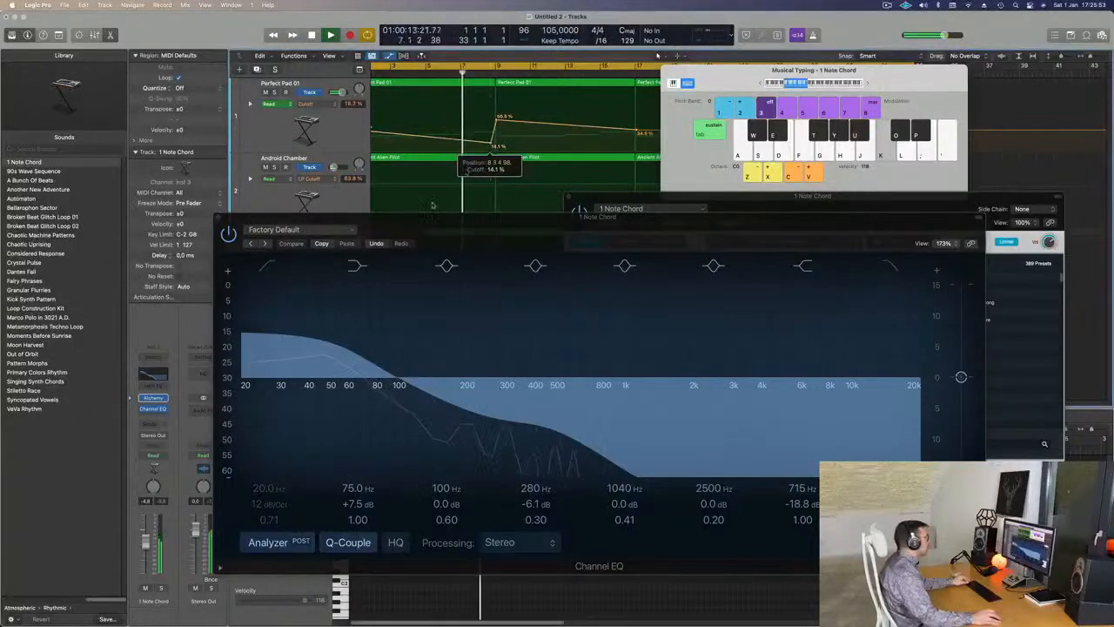
- Select the Android Chamber track and restart playback from the start
{"action": "left_click_drag", "start_coordinate": [440, 217], "coordinate": [795, 268]}
{"action": "scroll", "coordinate": [479, 181], "scroll_direction": "down", "scroll_amount": 3}
{"action": "scroll", "coordinate": [479, 180], "scroll_direction": "down", "scroll_amount": 3}
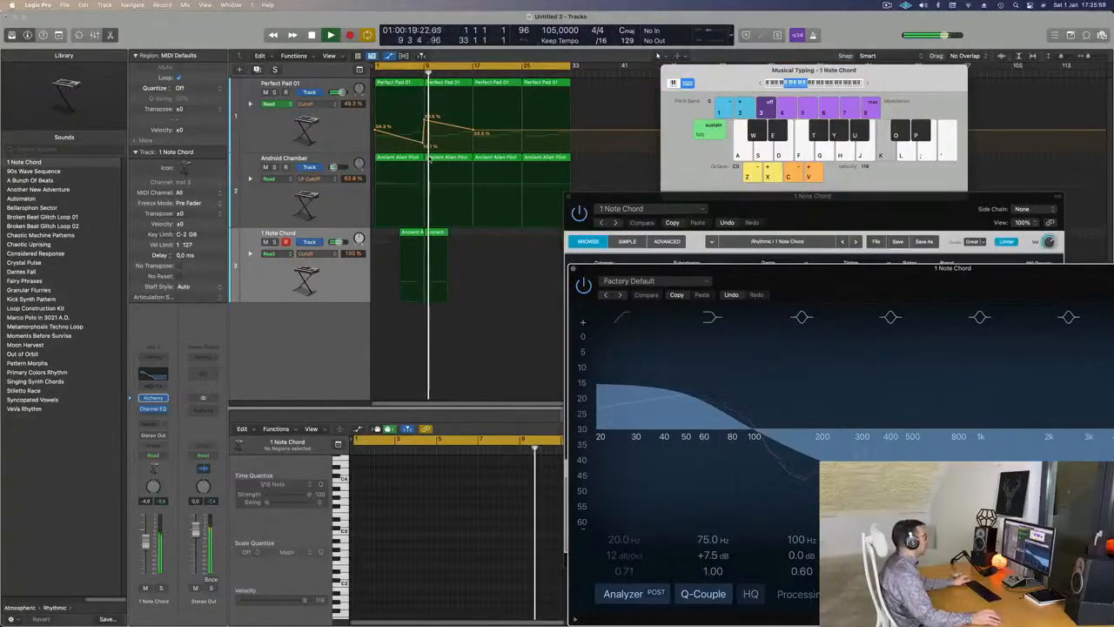
{"action": "key", "text": "space"}
{"action": "left_click", "coordinate": [317, 184]}
{"action": "key", "text": "space"}
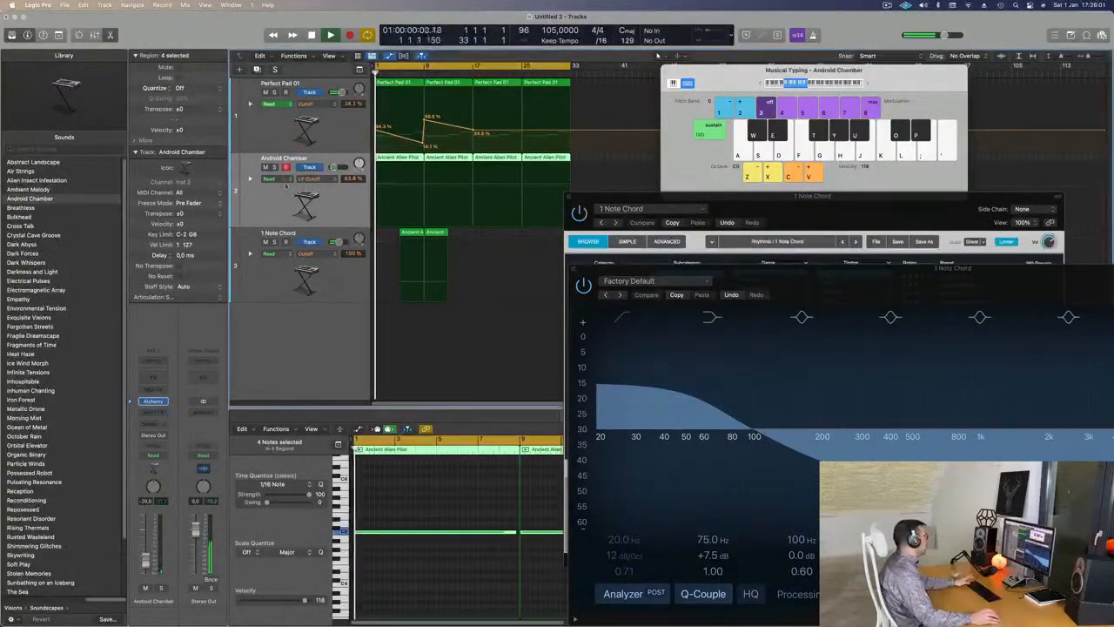
- Solo and unsolo Android Chamber, then add a cutoff automation point on it
{"action": "left_click", "coordinate": [275, 165]}
{"action": "left_click", "coordinate": [275, 166]}
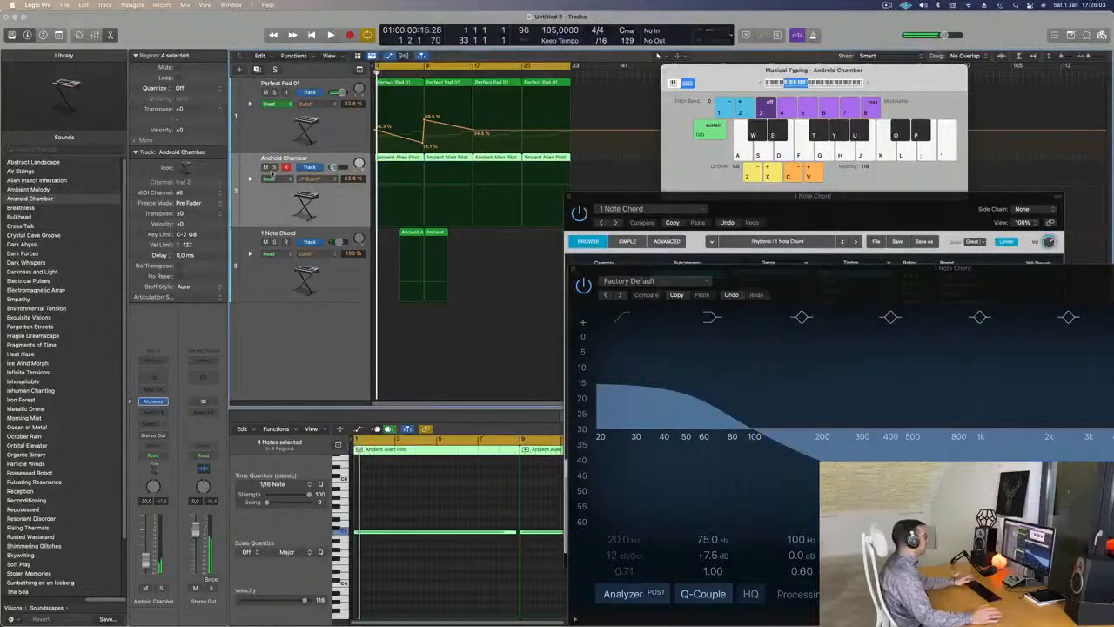
{"action": "left_click", "coordinate": [399, 188]}
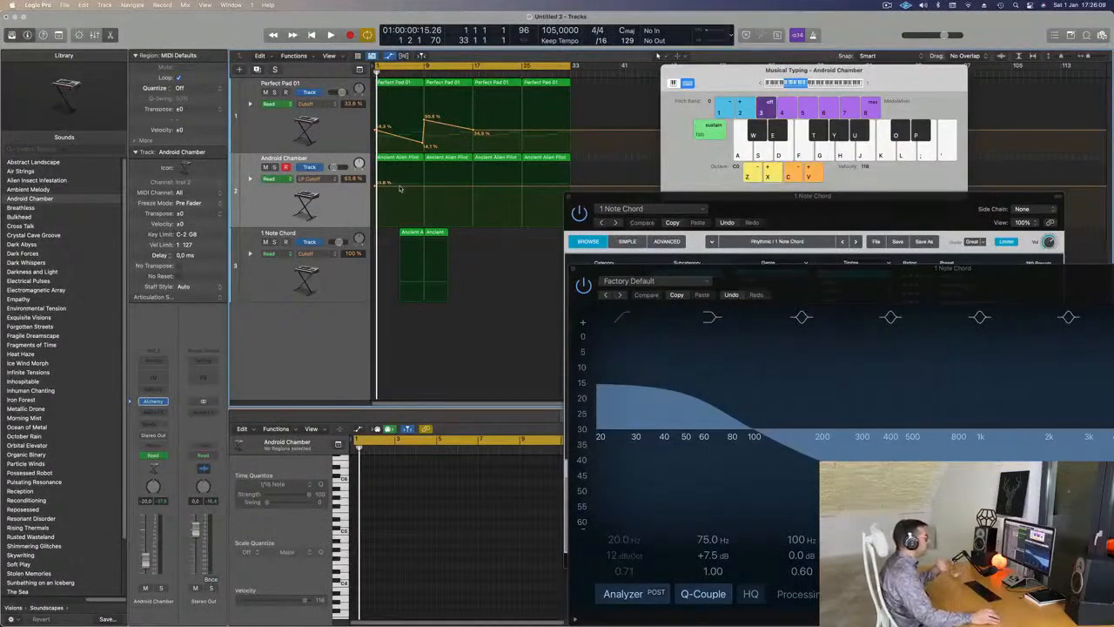
{"action": "left_click", "coordinate": [450, 188]}
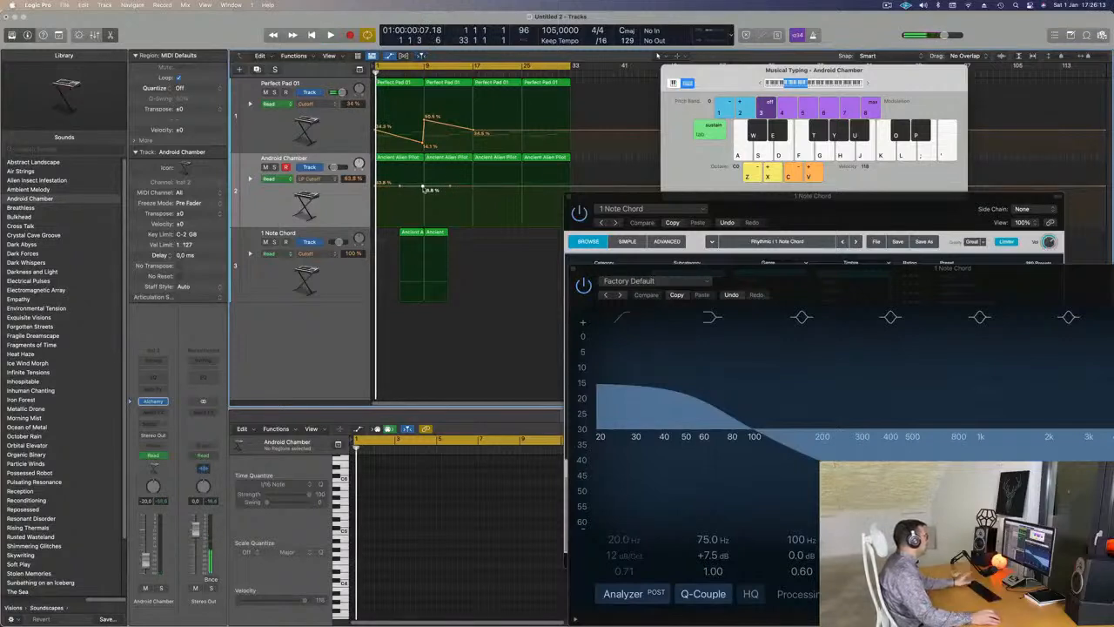
{"action": "key", "text": "space"}
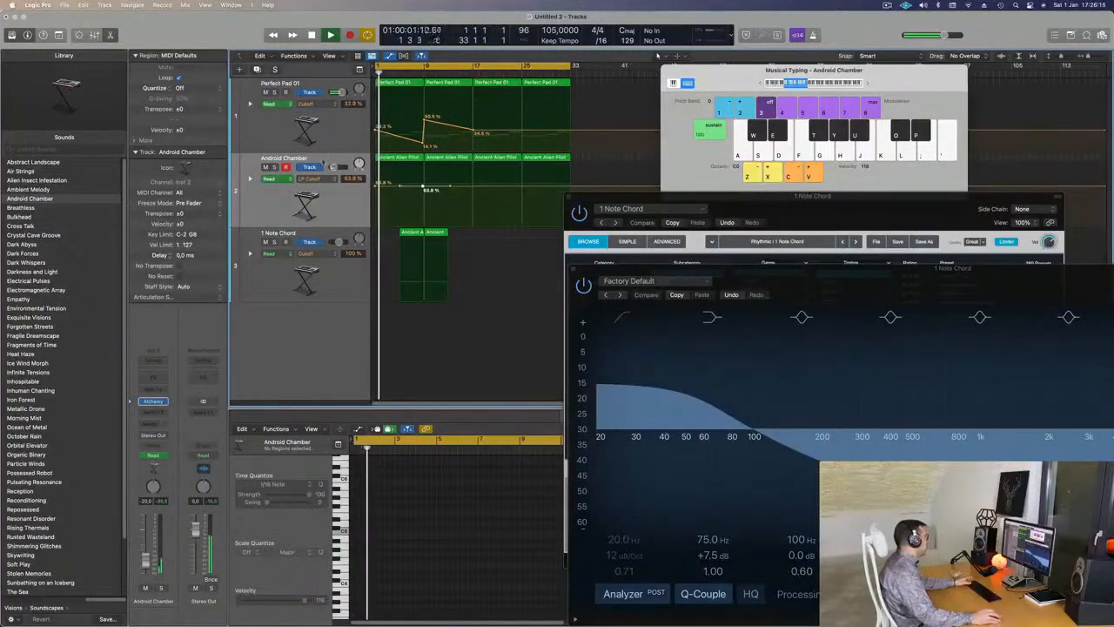
- Rename the Android Chamber track to 'Acufen'
{"action": "left_click", "coordinate": [294, 159]}
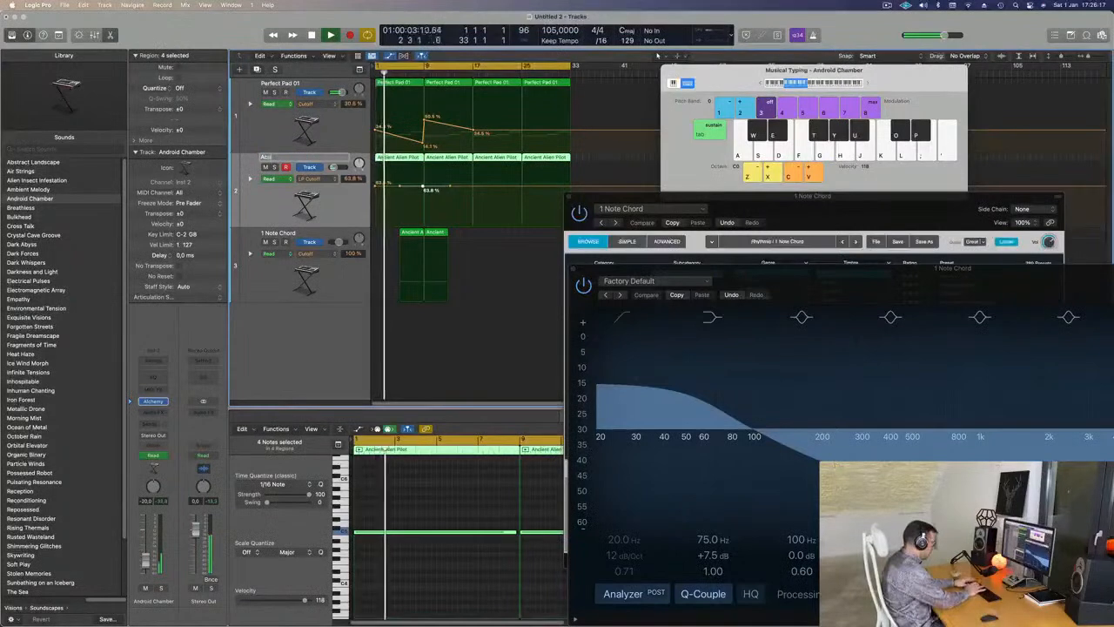
{"action": "type", "text": "Acufen"}
{"action": "key", "text": "Return"}
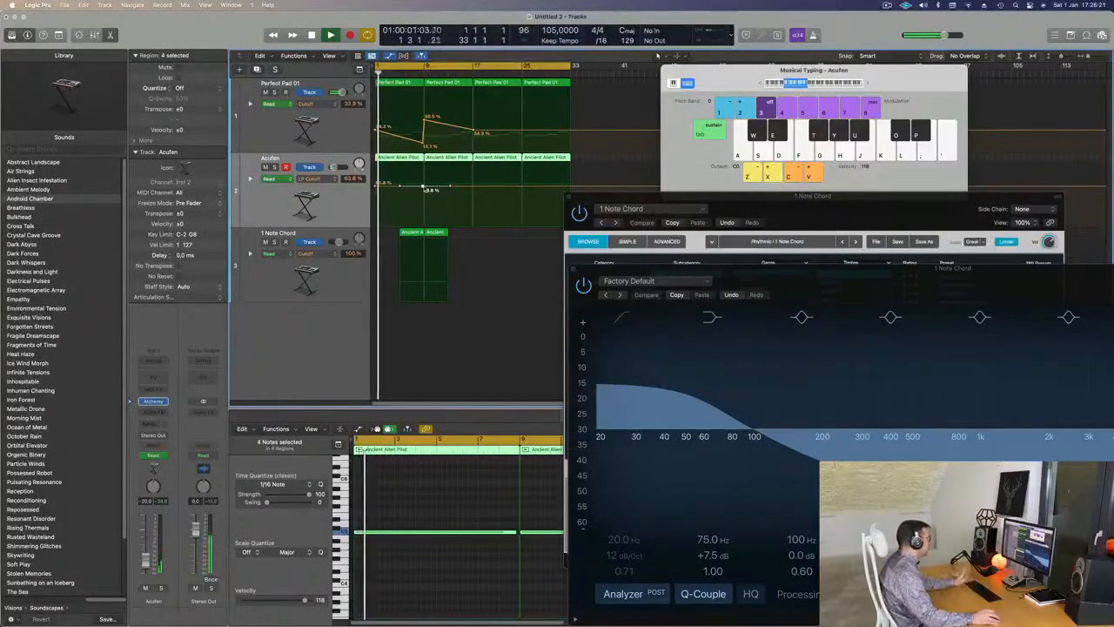
- Lower the 62.8% cutoff point to 48.2% and move the 63.8% point to bar 1
{"action": "left_click", "coordinate": [424, 186]}
{"action": "left_click_drag", "start_coordinate": [424, 187], "coordinate": [470, 187]}
{"action": "left_click_drag", "start_coordinate": [403, 187], "coordinate": [374, 189]}
{"action": "key", "text": "Return"}
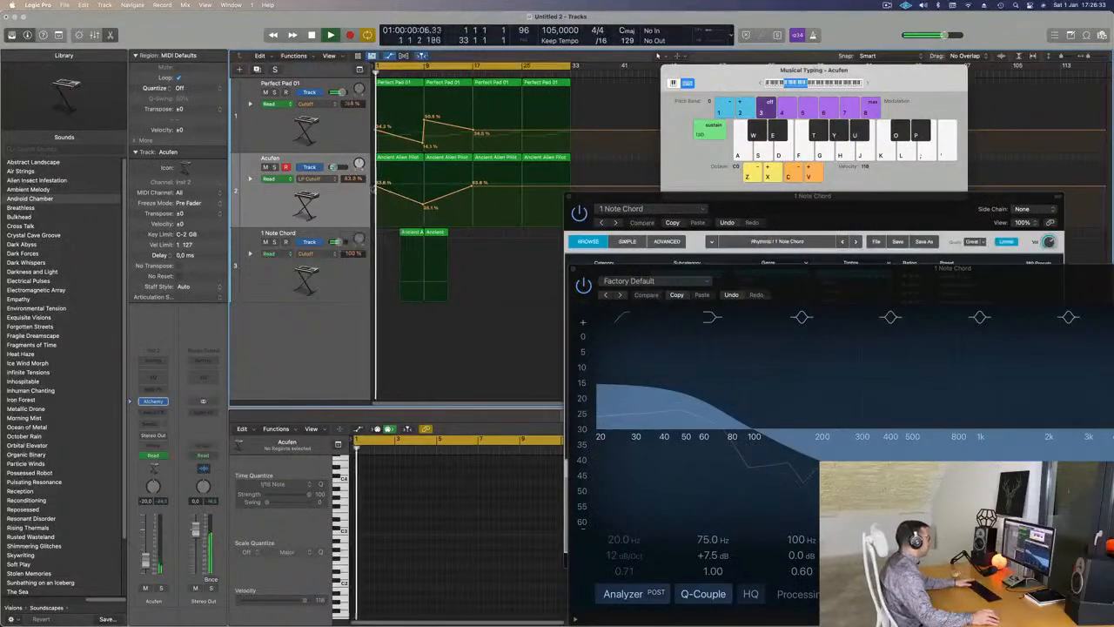
- Drop Acufen's bar 9 cutoff point to 27.8% and raise Perfect Pad 01's bar 9 point to 50.5%
{"action": "left_click", "coordinate": [336, 195]}
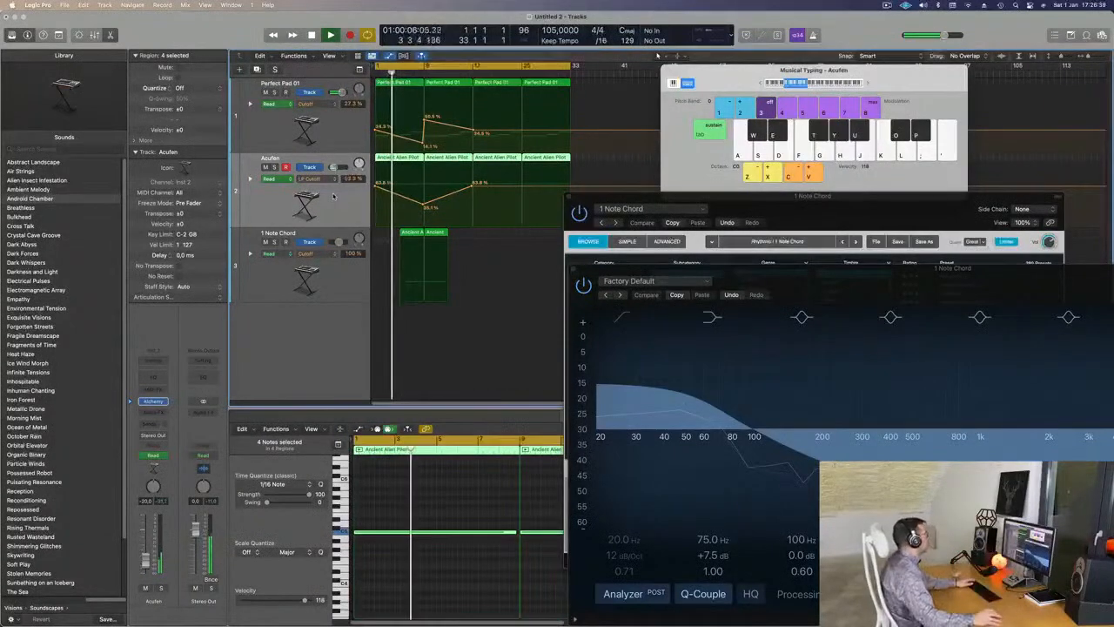
{"action": "left_click_drag", "start_coordinate": [423, 206], "coordinate": [423, 208]}
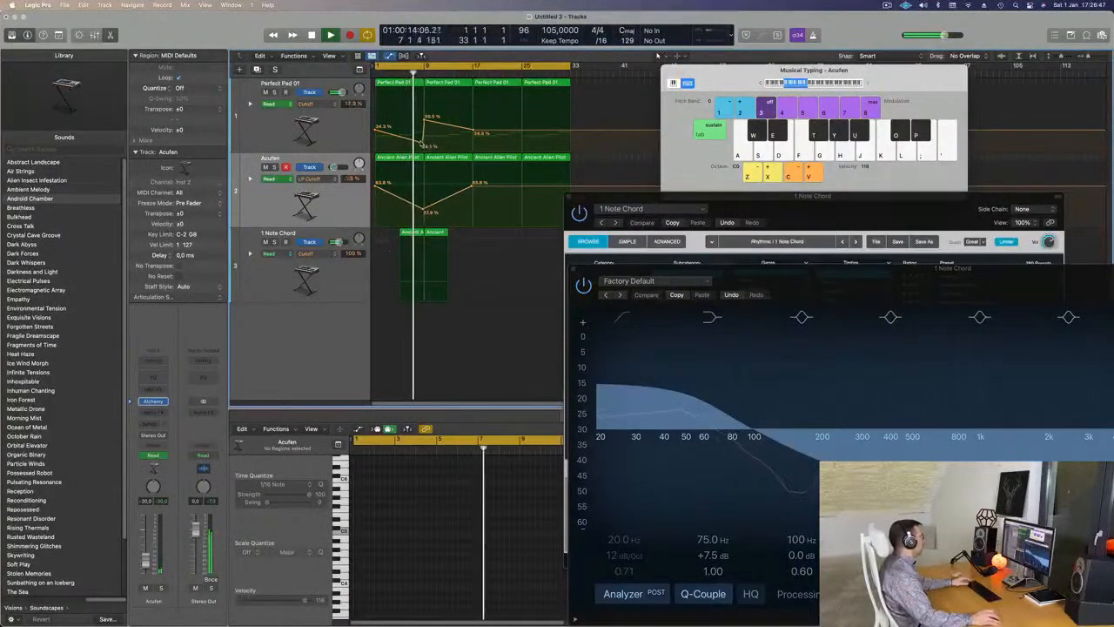
{"action": "left_click_drag", "start_coordinate": [424, 145], "coordinate": [423, 141]}
{"action": "scroll", "coordinate": [424, 140], "scroll_direction": "down", "scroll_amount": 2}
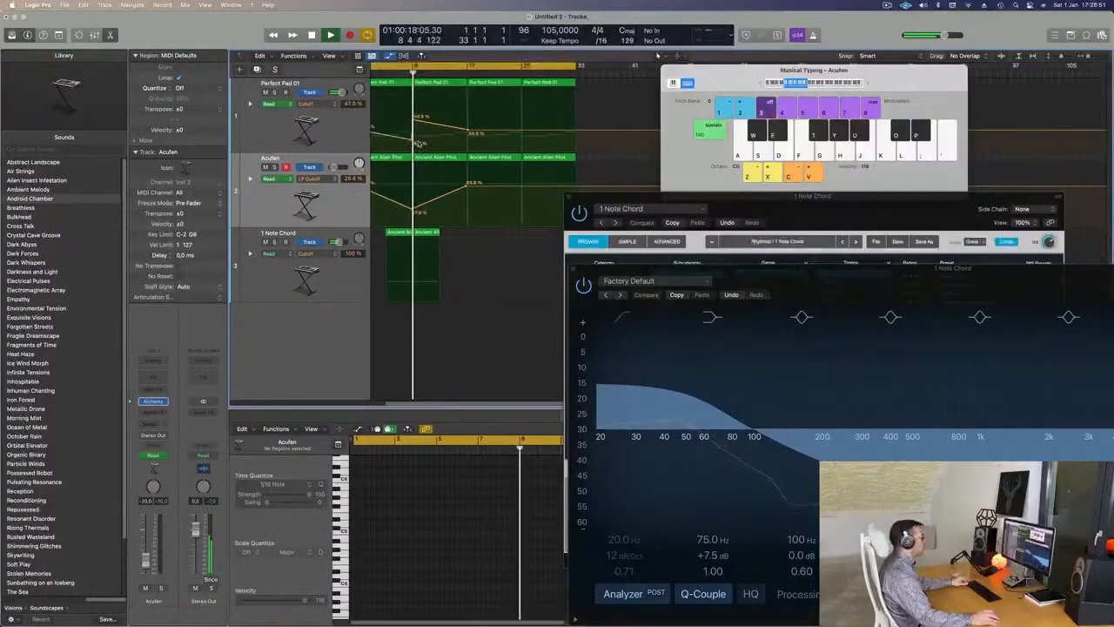
{"action": "scroll", "coordinate": [424, 140], "scroll_direction": "up", "scroll_amount": 5}
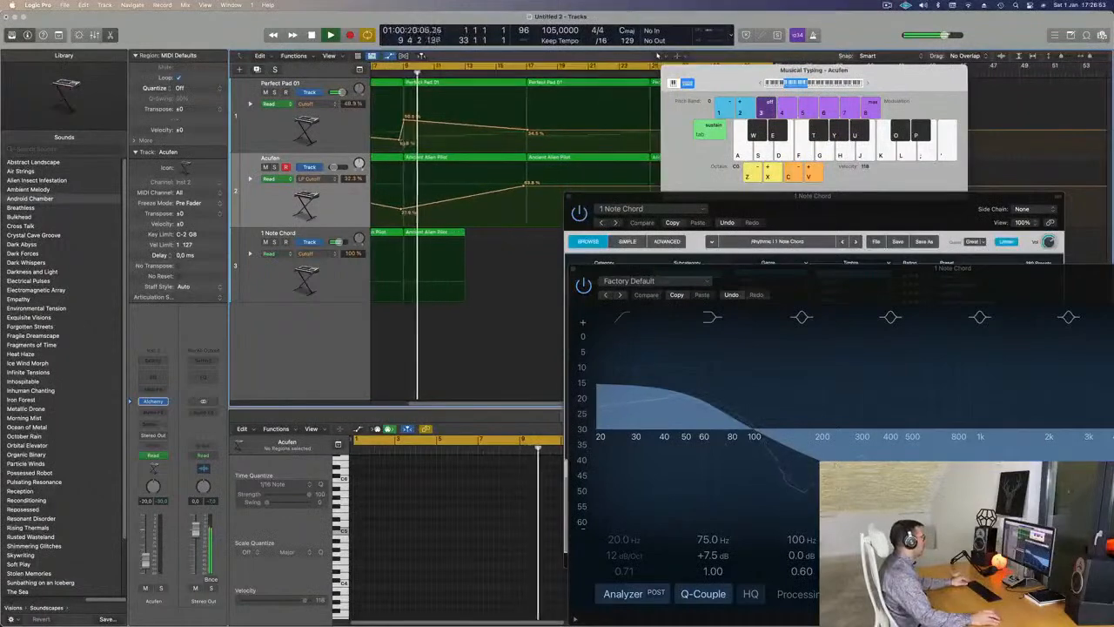
{"action": "left_click_drag", "start_coordinate": [403, 142], "coordinate": [403, 116]}
{"action": "key", "text": "Return"}
{"action": "scroll", "coordinate": [403, 217], "scroll_direction": "down", "scroll_amount": 3}
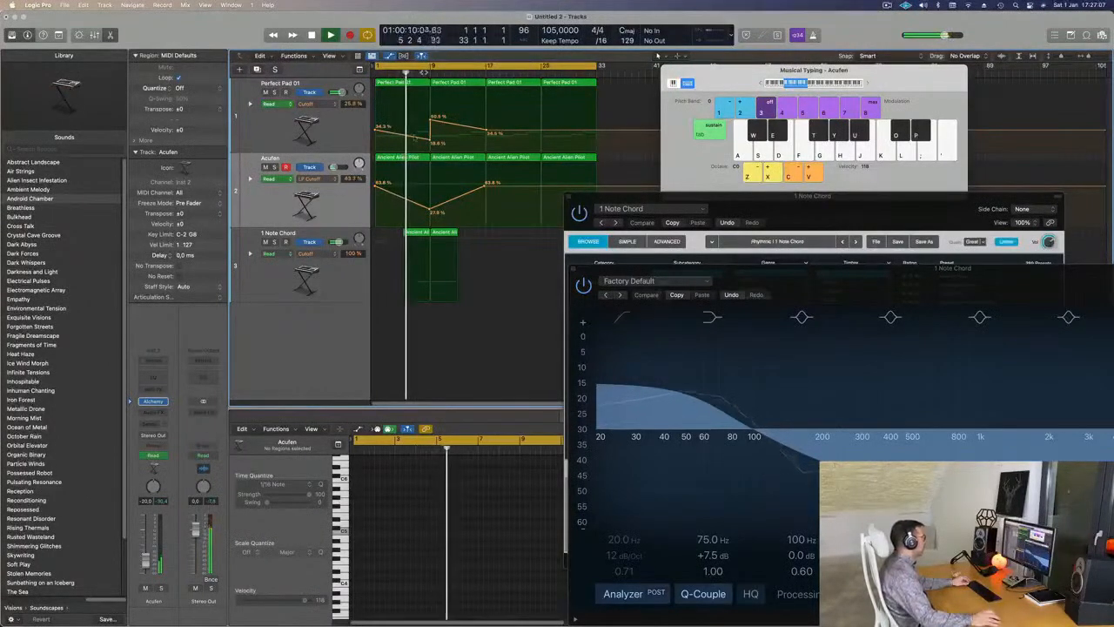
{"action": "left_click", "coordinate": [292, 269]}
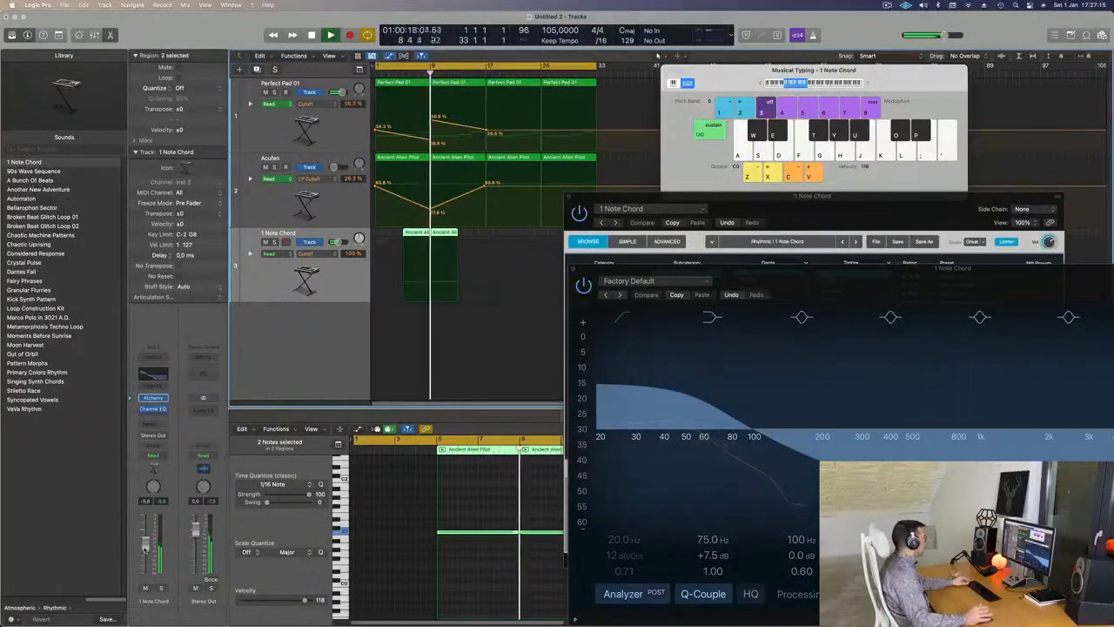
- Duplicate the Acufen track with the same settings and move the empty copy directly below the original
{"action": "key", "text": "super+Right"}
{"action": "key", "text": "super+Right"}
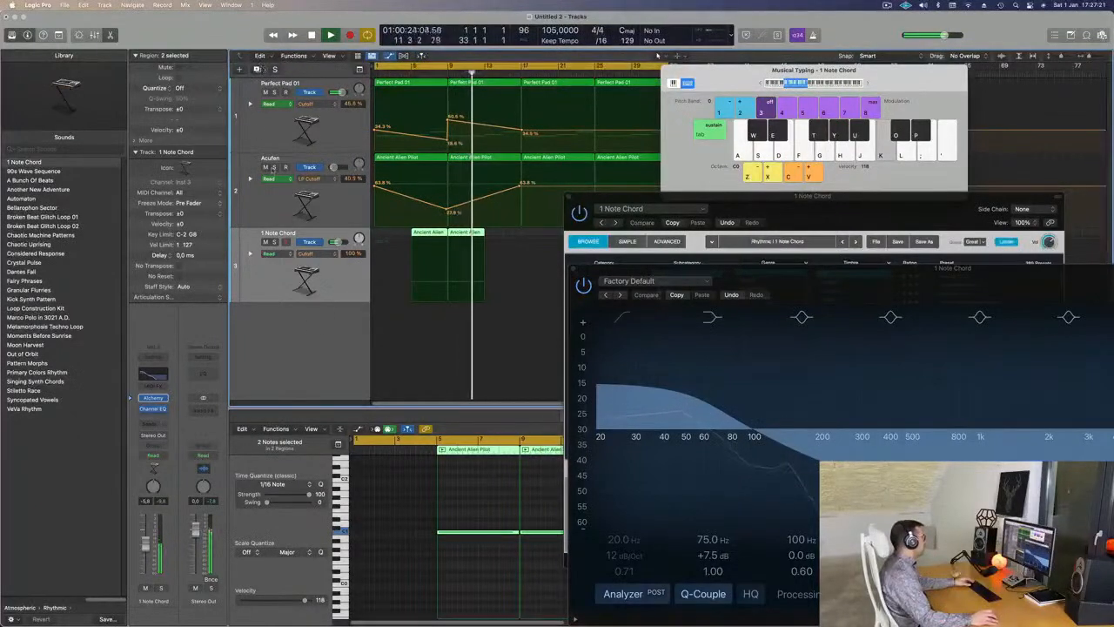
{"action": "left_click", "coordinate": [264, 155]}
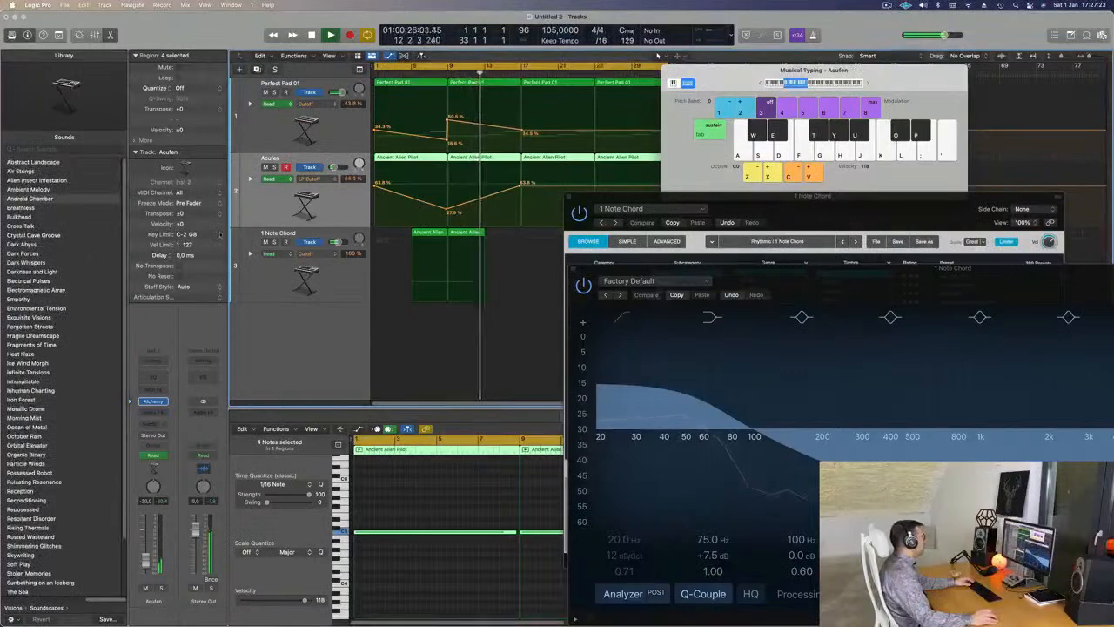
{"action": "key", "text": "super+d"}
{"action": "left_click_drag", "start_coordinate": [337, 278], "coordinate": [342, 205]}
{"action": "key", "text": "space"}
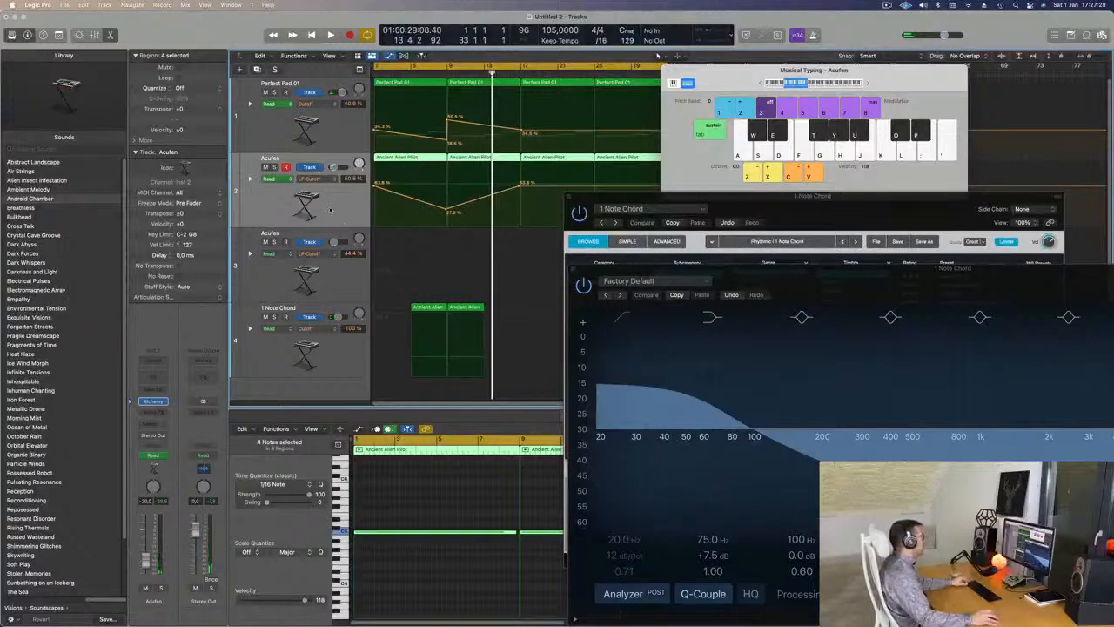
- Option-drag a copy of the Ancient Alien Pilot region onto the third track, Acufen
{"action": "left_click", "coordinate": [351, 123]}
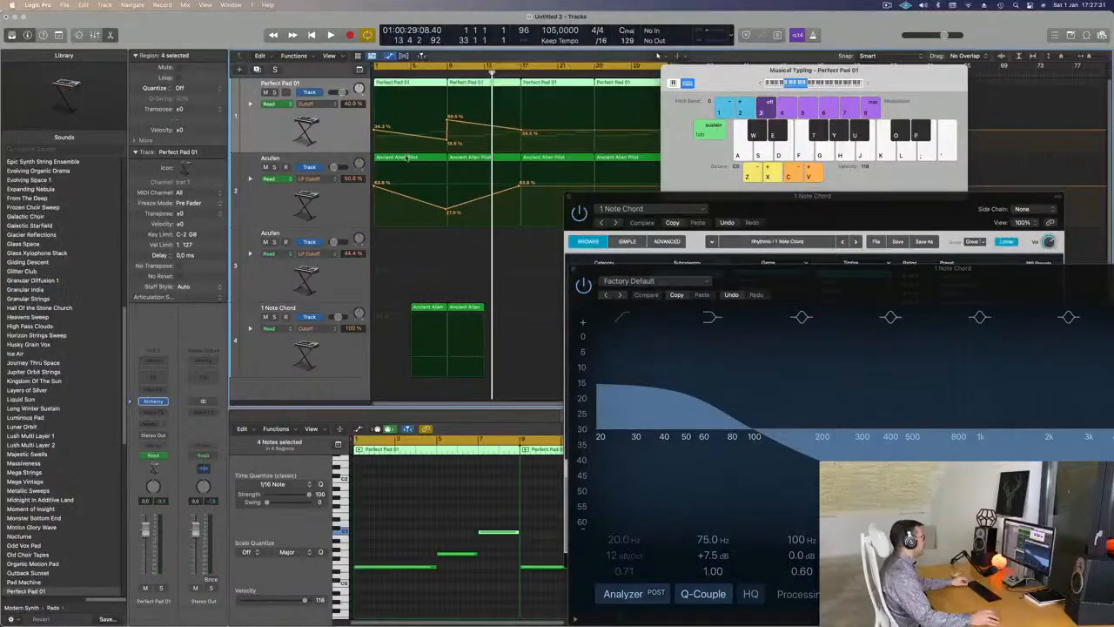
{"action": "left_click_drag", "start_coordinate": [396, 160], "coordinate": [395, 238]}
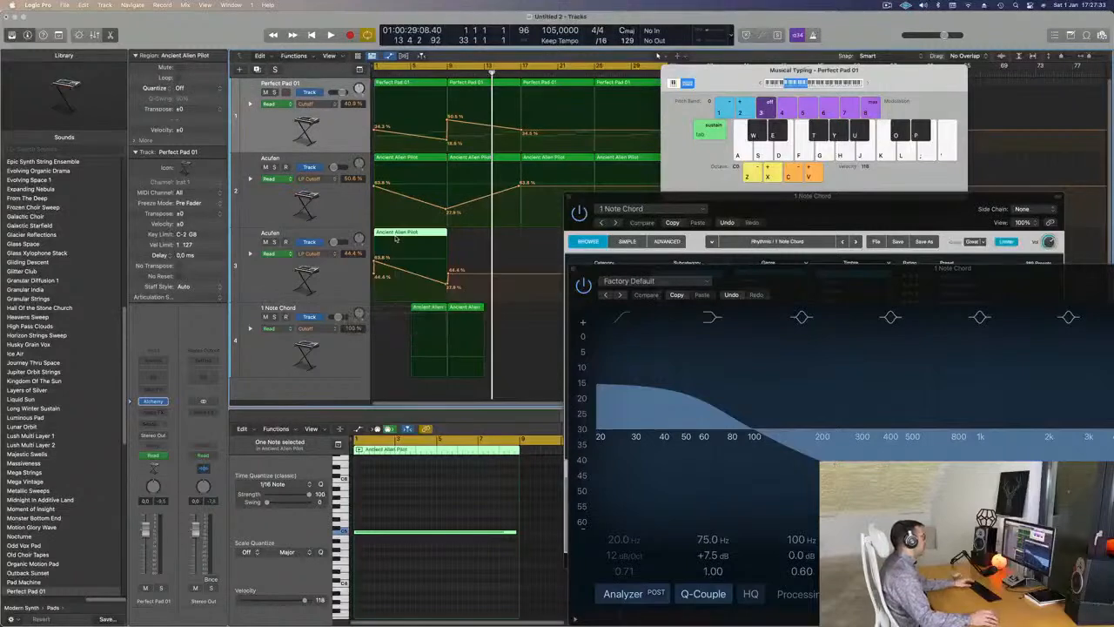
{"action": "key", "text": "ctrl+super+BackSpace"}
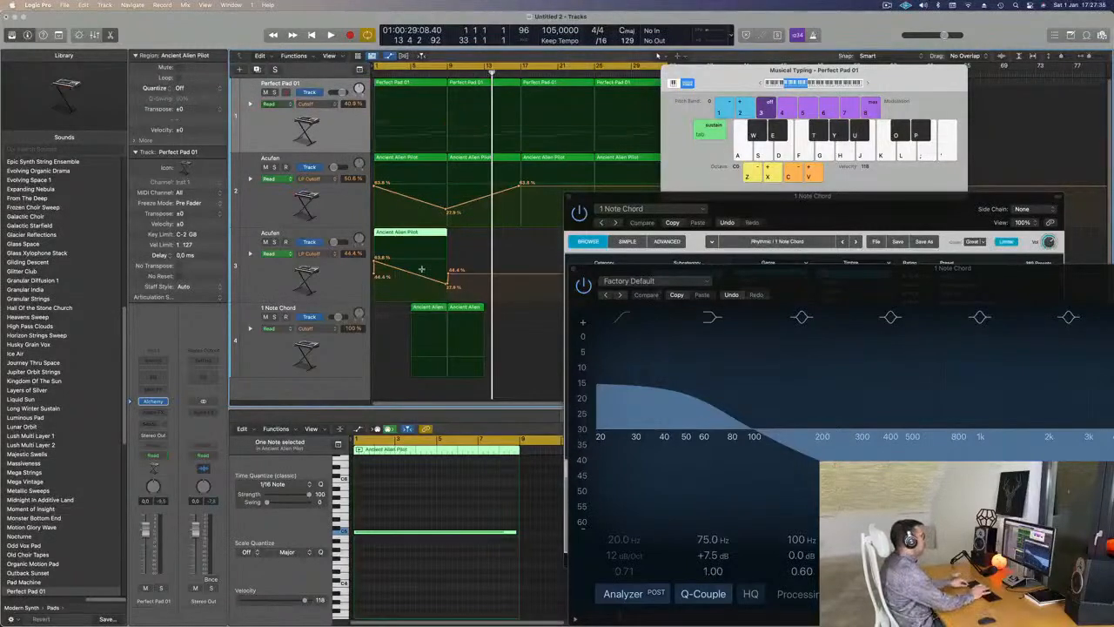
{"action": "key", "text": "super+z"}
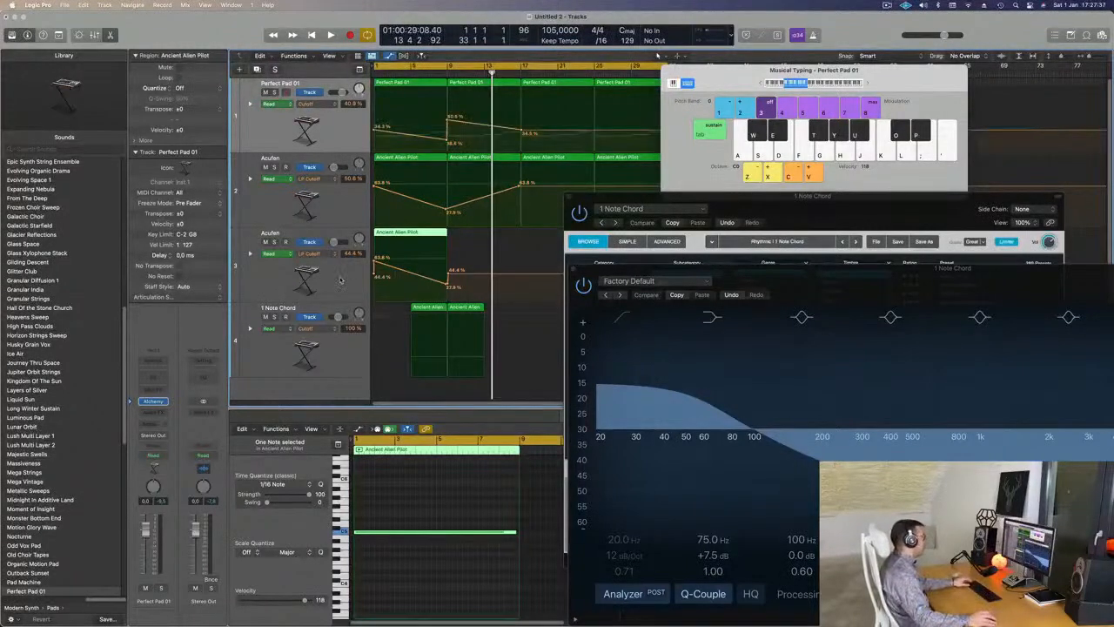
- Hide the Acufen track's automation, play from the start, and slide the copied region later
{"action": "left_click", "coordinate": [340, 279]}
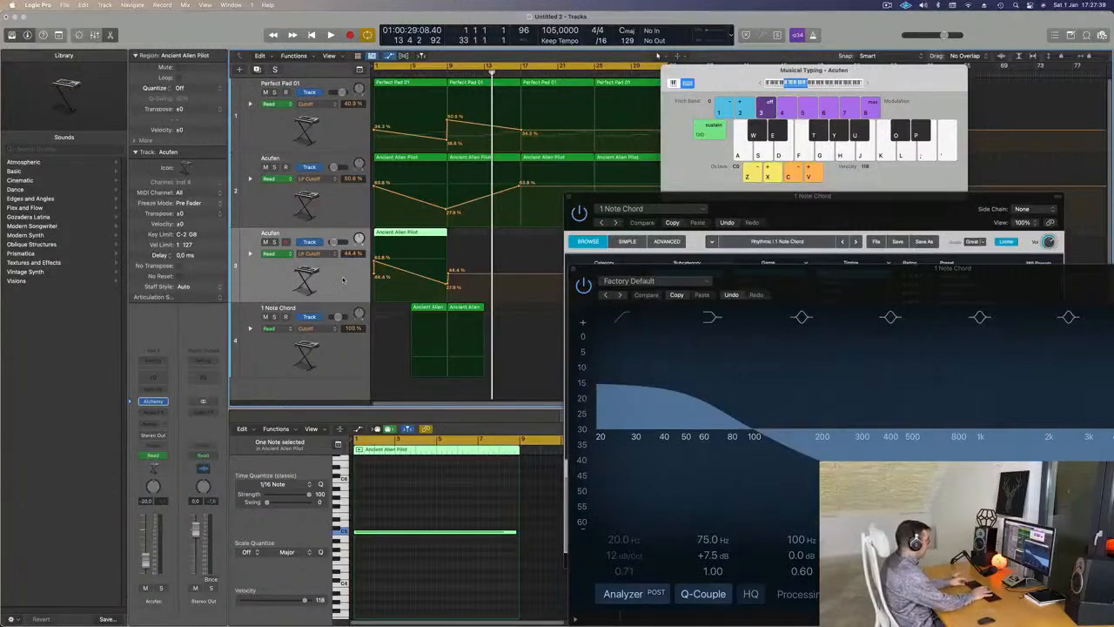
{"action": "key", "text": "ctrl+super+BackSpace"}
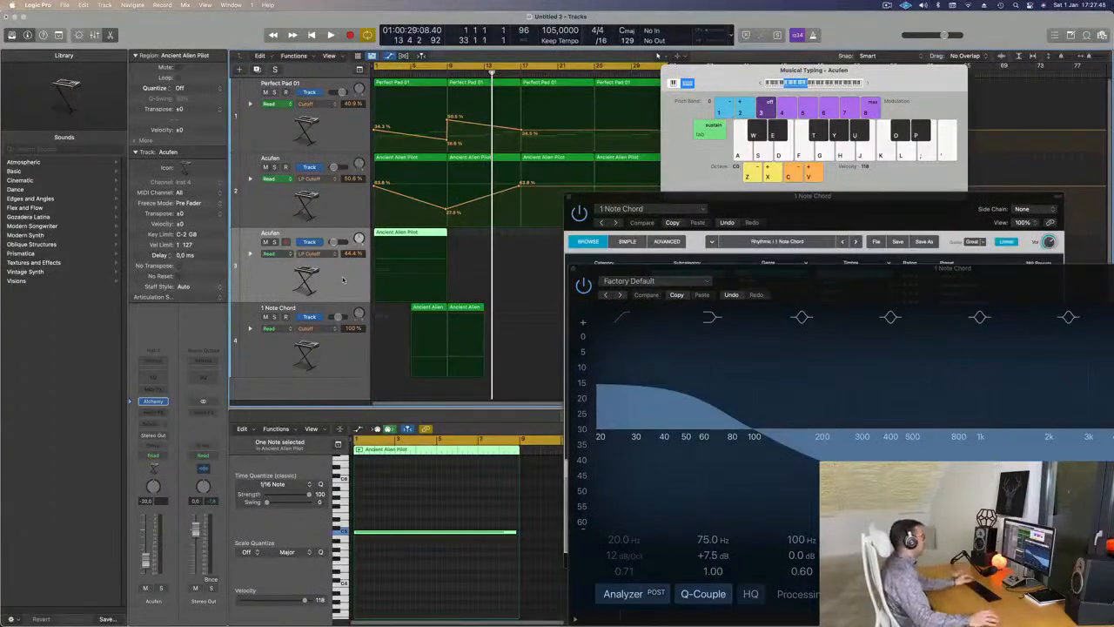
{"action": "key", "text": "Return"}
{"action": "key", "text": "space"}
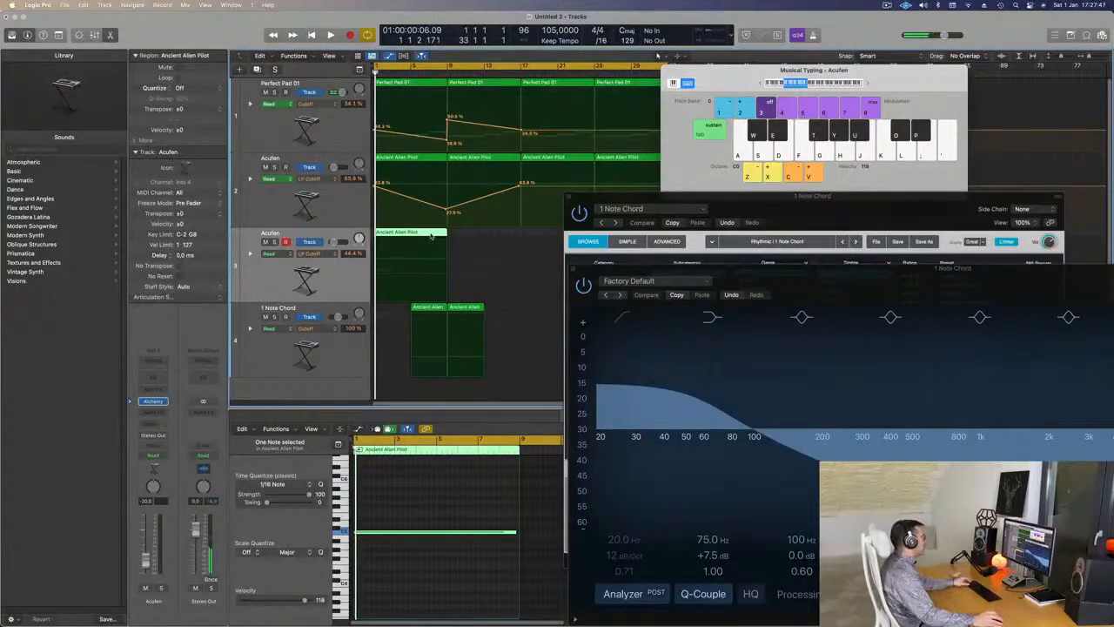
{"action": "left_click_drag", "start_coordinate": [412, 234], "coordinate": [467, 235]}
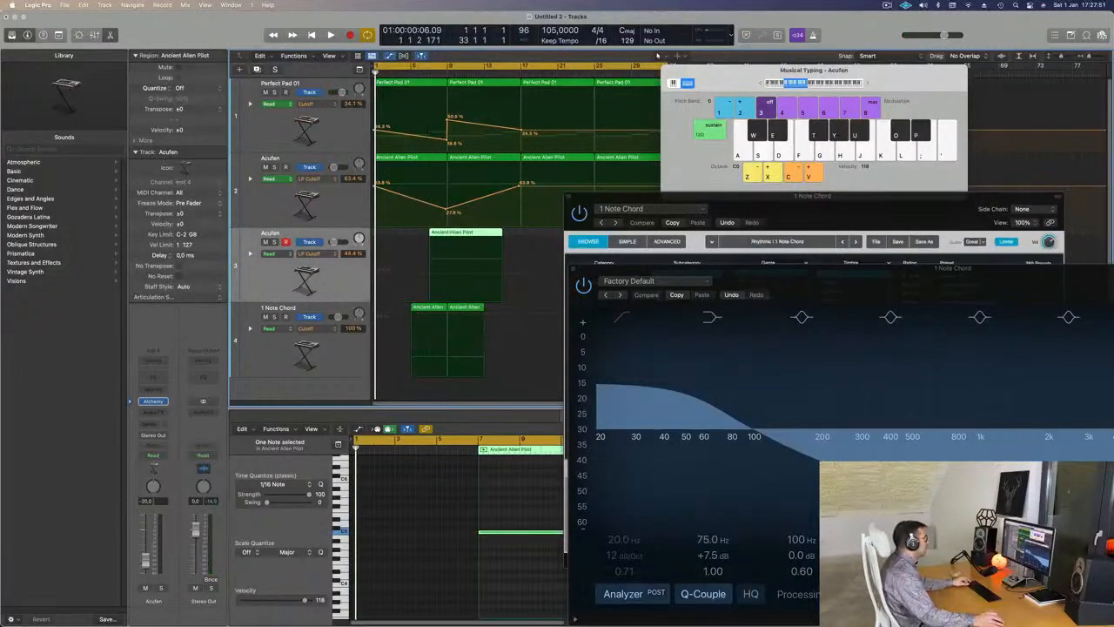
- Split the copied region, delete its right part, and move the short clip one bar later
{"action": "double_click", "coordinate": [447, 232], "text": "super"}
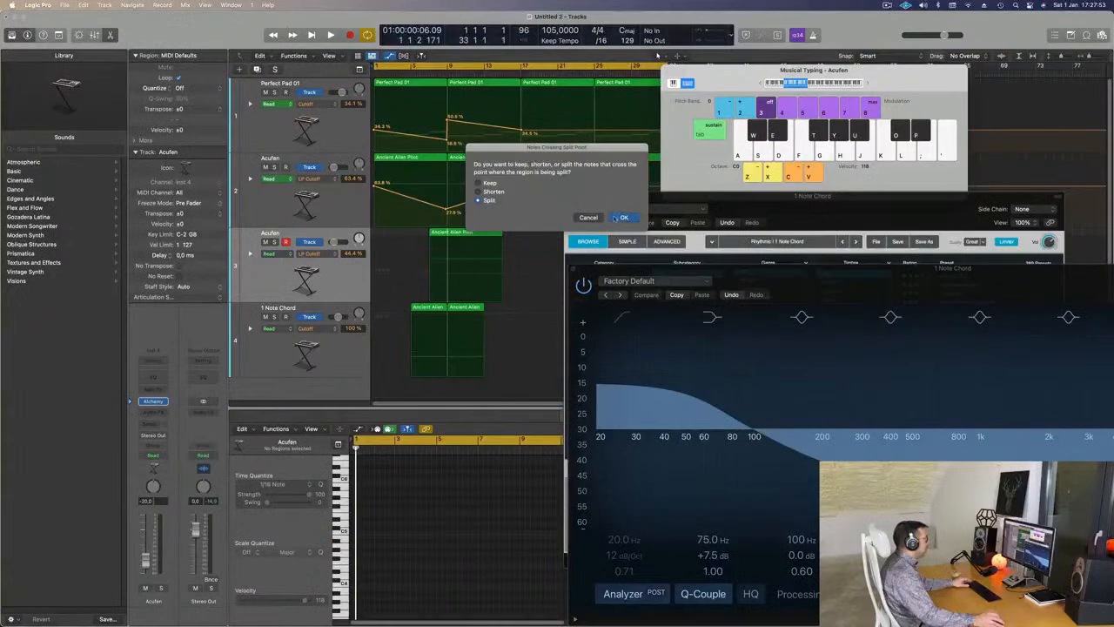
{"action": "left_click", "coordinate": [622, 218]}
{"action": "key", "text": "BackSpace"}
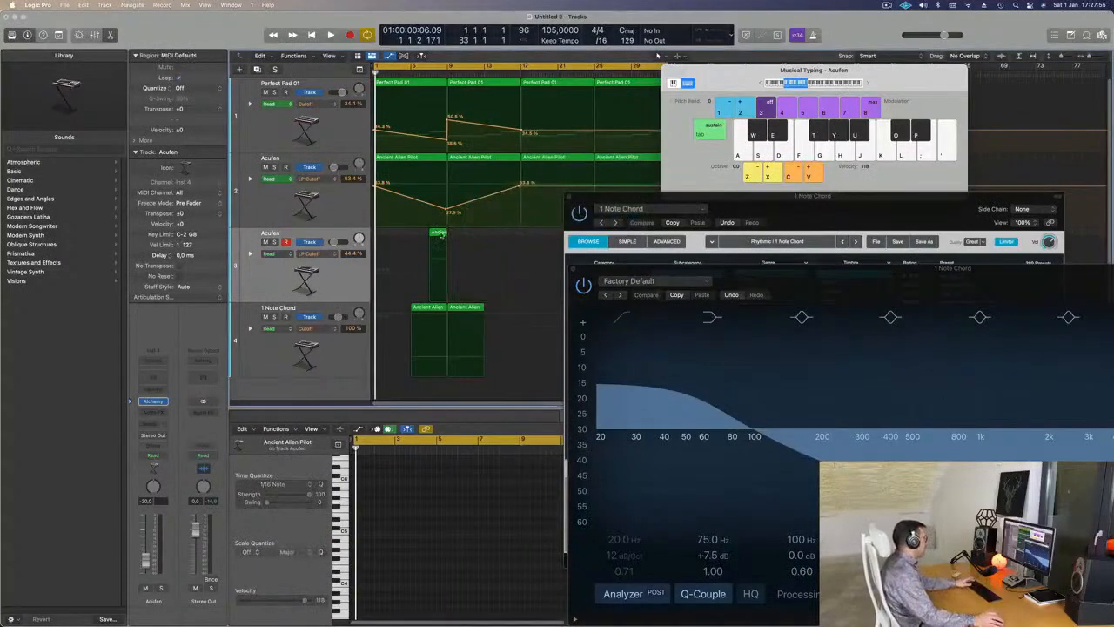
{"action": "key", "text": "super+Right"}
{"action": "key", "text": "super+Right"}
{"action": "key", "text": "super+Right"}
{"action": "key", "text": "super+Right"}
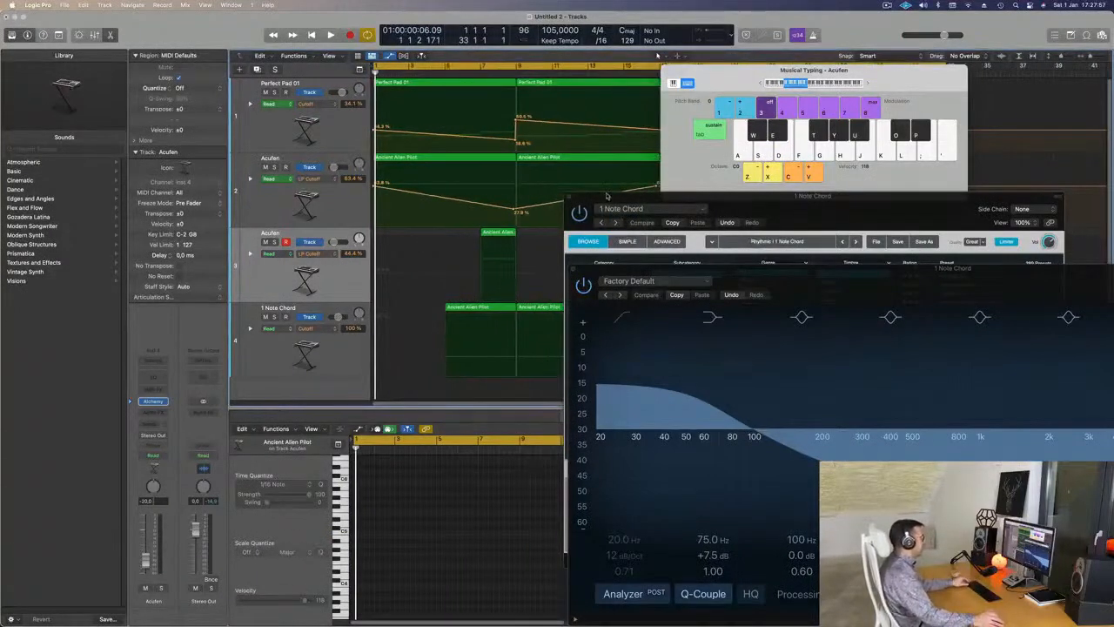
{"action": "left_click_drag", "start_coordinate": [495, 232], "coordinate": [513, 233]}
{"action": "key", "text": "super+Left"}
{"action": "key", "text": "super+Left"}
- Close the Channel EQ window after playback and reselect the short region on the Acufen track
{"action": "left_click_drag", "start_coordinate": [661, 203], "coordinate": [715, 142]}
{"action": "key", "text": "space"}
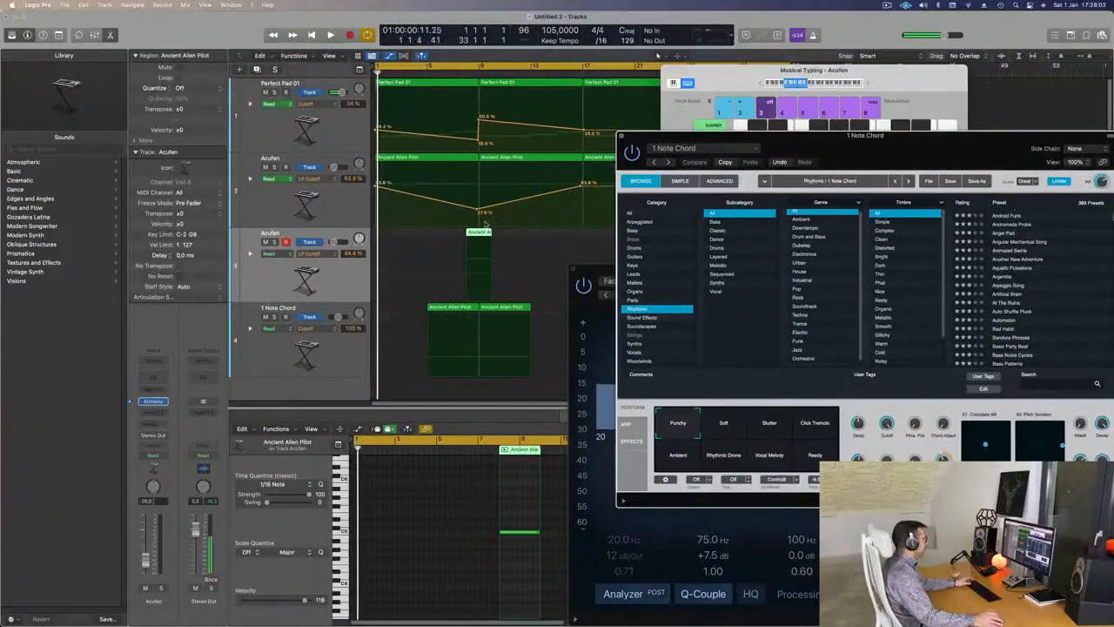
{"action": "key", "text": "super+Left"}
{"action": "key", "text": "super+Left"}
{"action": "key", "text": "super+Left"}
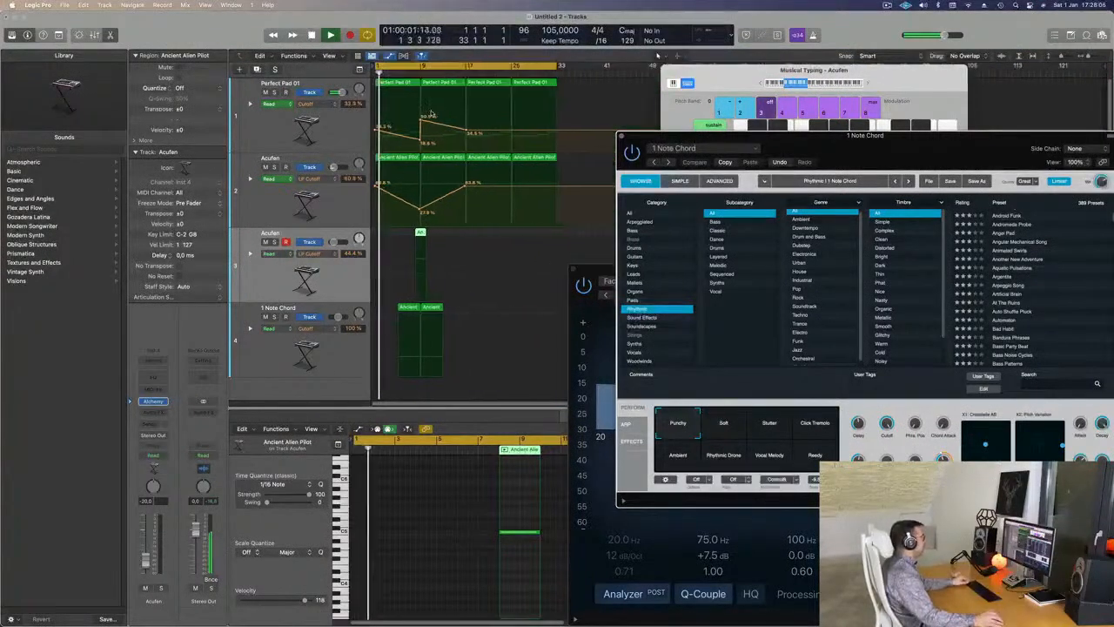
{"action": "key", "text": "super+Left"}
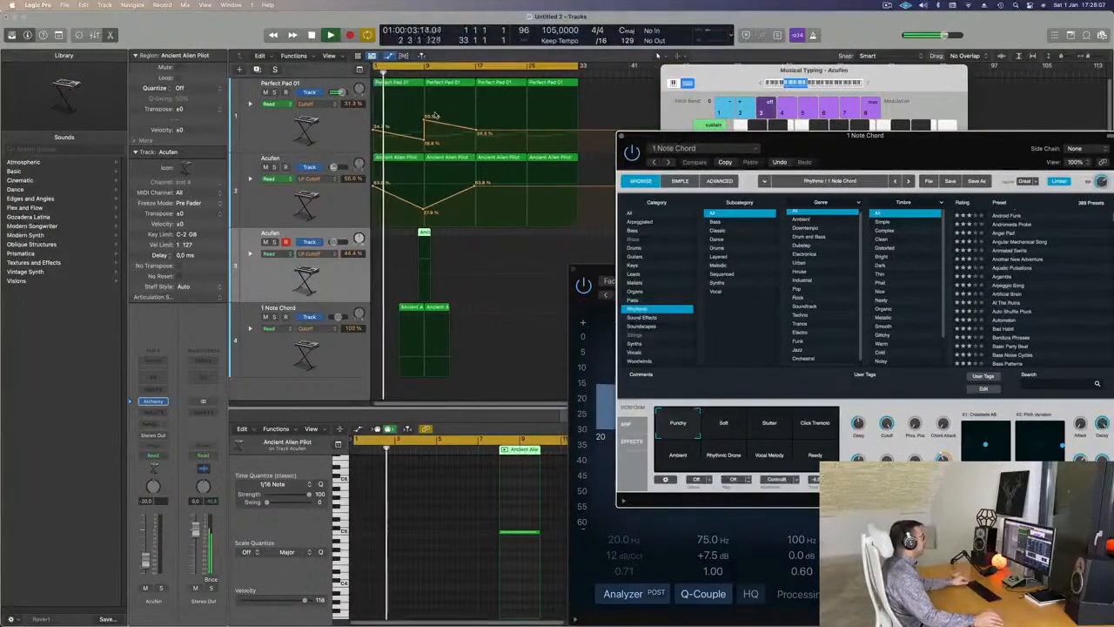
{"action": "scroll", "coordinate": [416, 127], "scroll_direction": "up", "scroll_amount": 1}
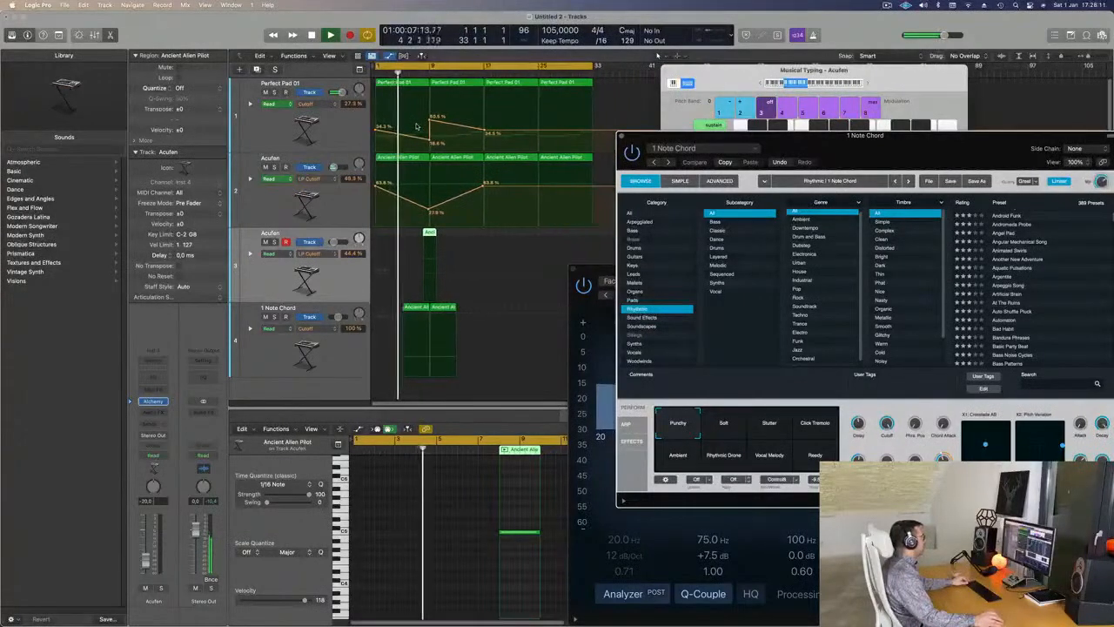
{"action": "left_click", "coordinate": [343, 350]}
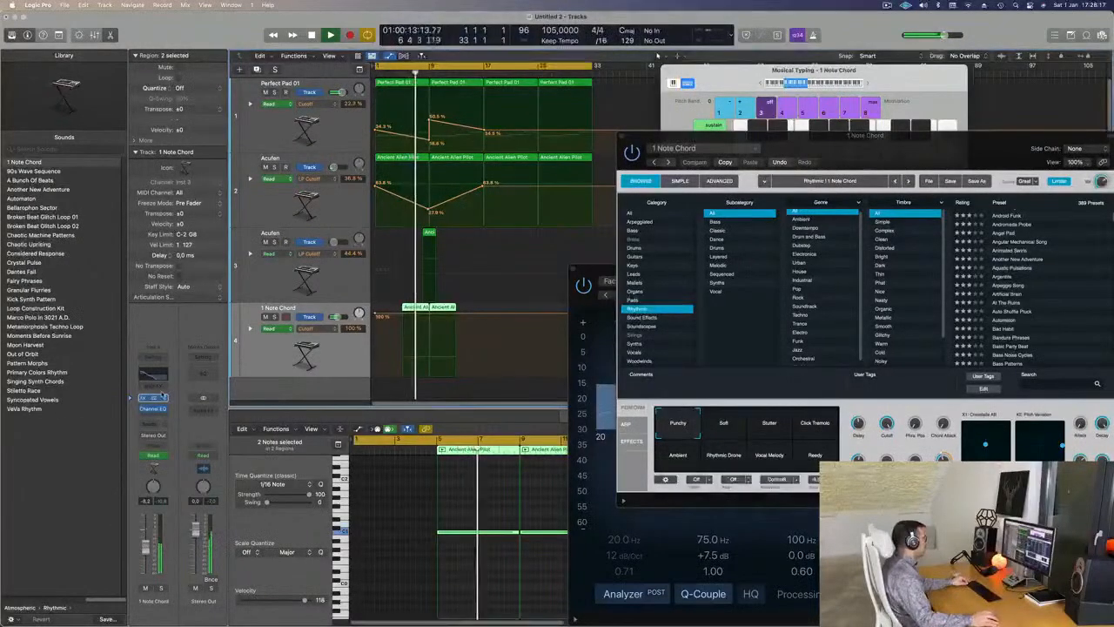
{"action": "left_click", "coordinate": [574, 269]}
{"action": "key", "text": "space"}
{"action": "key", "text": "super+Right"}
{"action": "key", "text": "super+Right"}
{"action": "key", "text": "super+Right"}
{"action": "key", "text": "super+Right"}
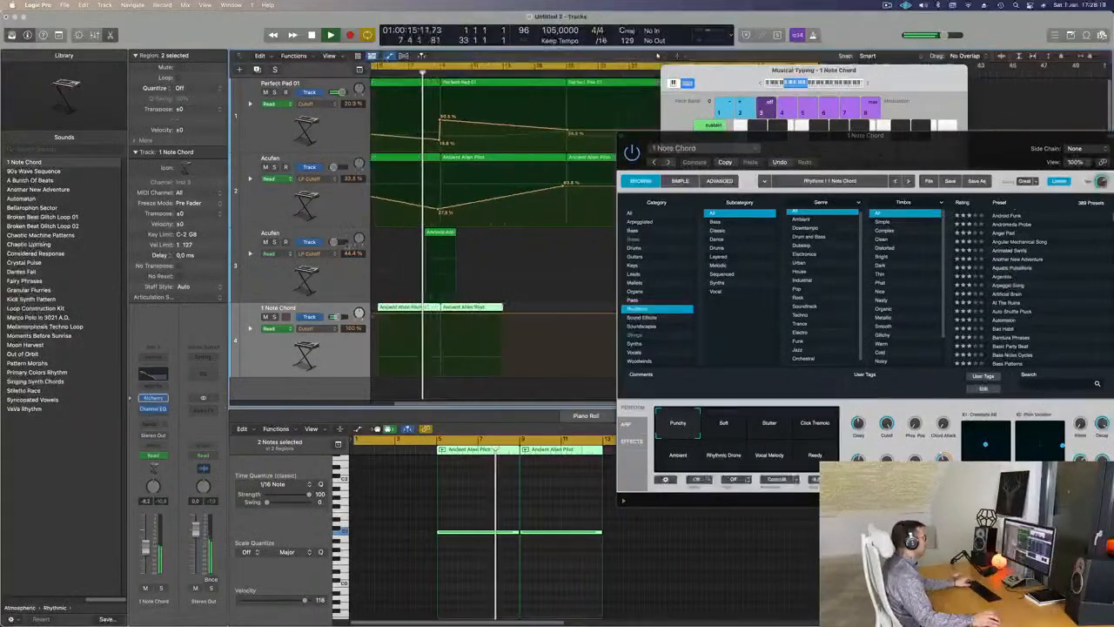
{"action": "left_click", "coordinate": [348, 276]}
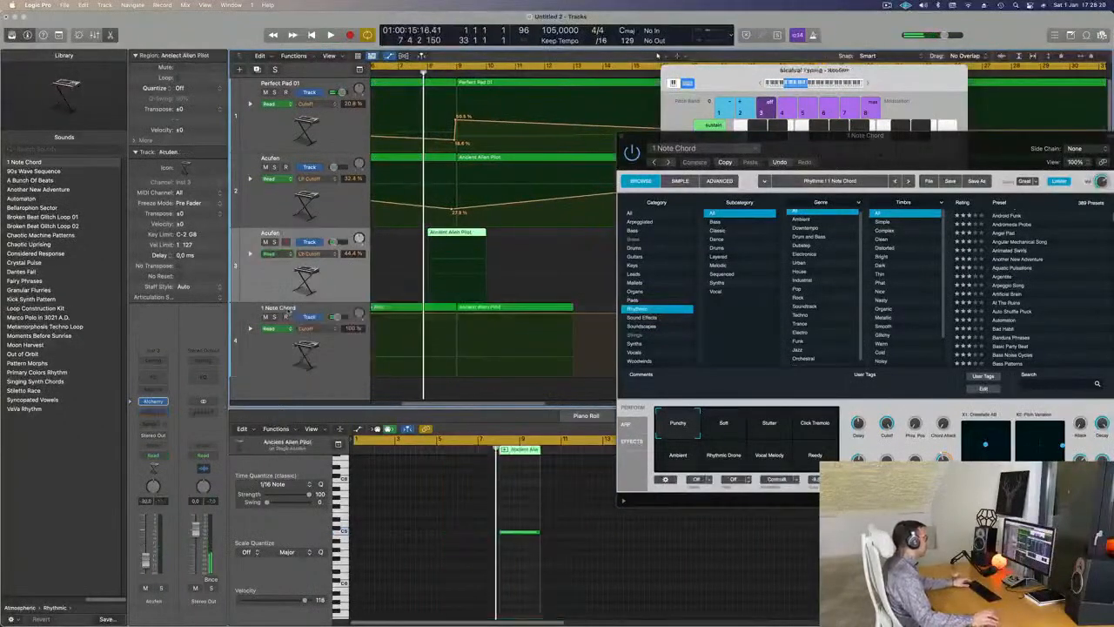
- Load the Alpha Pad preset from the Strings category in the Acufen track's Alchemy
{"action": "left_click", "coordinate": [154, 401]}
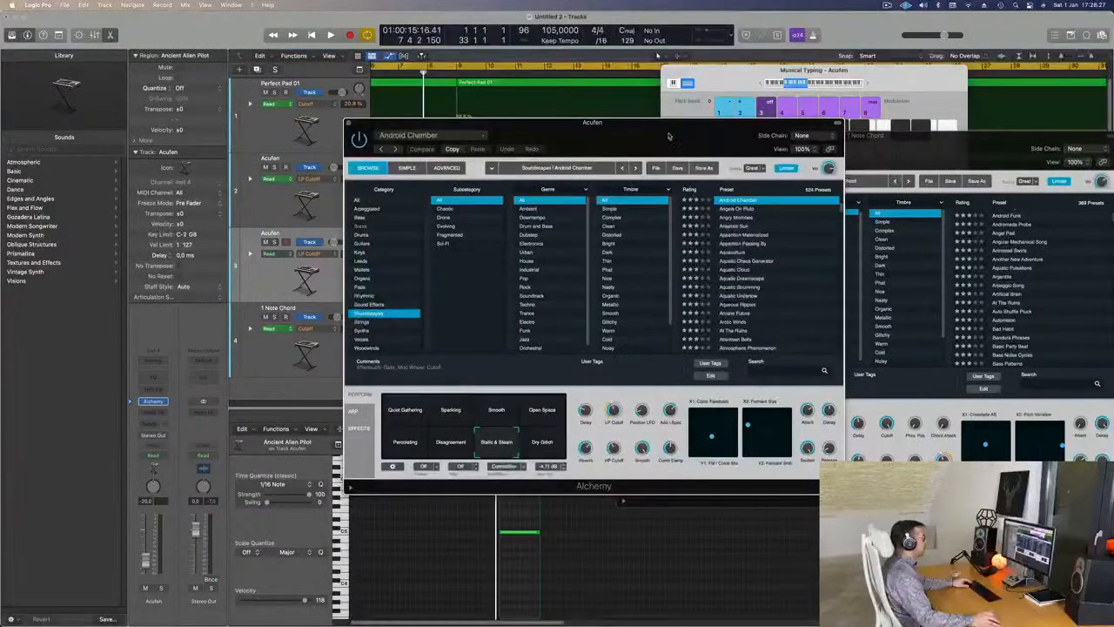
{"action": "left_click_drag", "start_coordinate": [659, 116], "coordinate": [630, 106]}
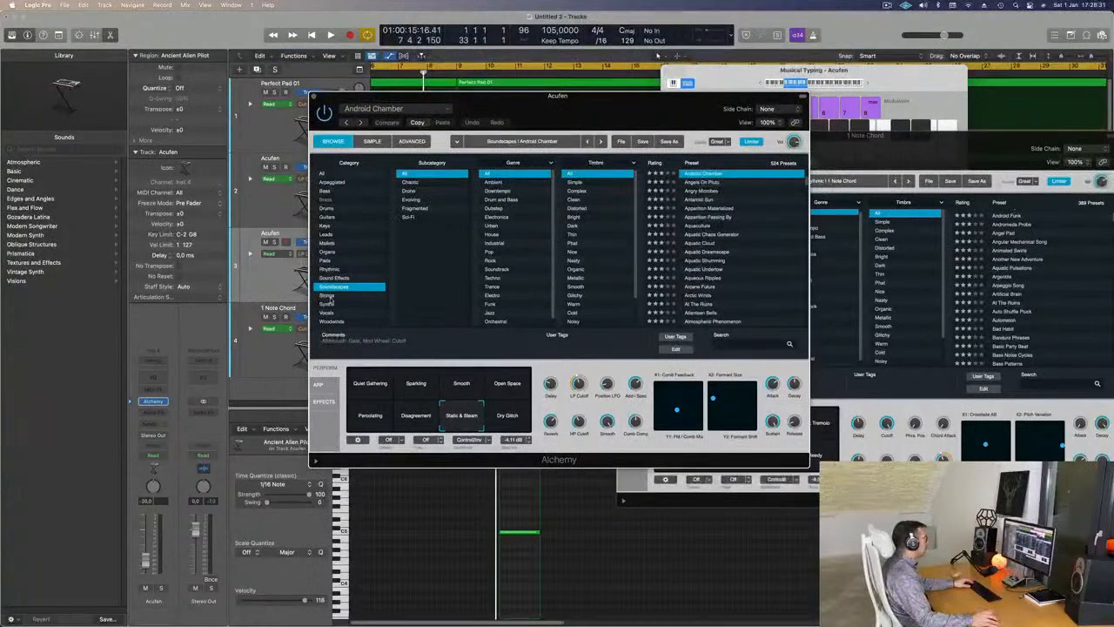
{"action": "left_click", "coordinate": [356, 298]}
{"action": "scroll", "coordinate": [714, 217], "scroll_direction": "up", "scroll_amount": 10}
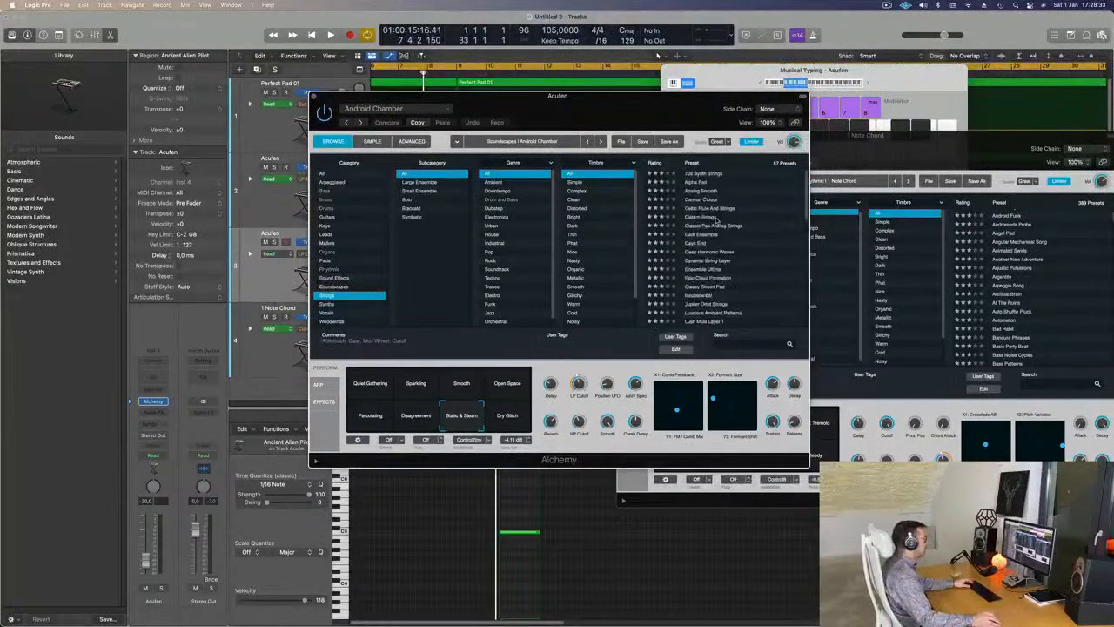
{"action": "left_click", "coordinate": [701, 181]}
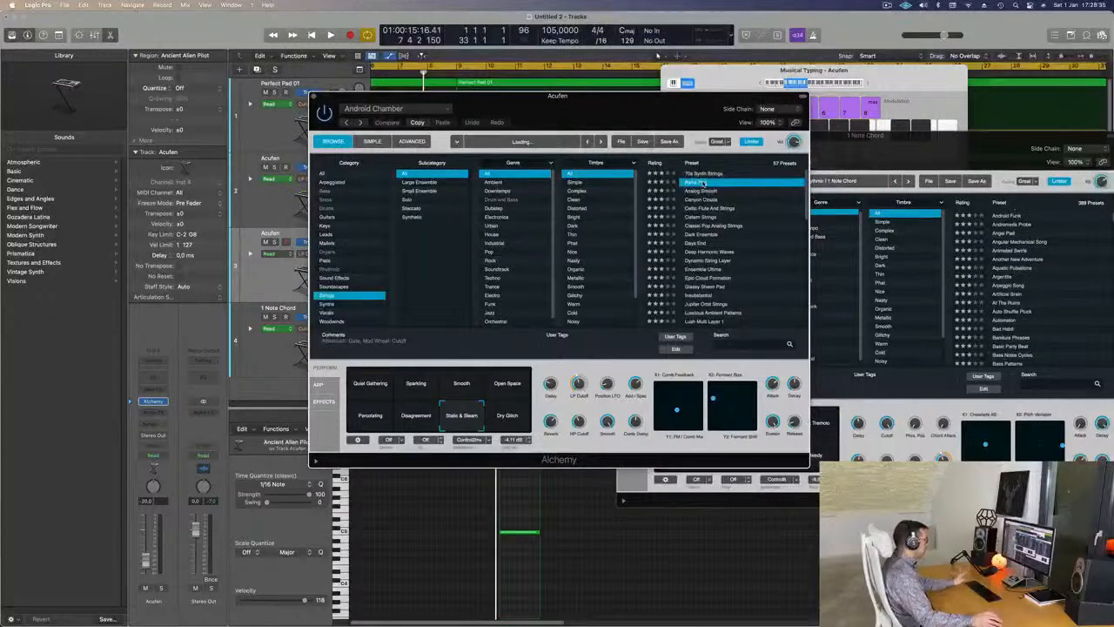
- Audition Alpha Pad by playing notes on the Musical Typing keyboard
{"action": "left_click", "coordinate": [869, 82]}
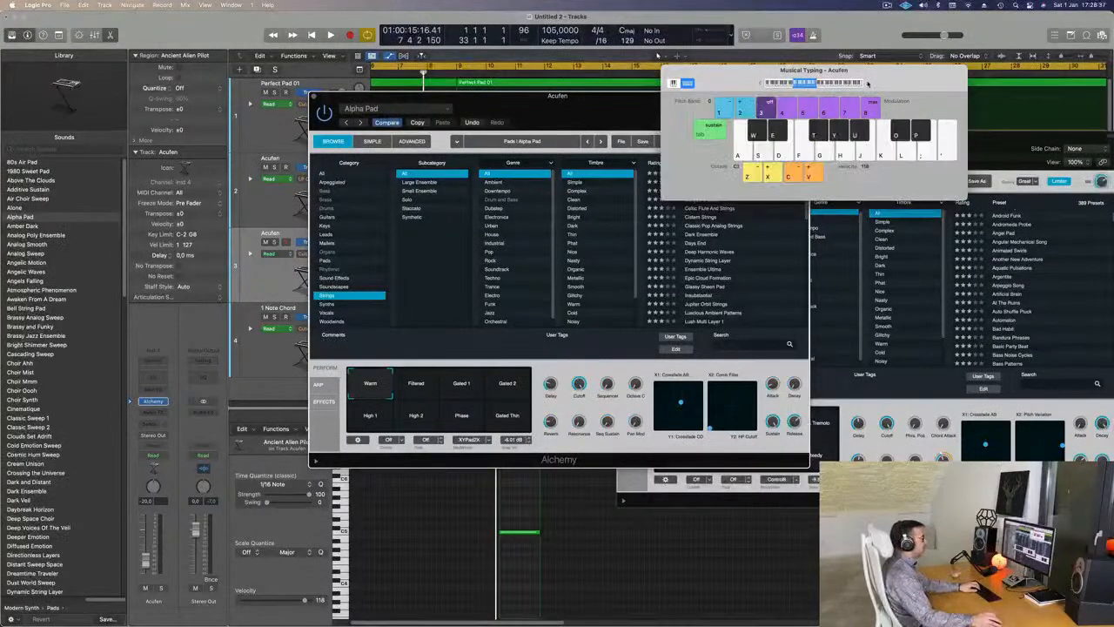
{"action": "left_click_drag", "start_coordinate": [867, 83], "coordinate": [947, 78]}
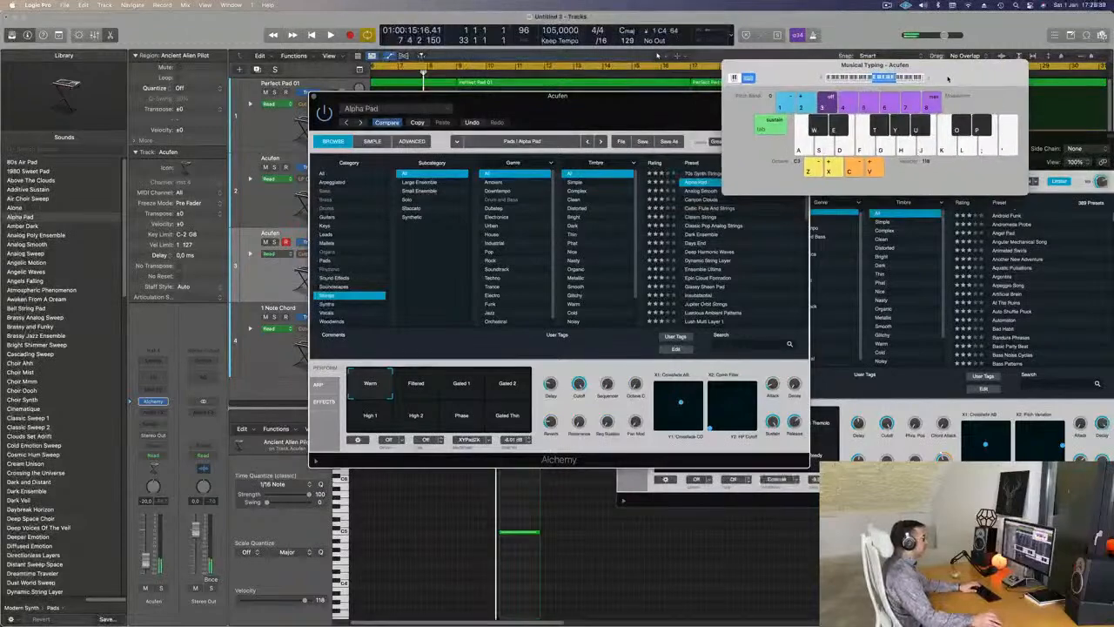
{"action": "key", "text": "j"}
{"action": "left_click_drag", "start_coordinate": [644, 97], "coordinate": [840, 118]}
{"action": "key", "text": "k"}
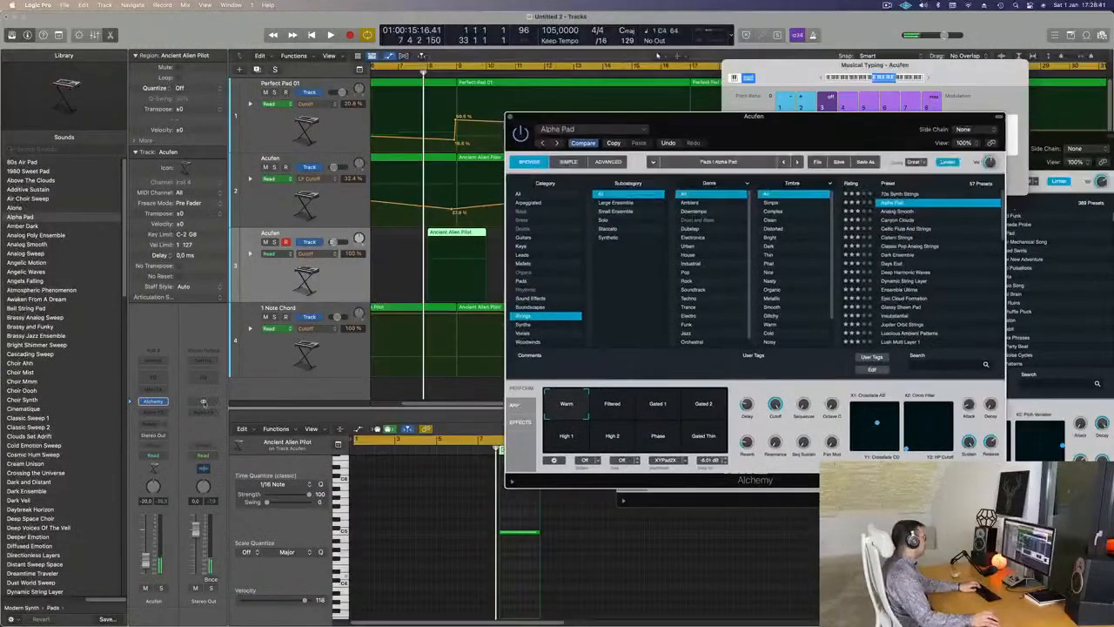
{"action": "left_click", "coordinate": [148, 424]}
- Route the Acufen channel's send to Bus 1
{"action": "mouse_move", "coordinate": [163, 438]}
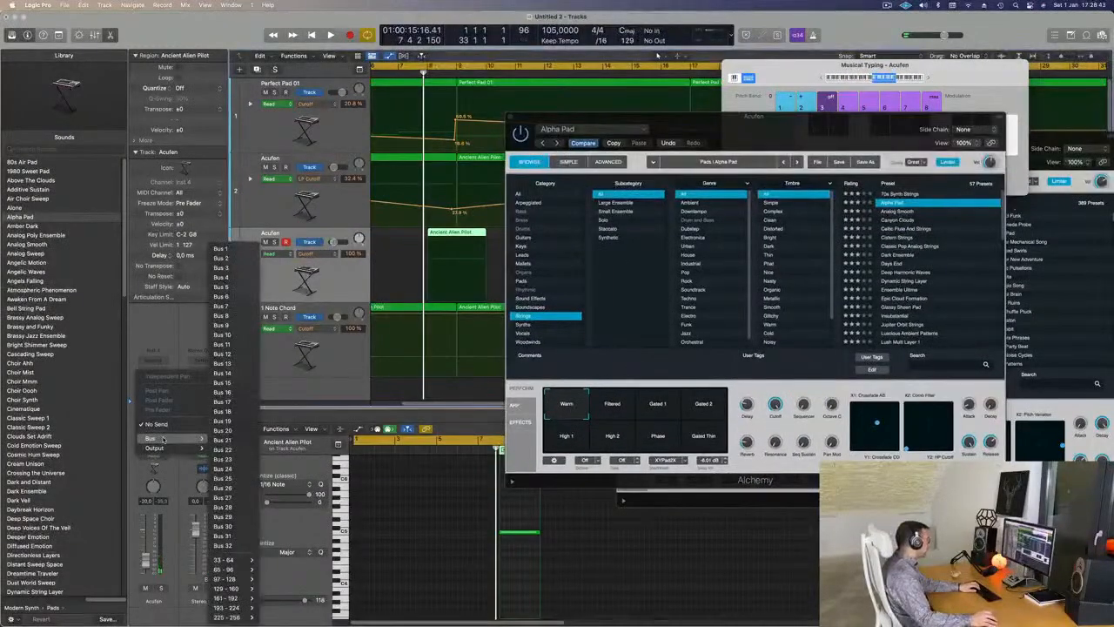
{"action": "left_click", "coordinate": [177, 347]}
{"action": "left_click", "coordinate": [154, 423]}
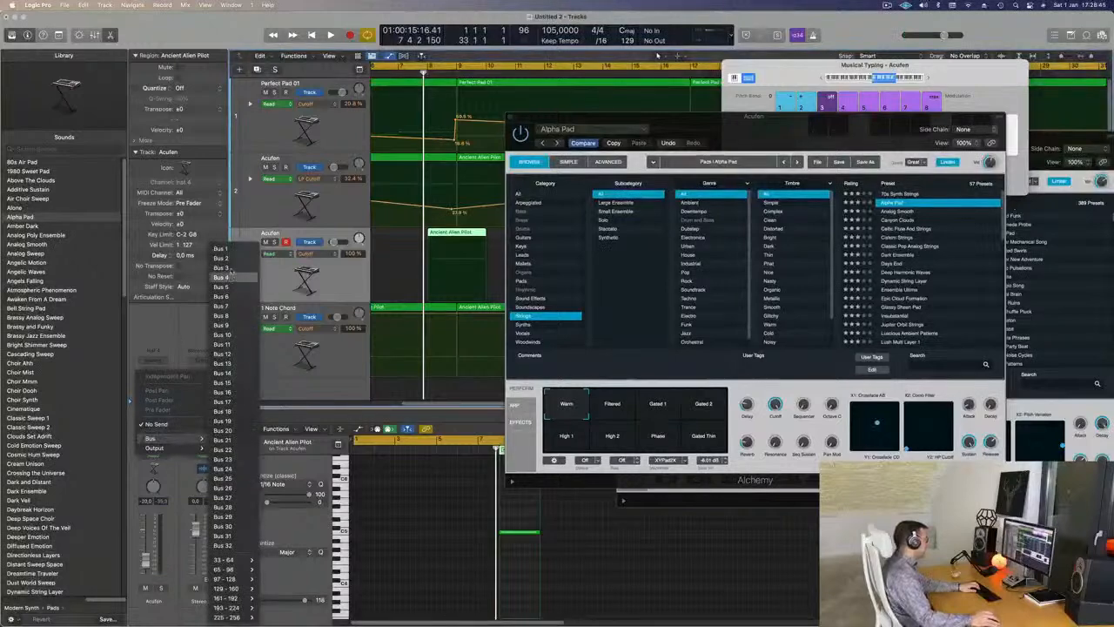
{"action": "left_click", "coordinate": [178, 286]}
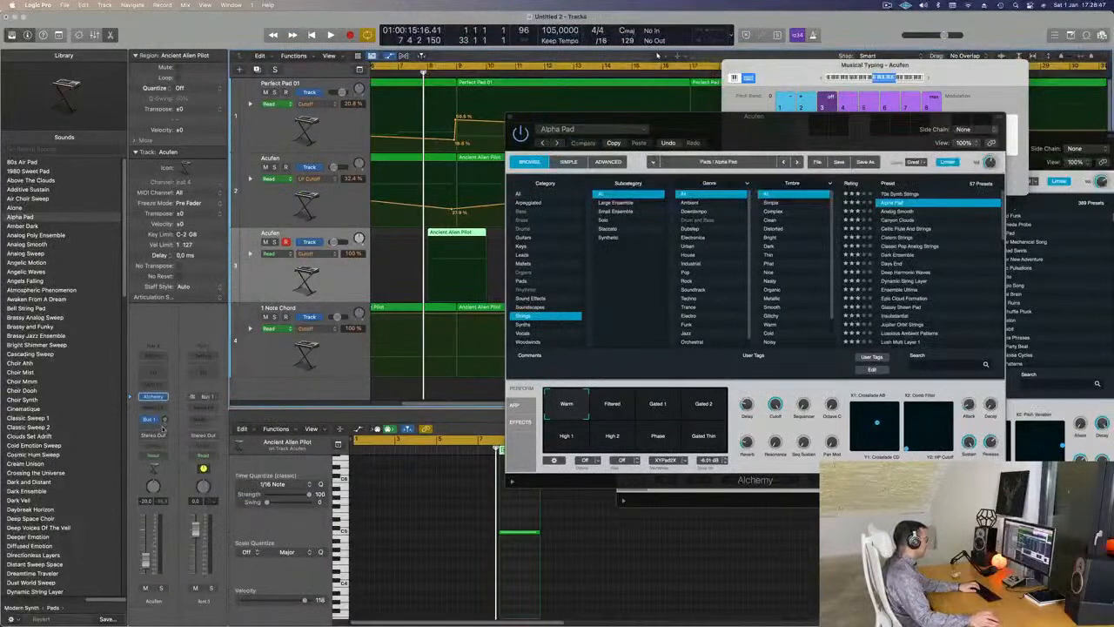
- Add a stereo SilverVerb with the grandiose preset to the aux and raise the Acufen send
{"action": "left_click", "coordinate": [203, 409]}
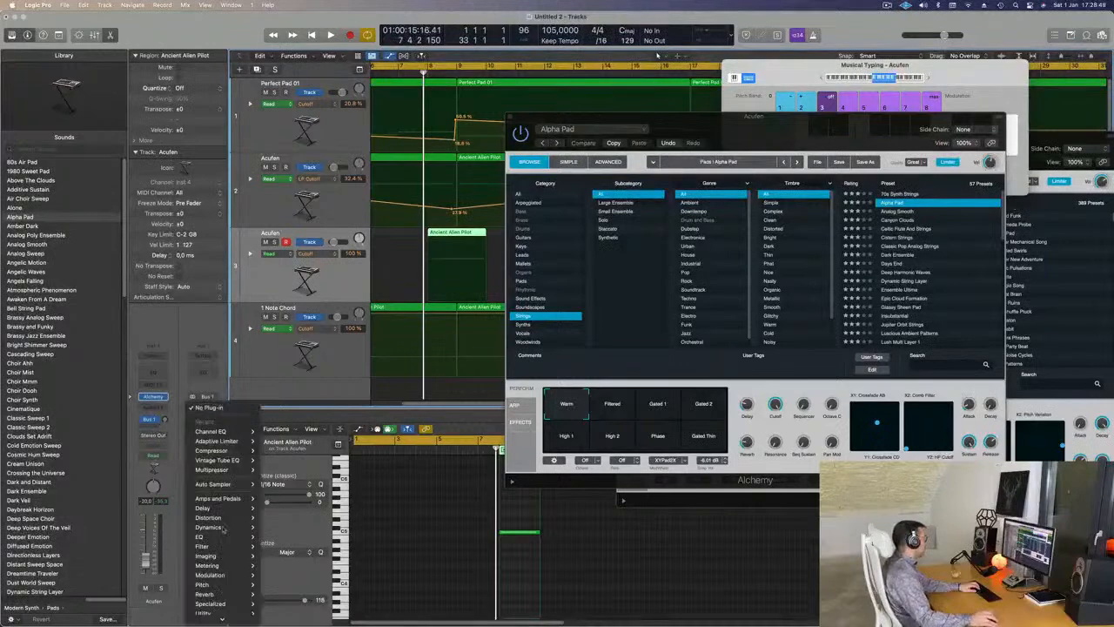
{"action": "mouse_move", "coordinate": [206, 594]}
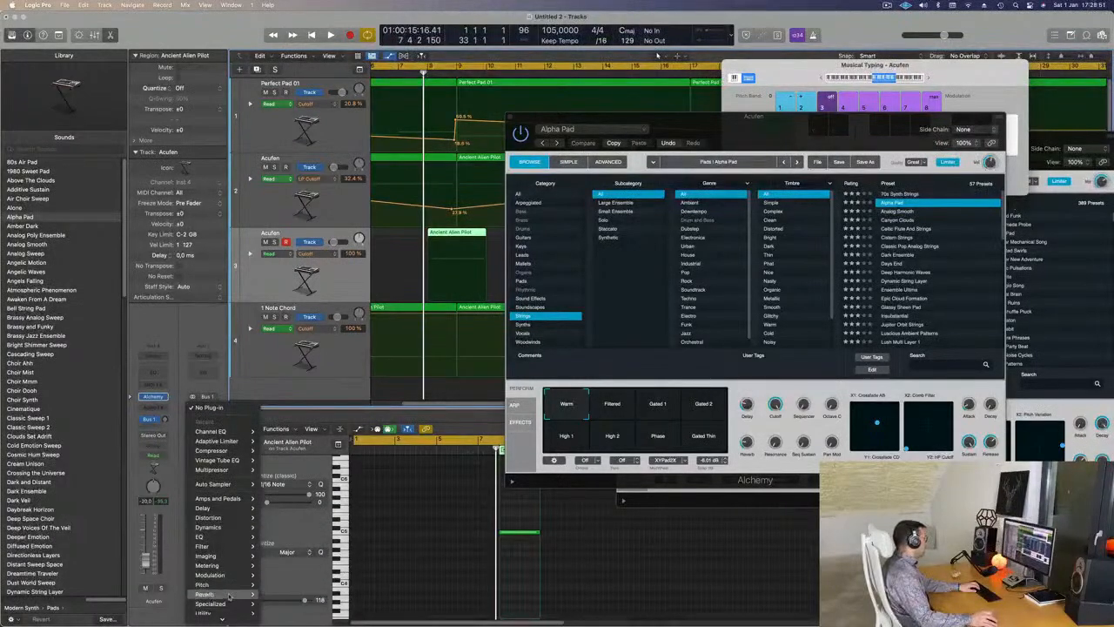
{"action": "mouse_move", "coordinate": [280, 608]}
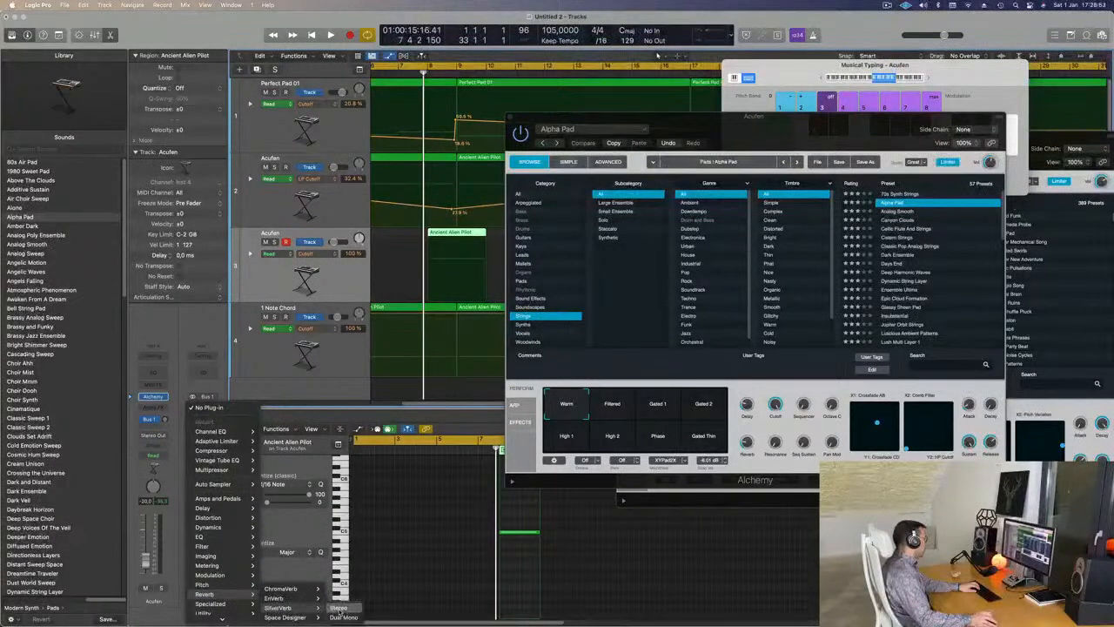
{"action": "left_click", "coordinate": [337, 607]}
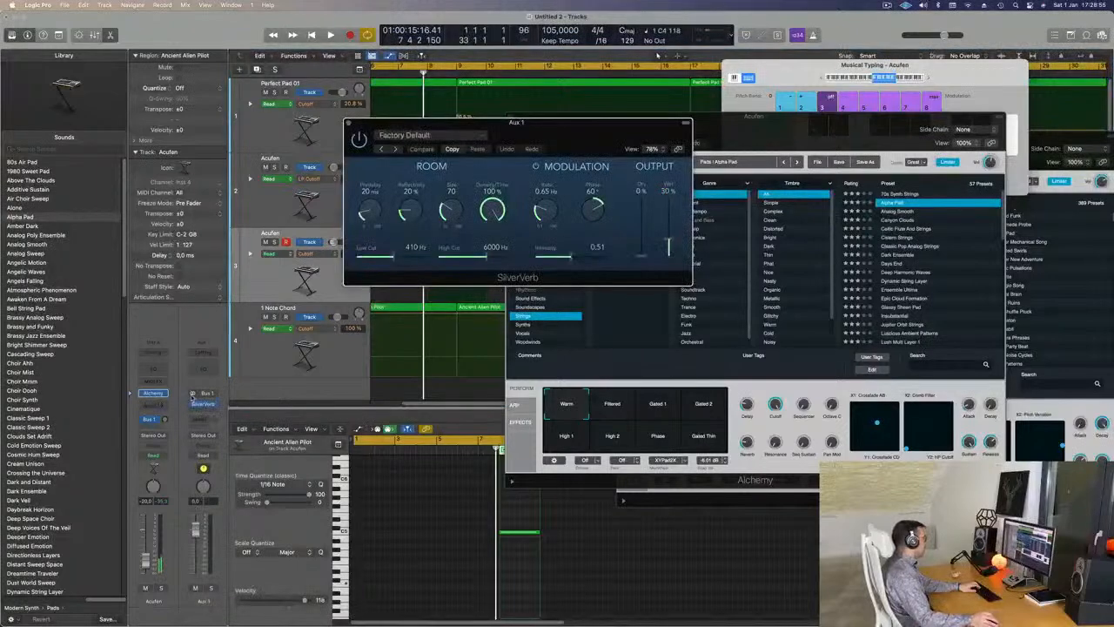
{"action": "left_click", "coordinate": [417, 135]}
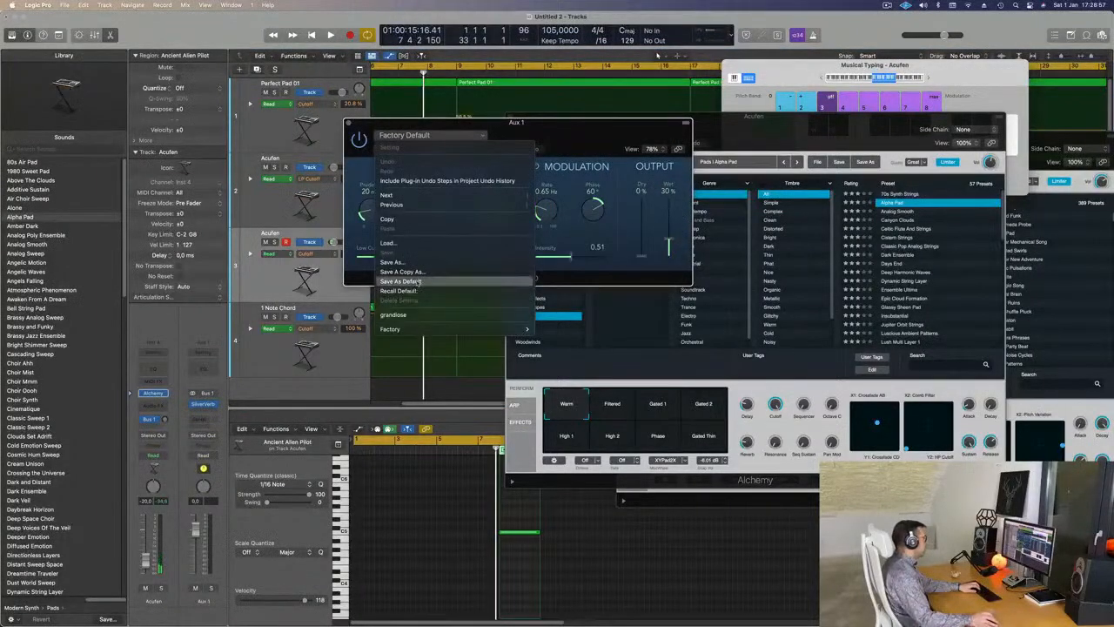
{"action": "left_click", "coordinate": [393, 315]}
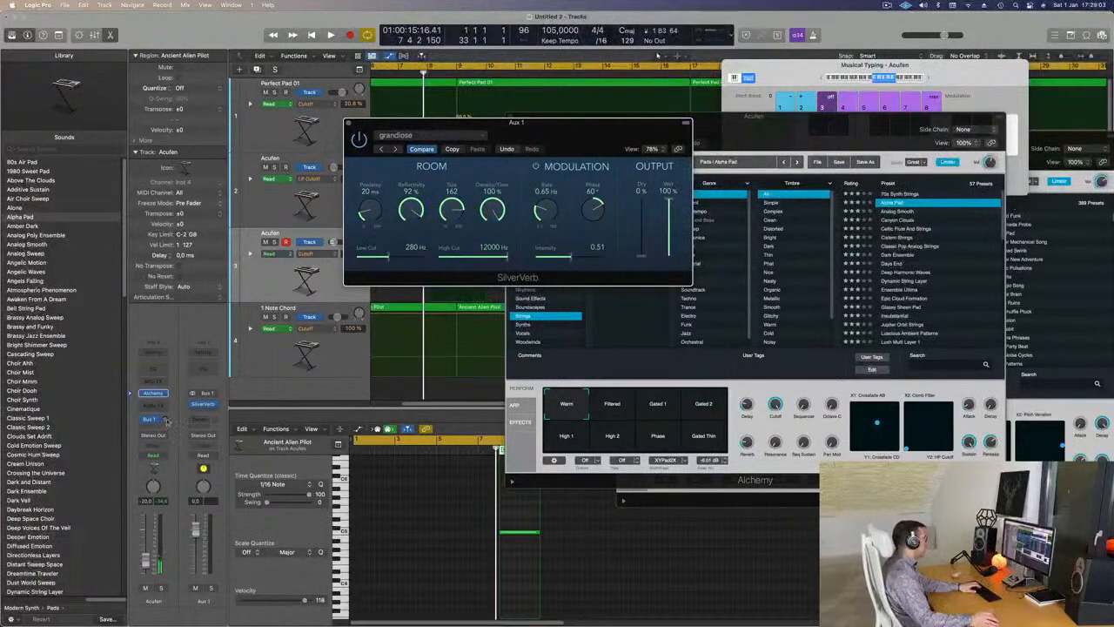
{"action": "left_click_drag", "start_coordinate": [165, 419], "coordinate": [167, 437]}
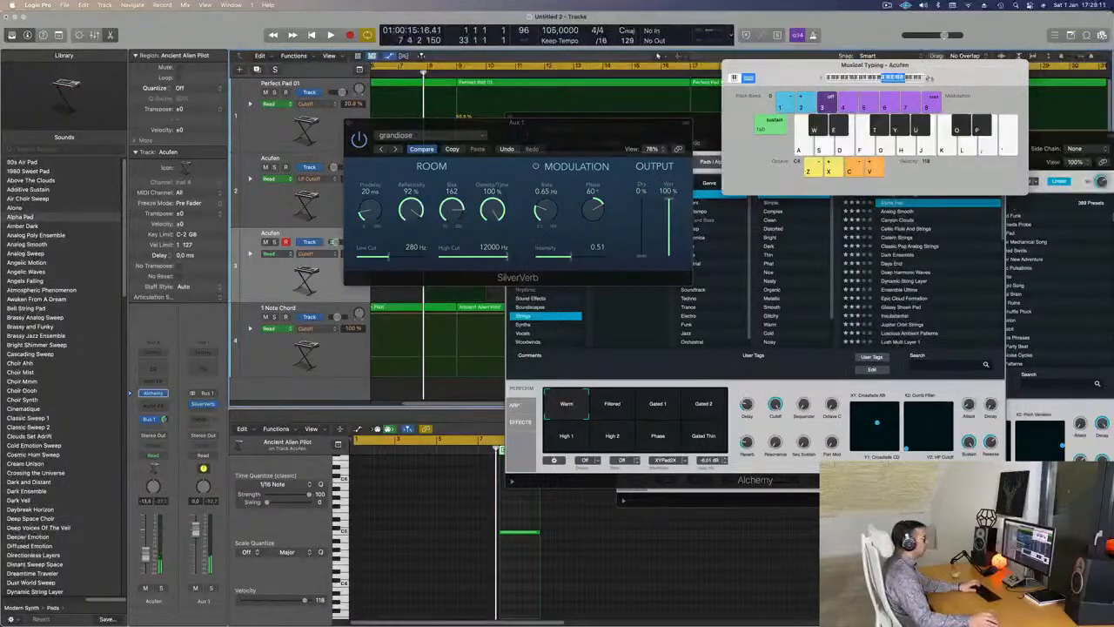
- Filter Alchemy's Strings presets by Nasty timbre, load Middle Eastern Dreams, and start playback
{"action": "left_click_drag", "start_coordinate": [511, 129], "coordinate": [1073, 262]}
{"action": "left_click_drag", "start_coordinate": [677, 127], "coordinate": [516, 144]}
{"action": "key", "text": "g"}
{"action": "key", "text": "j"}
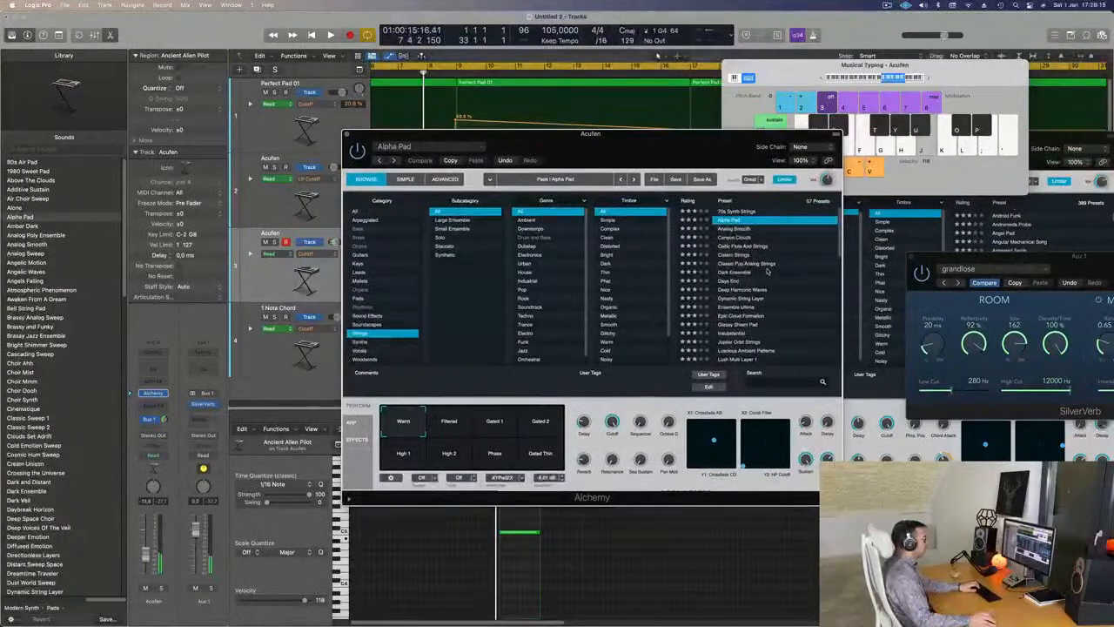
{"action": "scroll", "coordinate": [768, 271], "scroll_direction": "down", "scroll_amount": 2}
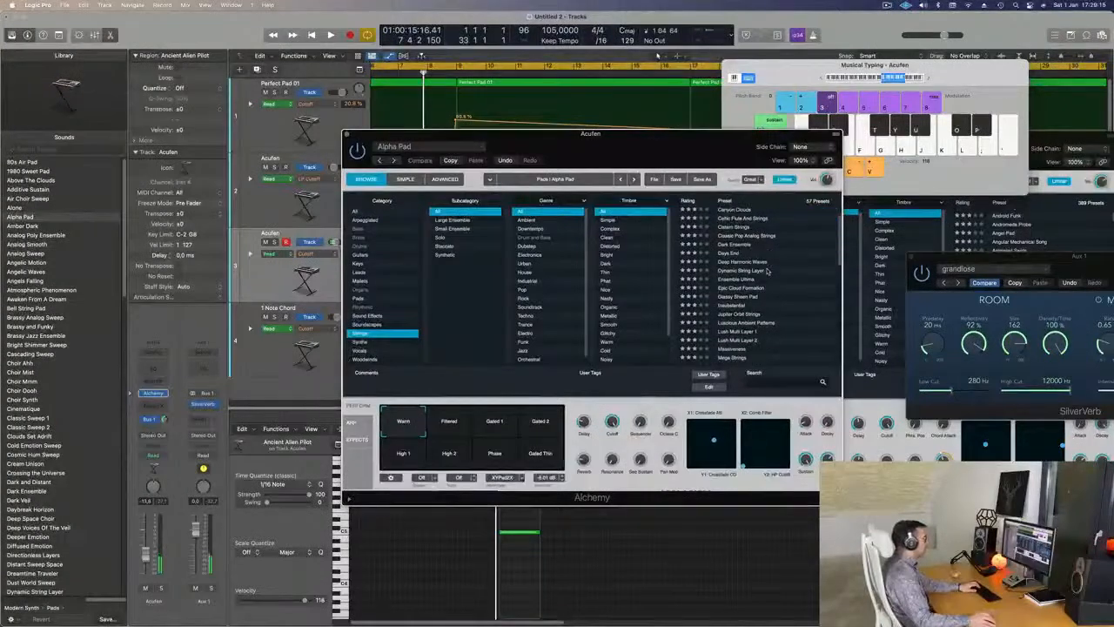
{"action": "left_click", "coordinate": [609, 246]}
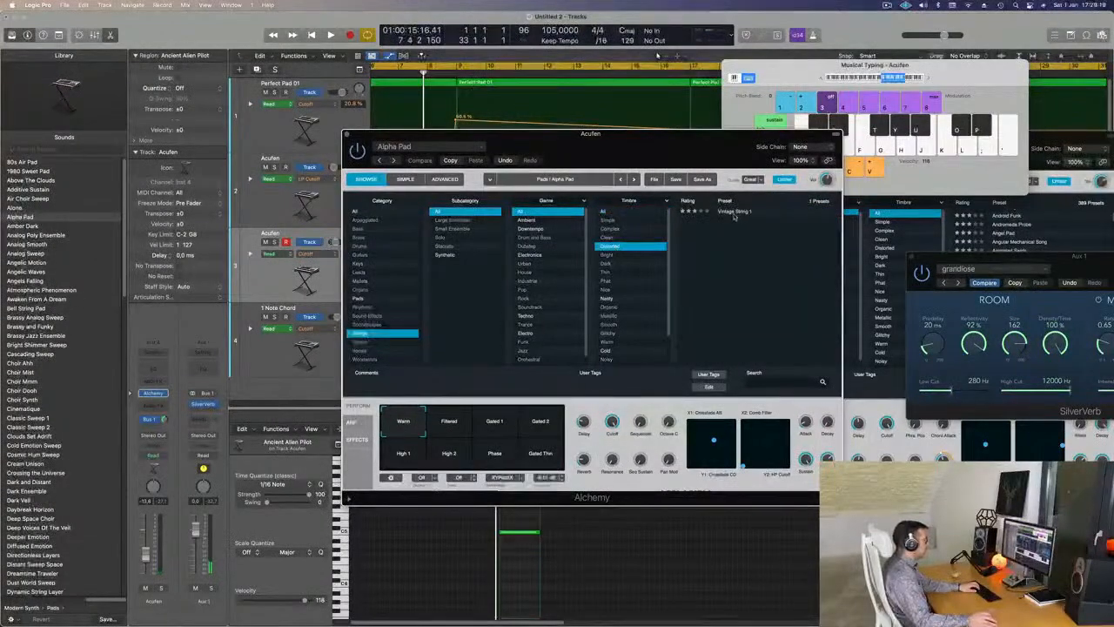
{"action": "left_click_drag", "start_coordinate": [686, 142], "coordinate": [710, 164]}
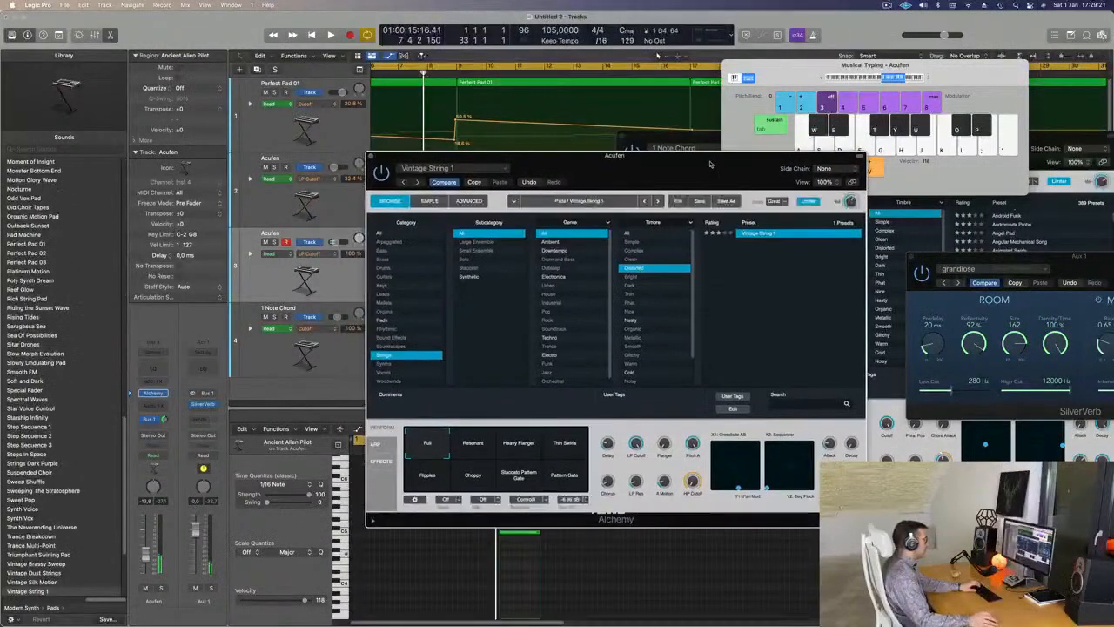
{"action": "left_click", "coordinate": [630, 319]}
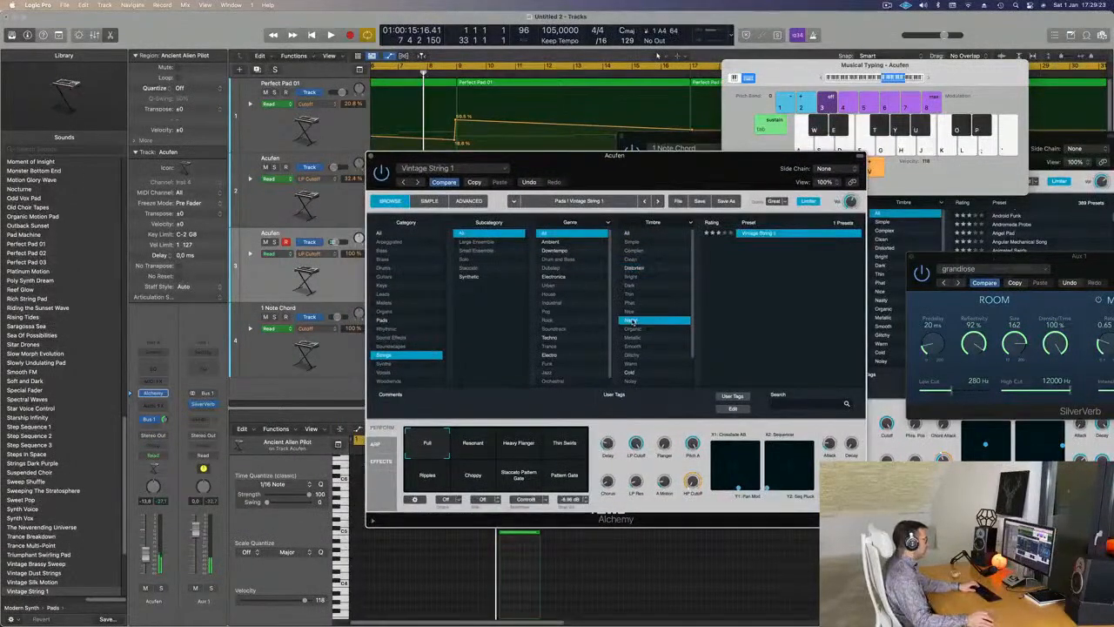
{"action": "left_click", "coordinate": [766, 233]}
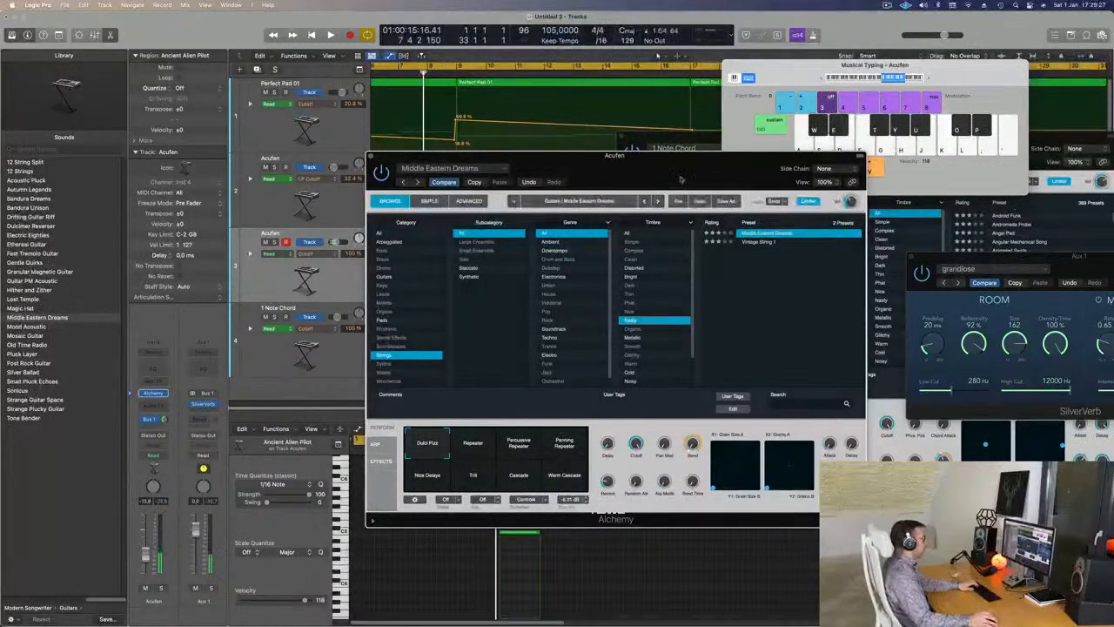
{"action": "left_click_drag", "start_coordinate": [695, 164], "coordinate": [762, 174]}
{"action": "key", "text": "space"}
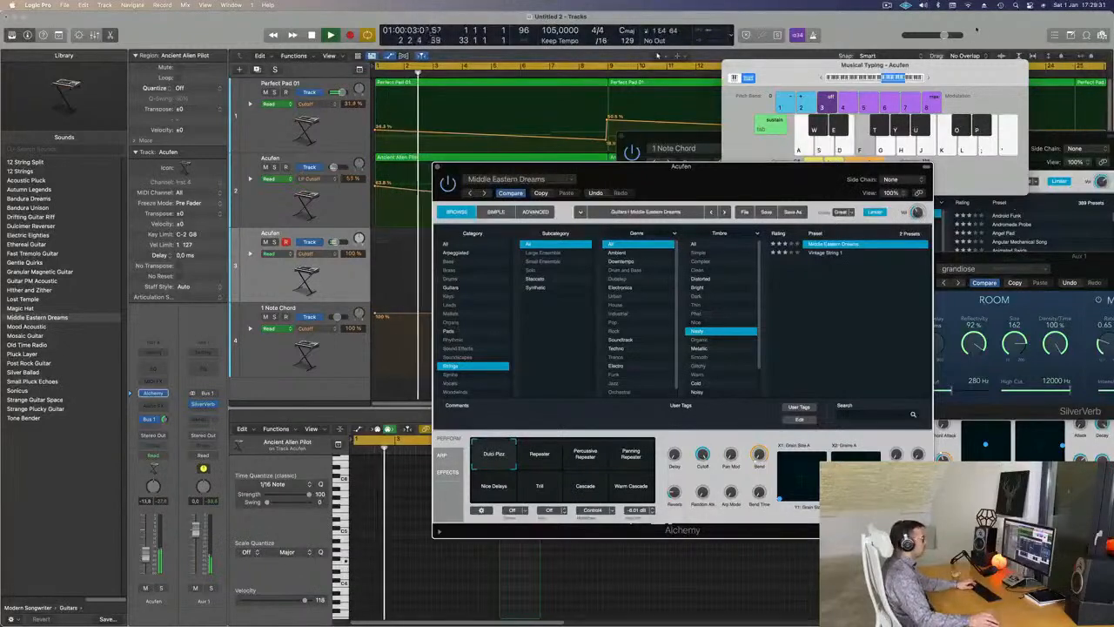
- Audition the Middle Eastern Dreams preset by playing Musical Typing notes along with the arrangement
{"action": "left_click", "coordinate": [822, 78]}
{"action": "key", "text": "f"}
{"action": "key", "text": "g"}
{"action": "key", "text": "d"}
{"action": "left_click", "coordinate": [929, 78]}
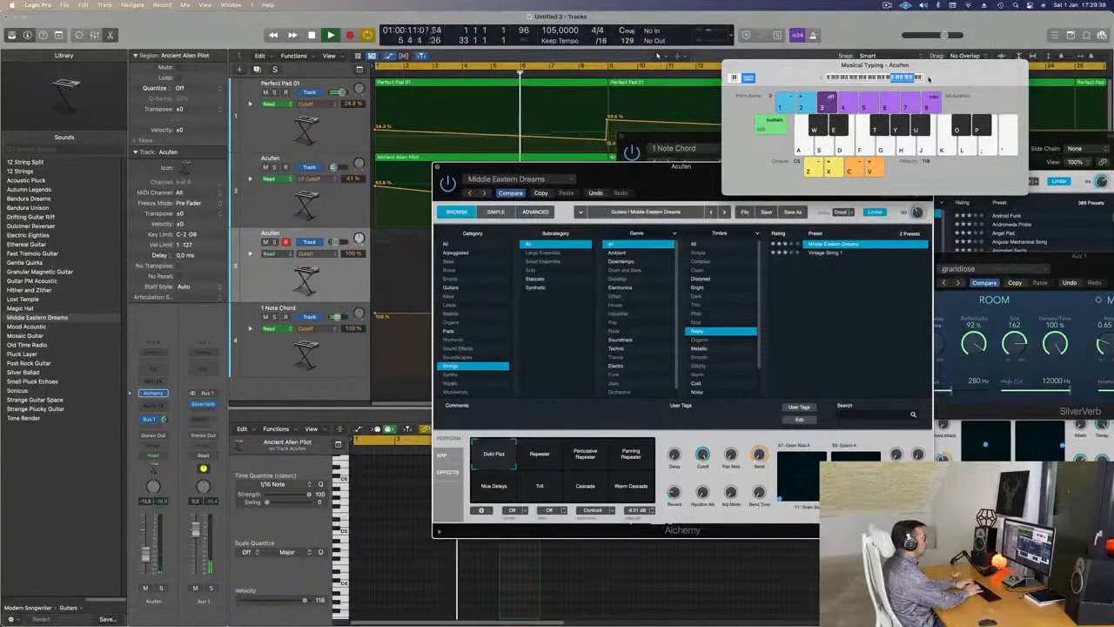
{"action": "key", "text": "s"}
{"action": "key", "text": "a"}
{"action": "key", "text": "s"}
{"action": "key", "text": "d"}
{"action": "key", "text": "a"}
{"action": "left_click_drag", "start_coordinate": [703, 174], "coordinate": [902, 248]}
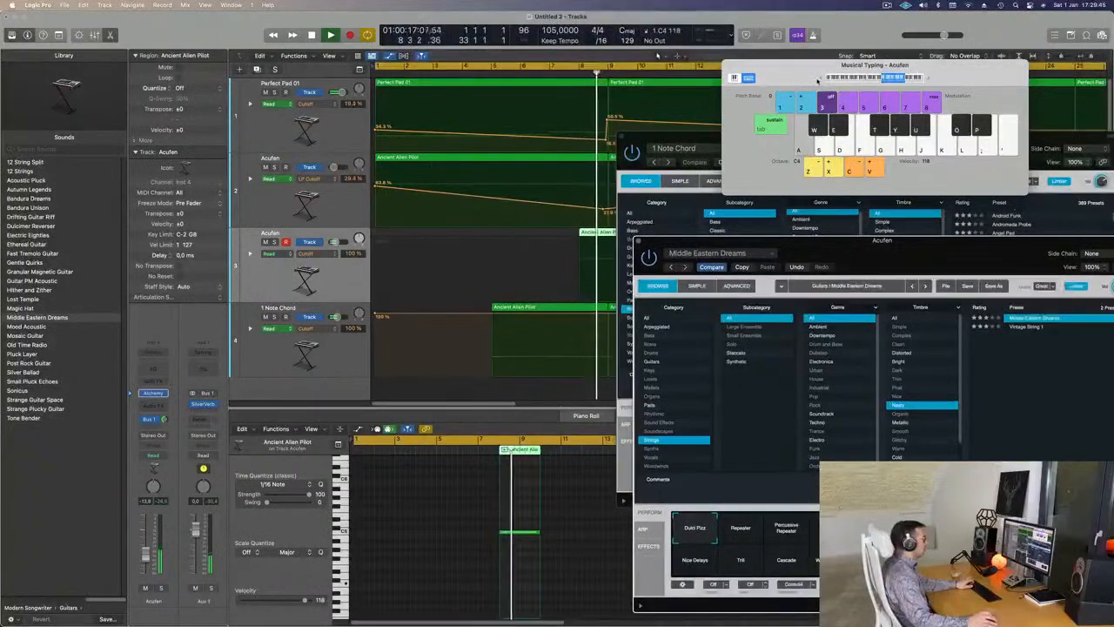
{"action": "key", "text": "z"}
{"action": "key", "text": "d"}
{"action": "left_click", "coordinate": [538, 73]}
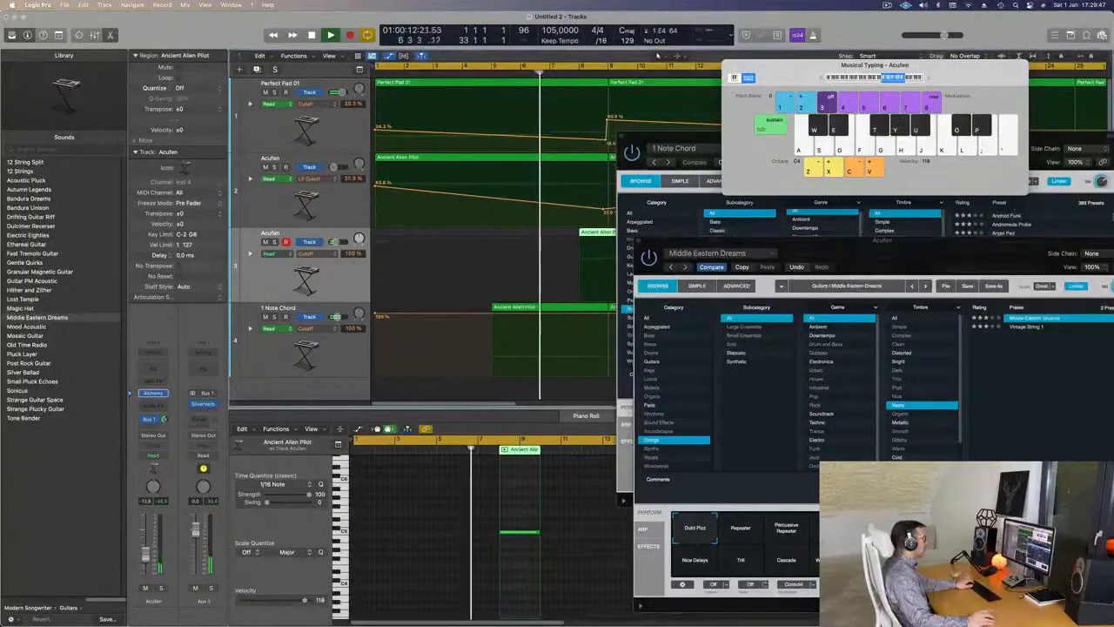
{"action": "key", "text": "Return"}
{"action": "key", "text": "space"}
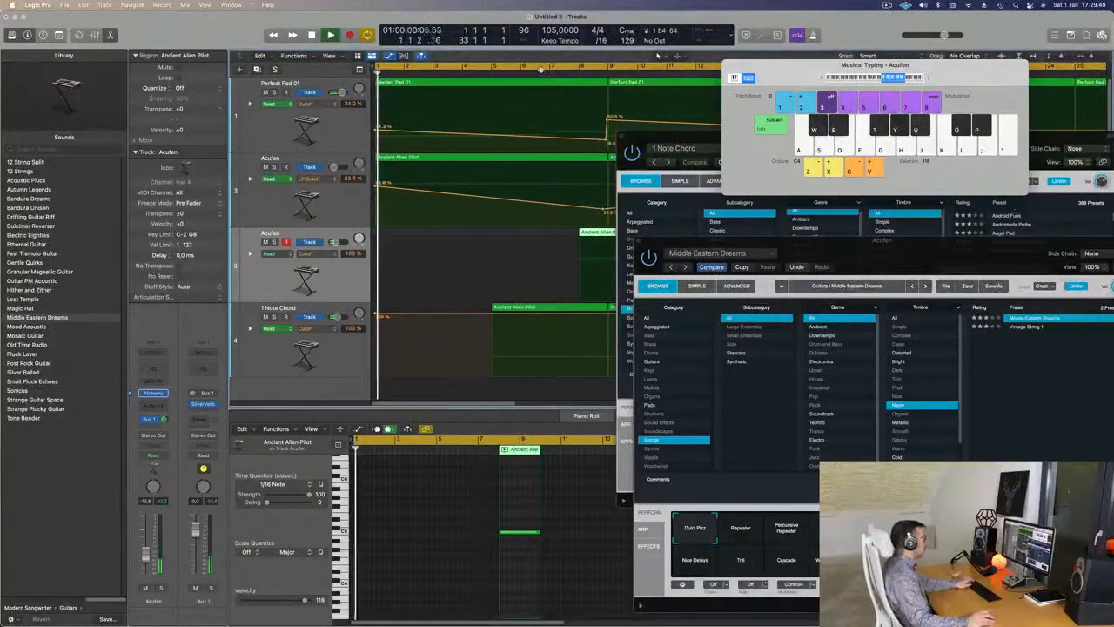
{"action": "key", "text": "a"}
{"action": "key", "text": "s"}
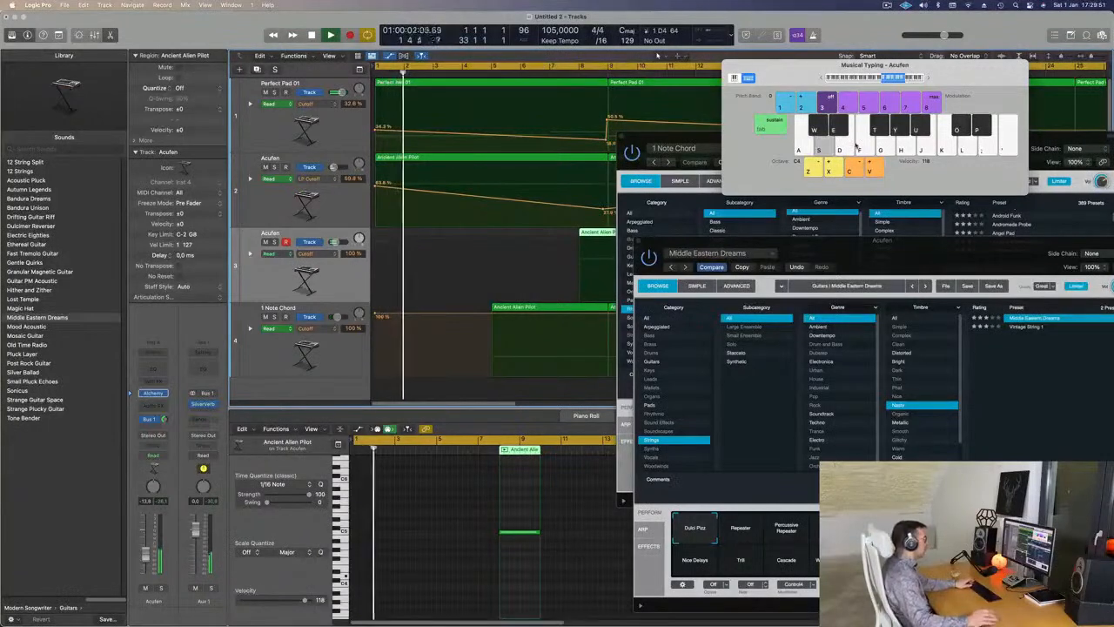
{"action": "left_click_drag", "start_coordinate": [969, 257], "coordinate": [740, 165]}
- Try Repeater and Percussive Repeater, then settle on Alchemy's Panning Repeater arpeggio pattern
{"action": "left_click", "coordinate": [539, 442]}
{"action": "left_click", "coordinate": [592, 442]}
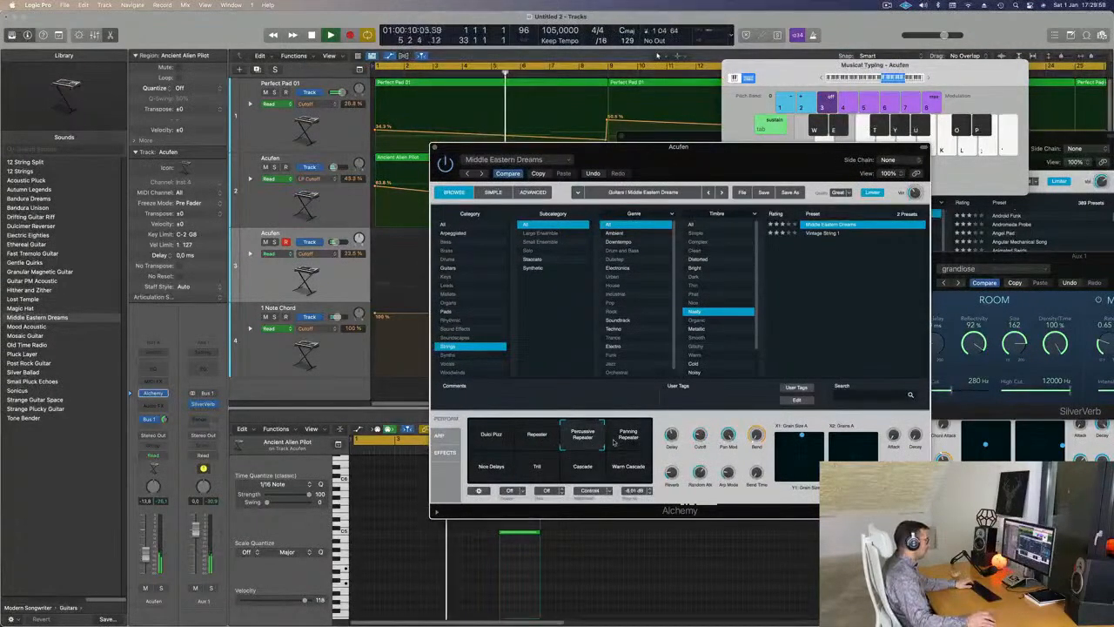
{"action": "left_click", "coordinate": [628, 442]}
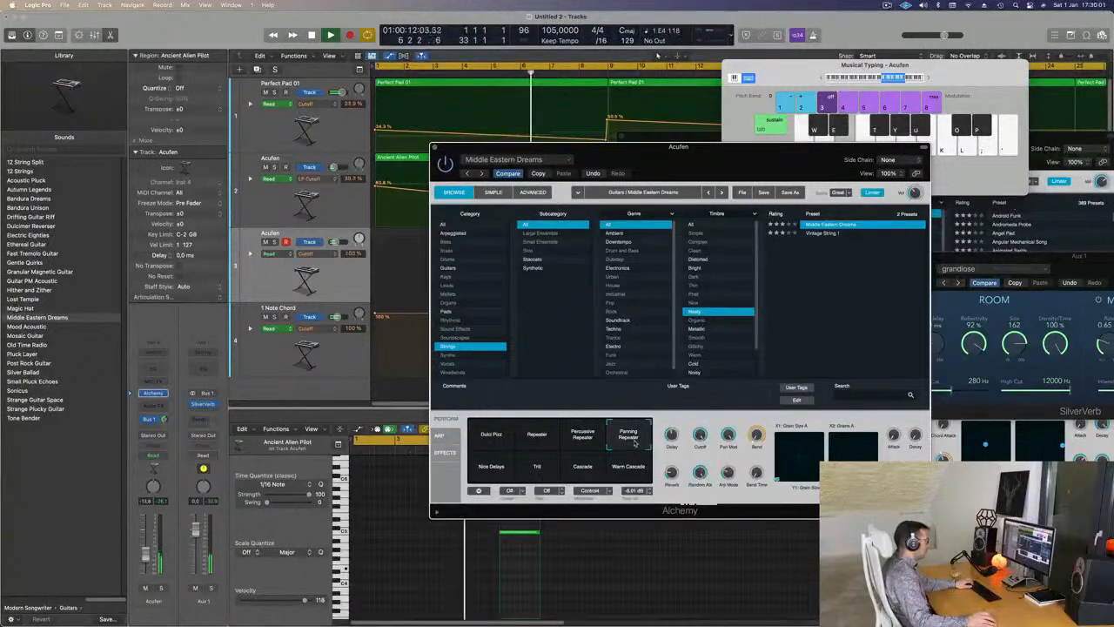
{"action": "left_click_drag", "start_coordinate": [742, 158], "coordinate": [1033, 259]}
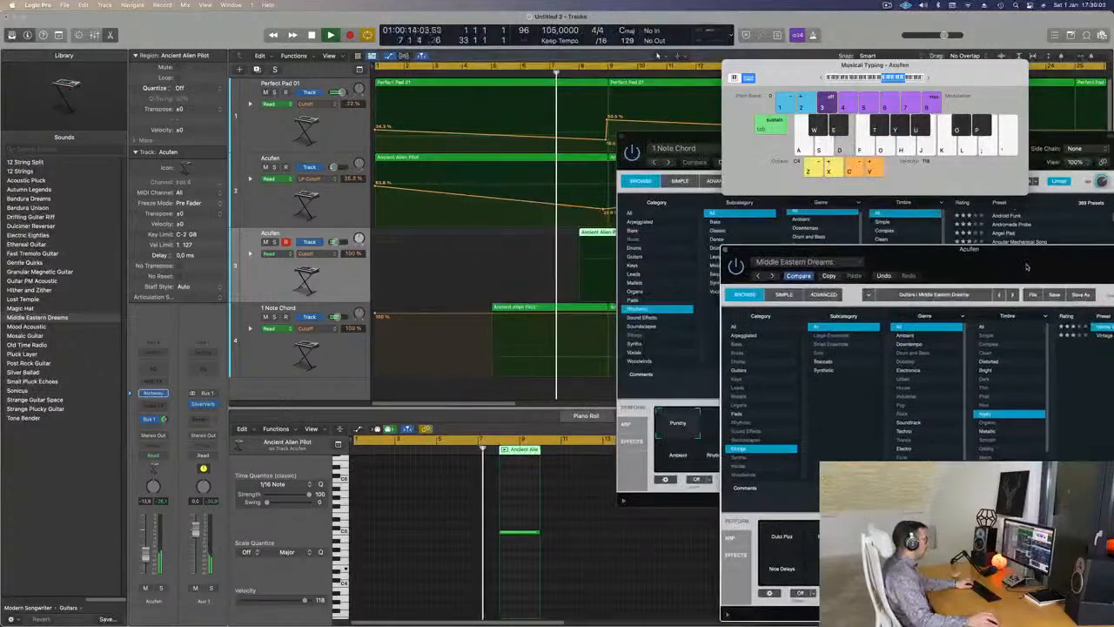
{"action": "left_click_drag", "start_coordinate": [683, 142], "coordinate": [974, 138]}
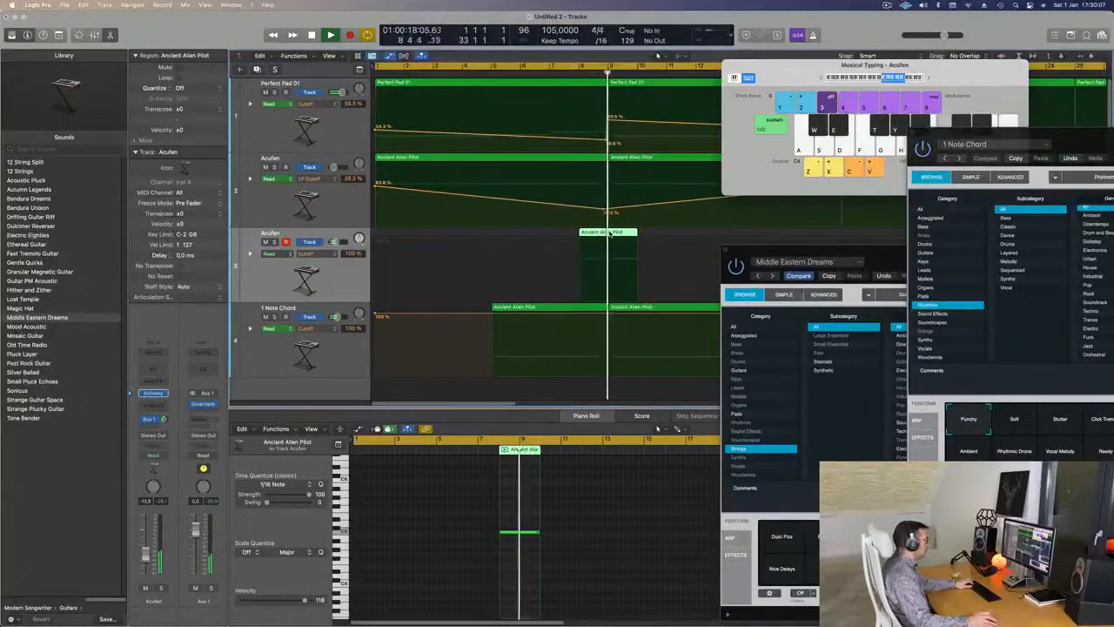
- Transpose the region's single note down an octave in the Piano Roll
{"action": "double_click", "coordinate": [612, 232]}
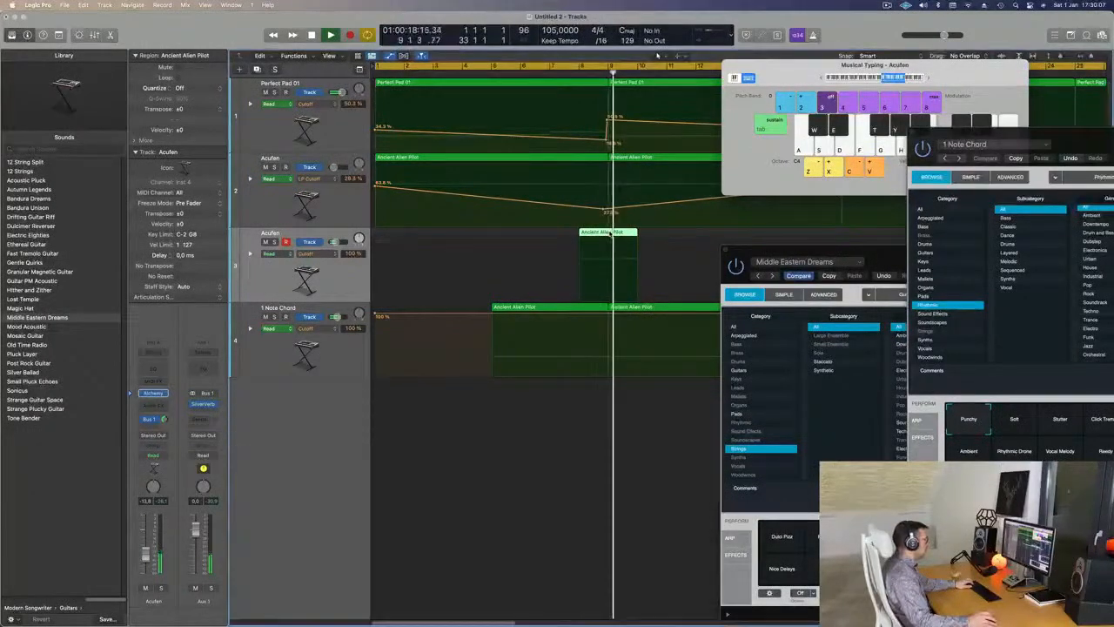
{"action": "double_click", "coordinate": [611, 233]}
{"action": "left_click", "coordinate": [519, 531]}
{"action": "key", "text": "alt+shift+Down"}
{"action": "key", "text": "alt+shift+Down"}
{"action": "key", "text": "alt+shift+Up"}
{"action": "key", "text": "space"}
{"action": "key", "text": "Return"}
{"action": "key", "text": "space"}
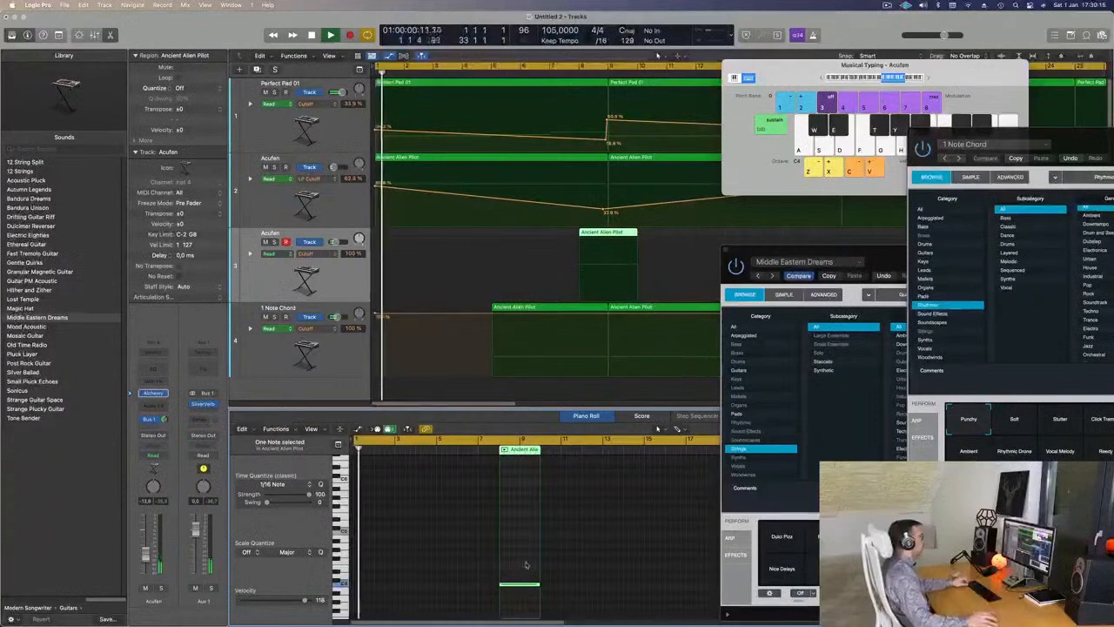
- Move the Ancient Alien Pilot region so it starts at bar 7
{"action": "left_click_drag", "start_coordinate": [605, 235], "coordinate": [576, 238]}
{"action": "left_click_drag", "start_coordinate": [1075, 141], "coordinate": [822, 84]}
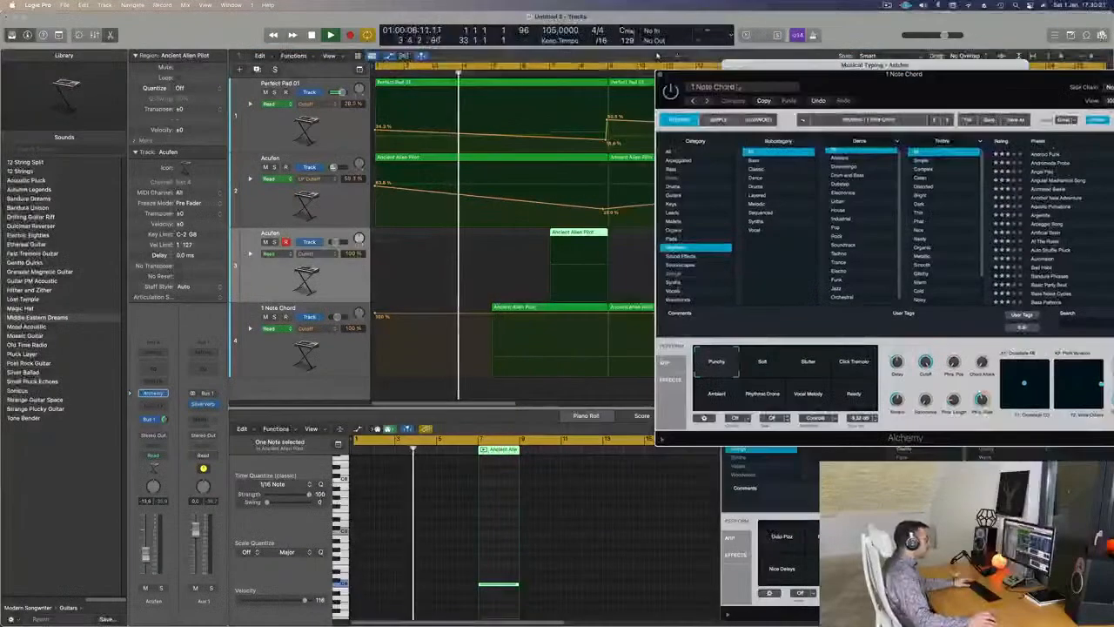
{"action": "left_click", "coordinate": [661, 74]}
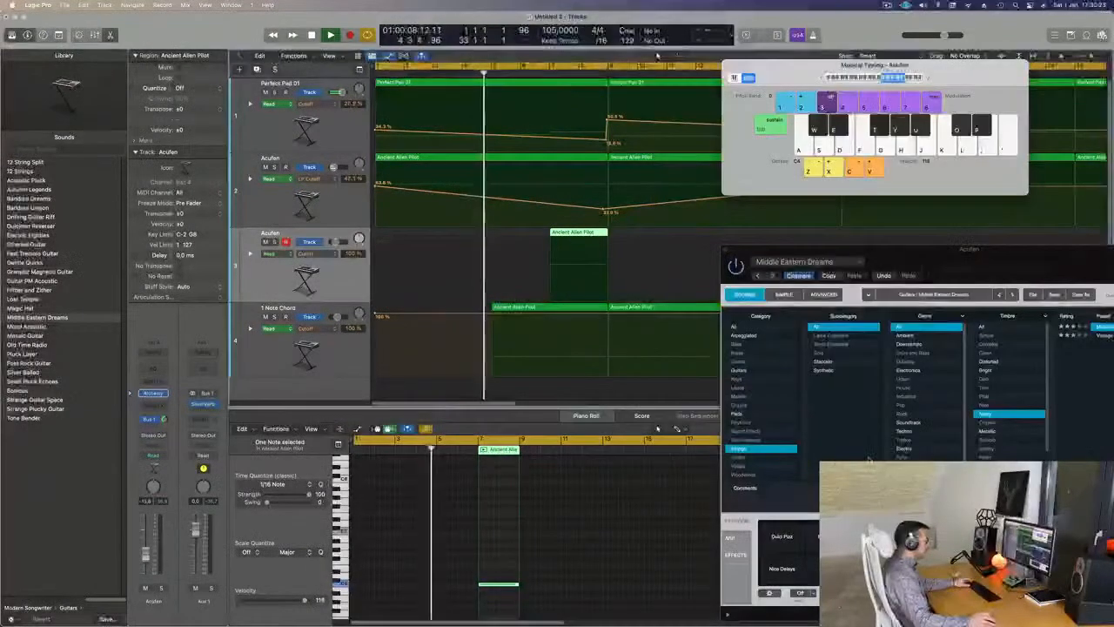
- Start the cycle at bar 5 and try Alchemy's Warm Cascade, Cascade and Trill patterns
{"action": "left_click_drag", "start_coordinate": [886, 249], "coordinate": [632, 152]}
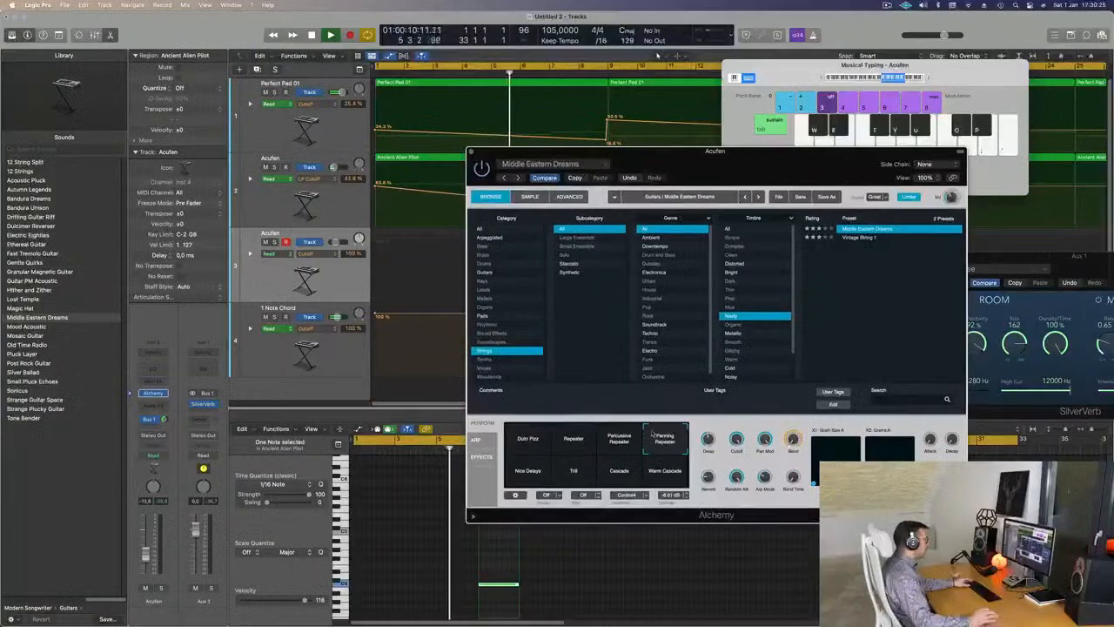
{"action": "left_click_drag", "start_coordinate": [729, 157], "coordinate": [834, 239]}
{"action": "key", "text": "Return"}
{"action": "left_click_drag", "start_coordinate": [949, 248], "coordinate": [819, 206]}
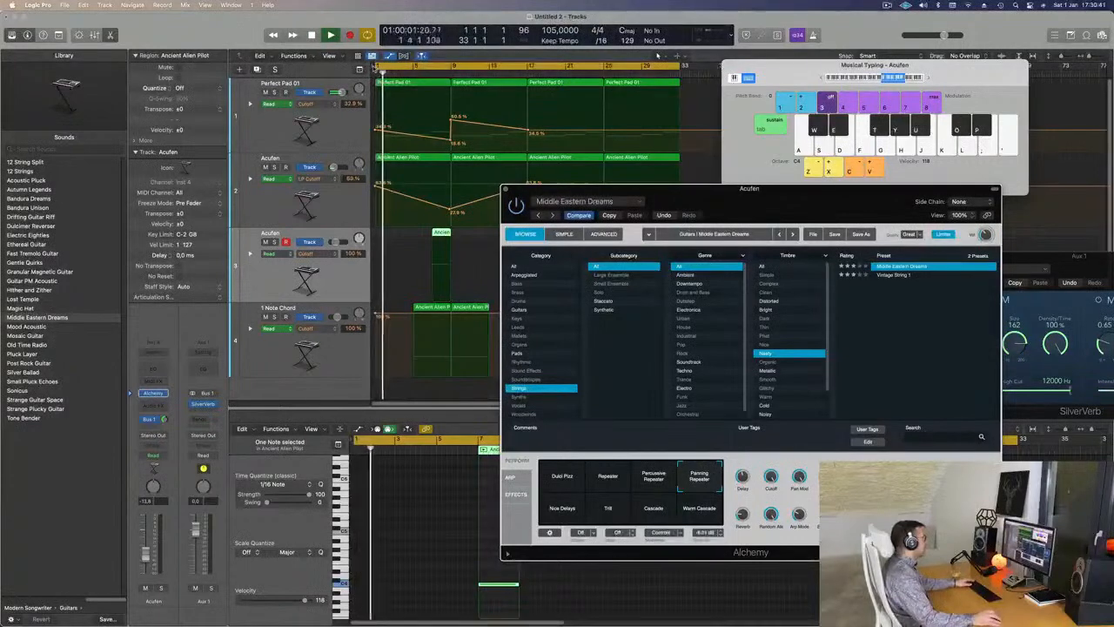
{"action": "left_click_drag", "start_coordinate": [375, 67], "coordinate": [414, 67]}
{"action": "mouse_move", "coordinate": [655, 204]}
{"action": "left_mouse_down"}
{"action": "mouse_move", "coordinate": [576, 212]}
{"action": "mouse_move", "coordinate": [671, 203]}
{"action": "left_mouse_up"}
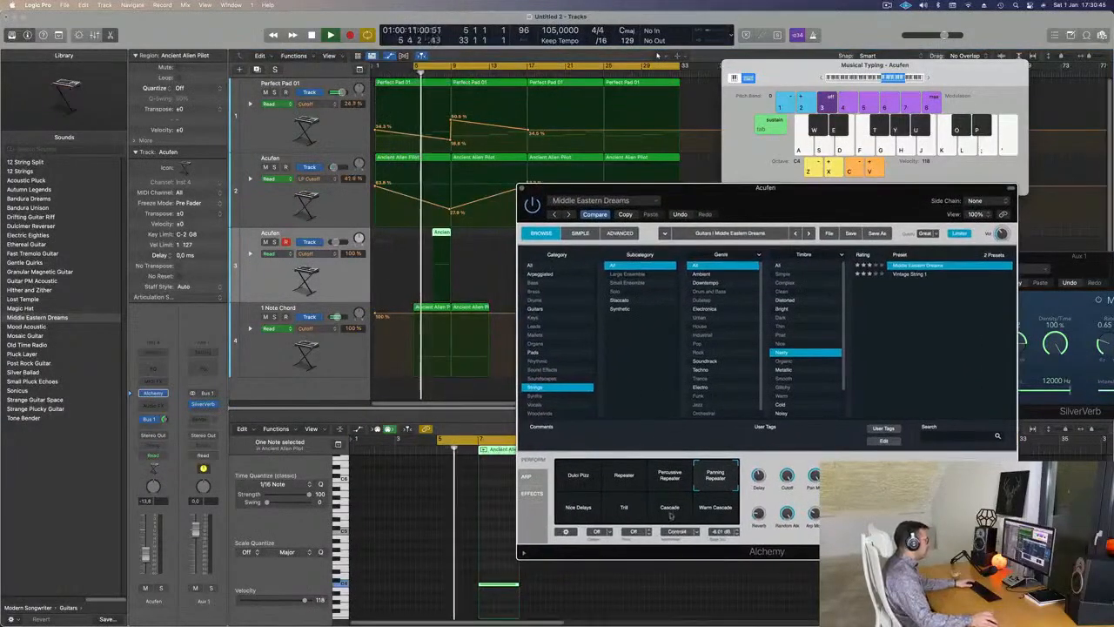
{"action": "left_click", "coordinate": [715, 510]}
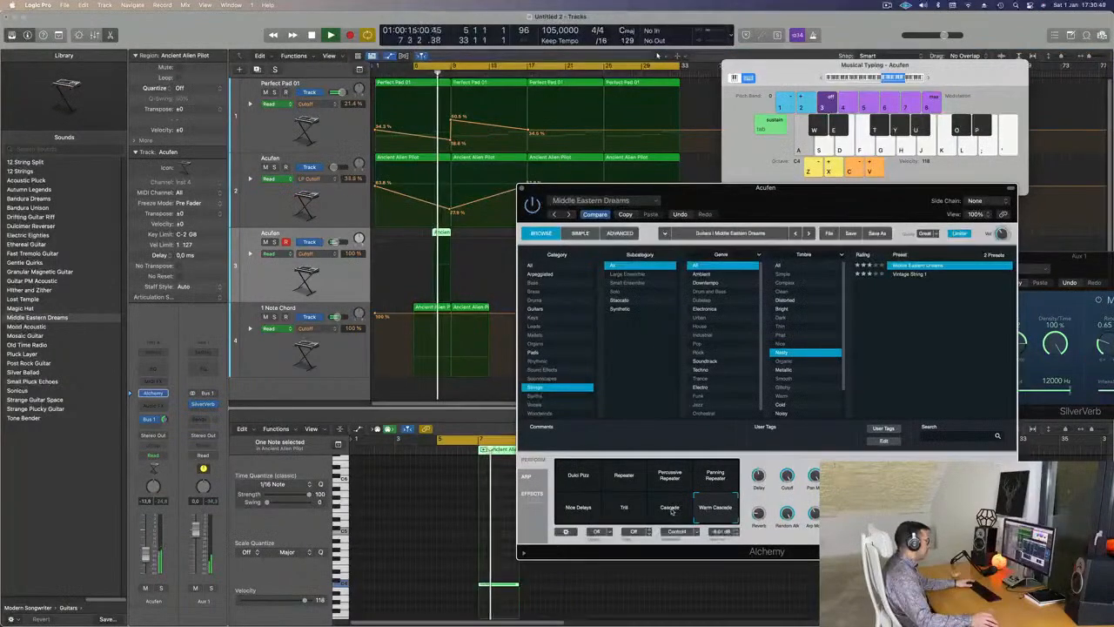
{"action": "left_click", "coordinate": [671, 512]}
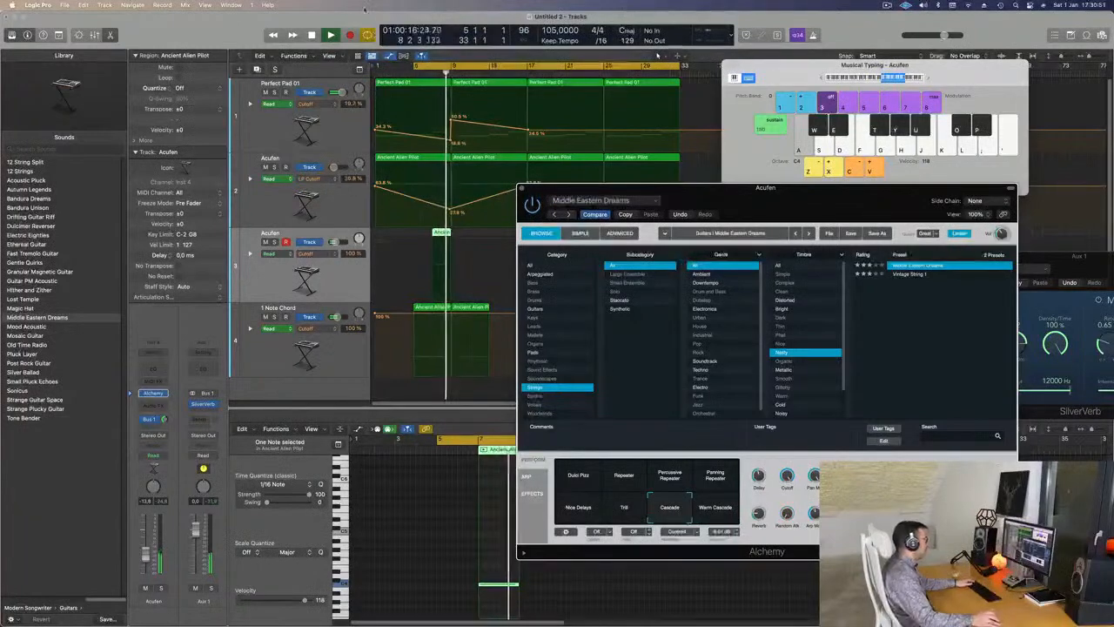
{"action": "key", "text": "space"}
{"action": "left_click", "coordinate": [433, 74]}
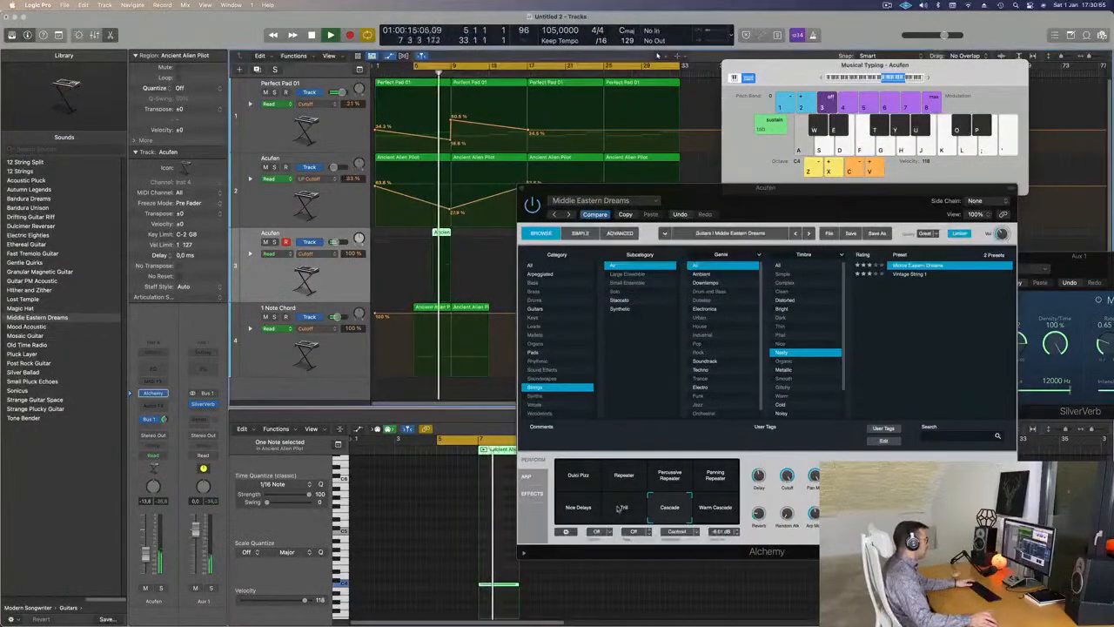
{"action": "left_click", "coordinate": [624, 508]}
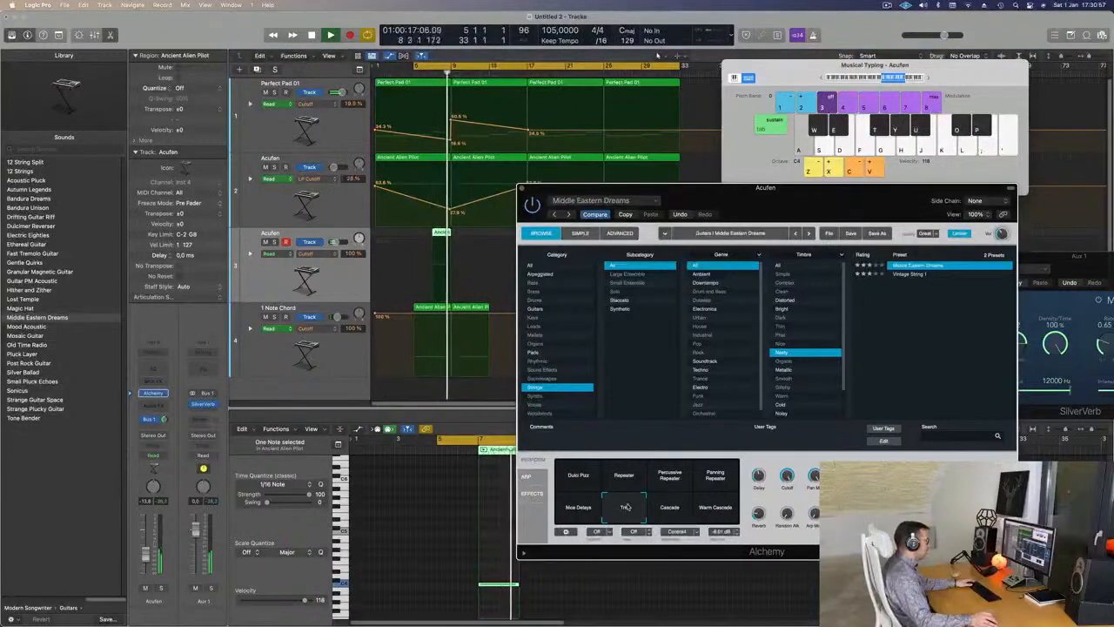
{"action": "left_click", "coordinate": [657, 54]}
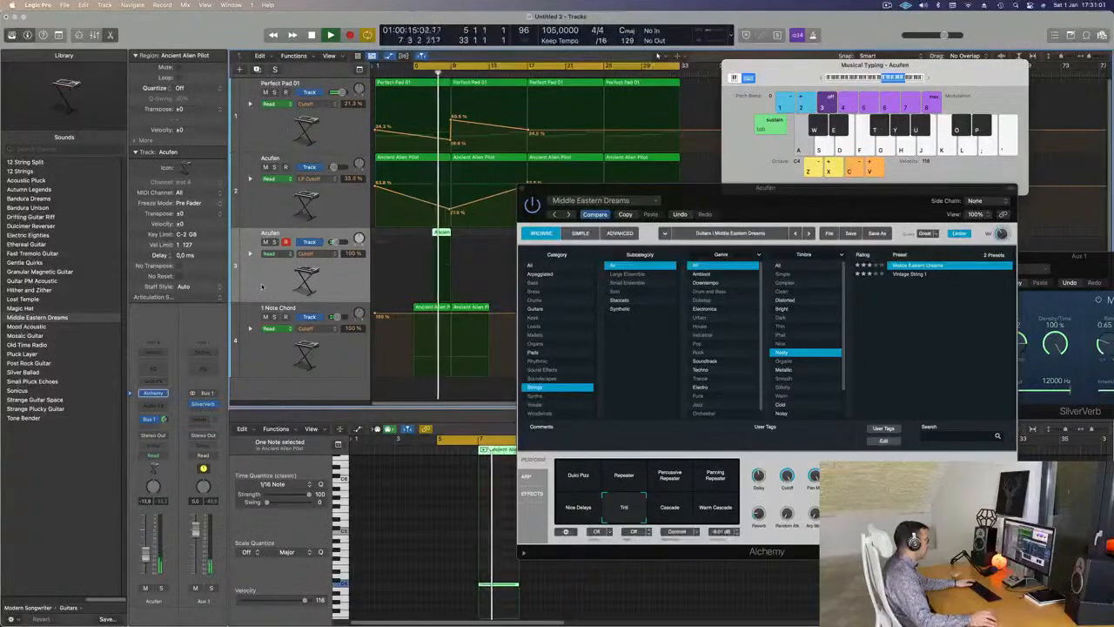
- Compare the Acufen track soloed and unsoloed during playback from bar 5
{"action": "left_click", "coordinate": [275, 242]}
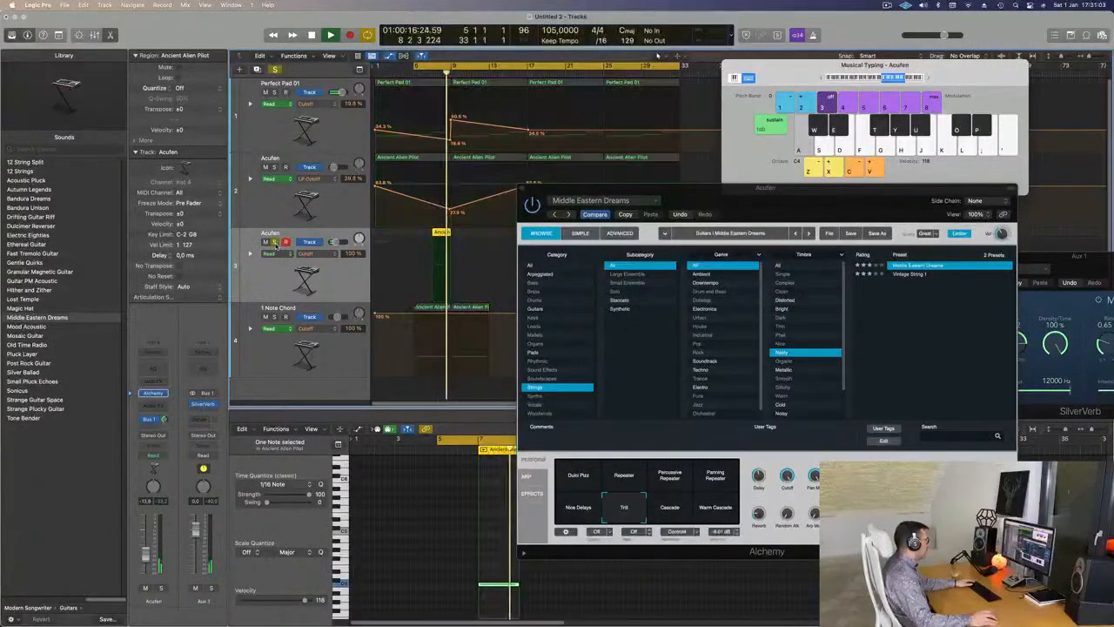
{"action": "key", "text": "space"}
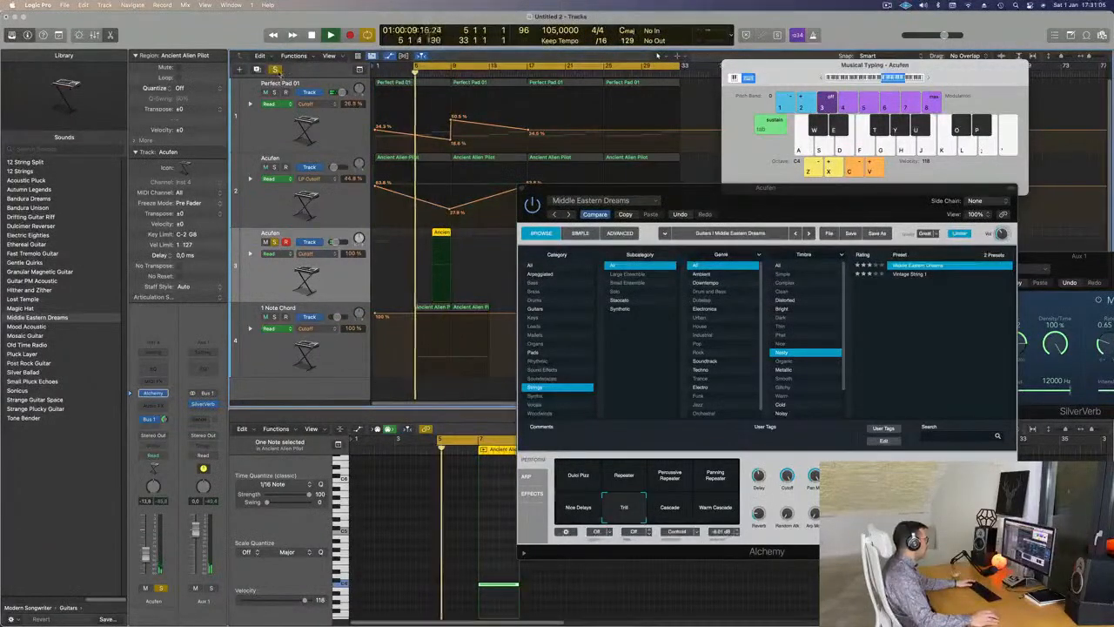
{"action": "left_click", "coordinate": [275, 68]}
{"action": "key", "text": "space"}
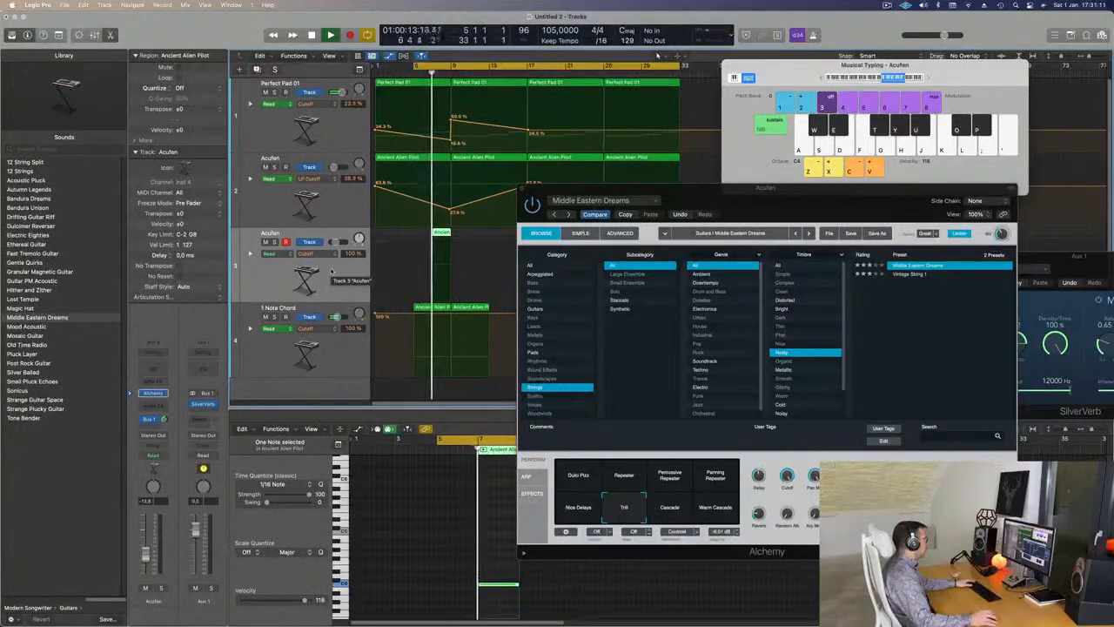
{"action": "left_click", "coordinate": [275, 242]}
{"action": "left_click", "coordinate": [275, 243]}
{"action": "key", "text": "space"}
{"action": "key", "text": "space"}
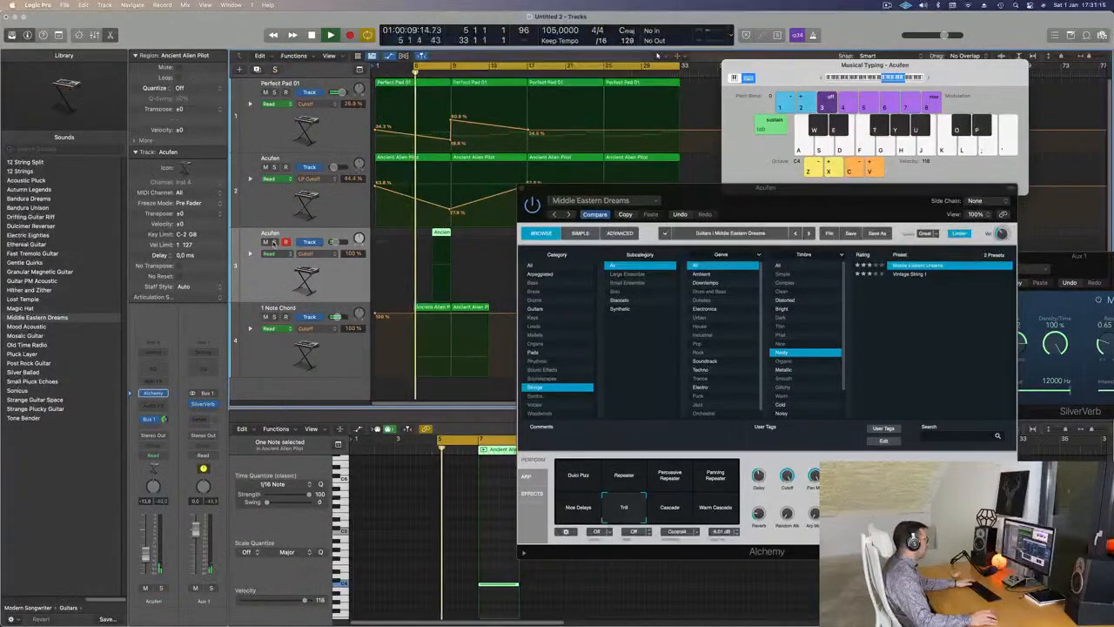
{"action": "left_click", "coordinate": [273, 242]}
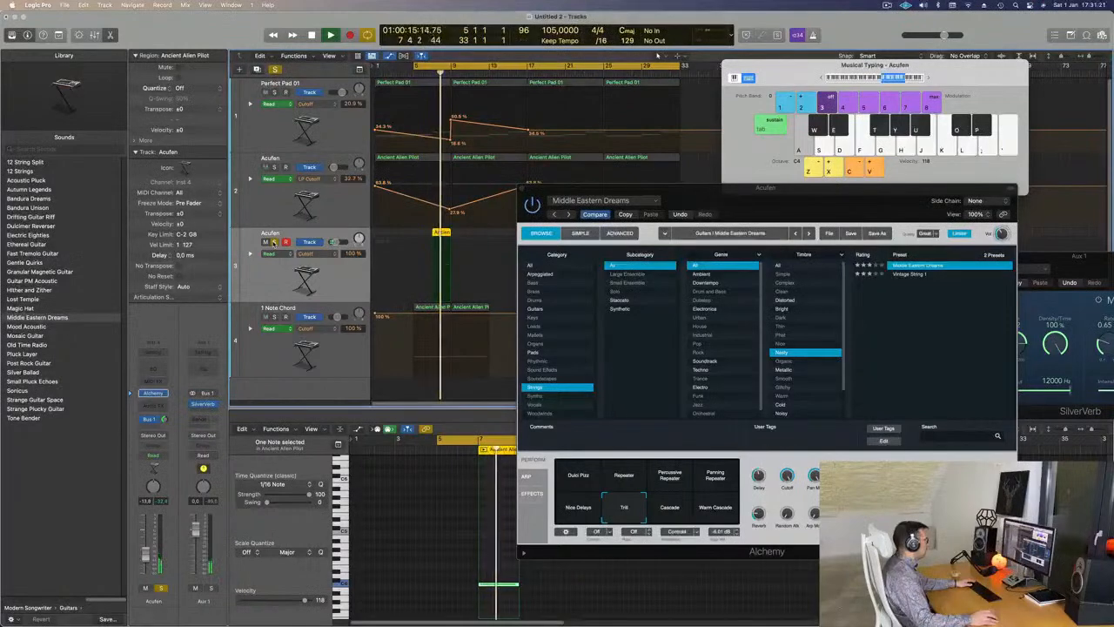
{"action": "left_click", "coordinate": [275, 243]}
{"action": "key", "text": "space"}
{"action": "key", "text": "space"}
- Switch the performance effect from Nice Delays to Percussive Repeater and shorten the note slightly
{"action": "left_click", "coordinate": [594, 498]}
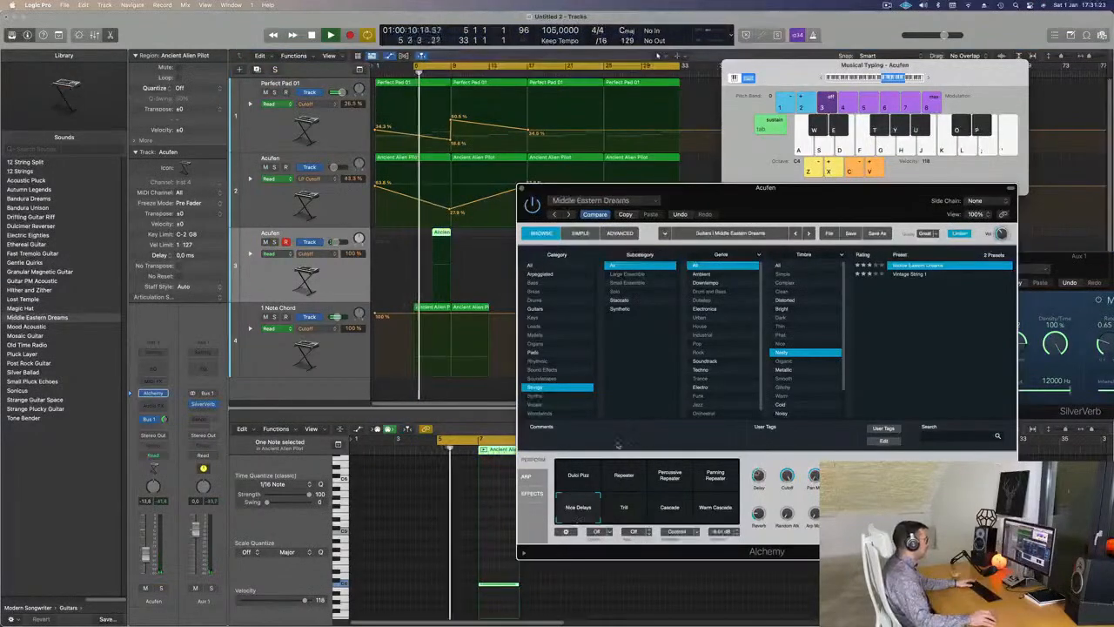
{"action": "left_click_drag", "start_coordinate": [792, 207], "coordinate": [800, 139]}
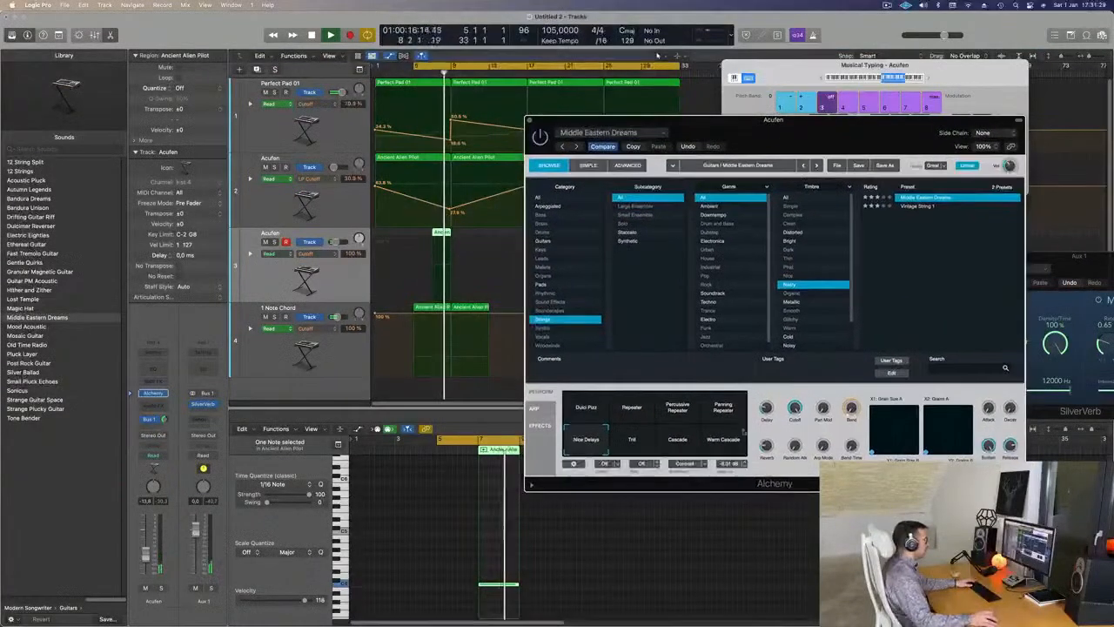
{"action": "left_click", "coordinate": [678, 409]}
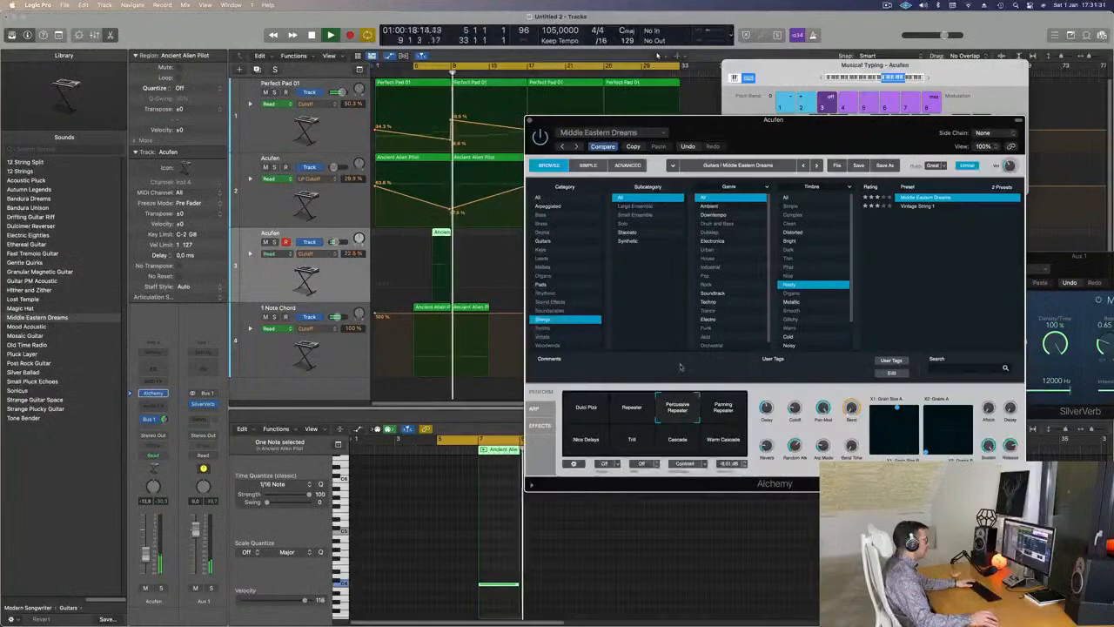
{"action": "key", "text": "space"}
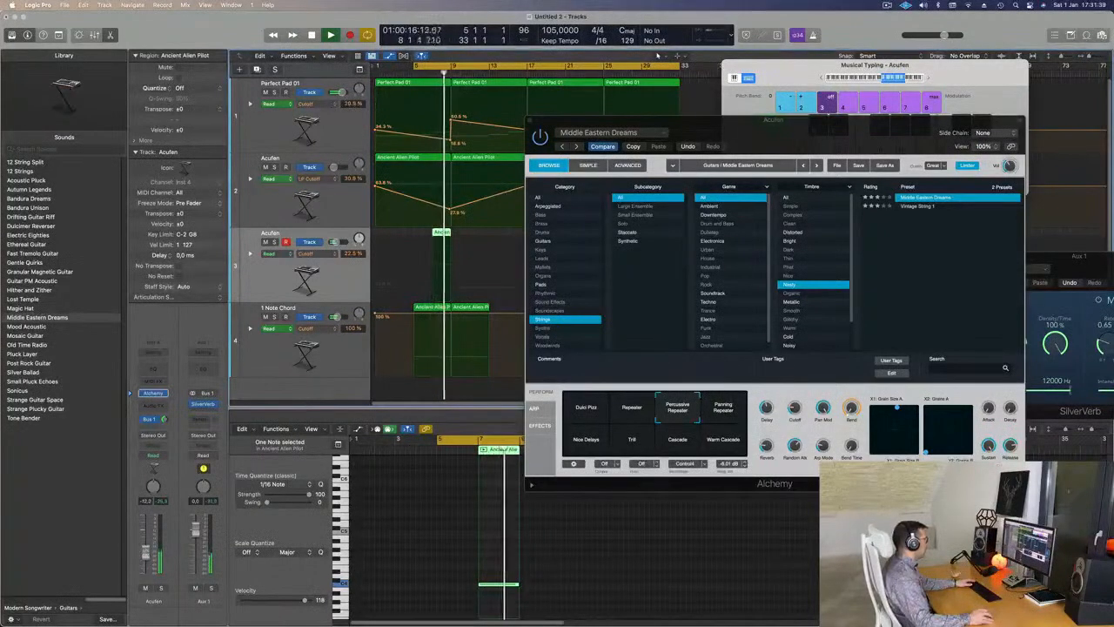
{"action": "left_click_drag", "start_coordinate": [517, 585], "coordinate": [498, 584]}
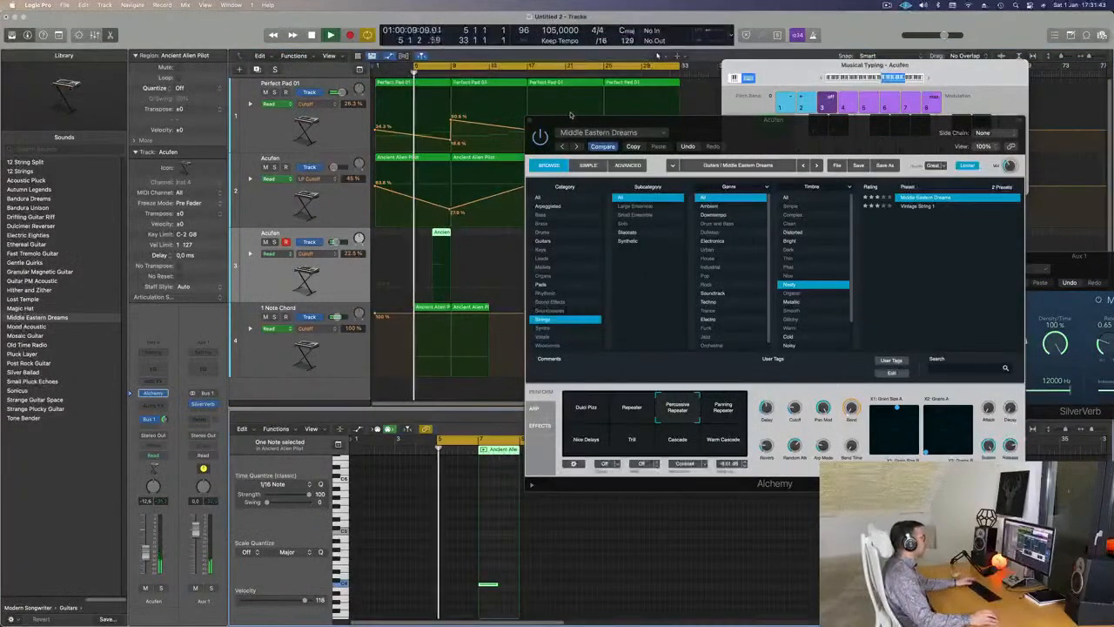
- Close the Alchemy window and scroll back to the start of the arrangement
{"action": "left_click", "coordinate": [529, 121]}
{"action": "scroll", "coordinate": [500, 220], "scroll_direction": "down", "scroll_amount": 5}
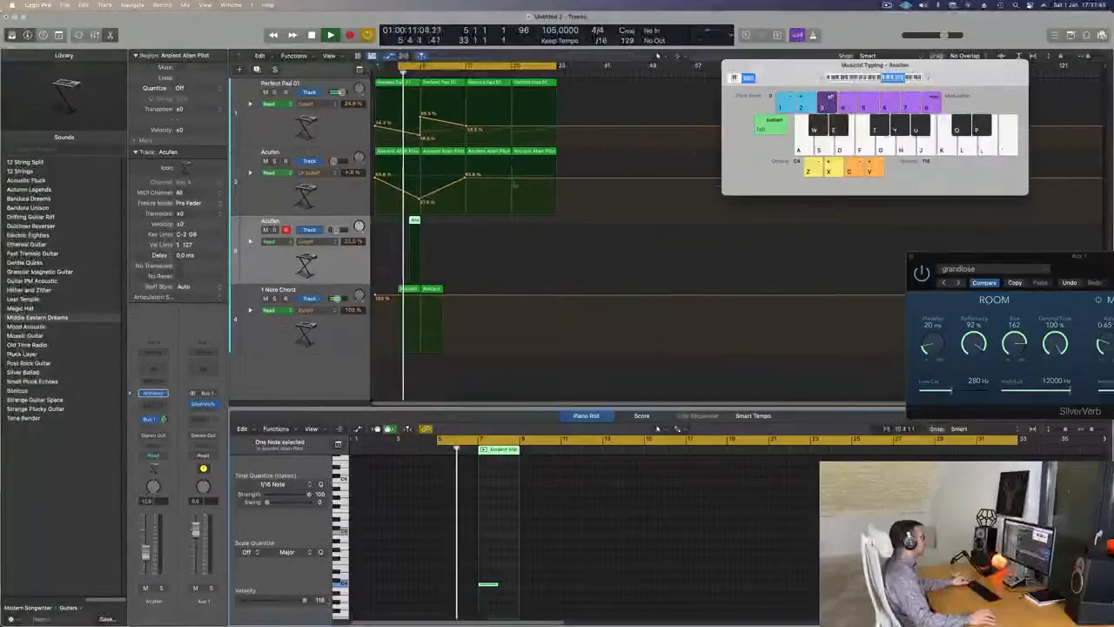
{"action": "scroll", "coordinate": [493, 219], "scroll_direction": "down", "scroll_amount": 3}
{"action": "scroll", "coordinate": [523, 216], "scroll_direction": "left", "scroll_amount": 2}
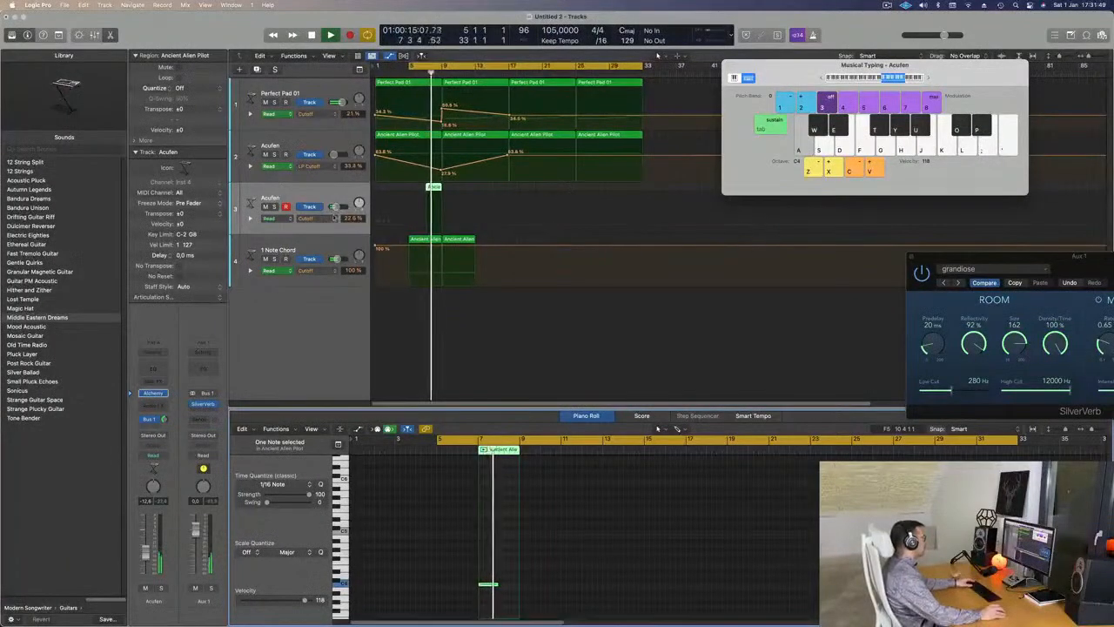
- Extend the cycle to begin at bar 1 and lower the Perfect Pad cutoff node at bar 9
{"action": "key", "text": "space"}
{"action": "left_click_drag", "start_coordinate": [408, 66], "coordinate": [376, 67]}
{"action": "key", "text": "space"}
{"action": "scroll", "coordinate": [320, 166], "scroll_direction": "down", "scroll_amount": 2}
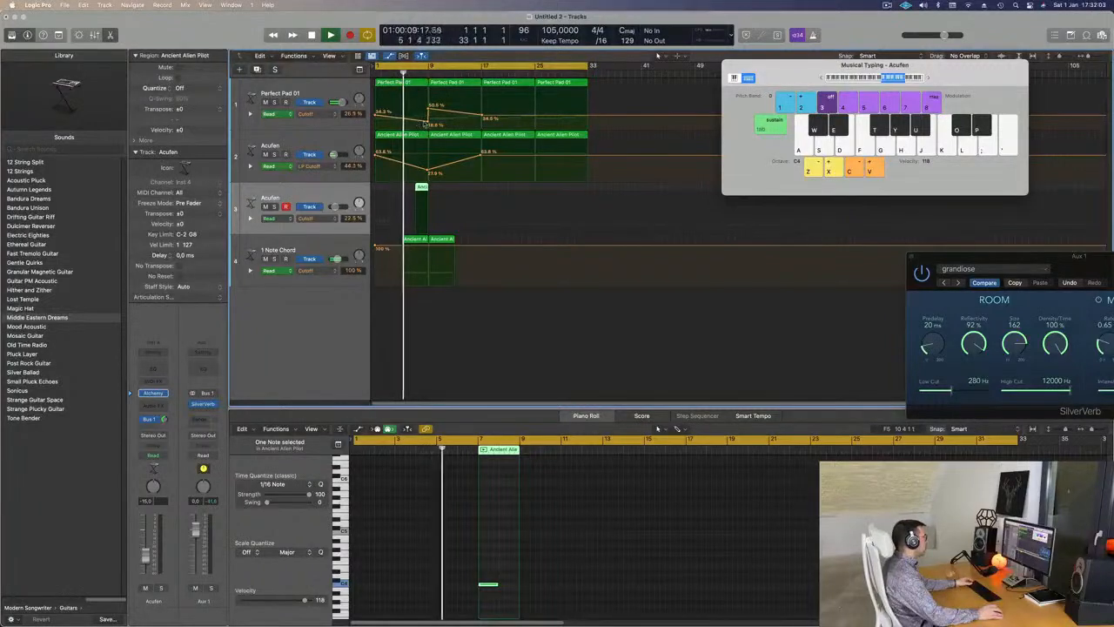
{"action": "left_click_drag", "start_coordinate": [427, 121], "coordinate": [426, 123]}
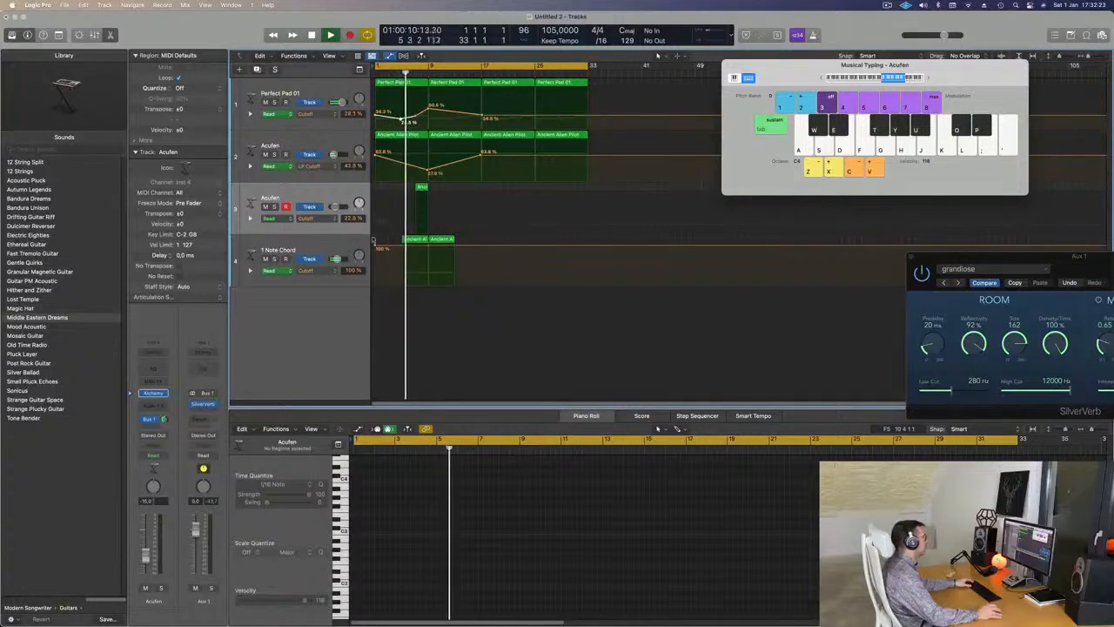
- Drag the Perfect Pad 01 cutoff automation peak left to bar 9, just under 50%
{"action": "left_click", "coordinate": [322, 244]}
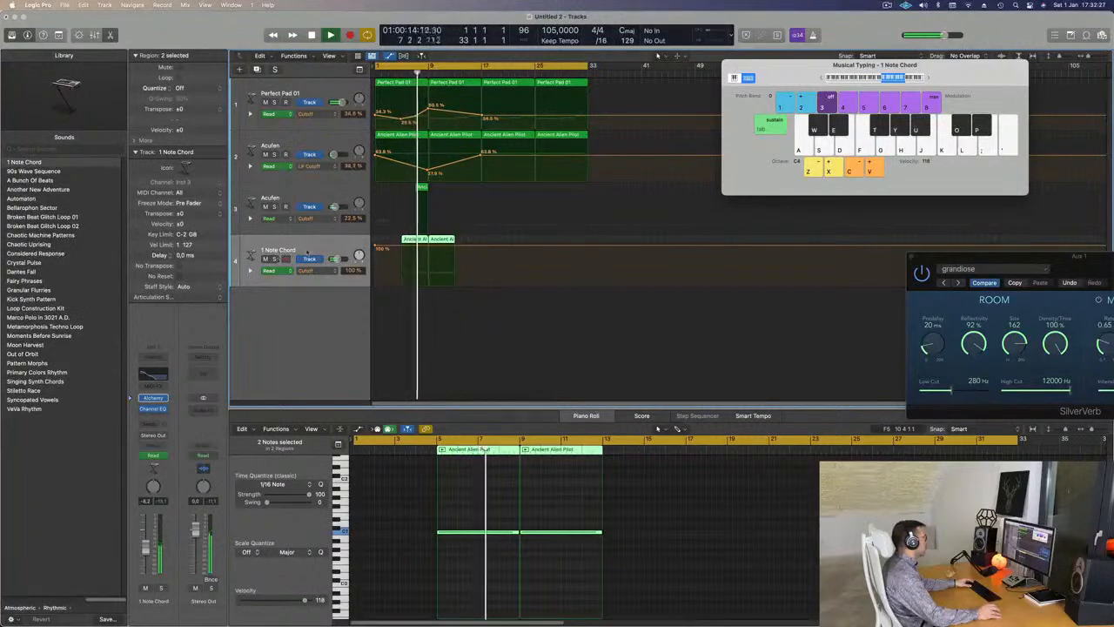
{"action": "key", "text": "super+Left"}
{"action": "key", "text": "super+Right"}
{"action": "key", "text": "super+Right"}
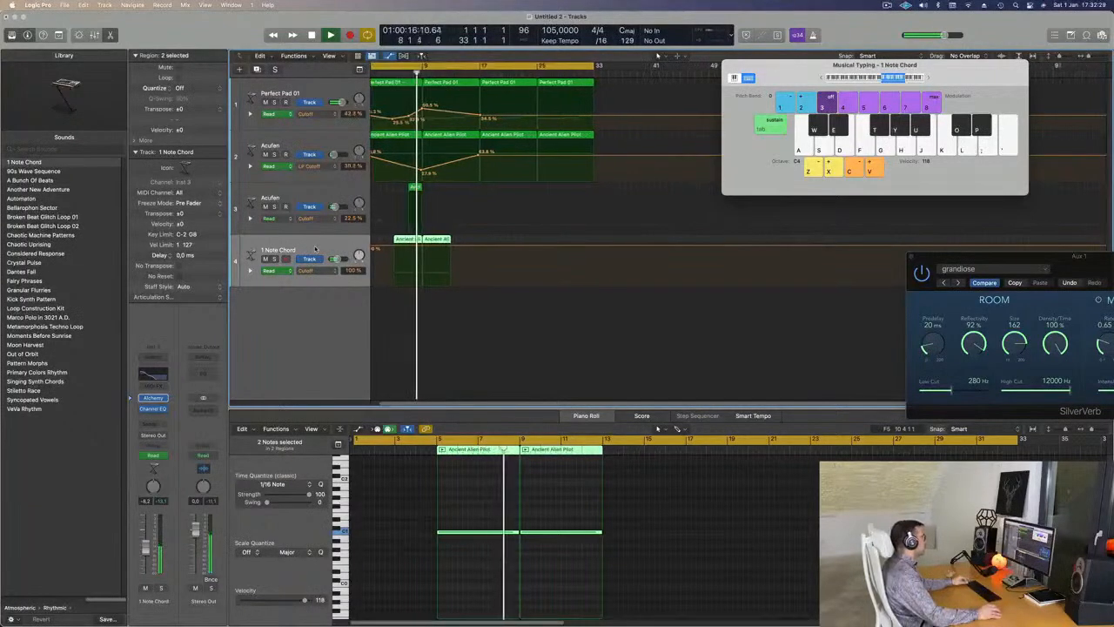
{"action": "key", "text": "super+Left"}
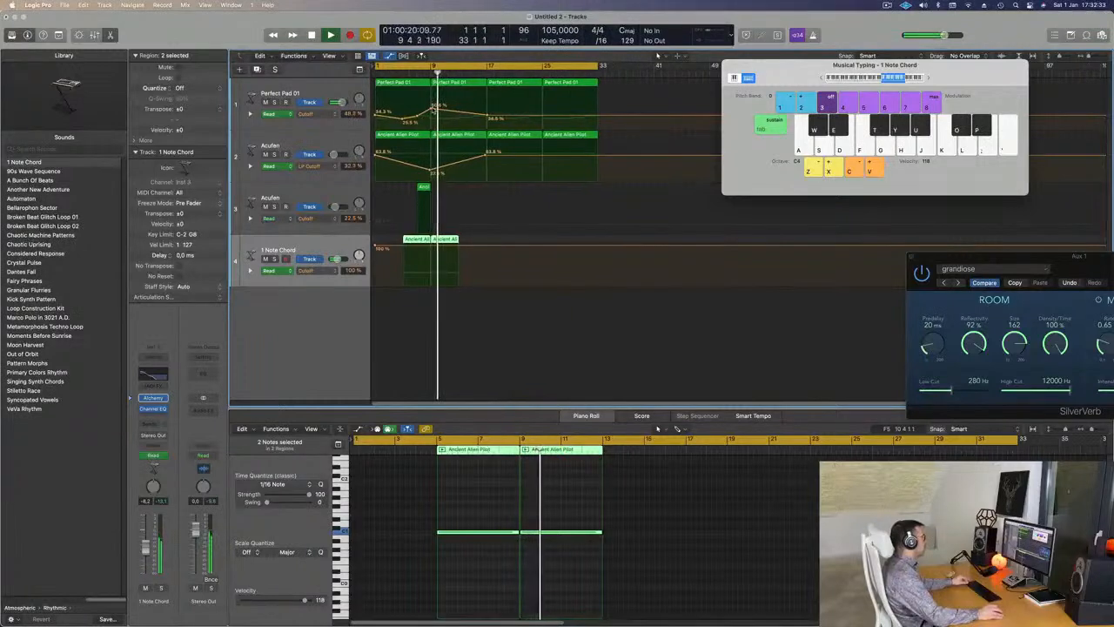
{"action": "left_click", "coordinate": [433, 110]}
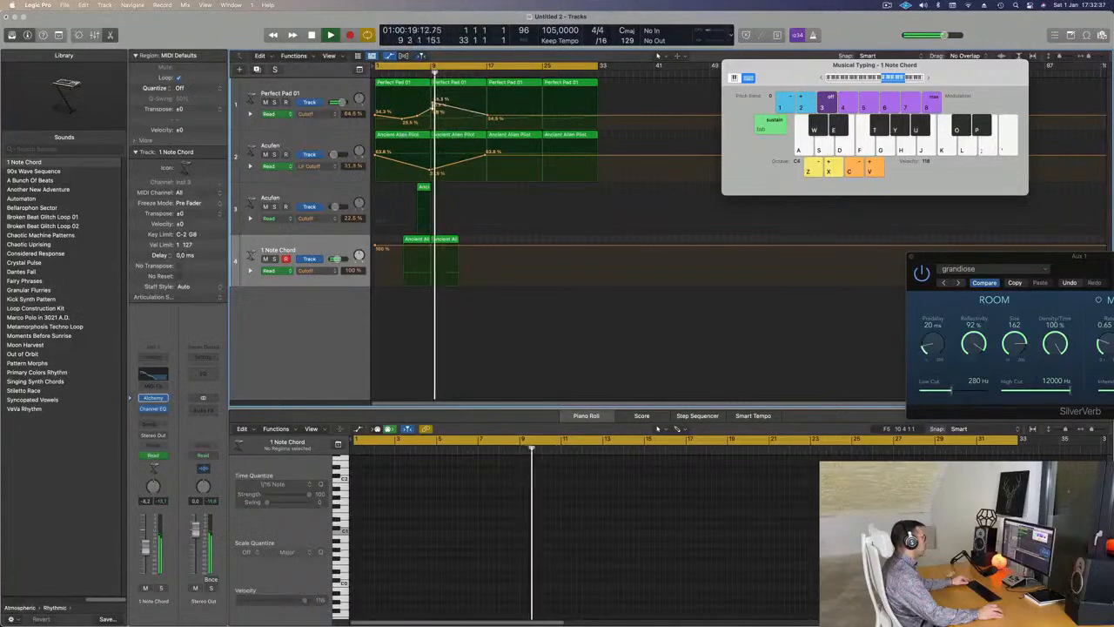
{"action": "left_click_drag", "start_coordinate": [433, 103], "coordinate": [430, 103]}
{"action": "key", "text": "super+Left"}
{"action": "left_click", "coordinate": [294, 85]}
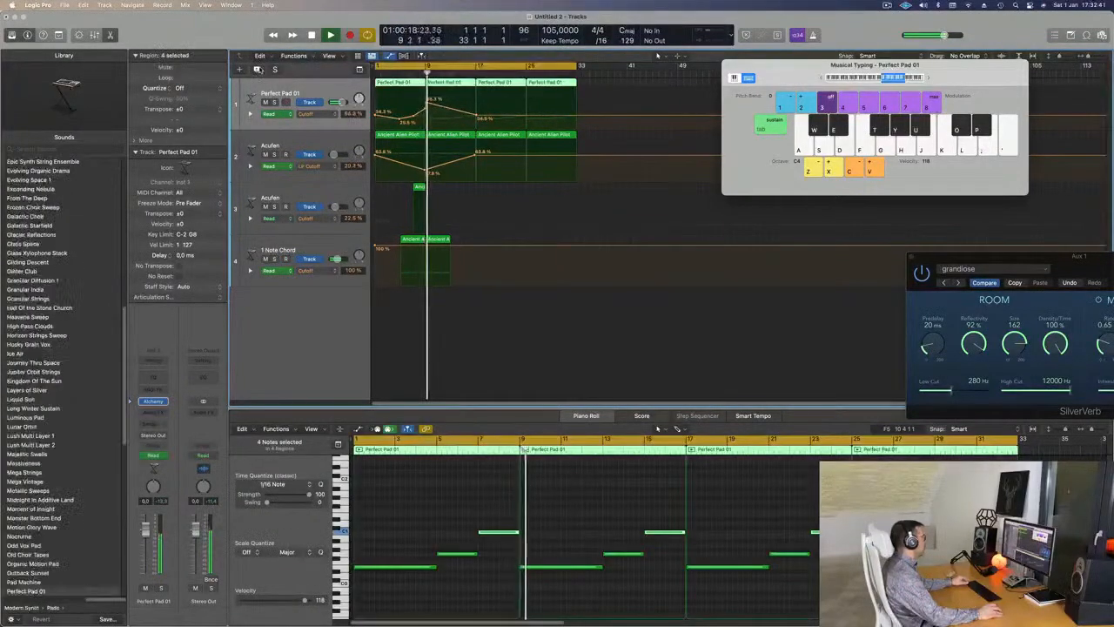
- Duplicate the Perfect Pad 01 track, copy the bar-9 region onto it an octave higher, and play it back
{"action": "key", "text": "super+d"}
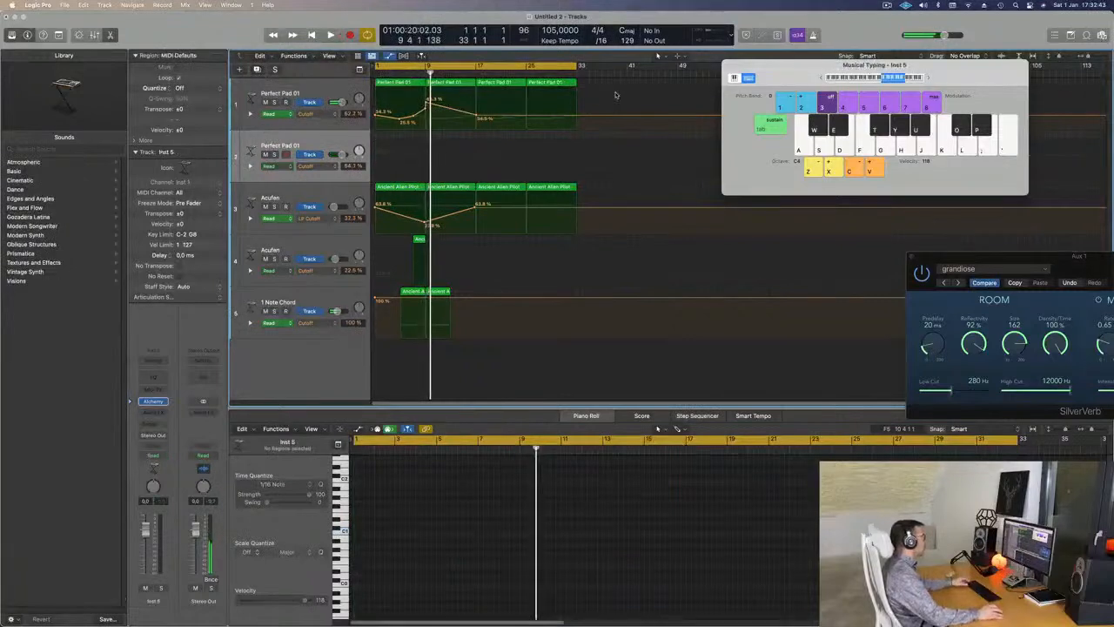
{"action": "left_click", "coordinate": [459, 83]}
{"action": "left_click_drag", "start_coordinate": [453, 113], "coordinate": [460, 157]}
{"action": "left_click_drag", "start_coordinate": [564, 512], "coordinate": [699, 597]}
{"action": "key", "text": "shift+alt+Up"}
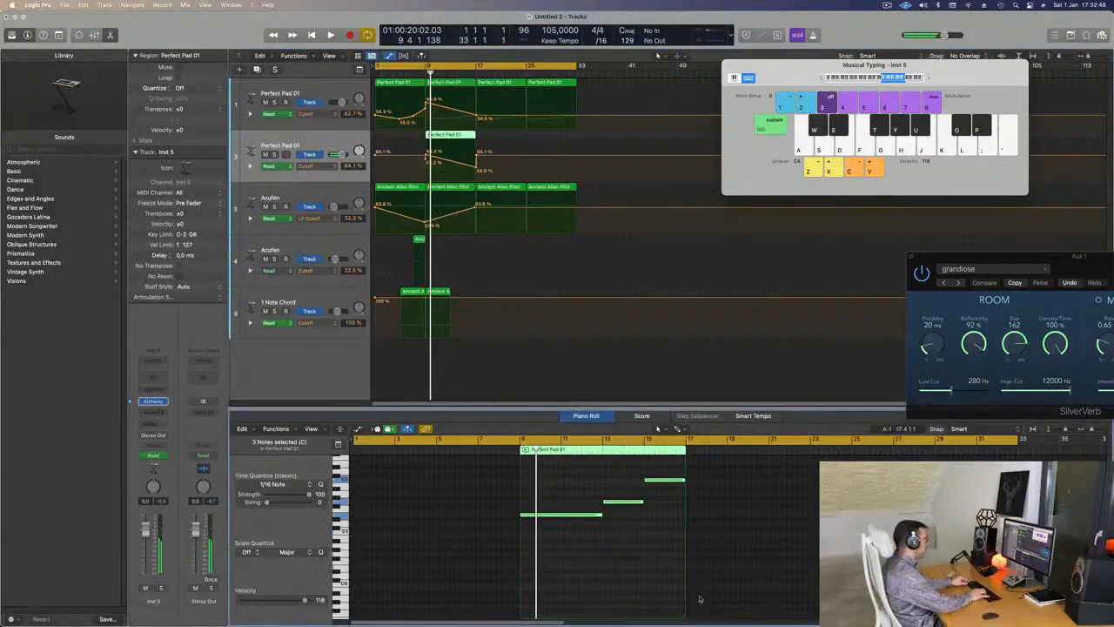
{"action": "key", "text": "Return"}
{"action": "key", "text": "space"}
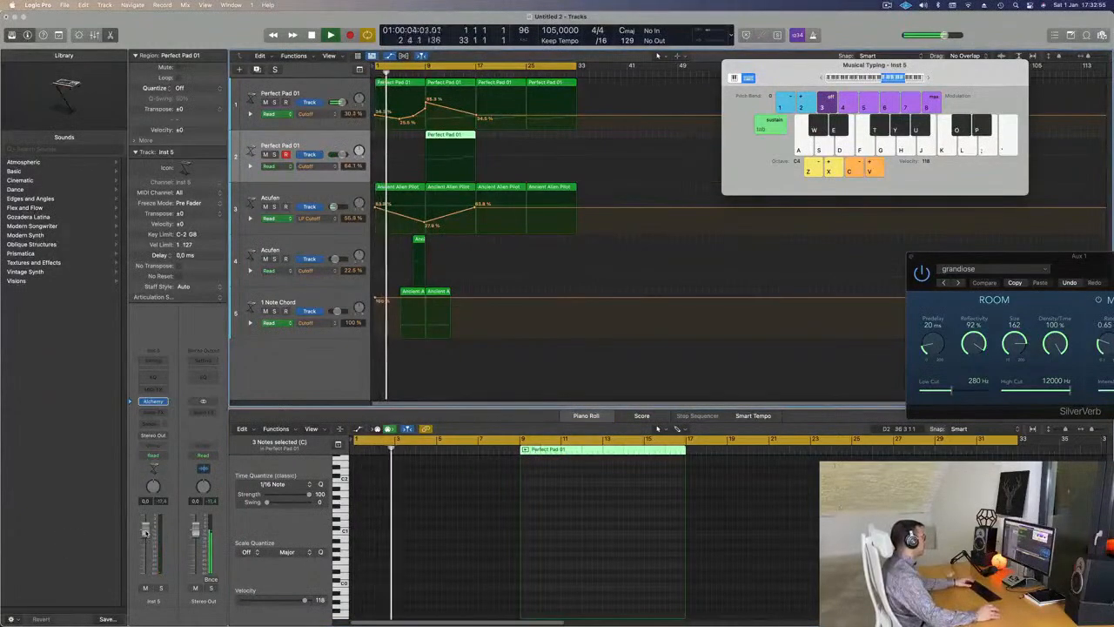
- Send the new track to the SilverVerb aux via Bus 1 at -11.8 dB
{"action": "left_click", "coordinate": [153, 424]}
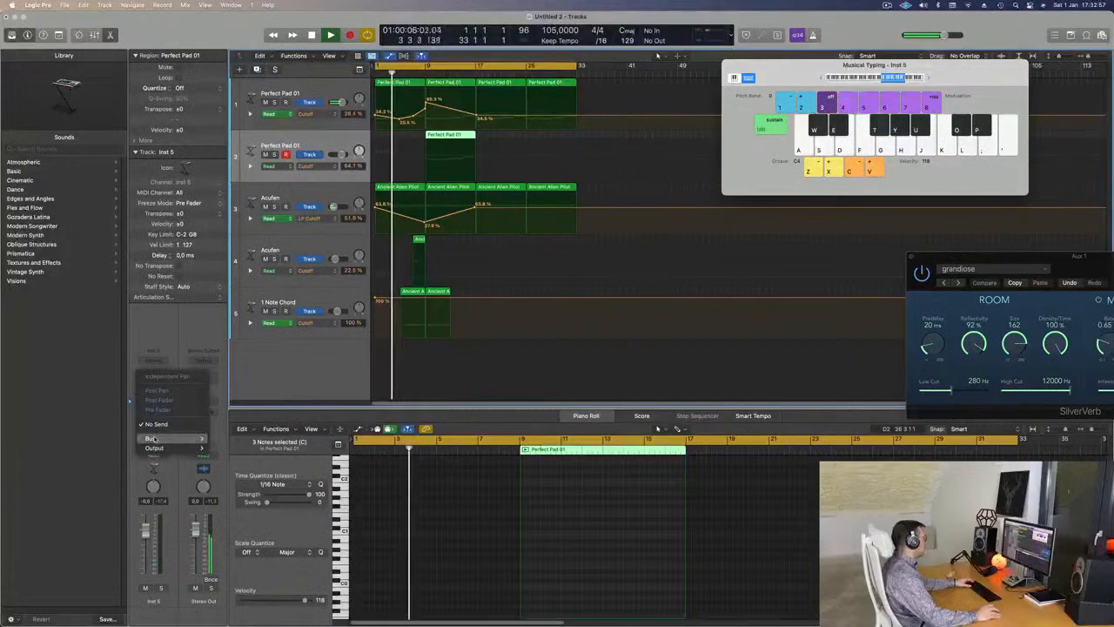
{"action": "mouse_move", "coordinate": [153, 438]}
{"action": "left_click", "coordinate": [232, 250]}
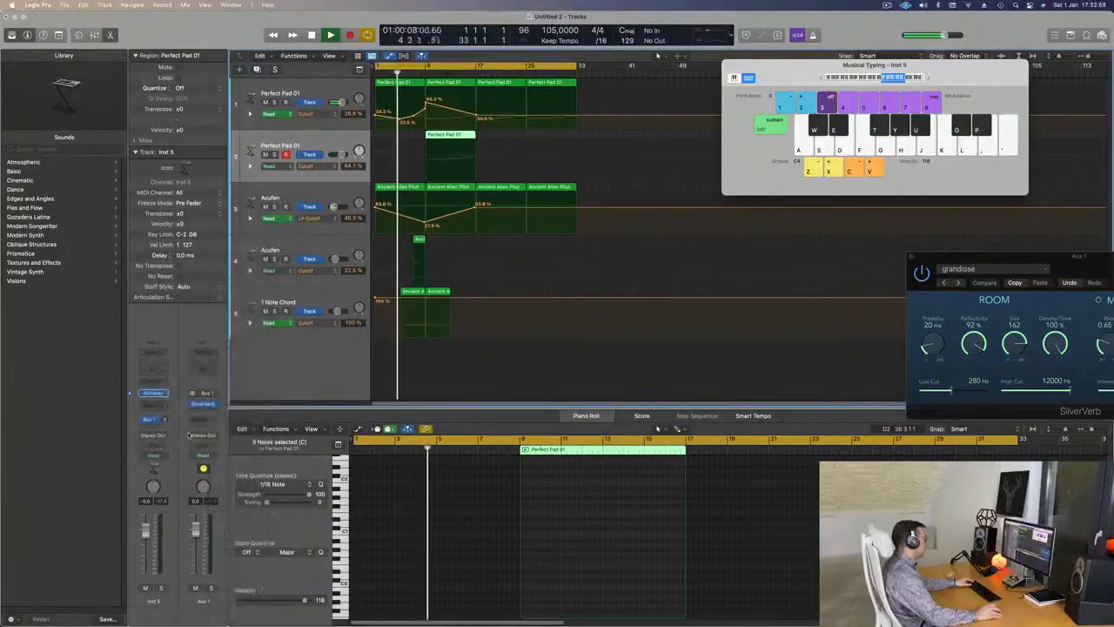
{"action": "left_click_drag", "start_coordinate": [165, 420], "coordinate": [163, 418]}
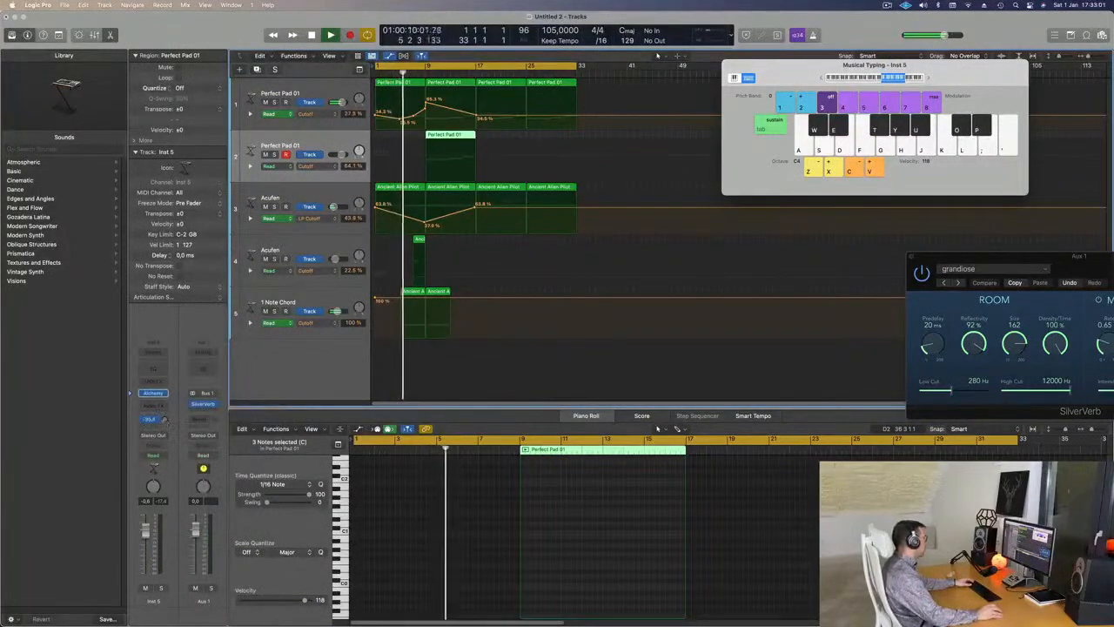
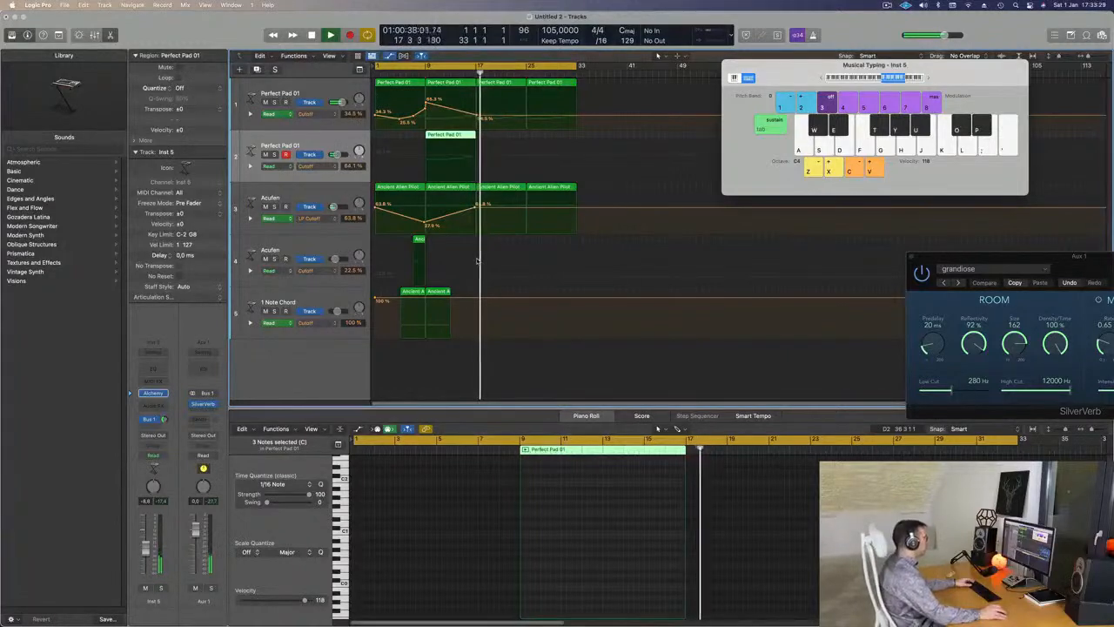
- Play the arrangement and add a cutoff point raised to about 73% on track 2
{"action": "key", "text": "Return"}
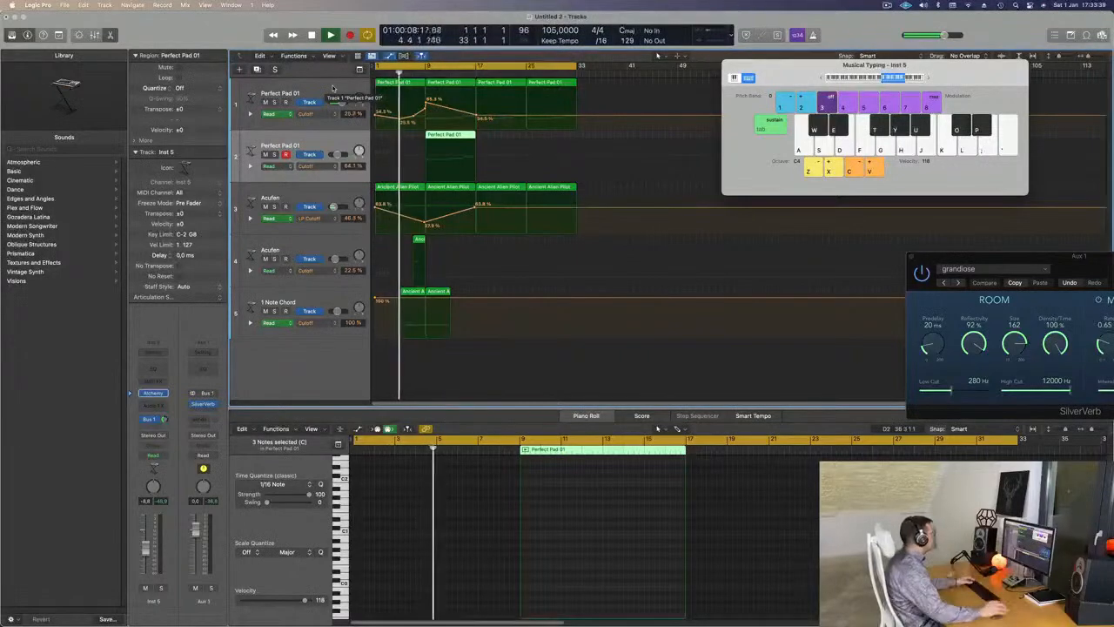
{"action": "left_click", "coordinate": [247, 207]}
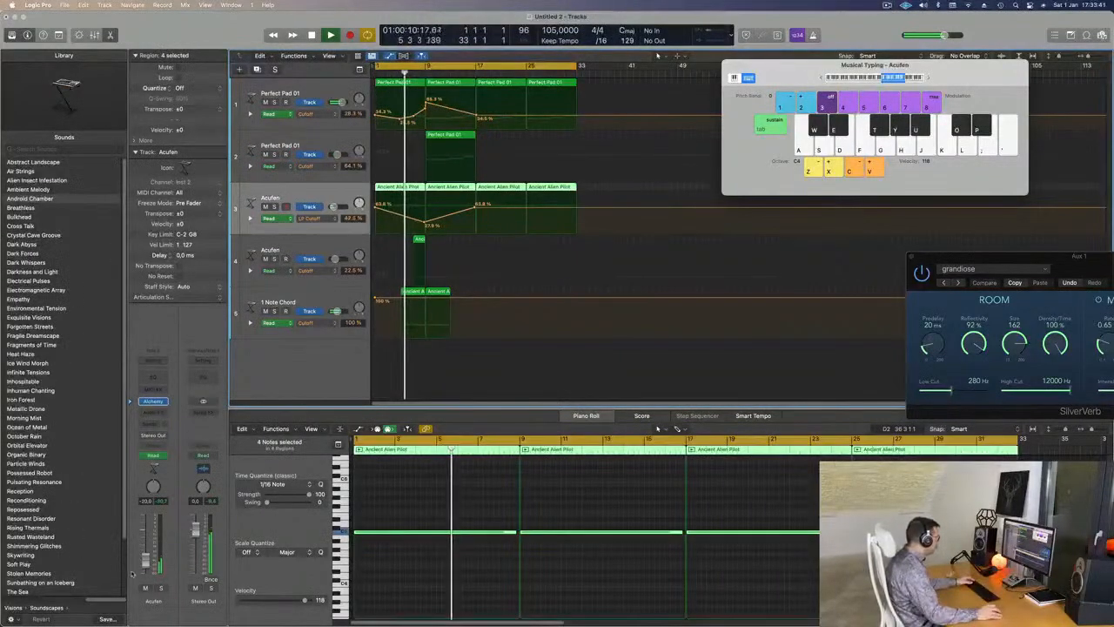
{"action": "left_click", "coordinate": [312, 236]}
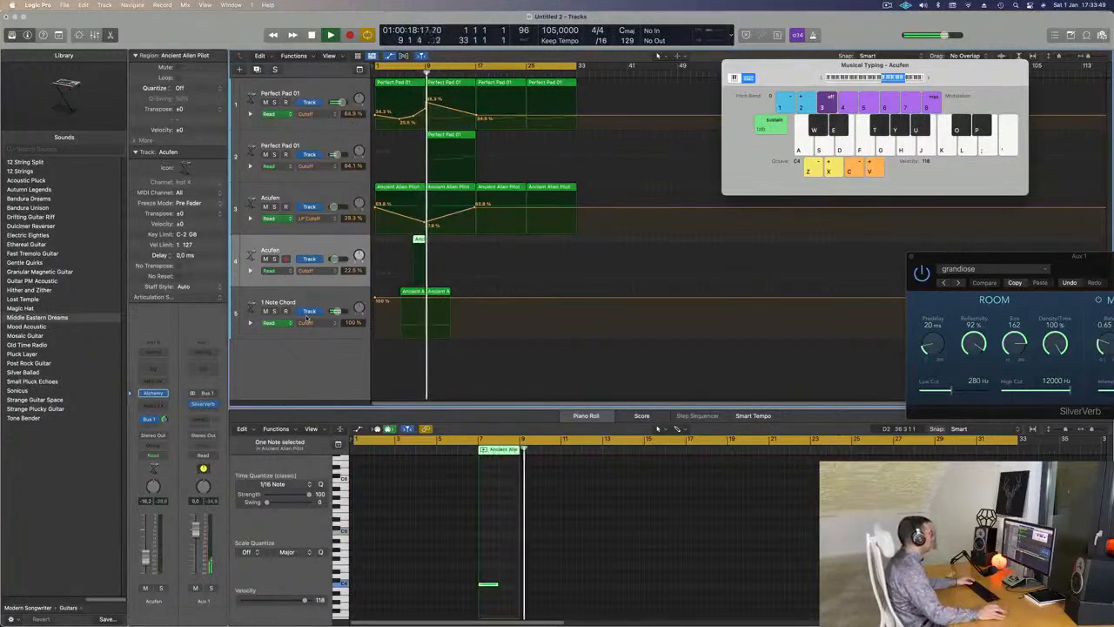
{"action": "left_click", "coordinate": [366, 174]}
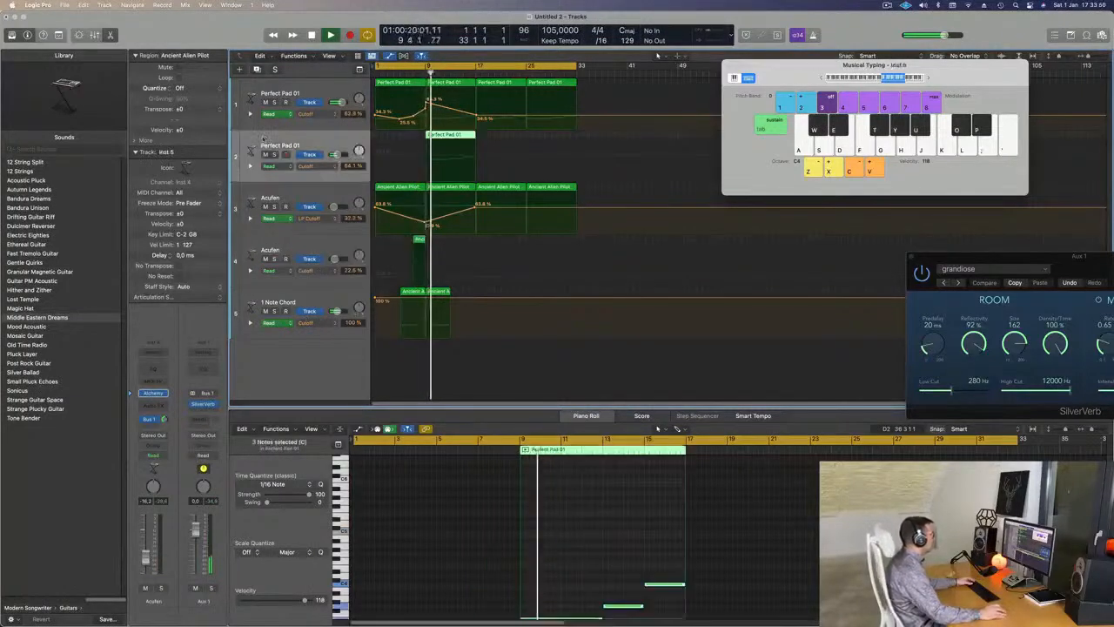
{"action": "left_click", "coordinate": [426, 158]}
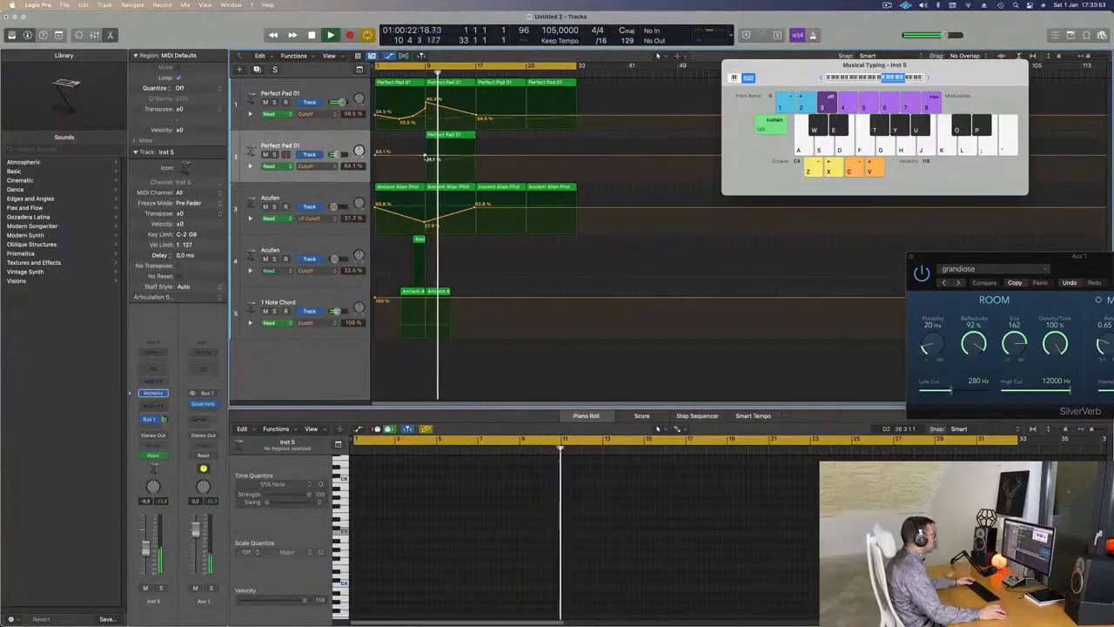
{"action": "left_click_drag", "start_coordinate": [473, 158], "coordinate": [475, 151]}
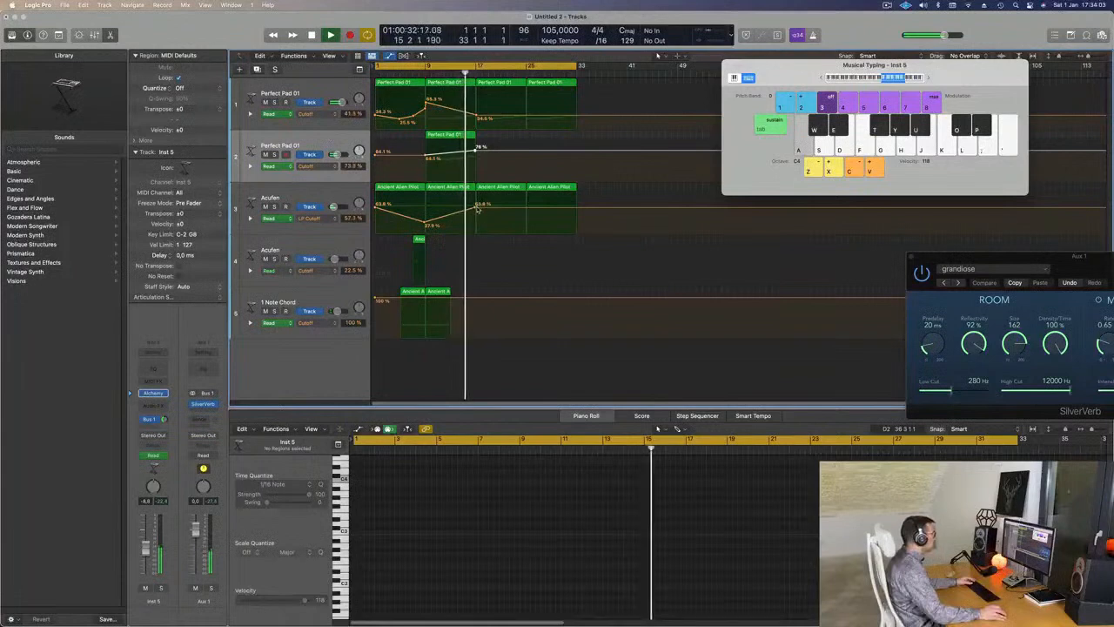
- Delete the third Ancient Alien Pilot region and lower track 1's cutoff point to 23.8%
{"action": "left_click", "coordinate": [489, 190]}
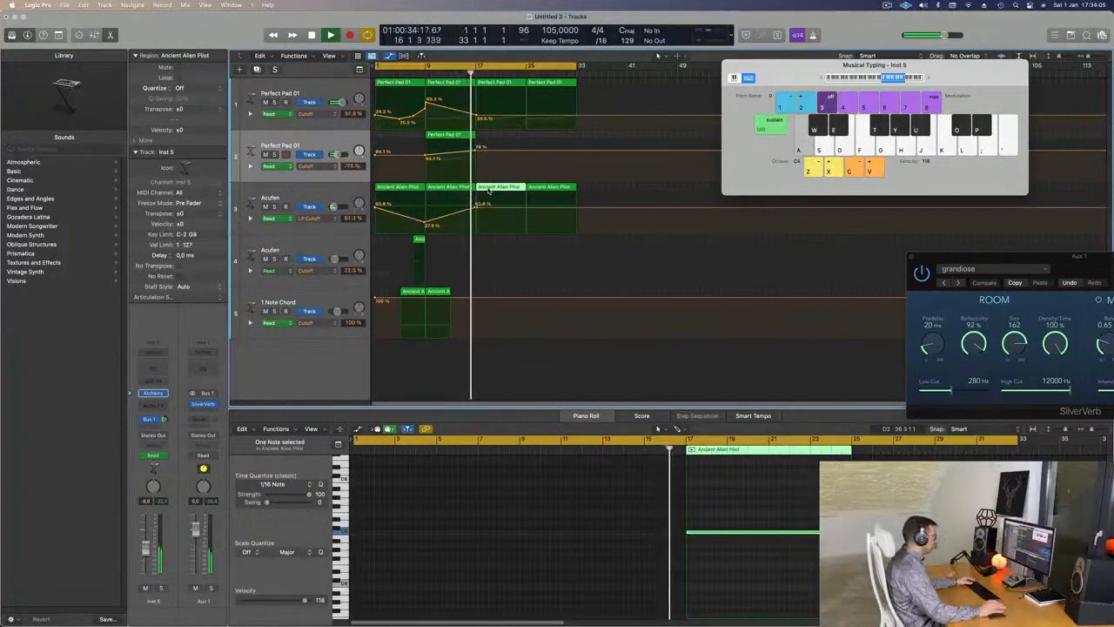
{"action": "key", "text": "Delete"}
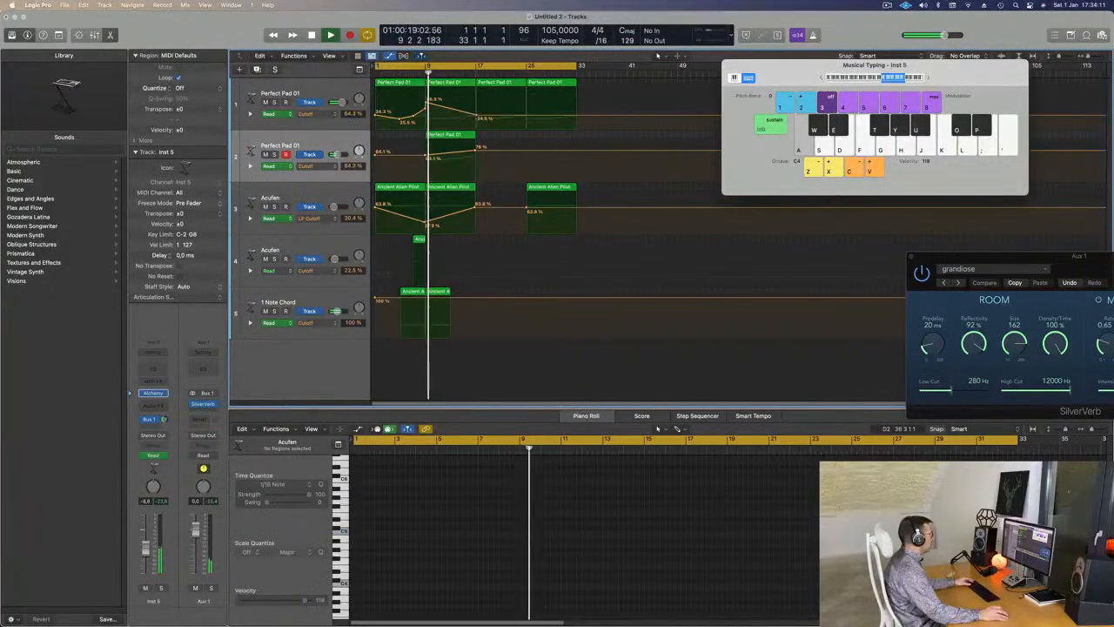
{"action": "left_click_drag", "start_coordinate": [477, 117], "coordinate": [478, 121]}
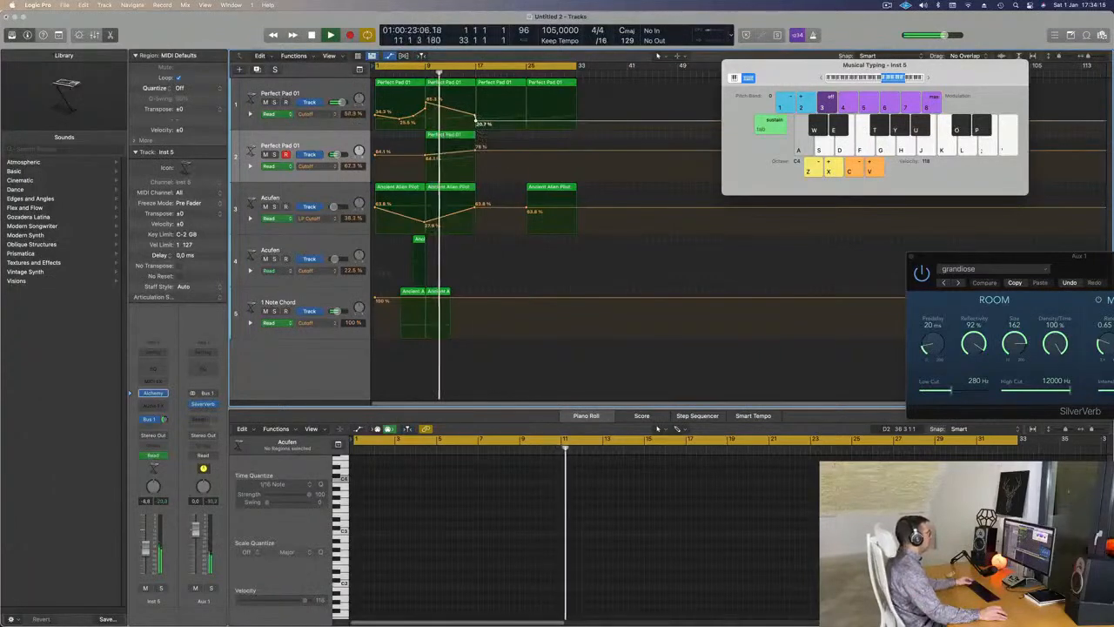
{"action": "left_click", "coordinate": [336, 93]}
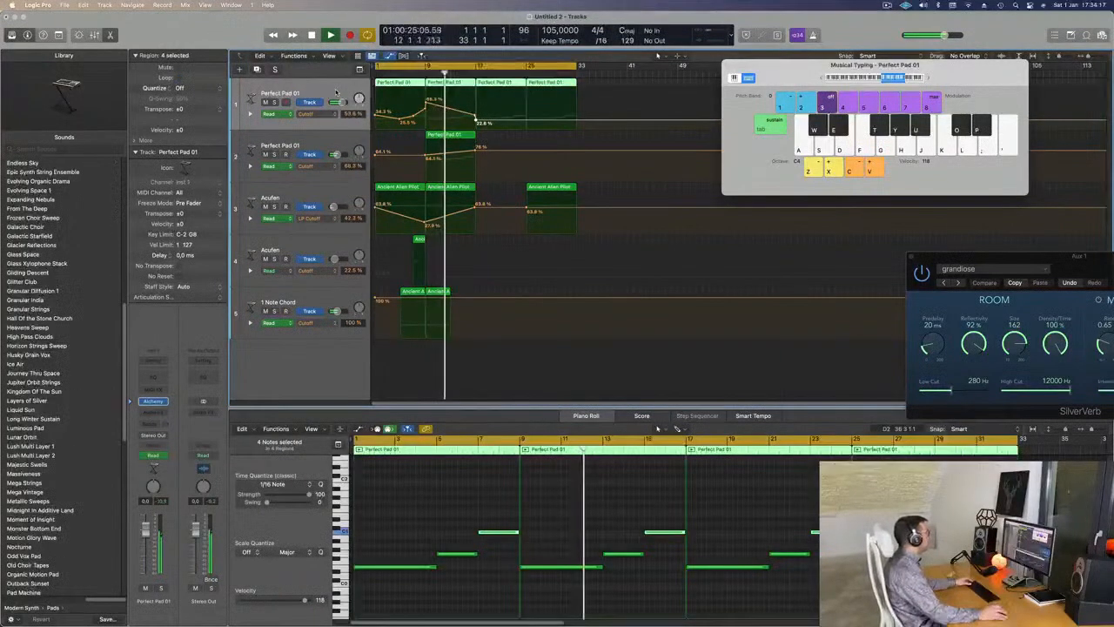
- Create a new instrument track, copy the last two pad regions onto it, and transpose their six notes up
{"action": "key", "text": "super+d"}
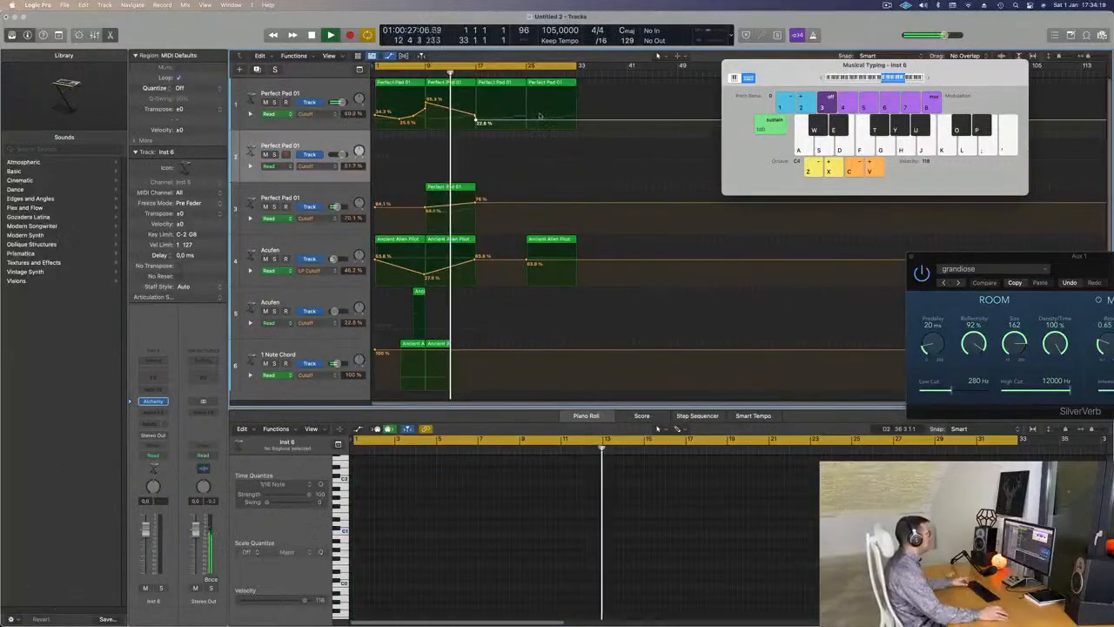
{"action": "left_click_drag", "start_coordinate": [591, 85], "coordinate": [507, 153]}
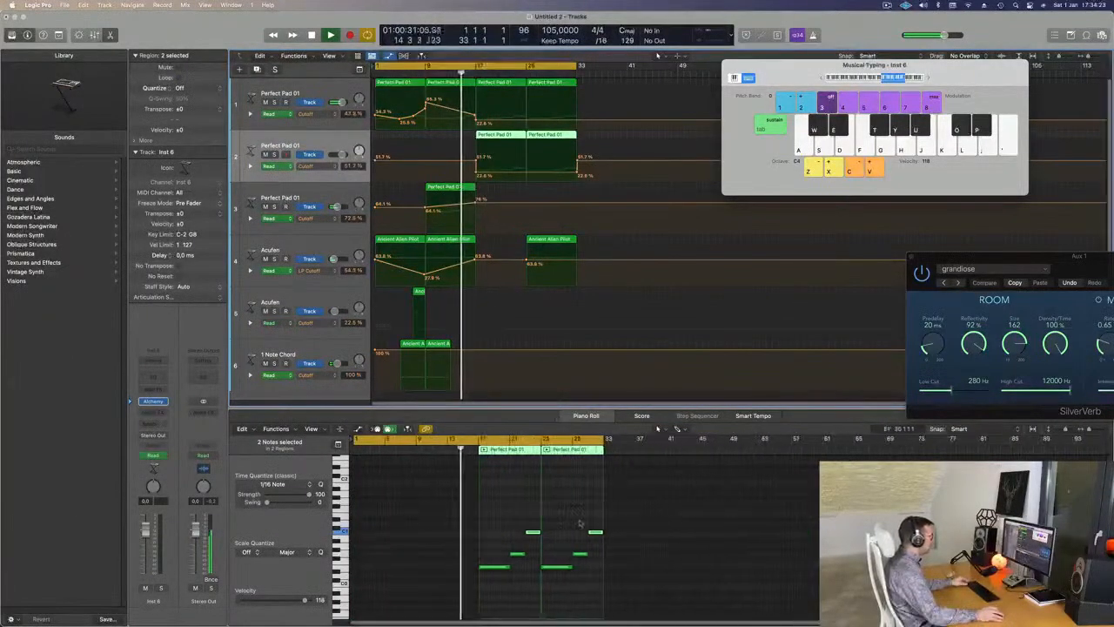
{"action": "scroll", "coordinate": [549, 517], "scroll_direction": "up", "scroll_amount": 5}
{"action": "left_click_drag", "start_coordinate": [437, 510], "coordinate": [805, 614]}
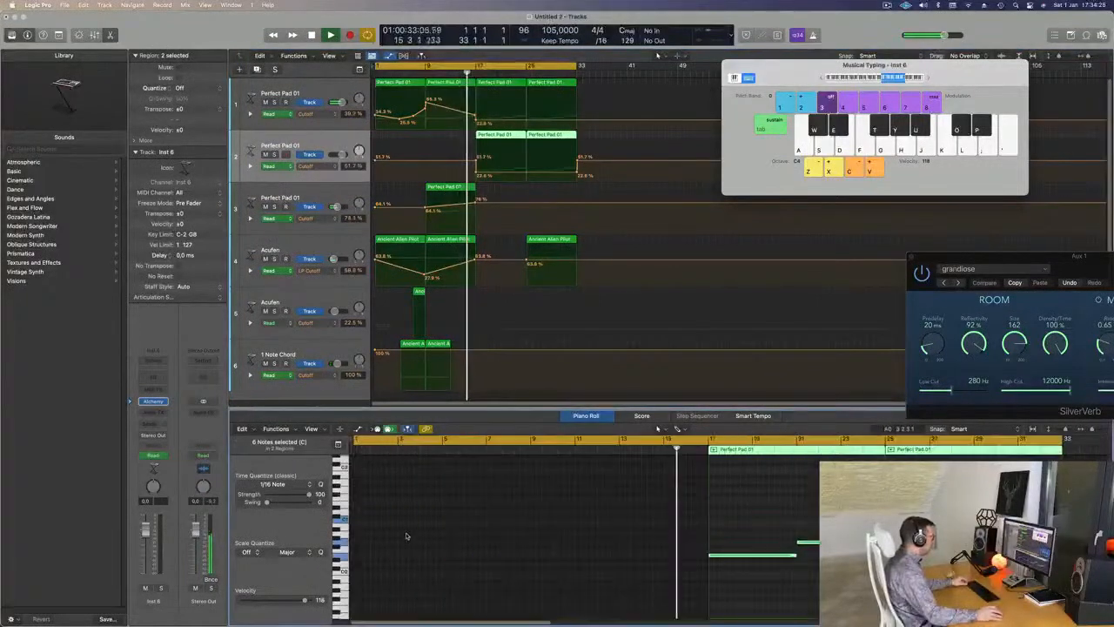
{"action": "left_click_drag", "start_coordinate": [749, 557], "coordinate": [742, 507]}
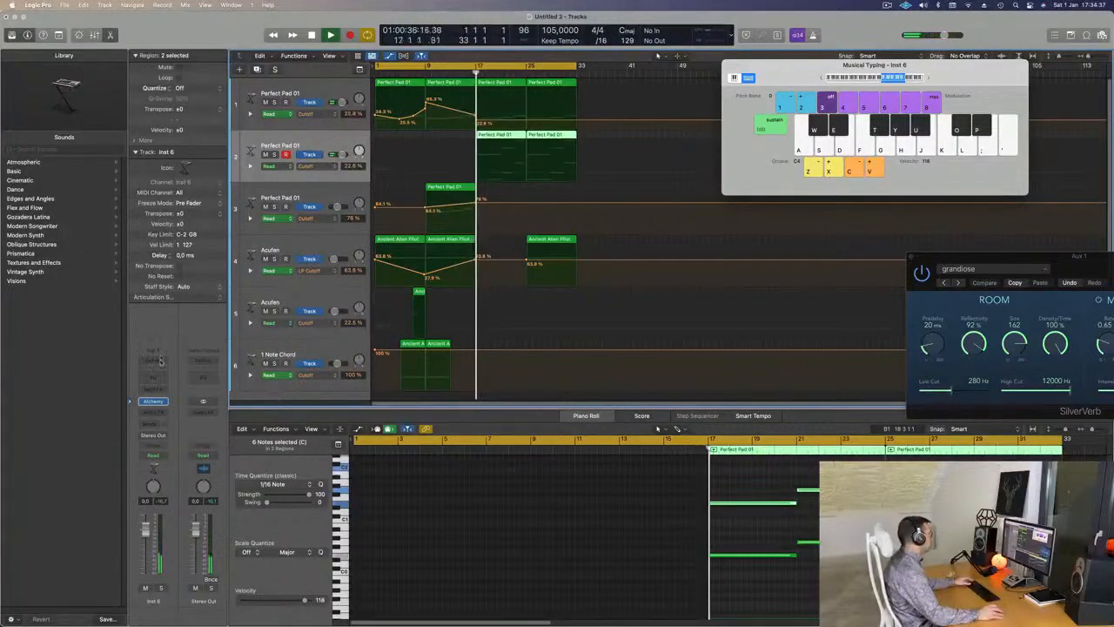
- Insert the Arpeggiator MIDI effect on the new track and bring up its Alchemy window
{"action": "left_click", "coordinate": [163, 401]}
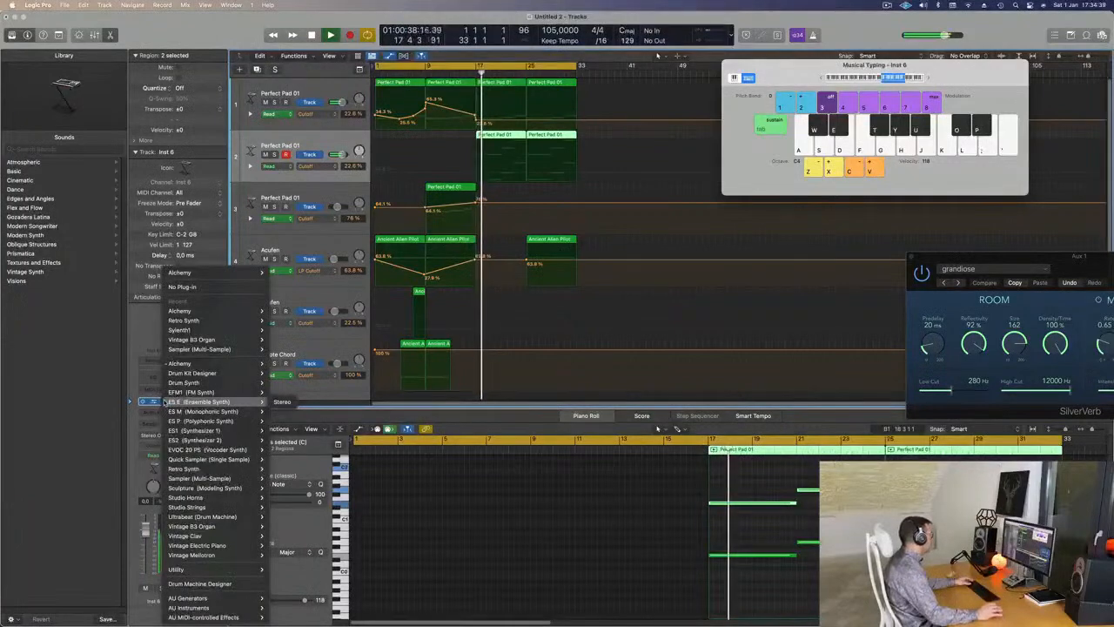
{"action": "left_click", "coordinate": [137, 321]}
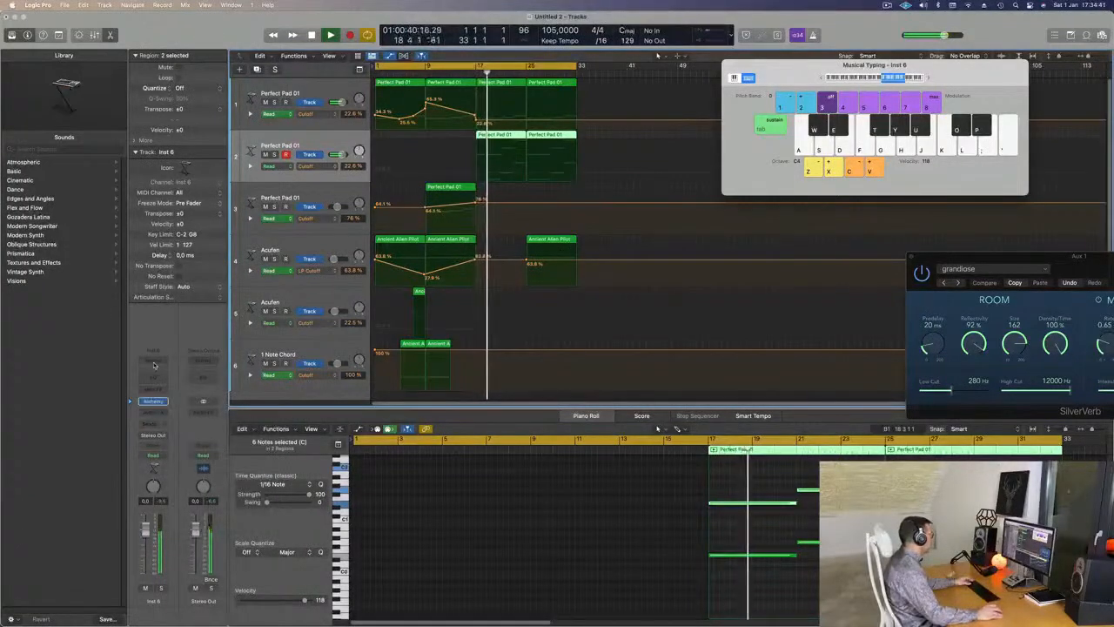
{"action": "left_click", "coordinate": [155, 365]}
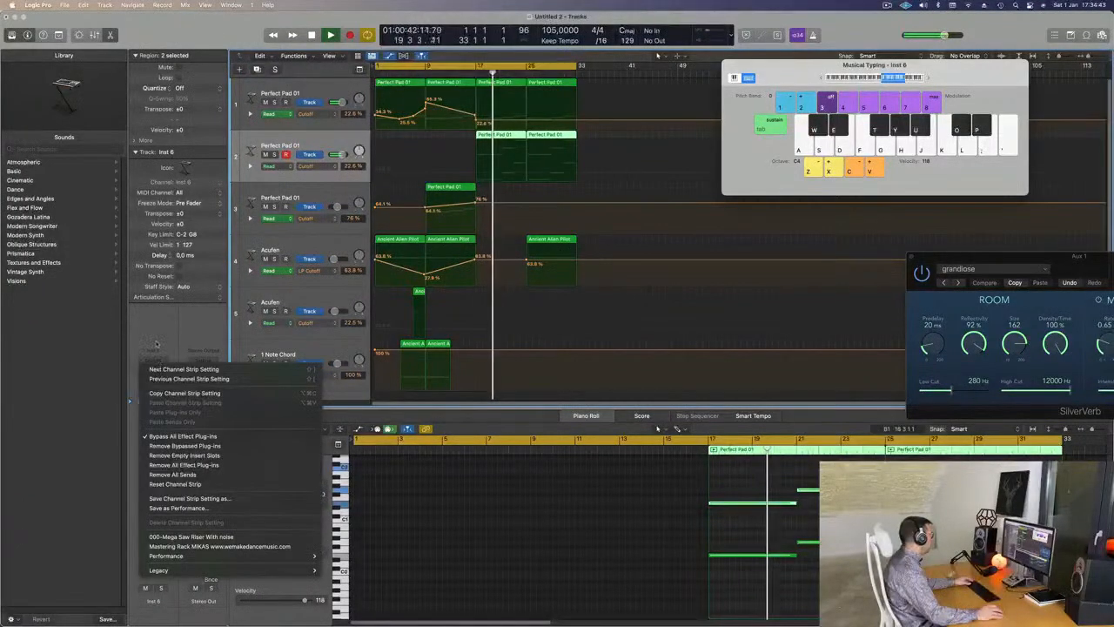
{"action": "left_click", "coordinate": [158, 351]}
{"action": "left_click", "coordinate": [155, 390]}
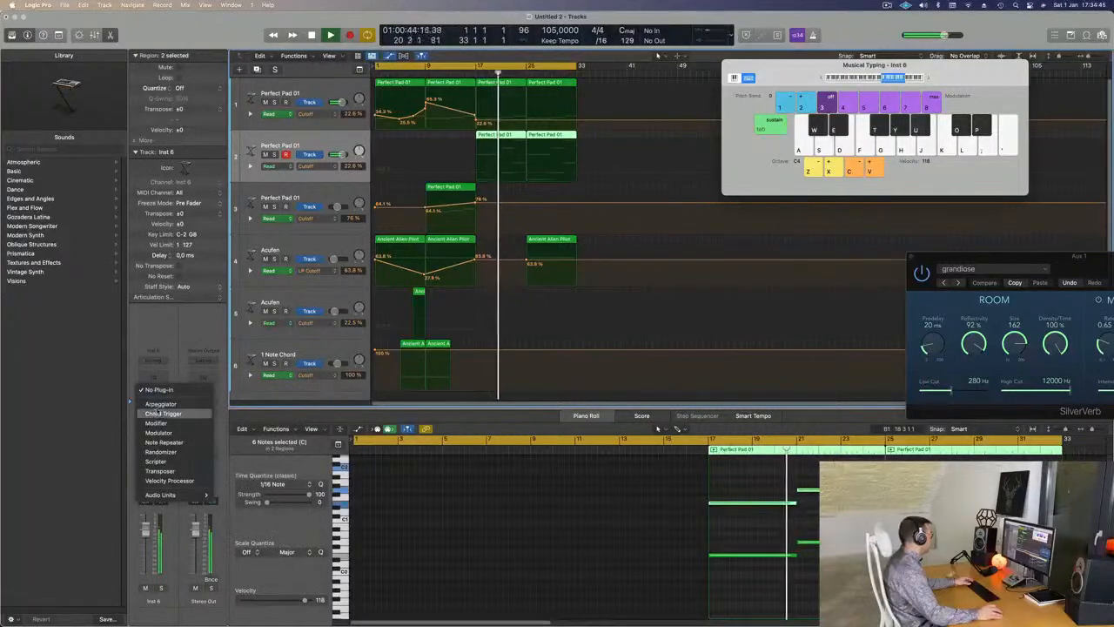
{"action": "left_click", "coordinate": [166, 350]}
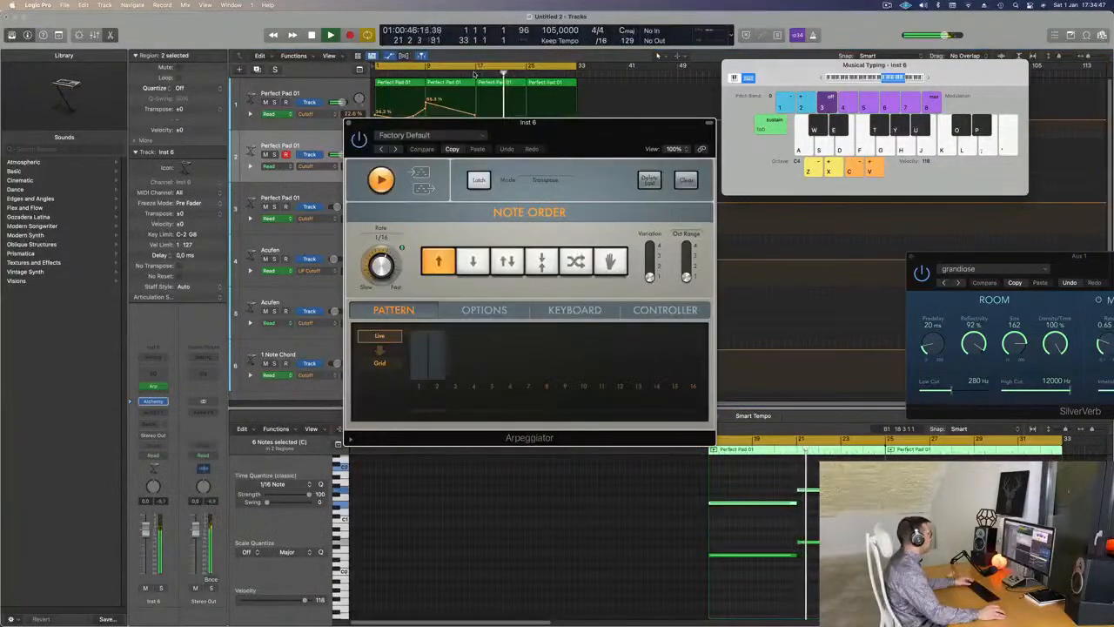
{"action": "left_click_drag", "start_coordinate": [508, 134], "coordinate": [759, 127]}
{"action": "left_click", "coordinate": [214, 326]}
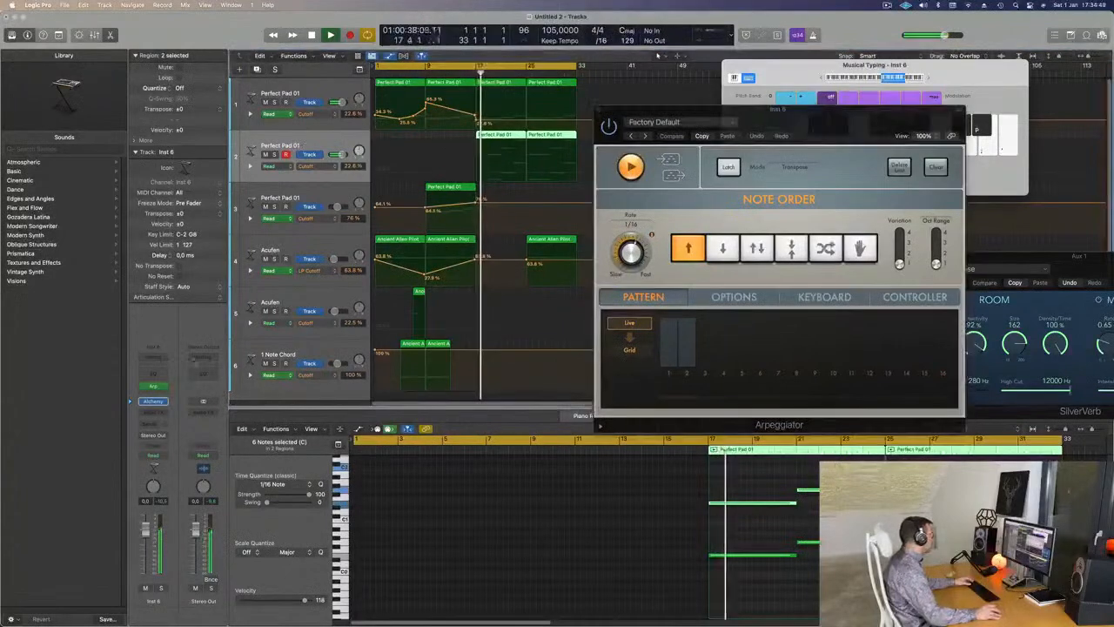
{"action": "left_click", "coordinate": [153, 402]}
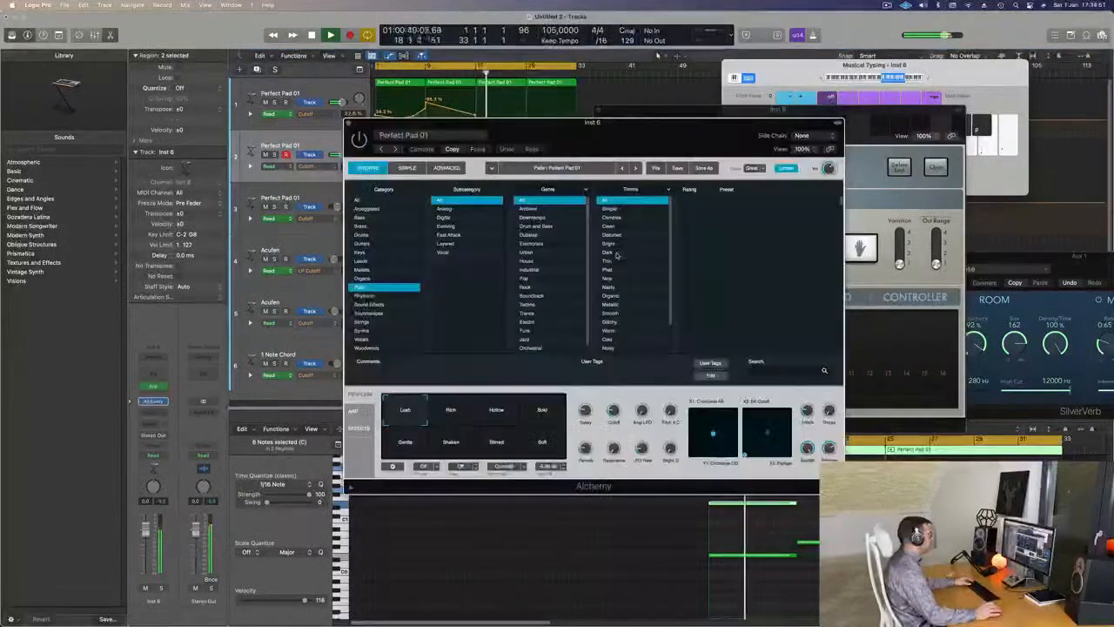
- Close the Arpeggiator window, loop bars 17 to 33 with playback, and solo the new track
{"action": "left_click_drag", "start_coordinate": [653, 128], "coordinate": [779, 185]}
{"action": "left_click_drag", "start_coordinate": [794, 113], "coordinate": [892, 102]}
{"action": "left_click", "coordinate": [698, 102]}
{"action": "left_click_drag", "start_coordinate": [771, 179], "coordinate": [872, 49]}
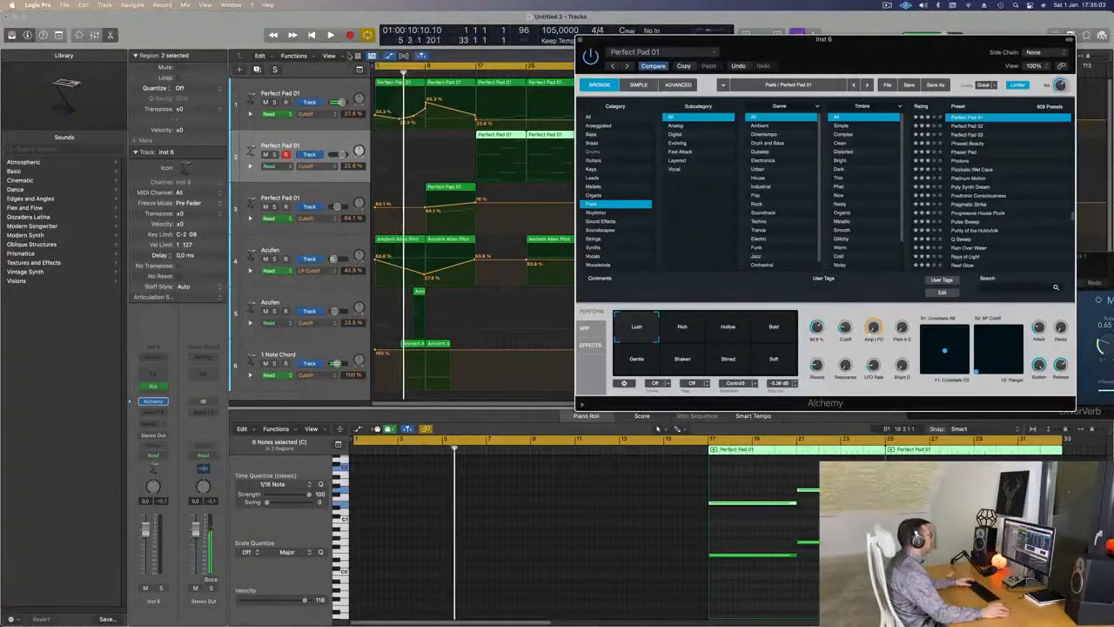
{"action": "left_click_drag", "start_coordinate": [380, 71], "coordinate": [477, 68]}
{"action": "key", "text": "space"}
{"action": "left_click_drag", "start_coordinate": [630, 40], "coordinate": [538, 44]}
{"action": "key", "text": "space"}
{"action": "key", "text": "space"}
{"action": "left_click", "coordinate": [161, 588]}
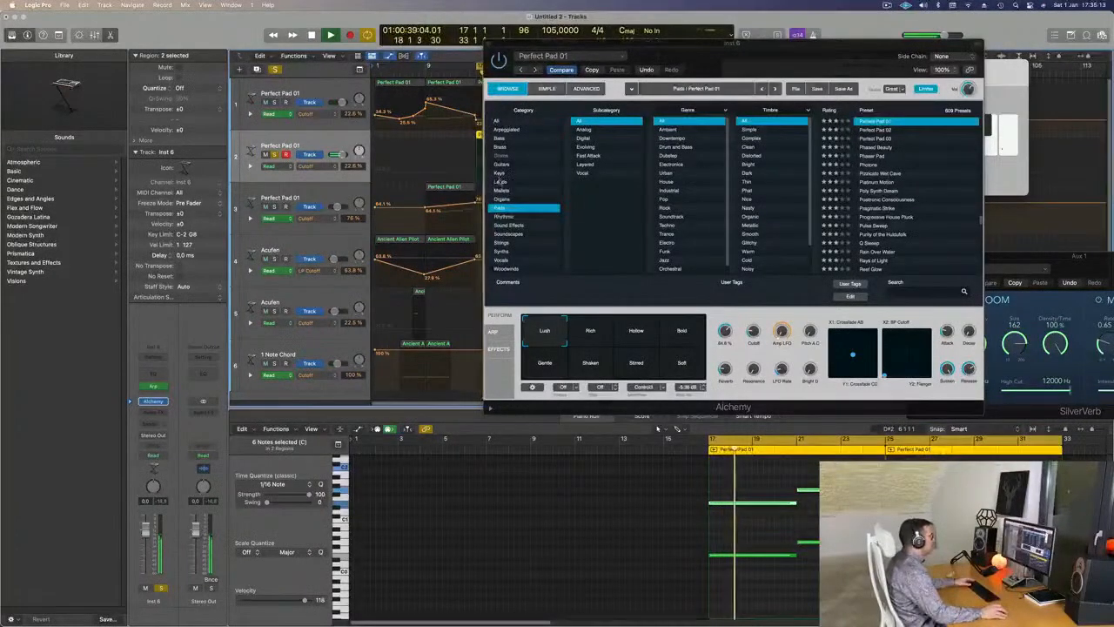
- Load the 80s Pop Electric Piano keys preset and unsolo the track
{"action": "left_click", "coordinate": [500, 174]}
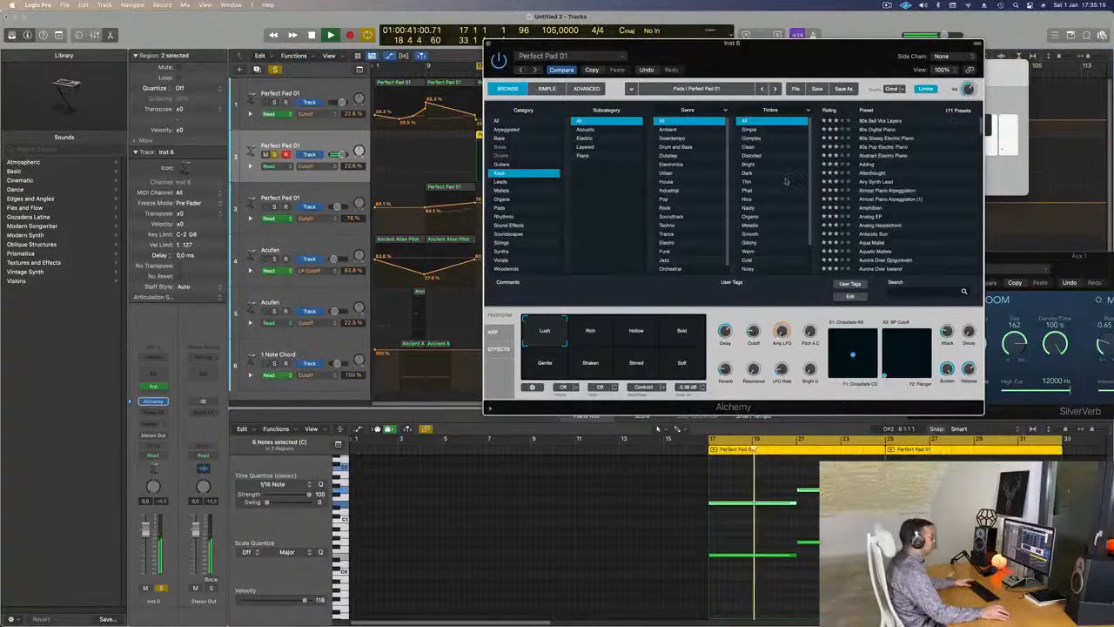
{"action": "left_click", "coordinate": [883, 146]}
{"action": "key", "text": "space"}
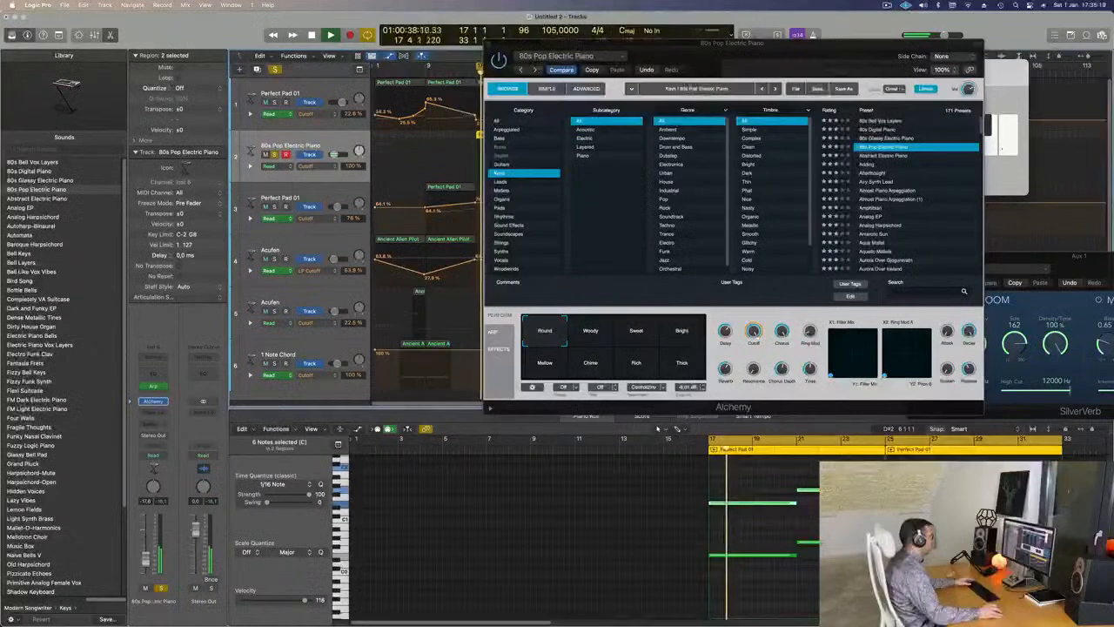
{"action": "left_click", "coordinate": [163, 590]}
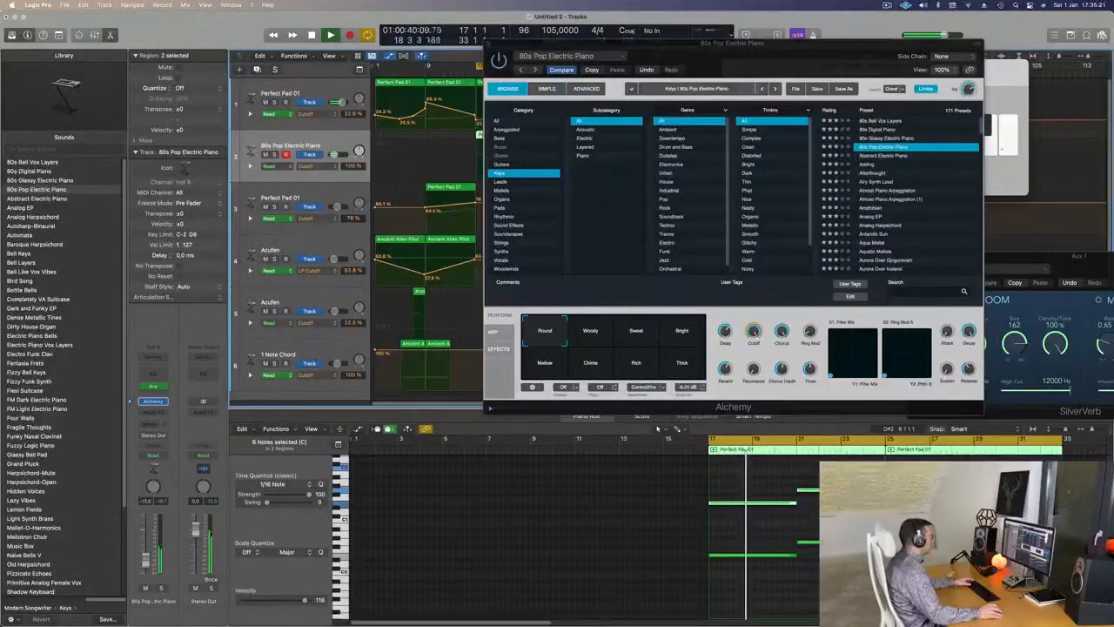
- Try the Woody, Sweet, Bright, Thick, Mellow and Chime variations, then audition Abstract Electric Piano
{"action": "left_click", "coordinate": [589, 342]}
{"action": "left_click_drag", "start_coordinate": [744, 53], "coordinate": [824, 26]}
{"action": "left_click", "coordinate": [710, 313]}
{"action": "left_click", "coordinate": [763, 304]}
{"action": "left_click", "coordinate": [762, 336]}
{"action": "left_click", "coordinate": [626, 339]}
{"action": "left_click_drag", "start_coordinate": [805, 25], "coordinate": [675, 170]}
{"action": "left_click", "coordinate": [531, 373]}
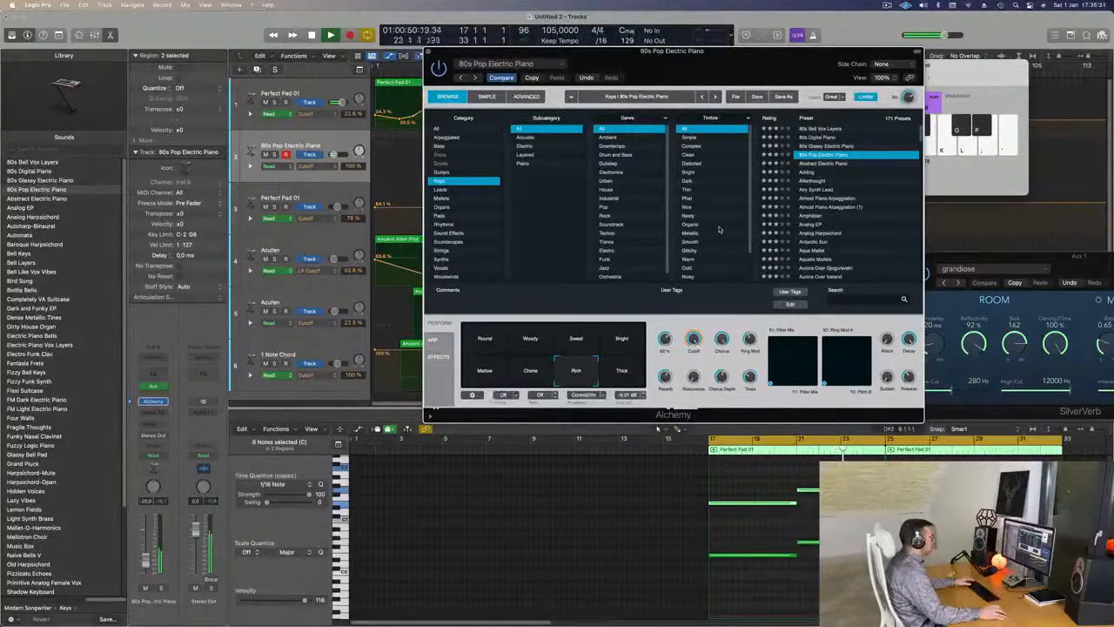
{"action": "left_click", "coordinate": [831, 164]}
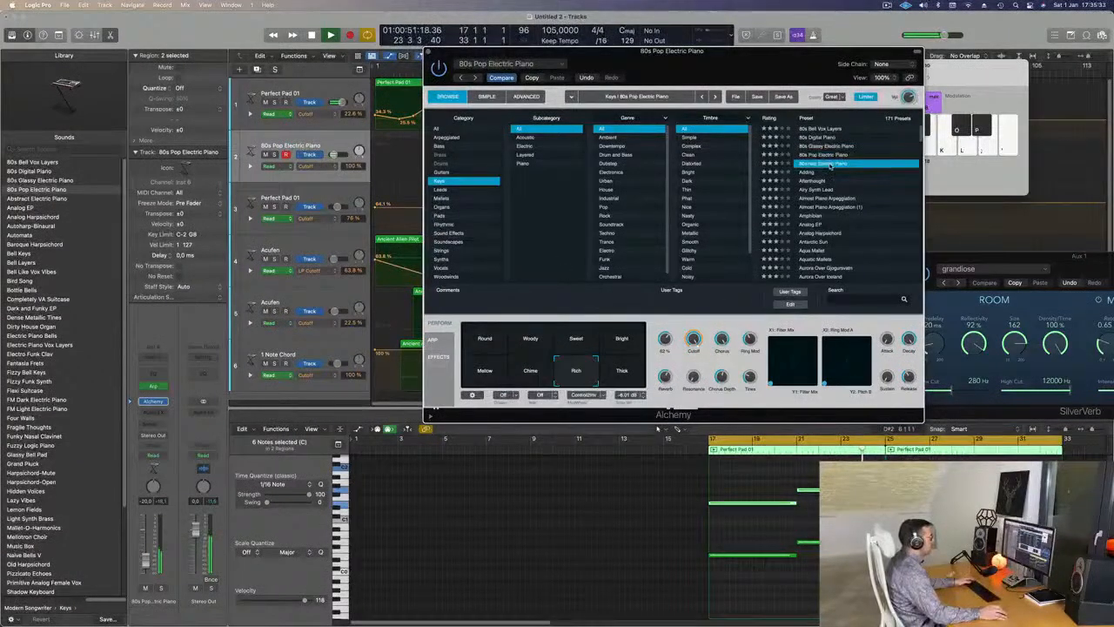
- Audition Almost Piano Arpeggiation and Analog EP's Warm and Thin Tremolo, then load Aquatic Mallets
{"action": "left_click_drag", "start_coordinate": [702, 81], "coordinate": [709, 108]}
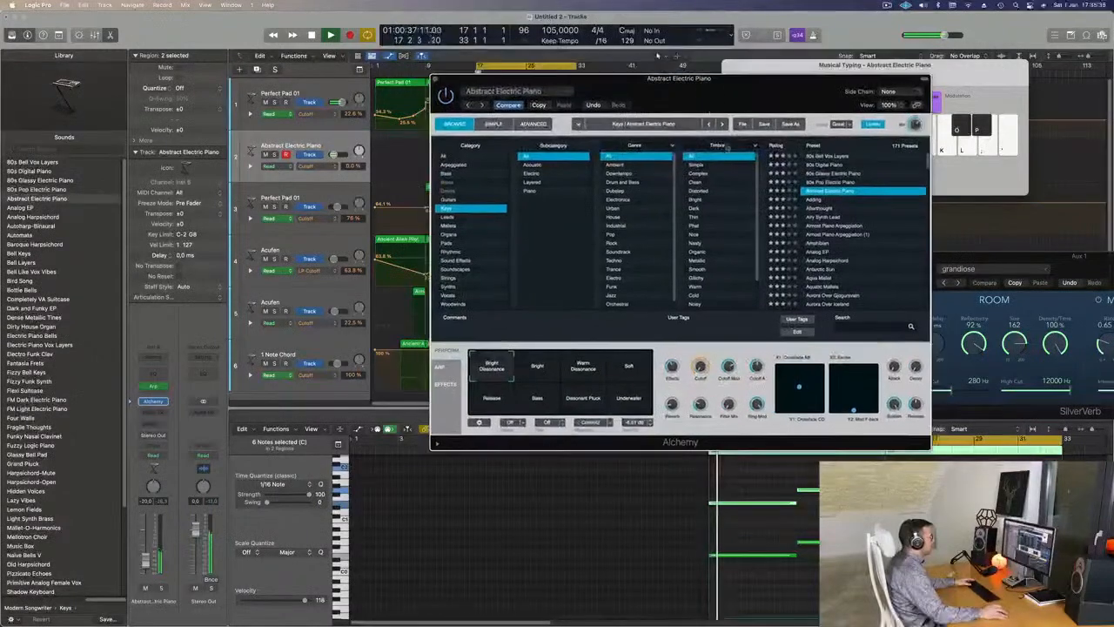
{"action": "left_click", "coordinate": [833, 227]}
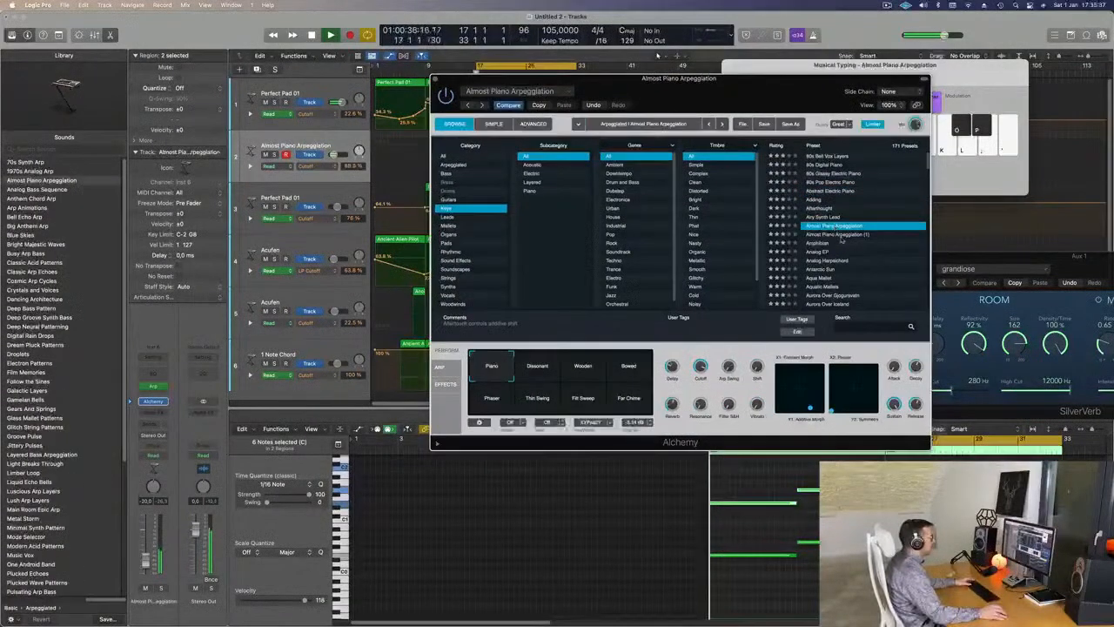
{"action": "left_click", "coordinate": [822, 251]}
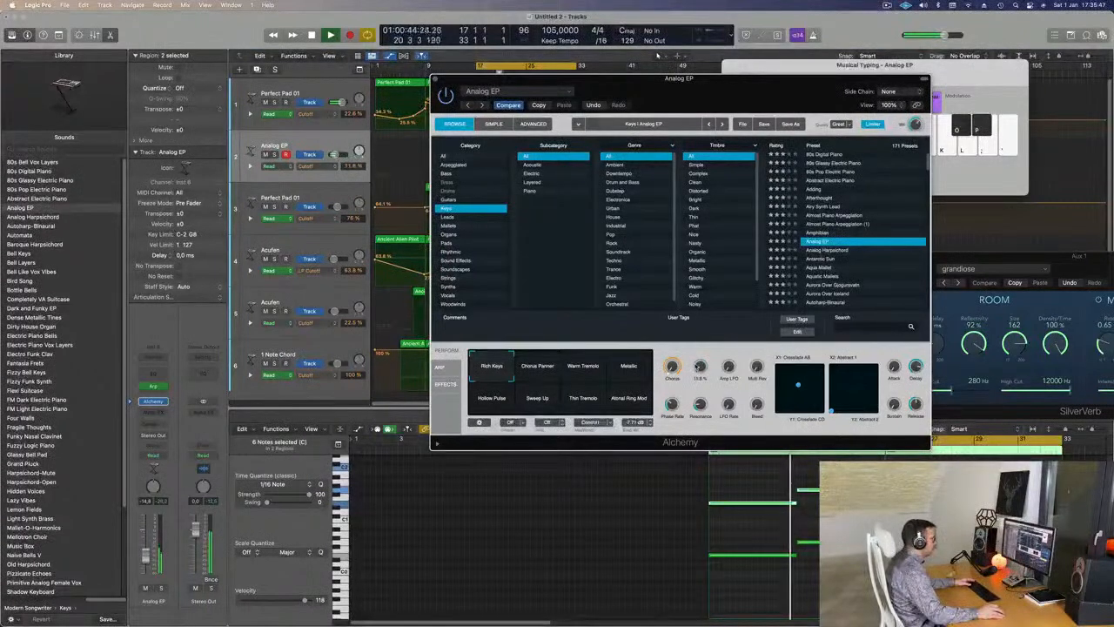
{"action": "left_click", "coordinate": [586, 369]}
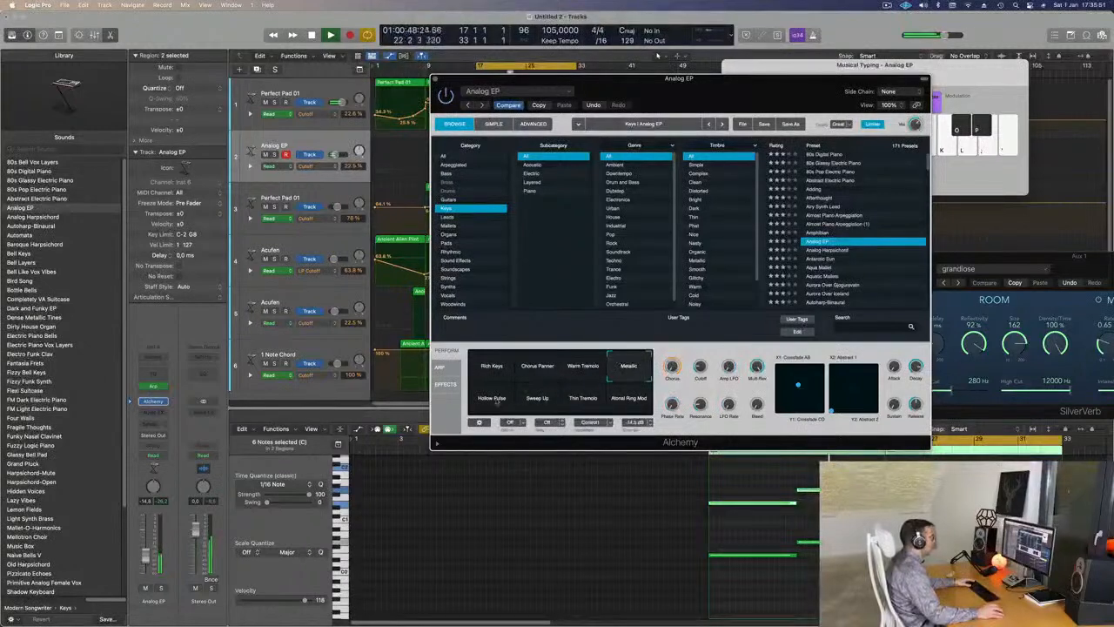
{"action": "left_click", "coordinate": [601, 411]}
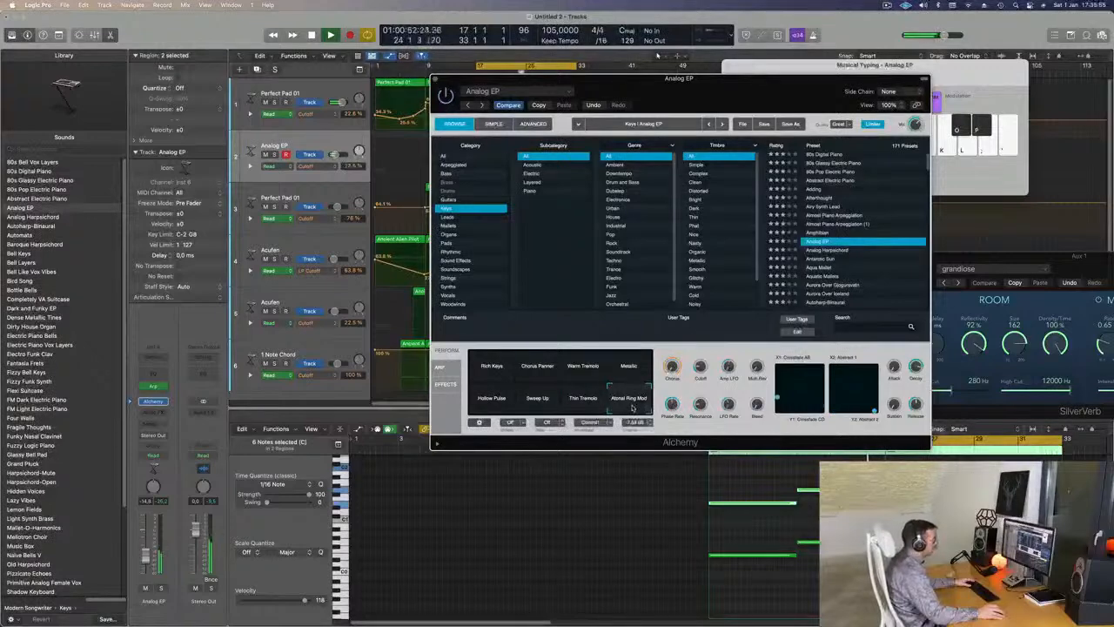
{"action": "scroll", "coordinate": [833, 277], "scroll_direction": "down", "scroll_amount": 2}
{"action": "left_click", "coordinate": [833, 250]}
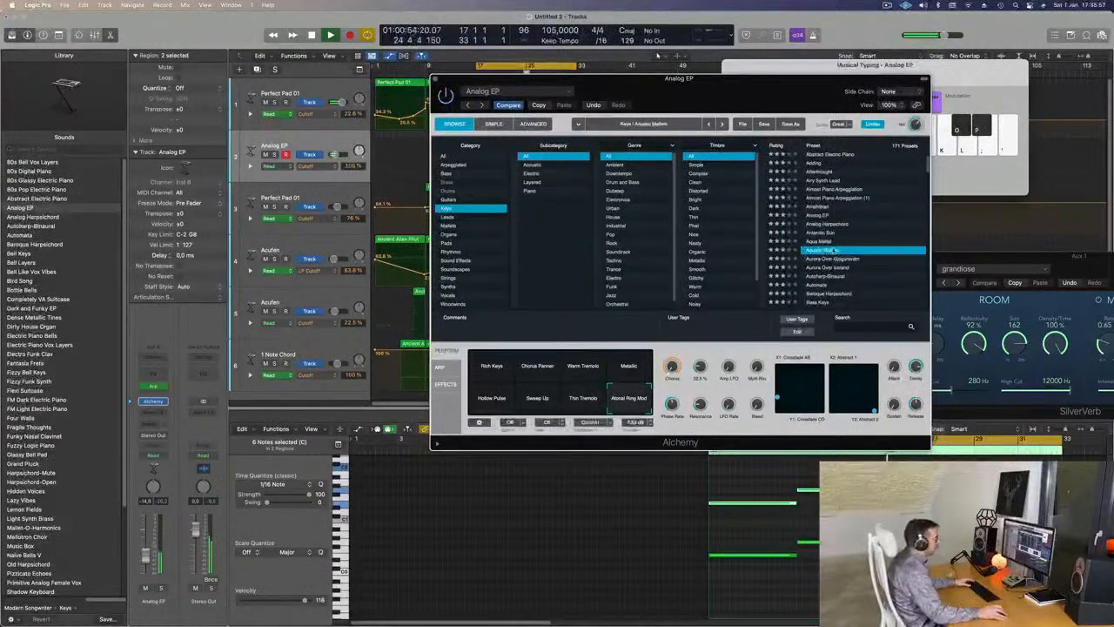
{"action": "left_click_drag", "start_coordinate": [764, 86], "coordinate": [805, 29]}
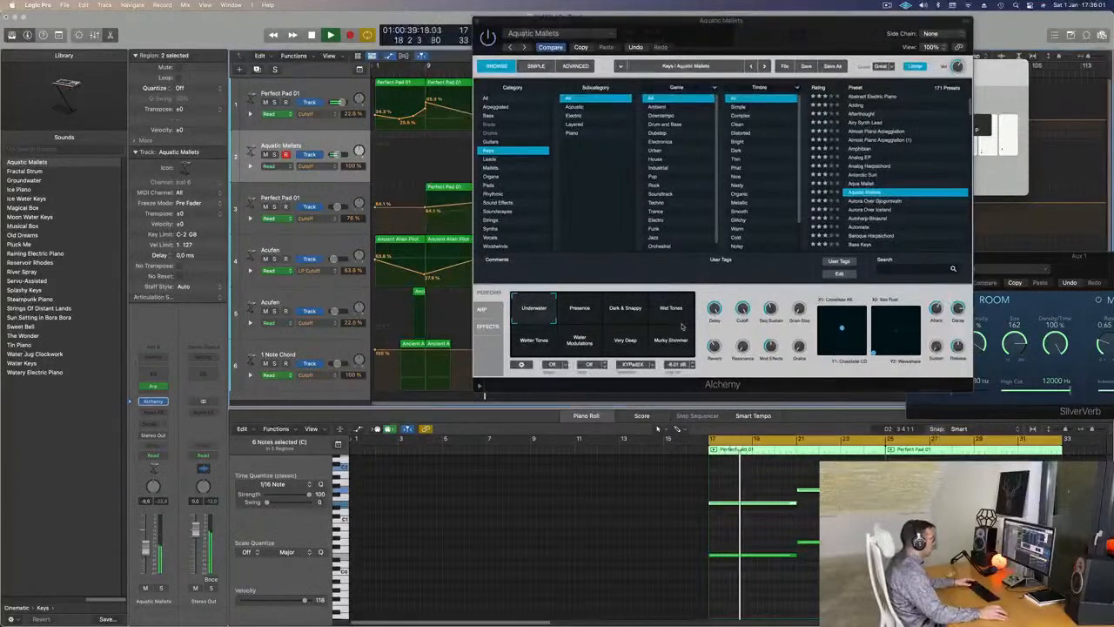
- Try the Murky Shimmer and Water Modulations variations, then load Aurora Over Gjogursvatn
{"action": "left_click", "coordinate": [598, 310]}
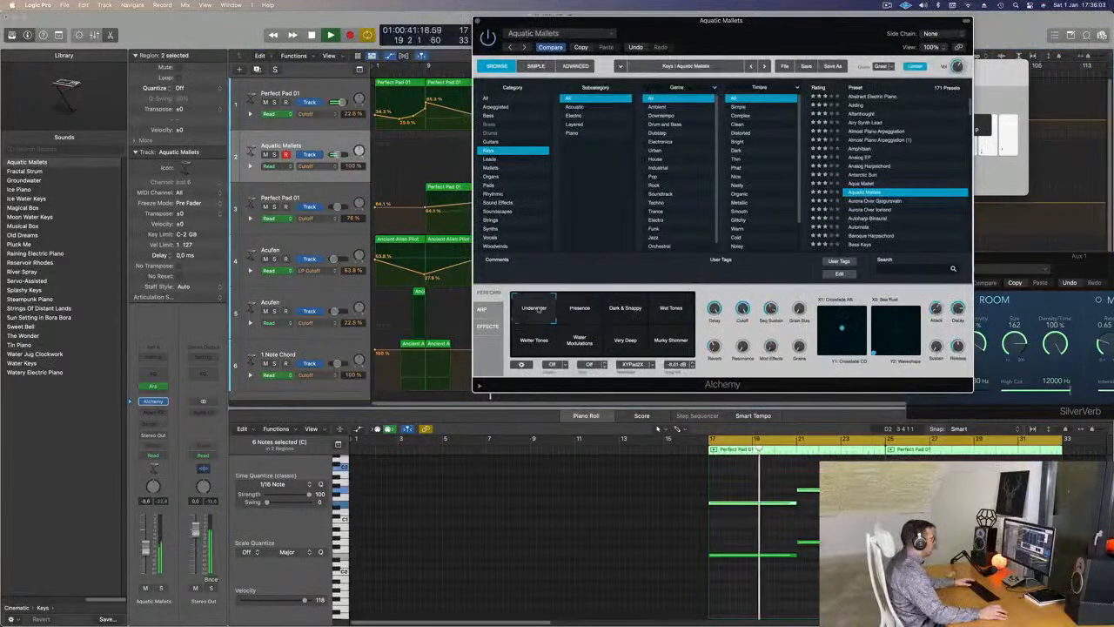
{"action": "left_click", "coordinate": [667, 346]}
{"action": "left_click", "coordinate": [578, 341]}
{"action": "left_click", "coordinate": [880, 201]}
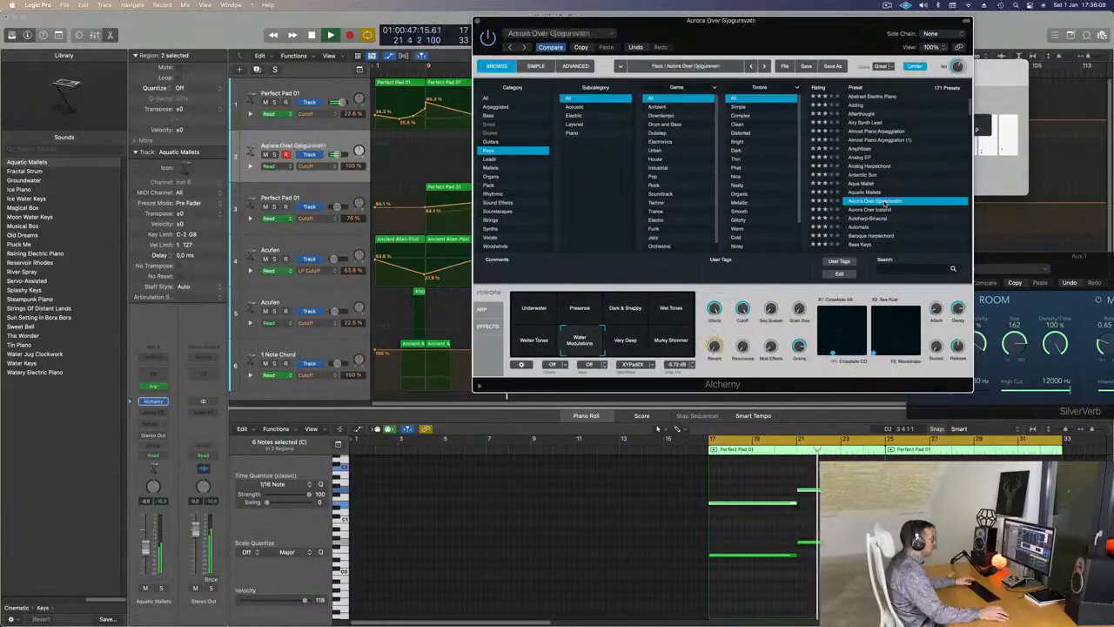
- Load Baroque Harpsichord and play it, trying the Rich and Warm variations
{"action": "scroll", "coordinate": [879, 213], "scroll_direction": "down", "scroll_amount": 1}
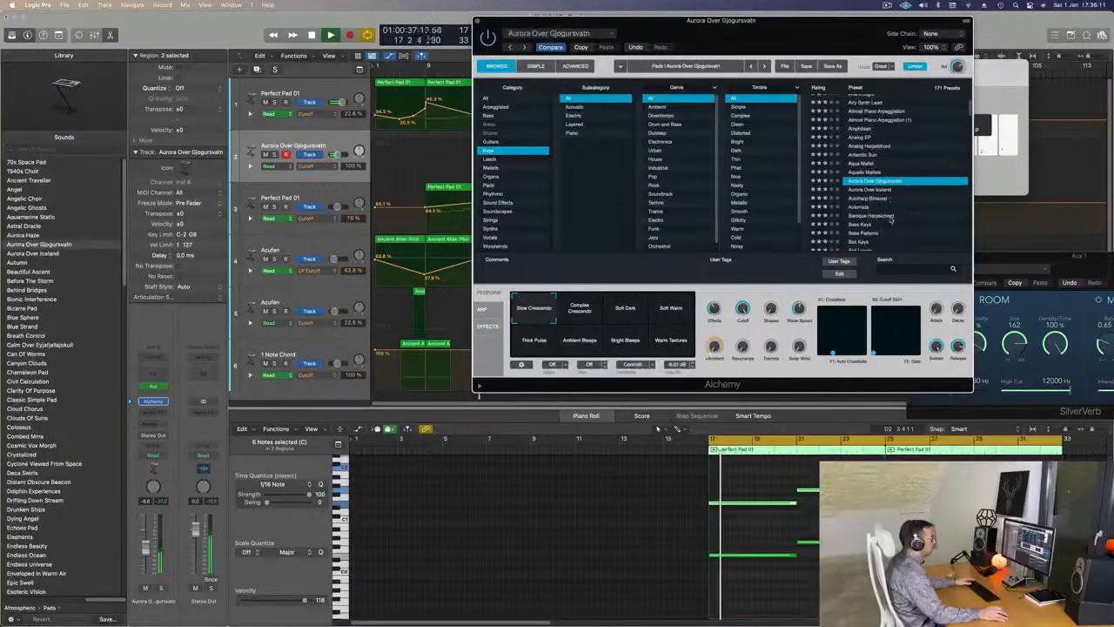
{"action": "left_click", "coordinate": [873, 216]}
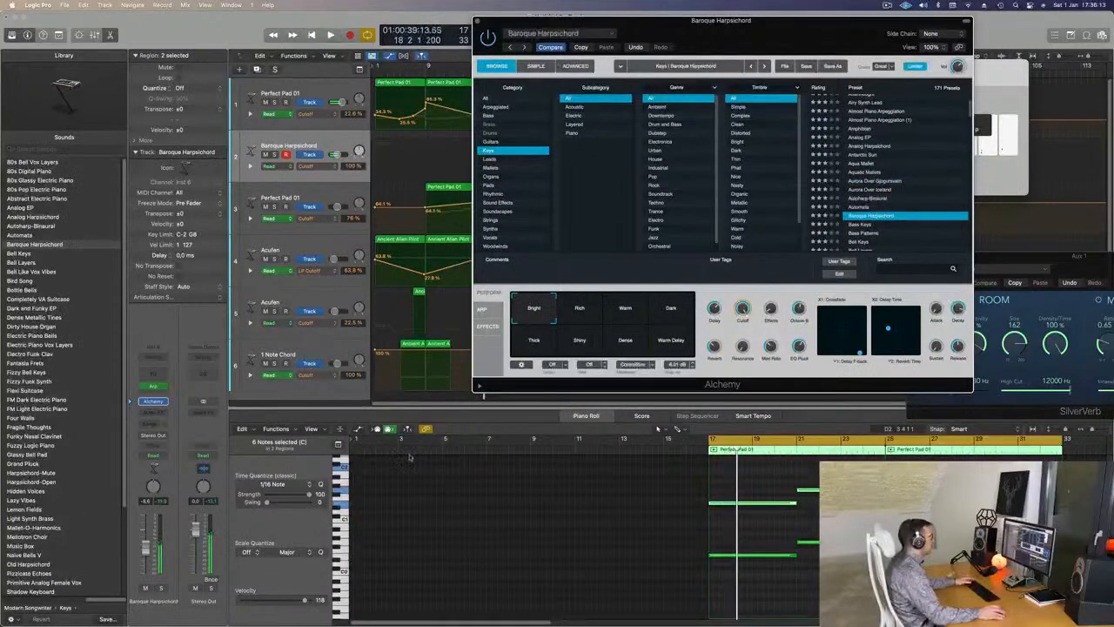
{"action": "key", "text": "space"}
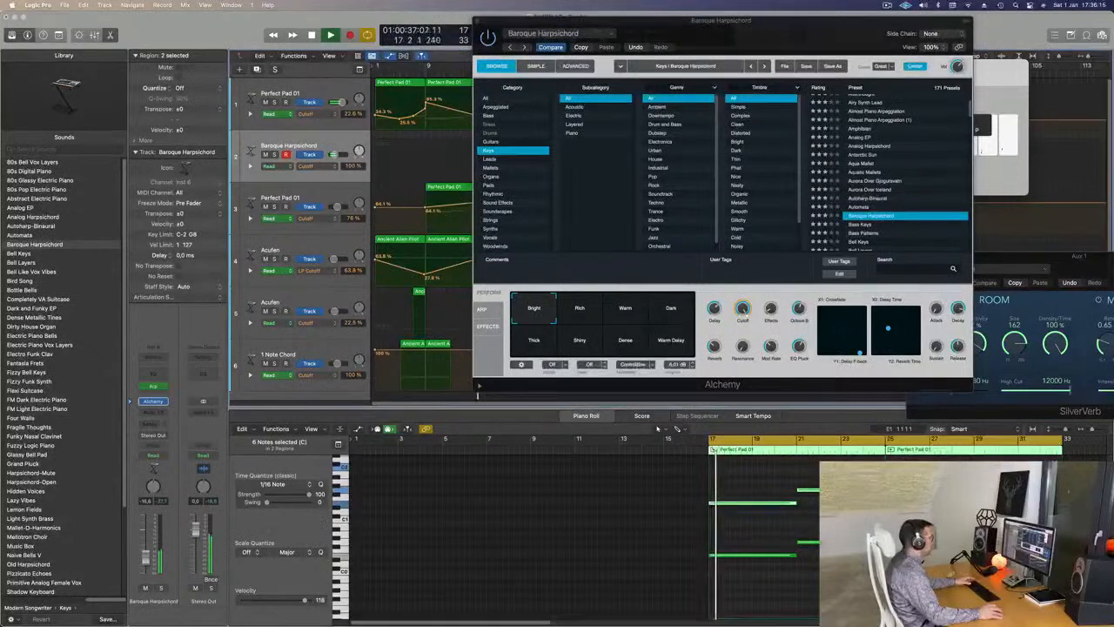
{"action": "left_click", "coordinate": [578, 307]}
{"action": "left_click", "coordinate": [625, 308]}
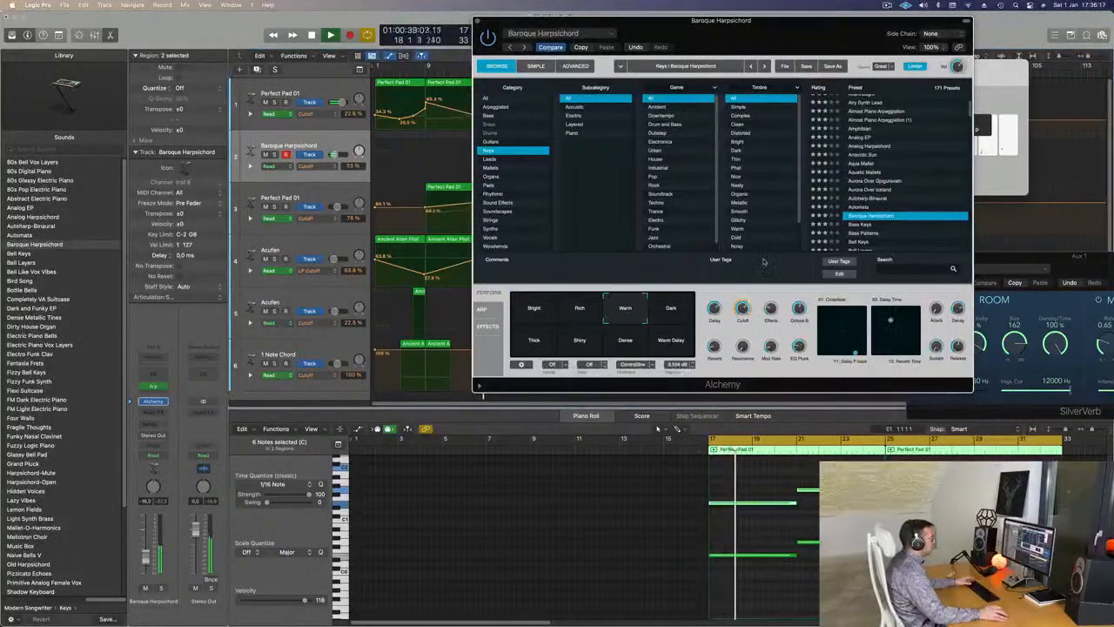
- Load Bass Keys at about -8.8 dB volume, try Dark Ramp and Lush Organ, then Bass Patterns
{"action": "scroll", "coordinate": [879, 212], "scroll_direction": "down", "scroll_amount": 1}
{"action": "left_click", "coordinate": [861, 214]}
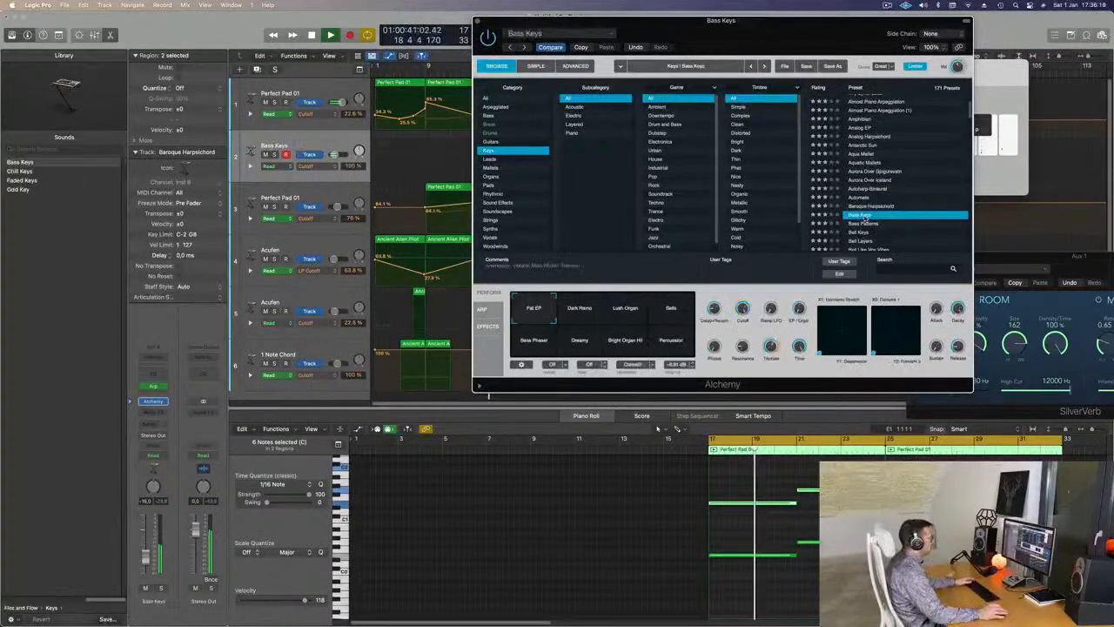
{"action": "left_click_drag", "start_coordinate": [146, 561], "coordinate": [145, 552]}
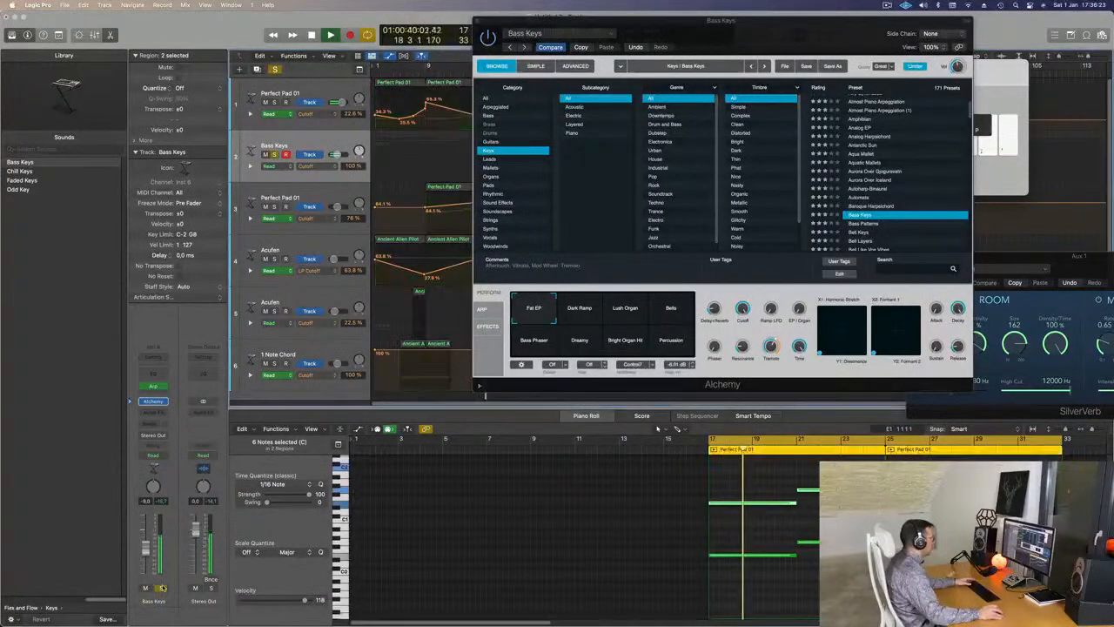
{"action": "left_click", "coordinate": [581, 309]}
{"action": "left_click", "coordinate": [625, 308]}
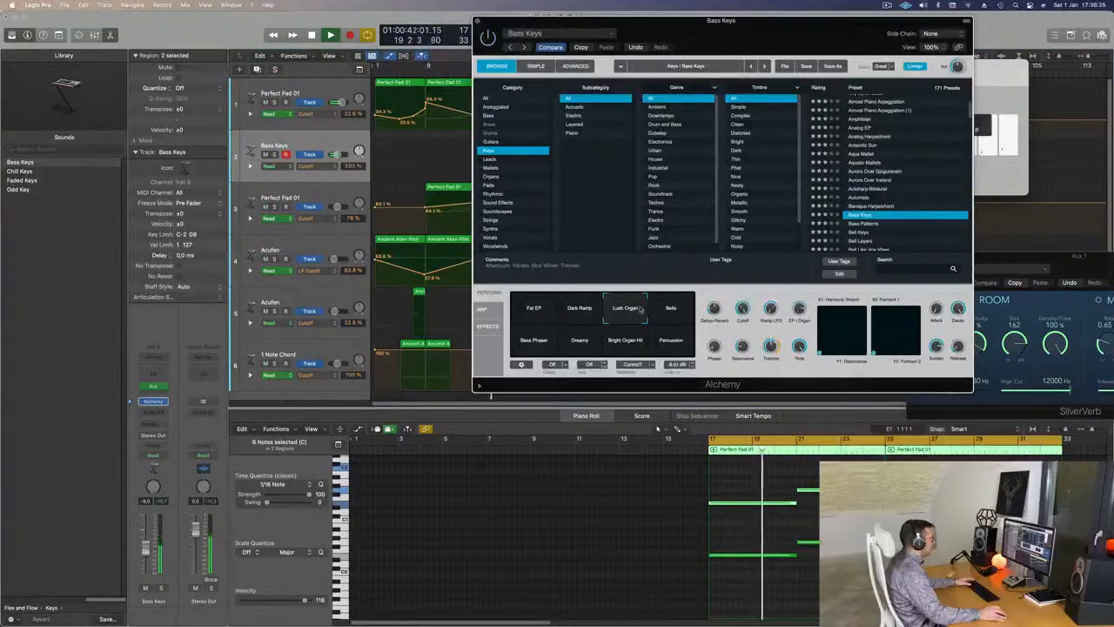
{"action": "left_click", "coordinate": [873, 224]}
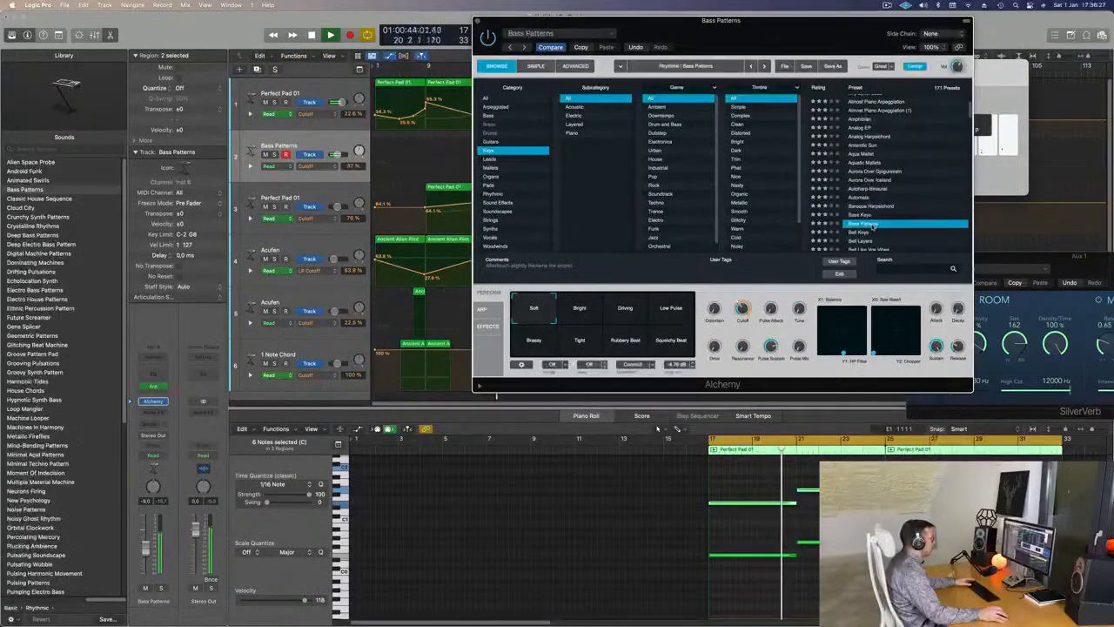
{"action": "left_click", "coordinate": [685, 525]}
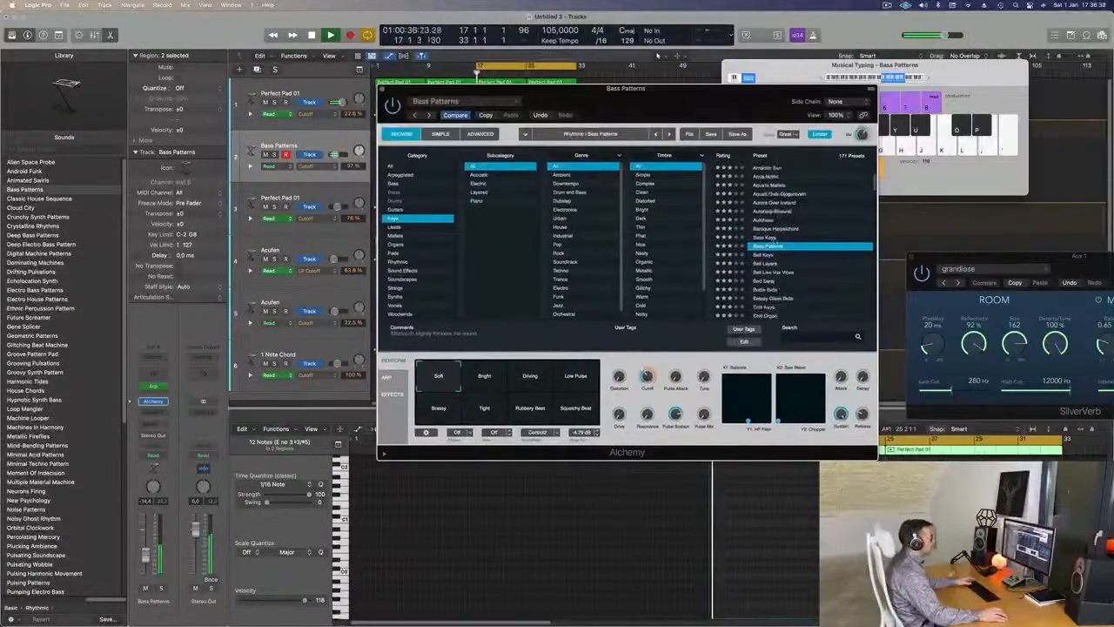
- Audition the Bell Keys and Bird Song presets during playback
{"action": "left_click", "coordinate": [765, 255]}
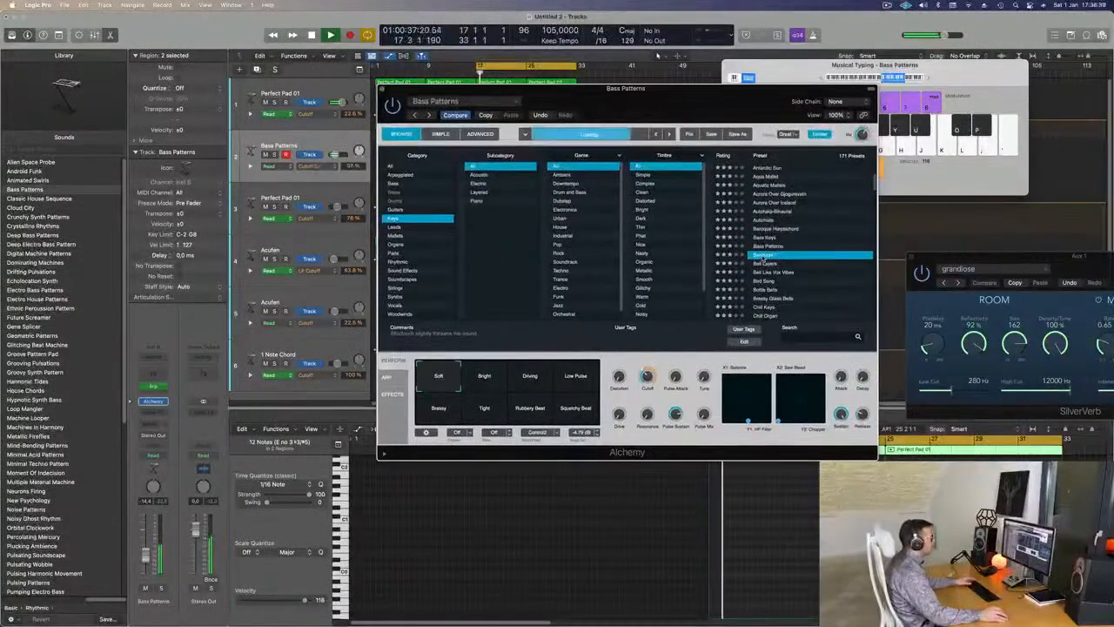
{"action": "left_click_drag", "start_coordinate": [715, 85], "coordinate": [809, 46]}
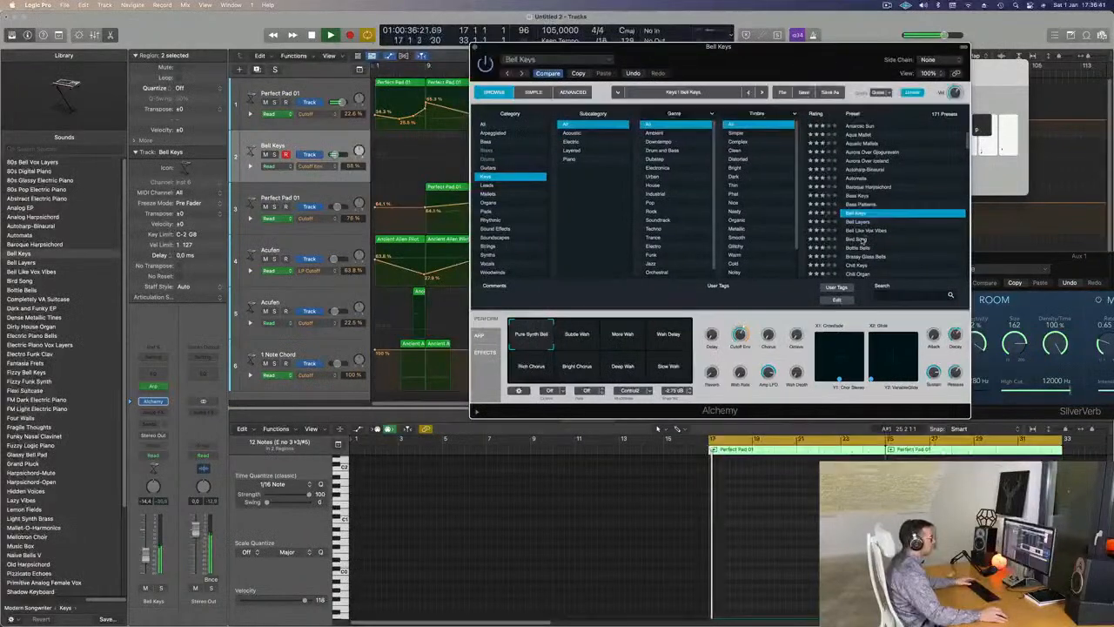
{"action": "left_click", "coordinate": [860, 240]}
{"action": "key", "text": "space"}
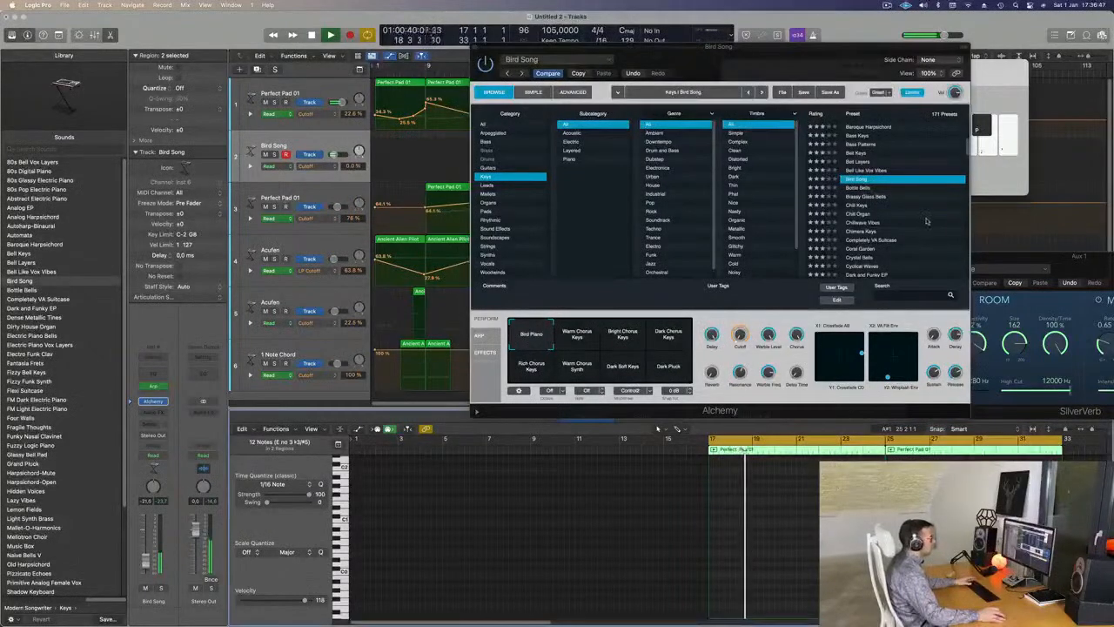
- Audition 80s Bell Vox Layers, 80s Glassy Electric Piano and Abstract Electric Piano
{"action": "scroll", "coordinate": [898, 222], "scroll_direction": "up", "scroll_amount": 5}
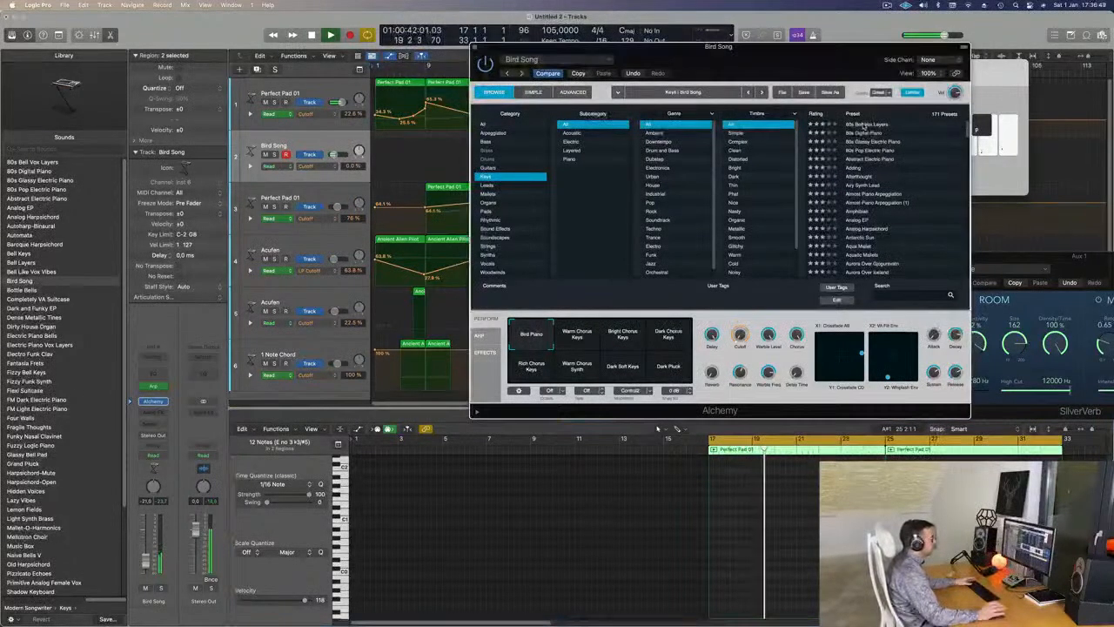
{"action": "left_click", "coordinate": [858, 125]}
{"action": "left_click_drag", "start_coordinate": [841, 50], "coordinate": [888, 15]}
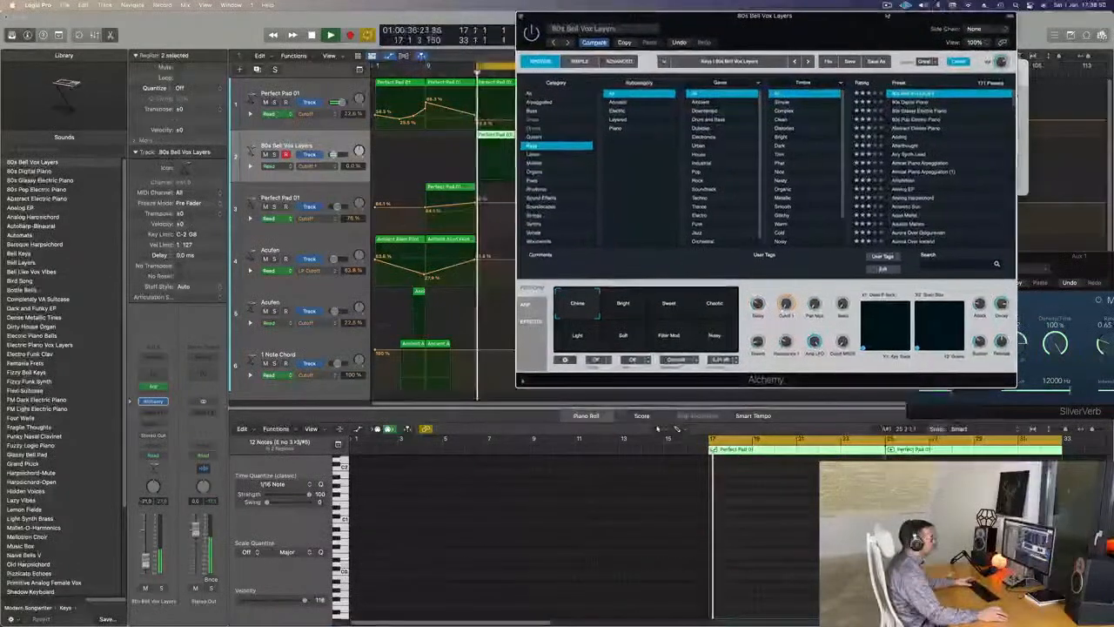
{"action": "left_click", "coordinate": [930, 111]}
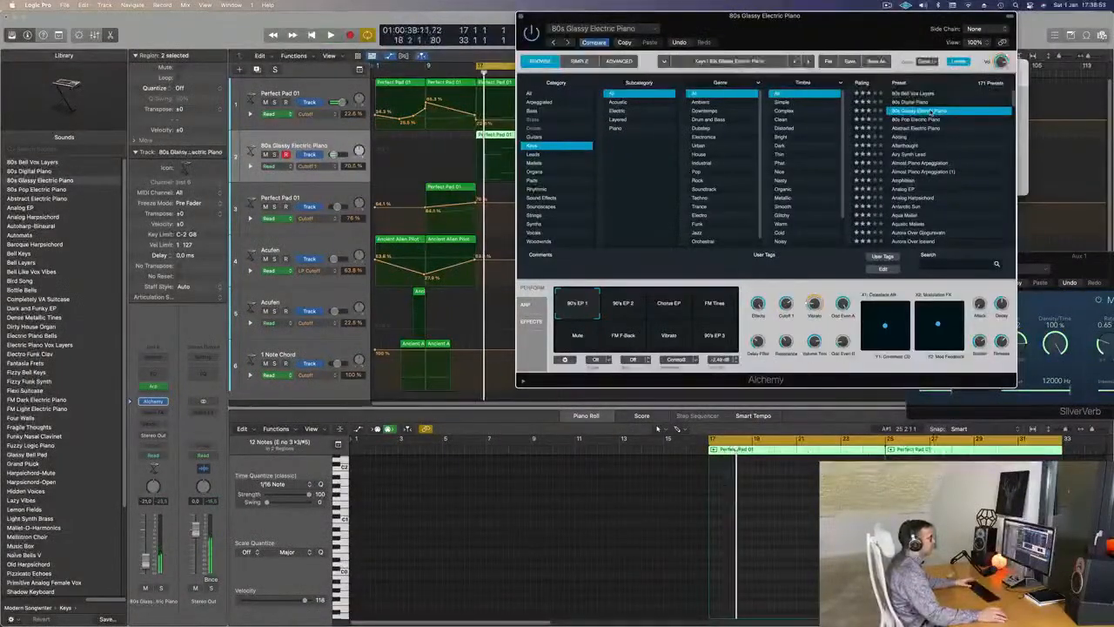
{"action": "left_click", "coordinate": [927, 127]}
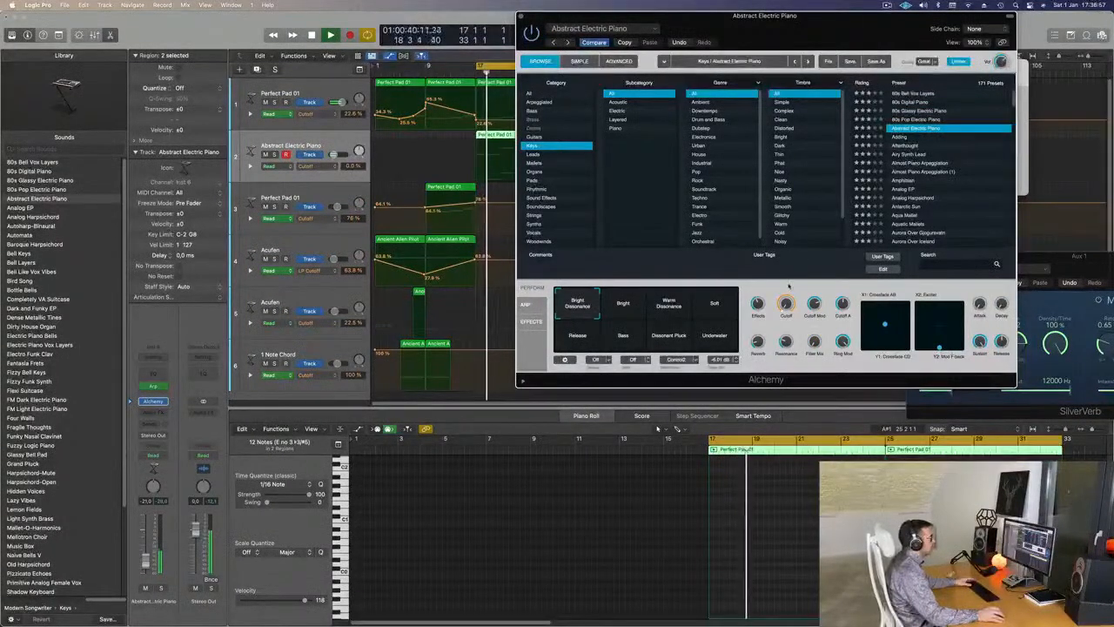
- Try the Bright, Warm Dissonance, Soft, Underwater and Release variations
{"action": "left_click", "coordinate": [622, 304]}
{"action": "left_click", "coordinate": [669, 306]}
{"action": "left_click", "coordinate": [713, 309]}
{"action": "left_click", "coordinate": [718, 336]}
{"action": "left_click", "coordinate": [593, 337]}
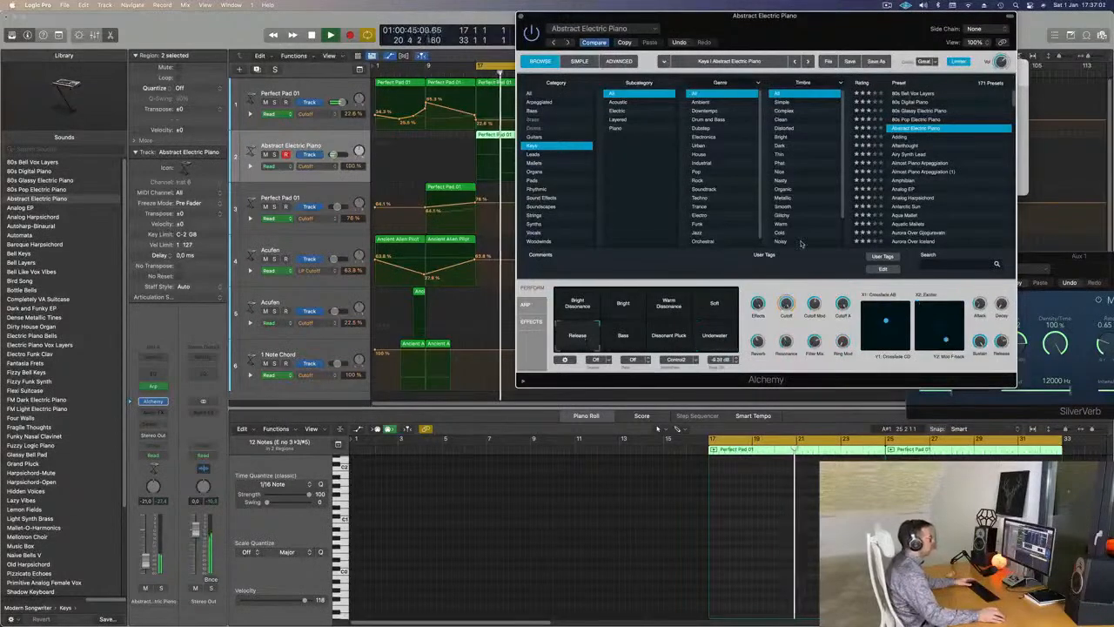
- Step through Airy Synth Lead, Analog EP, Aqua Mallet and Aurora Over Iceland, ending on Automata
{"action": "left_click", "coordinate": [912, 154]}
{"action": "left_click", "coordinate": [926, 164]}
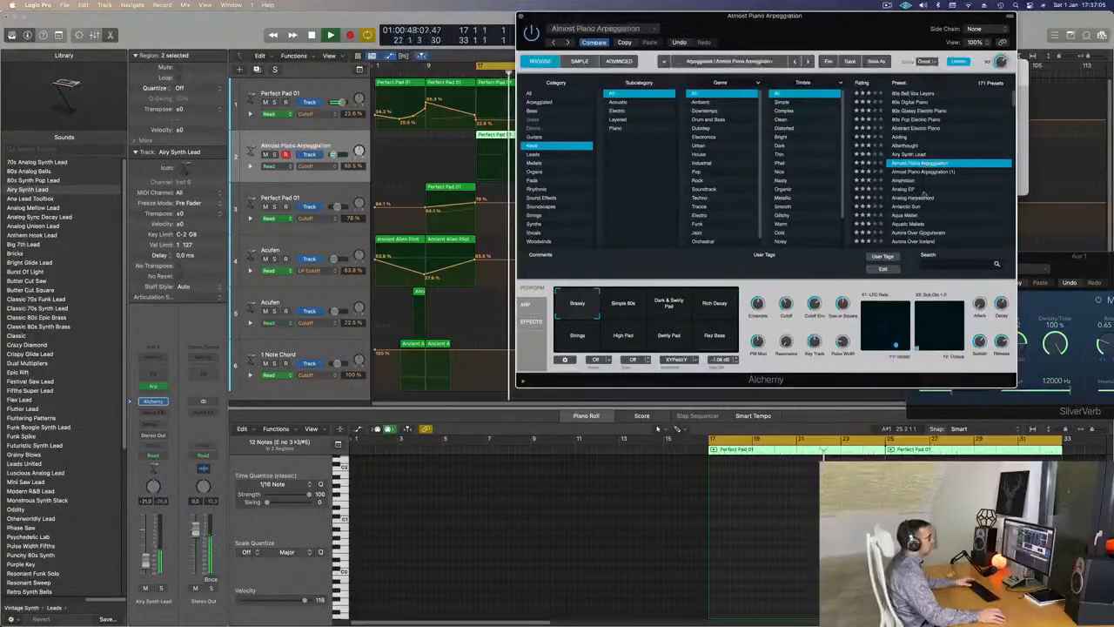
{"action": "left_click", "coordinate": [927, 189]}
{"action": "scroll", "coordinate": [966, 183], "scroll_direction": "down", "scroll_amount": 2}
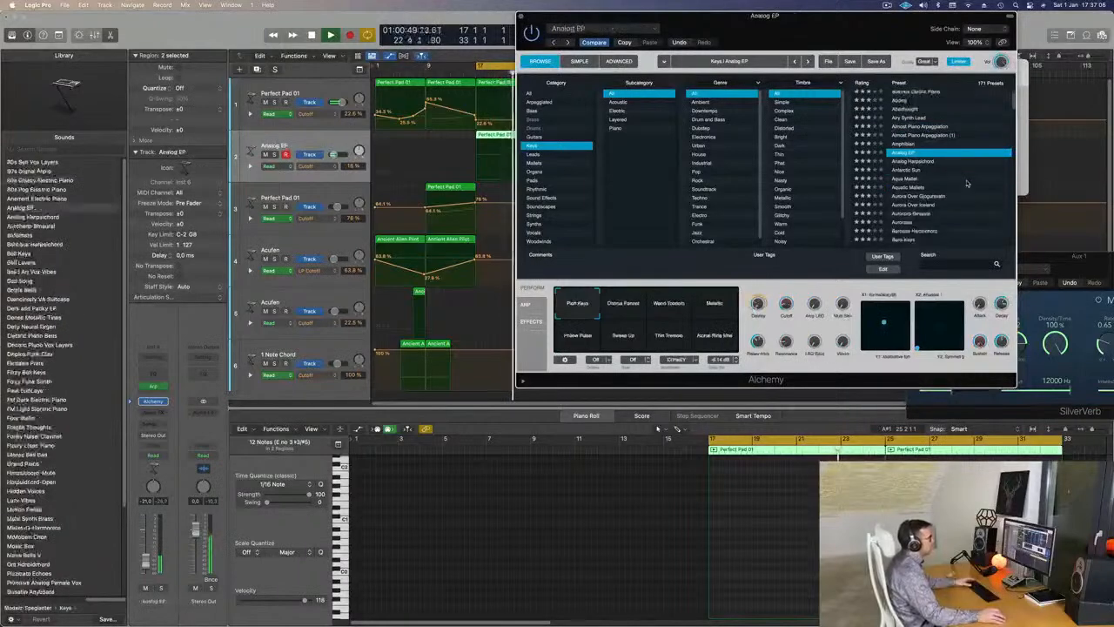
{"action": "left_click", "coordinate": [910, 179]}
{"action": "scroll", "coordinate": [933, 178], "scroll_direction": "down", "scroll_amount": 2}
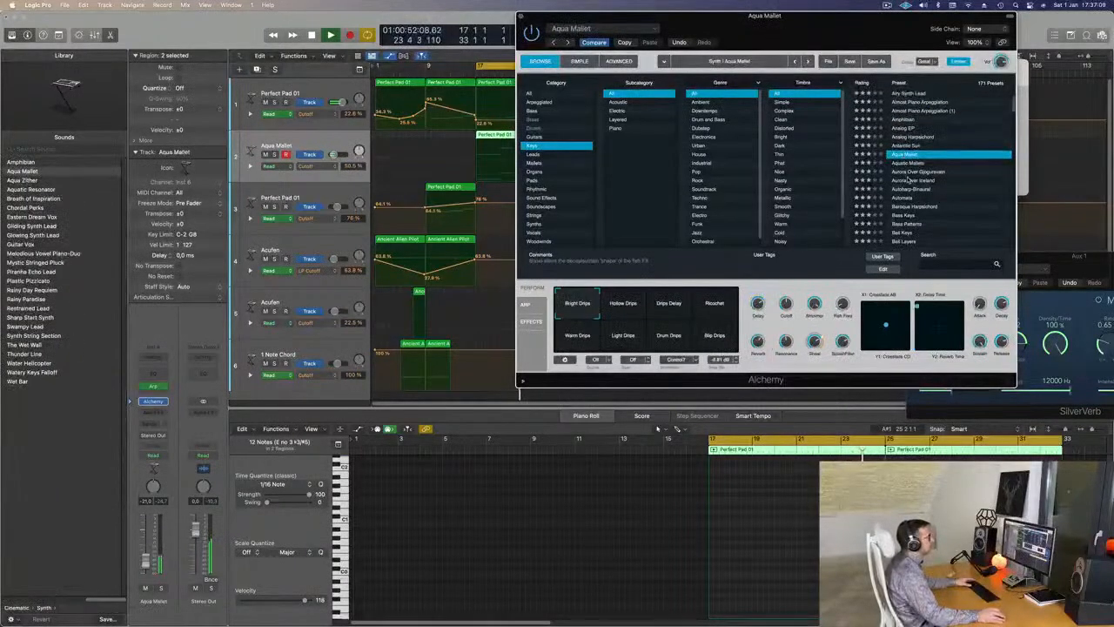
{"action": "left_click", "coordinate": [927, 180]}
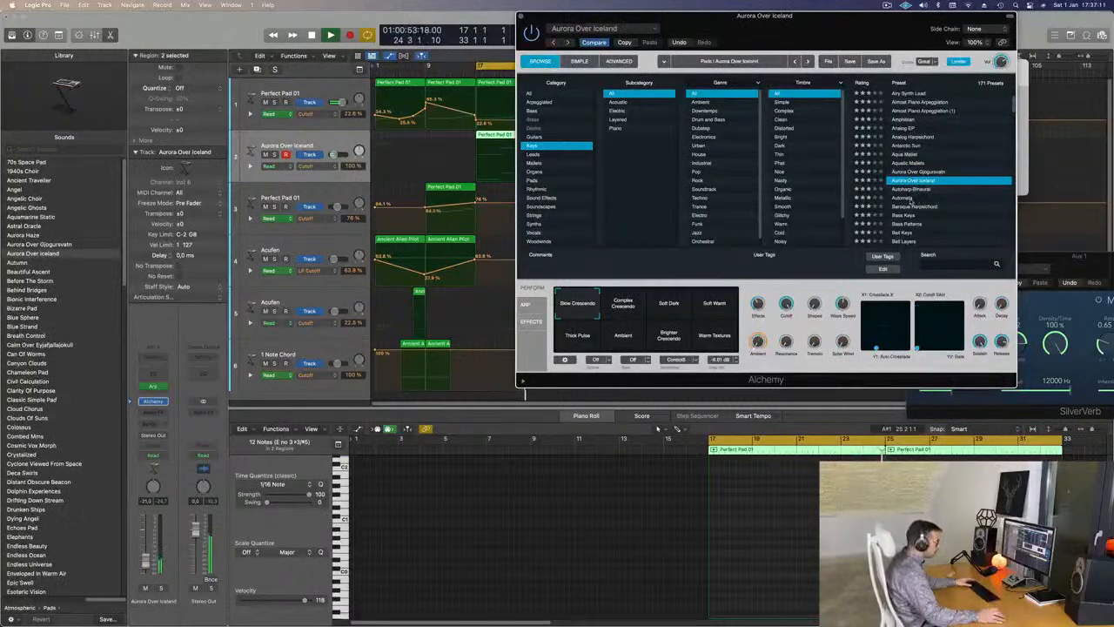
{"action": "left_click", "coordinate": [909, 198]}
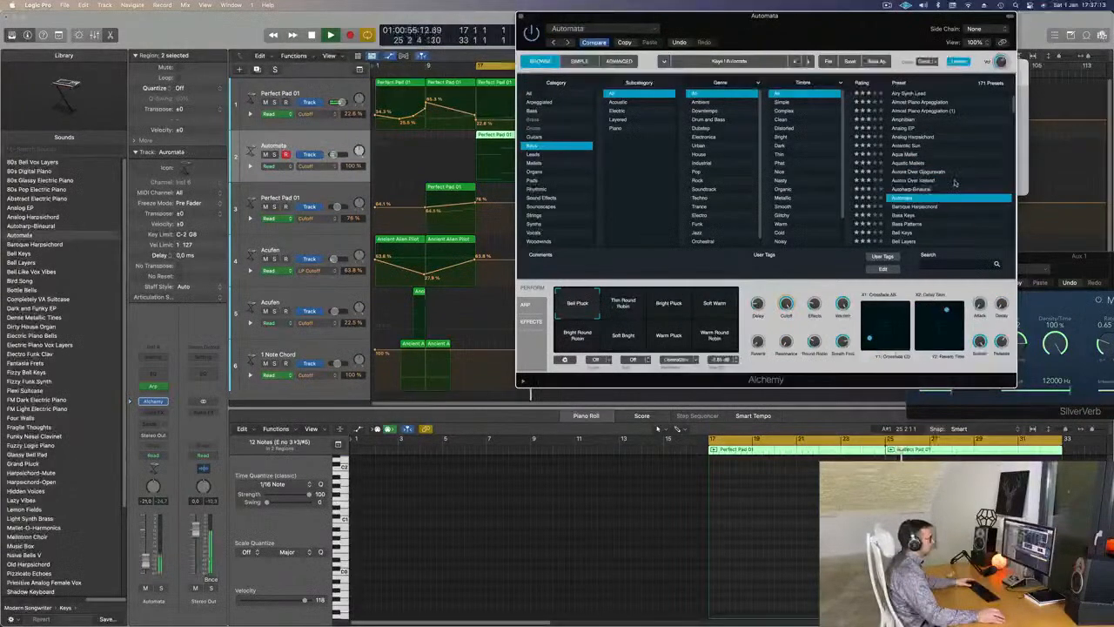
{"action": "scroll", "coordinate": [944, 161], "scroll_direction": "down", "scroll_amount": 2}
- Compare Automata's Bright Pluck, Round Robin, Soft Bright and Warm variations, settling on Thin Round Robin
{"action": "mouse_move", "coordinate": [834, 28]}
{"action": "left_mouse_down"}
{"action": "mouse_move", "coordinate": [790, 32]}
{"action": "mouse_move", "coordinate": [826, 28]}
{"action": "left_mouse_up"}
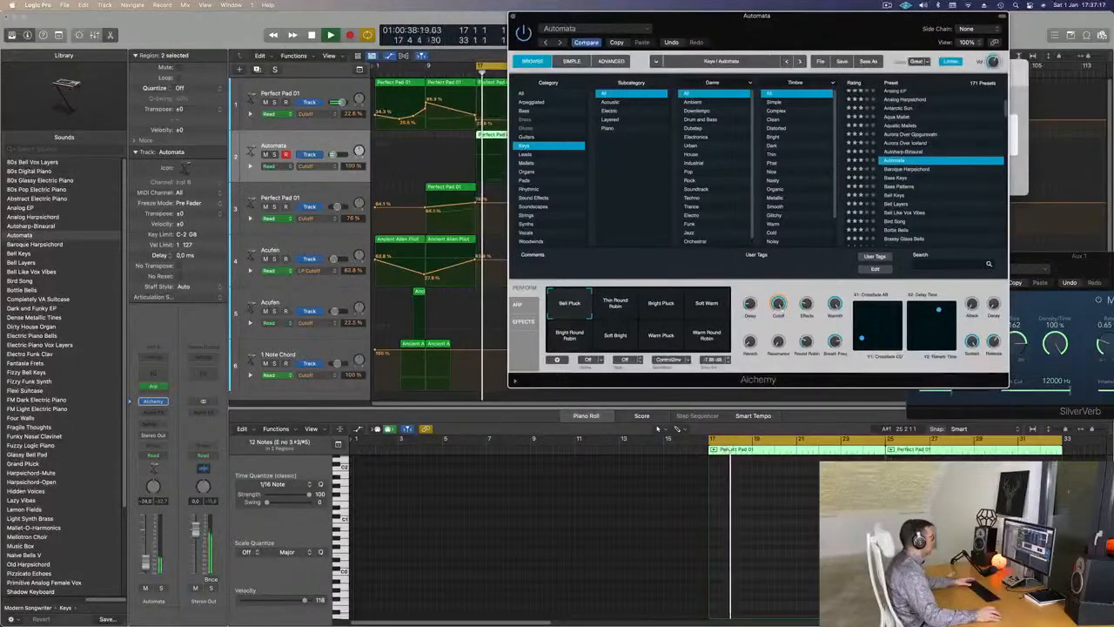
{"action": "left_click", "coordinate": [621, 306]}
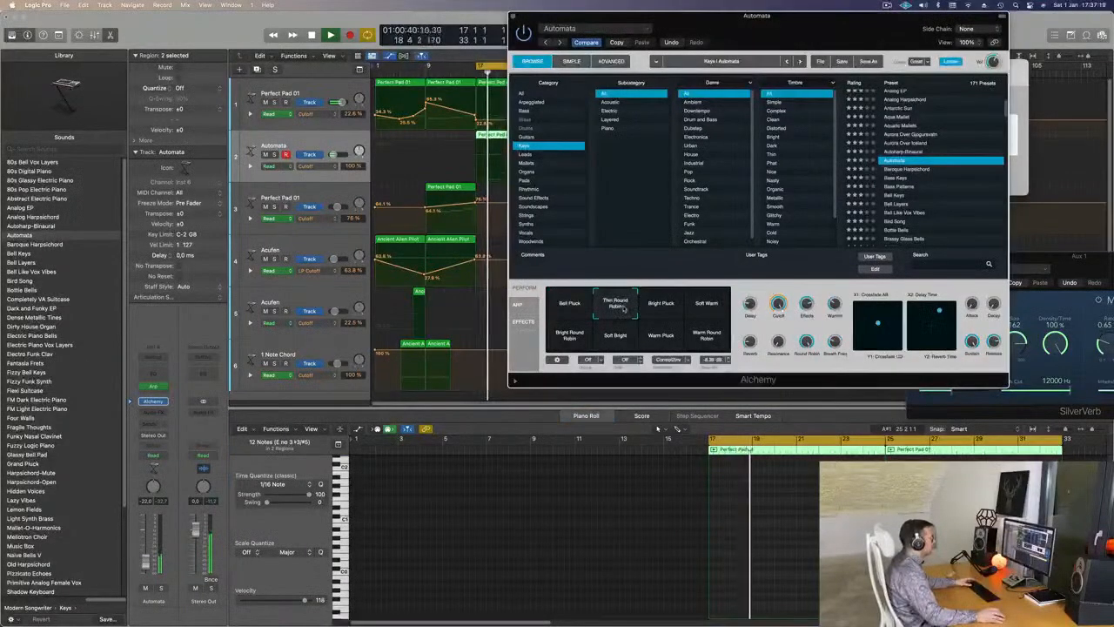
{"action": "left_click", "coordinate": [667, 308]}
{"action": "left_click", "coordinate": [610, 311]}
{"action": "left_click", "coordinate": [571, 337]}
{"action": "left_click", "coordinate": [615, 343]}
{"action": "left_click", "coordinate": [657, 341]}
{"action": "left_click", "coordinate": [707, 337]}
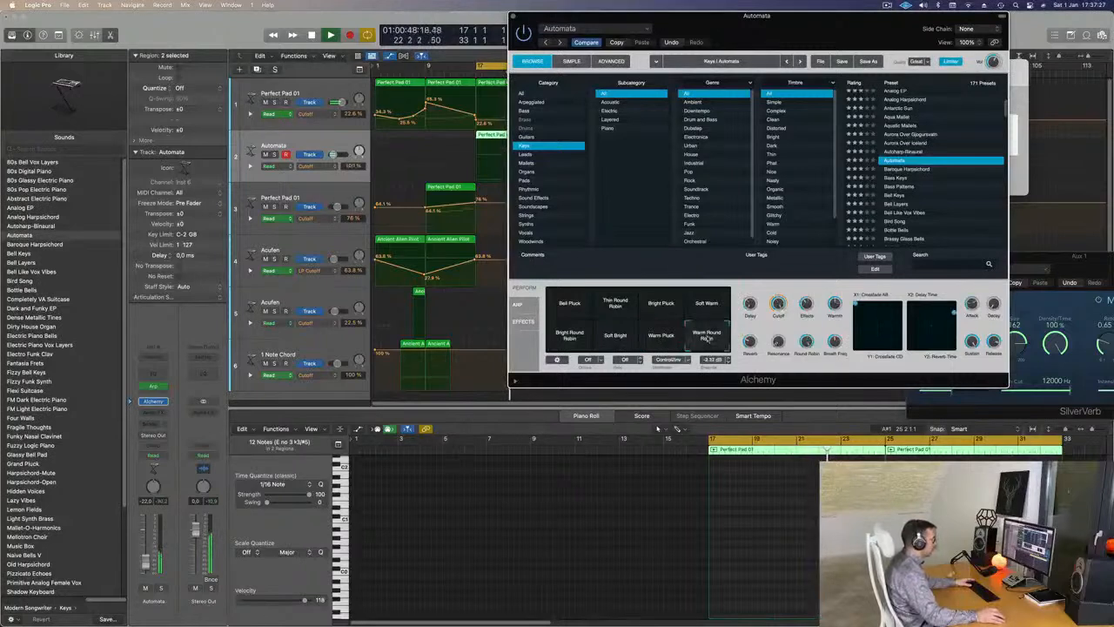
{"action": "left_click", "coordinate": [615, 304]}
{"action": "key", "text": "space"}
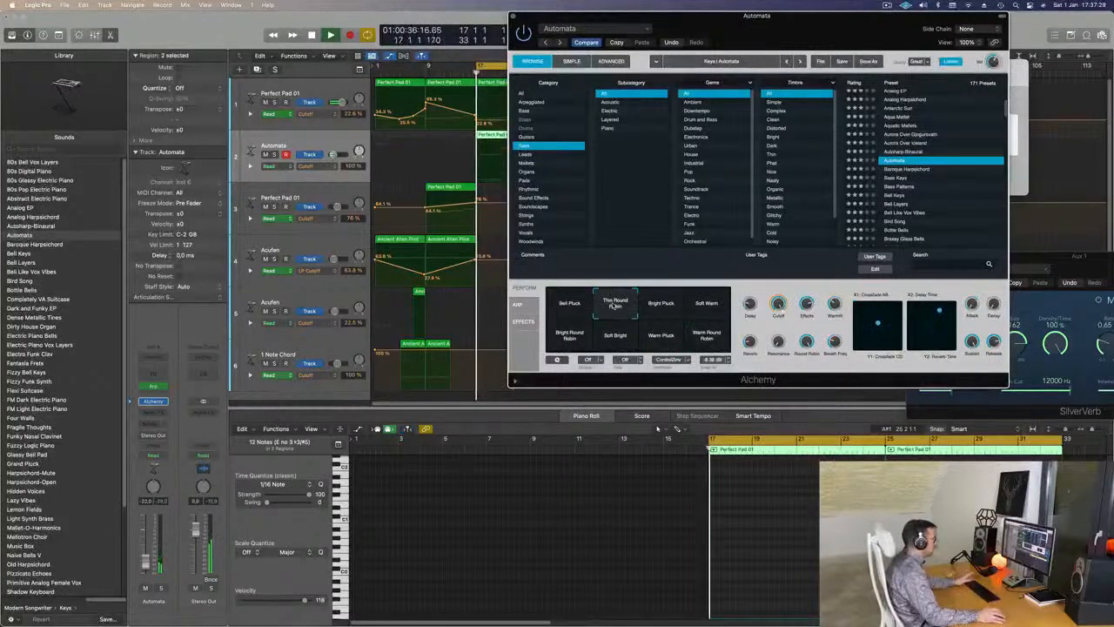
{"action": "left_click", "coordinate": [573, 306]}
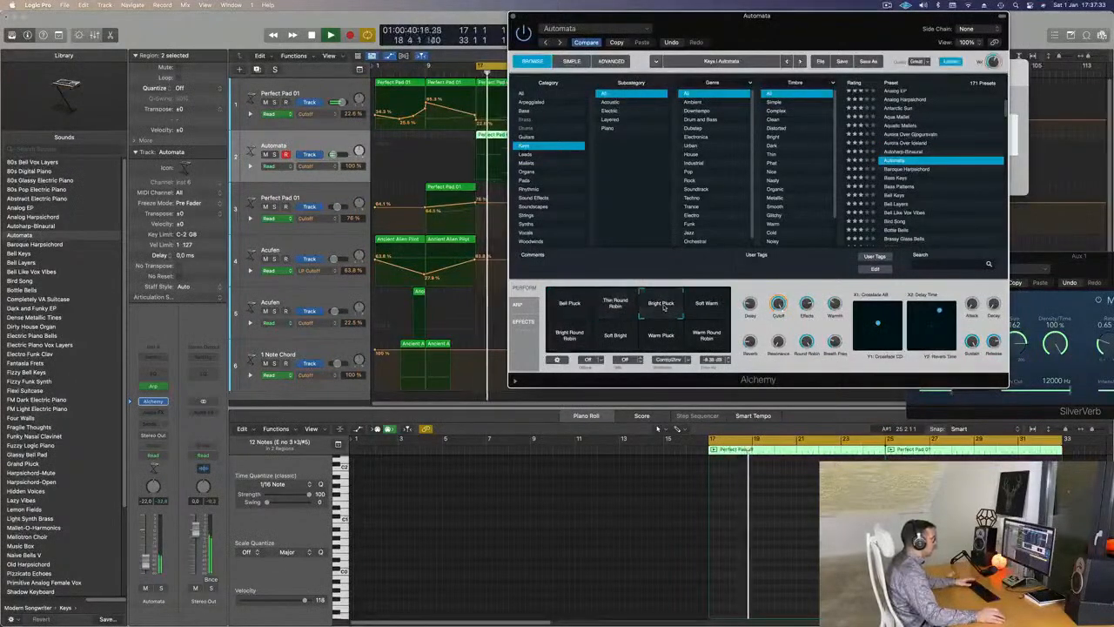
{"action": "left_click", "coordinate": [616, 304]}
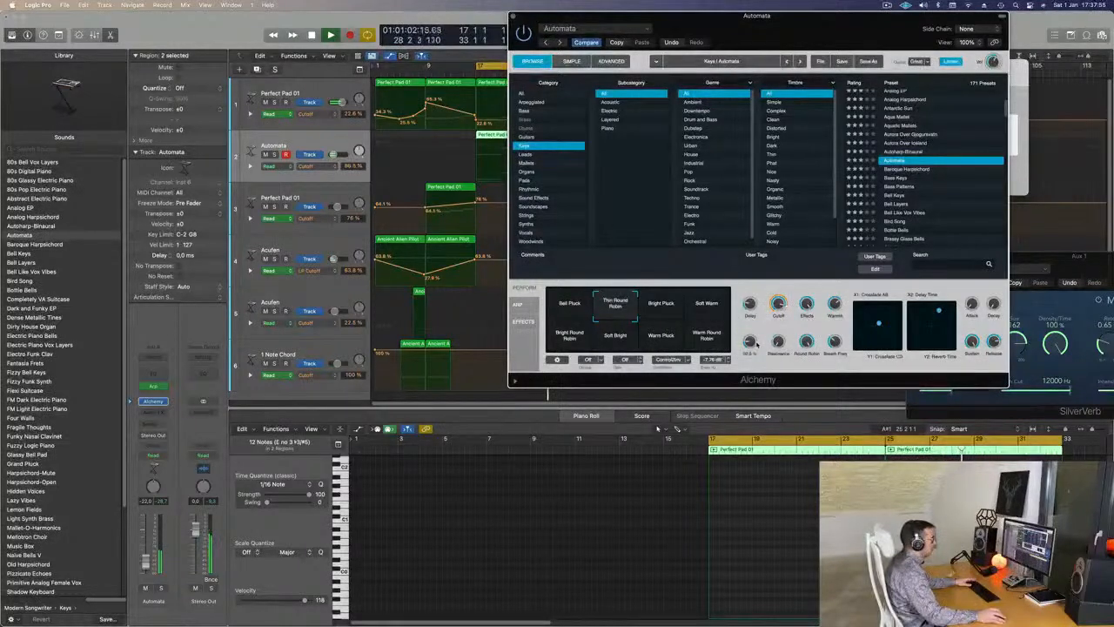
{"action": "left_click_drag", "start_coordinate": [731, 19], "coordinate": [805, 89]}
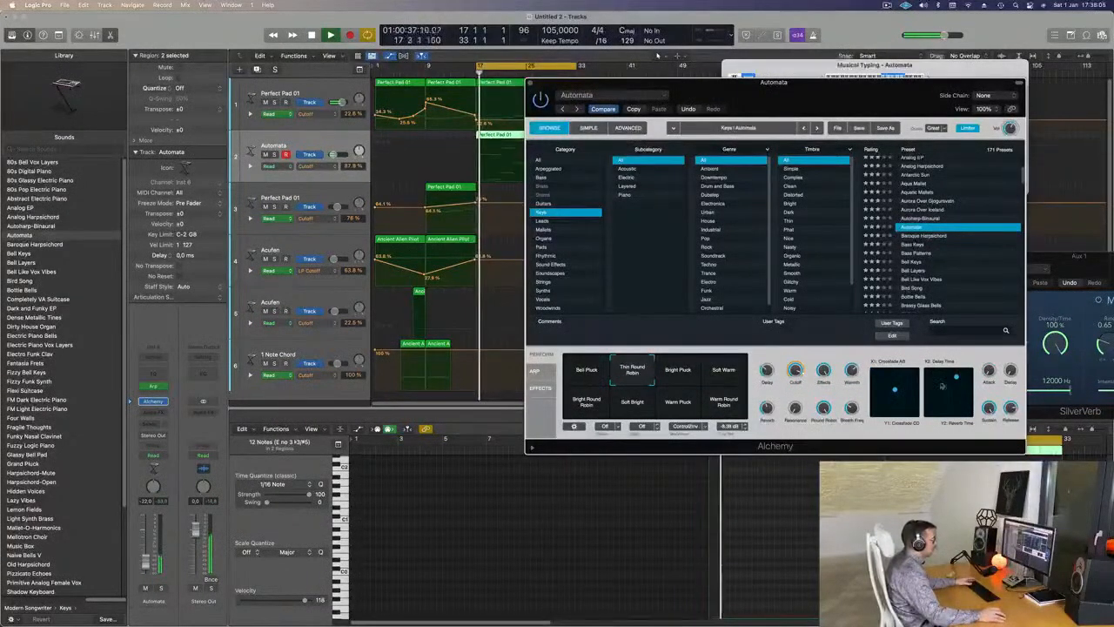
- Open the Arpeggiator and audition its Arcade Trills, Bouncing Funk and Chord Cycle 01 presets
{"action": "left_click", "coordinate": [535, 372]}
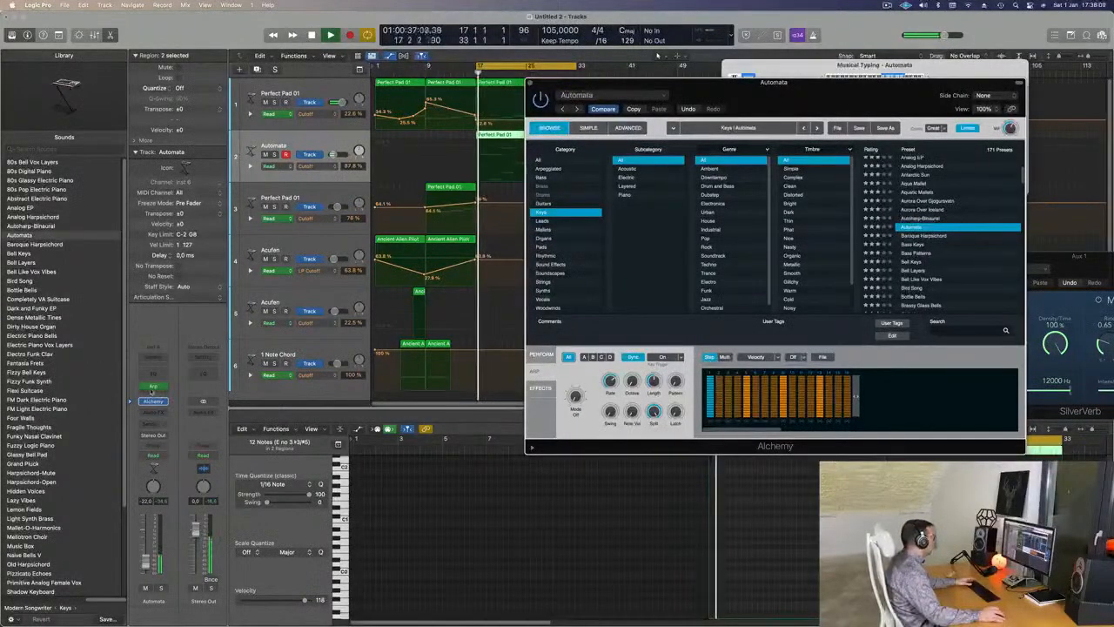
{"action": "left_click", "coordinate": [152, 388]}
{"action": "key", "text": "space"}
{"action": "key", "text": "space"}
{"action": "left_click_drag", "start_coordinate": [933, 114], "coordinate": [691, 107]}
{"action": "key", "text": "space"}
{"action": "key", "text": "space"}
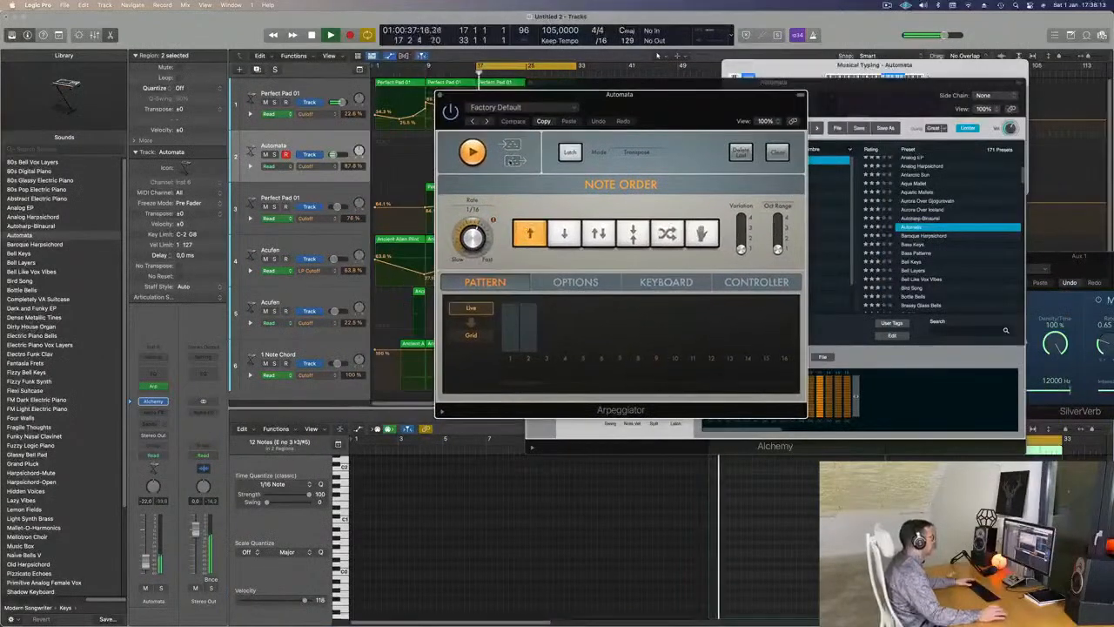
{"action": "left_click", "coordinate": [485, 121]}
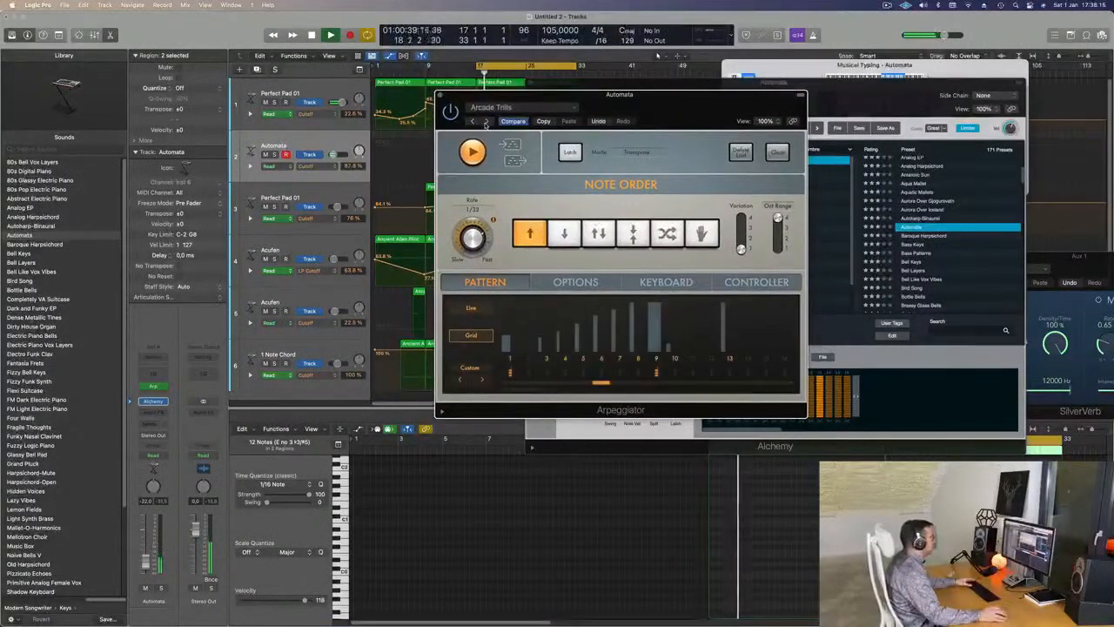
{"action": "left_click", "coordinate": [486, 122]}
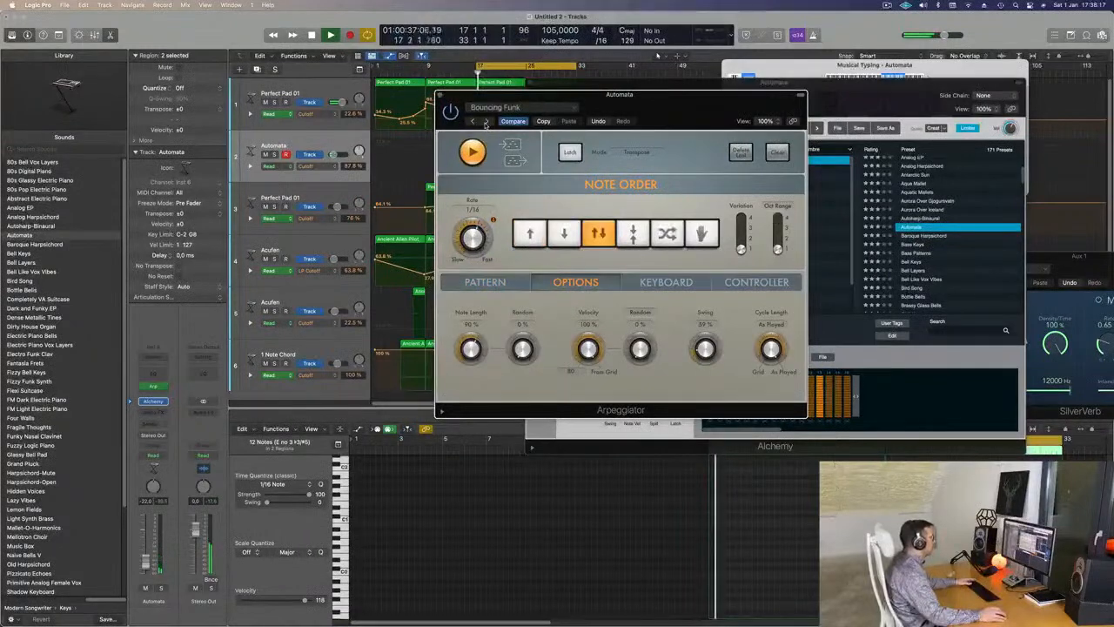
{"action": "left_click", "coordinate": [486, 122]}
- Step through Classic Cycle 01 and 02 to Classic Cycle 03, then close the Arpeggiator window
{"action": "left_click_drag", "start_coordinate": [653, 104], "coordinate": [718, 92]}
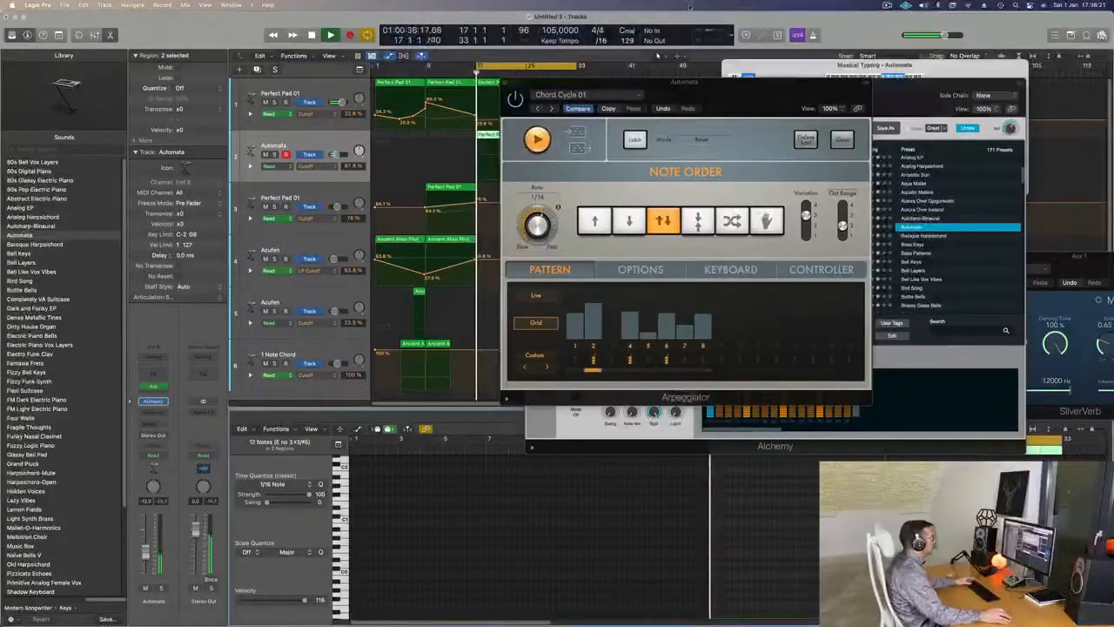
{"action": "left_click", "coordinate": [553, 108]}
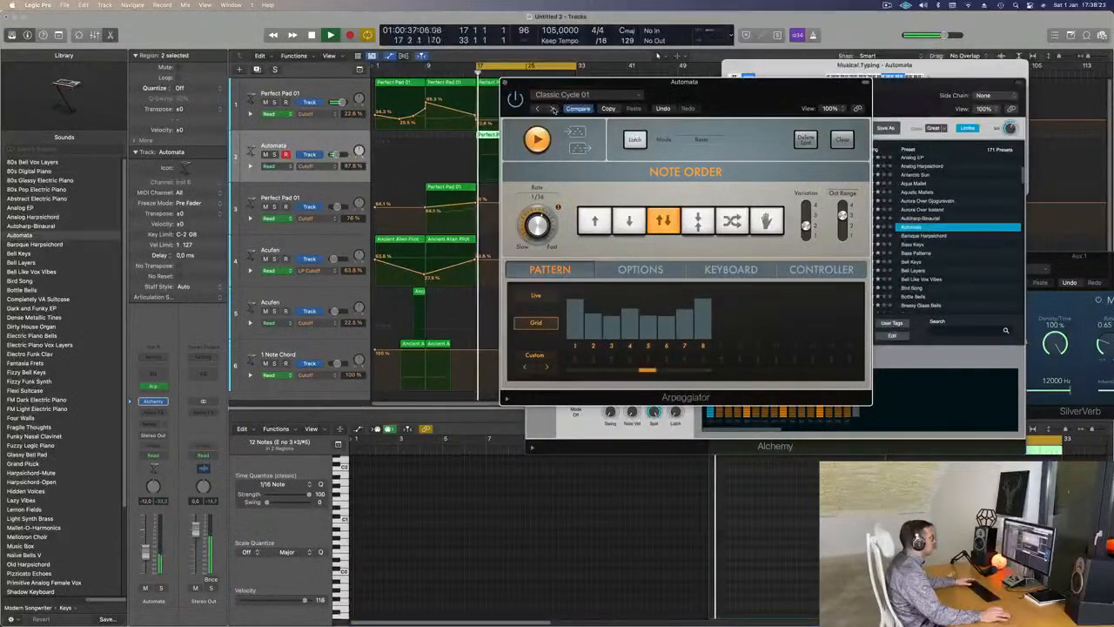
{"action": "left_click_drag", "start_coordinate": [746, 95], "coordinate": [768, 136]}
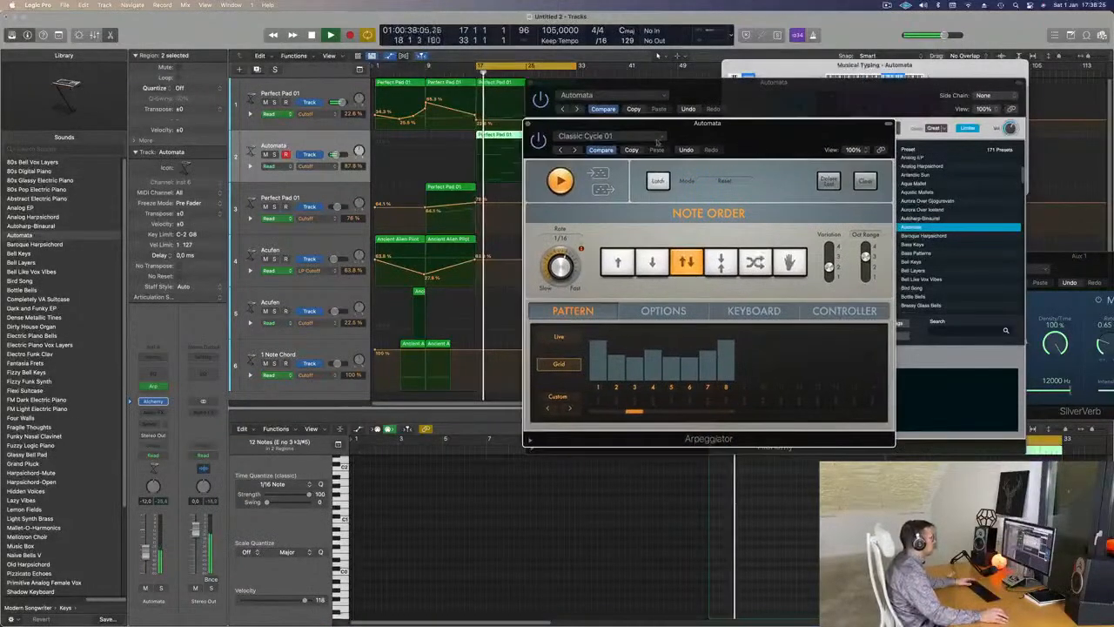
{"action": "left_click", "coordinate": [575, 149]}
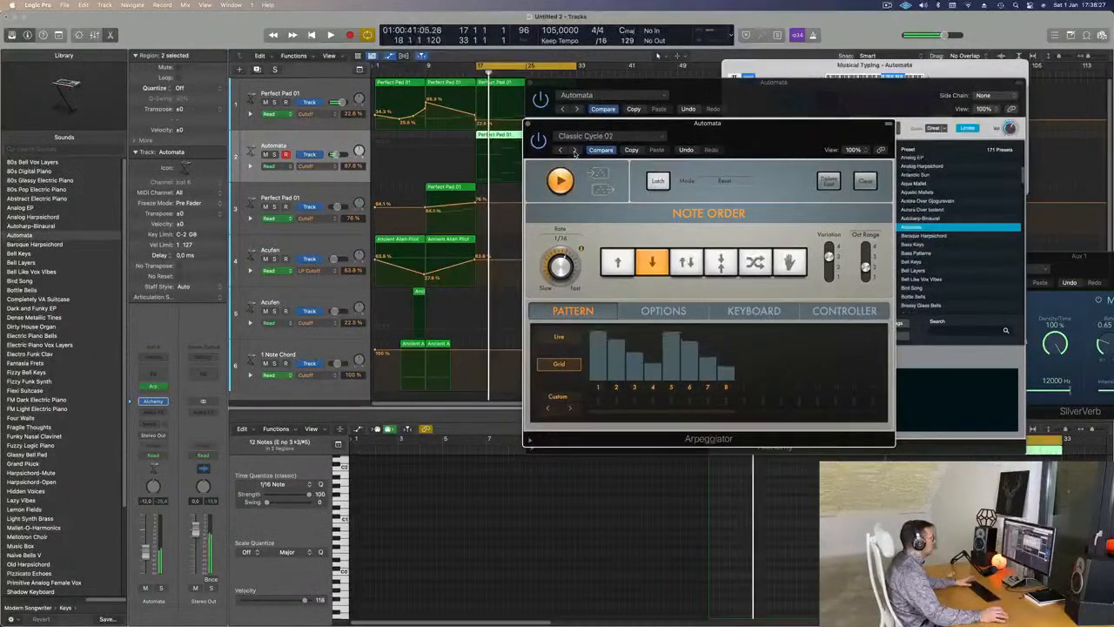
{"action": "left_click", "coordinate": [574, 149]}
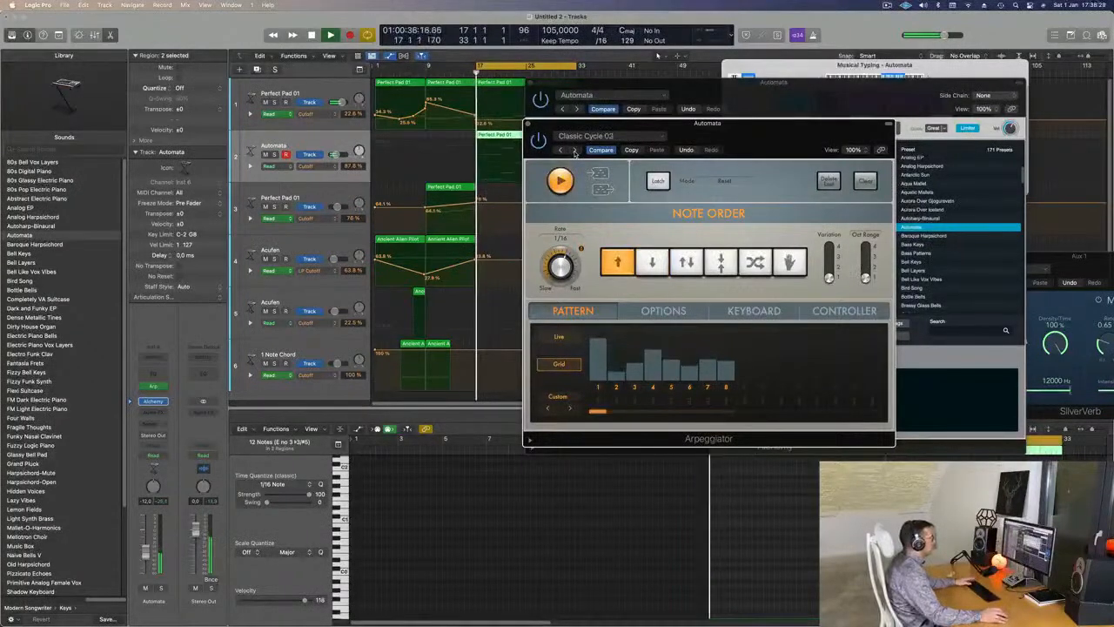
{"action": "left_click_drag", "start_coordinate": [784, 137], "coordinate": [650, 227]}
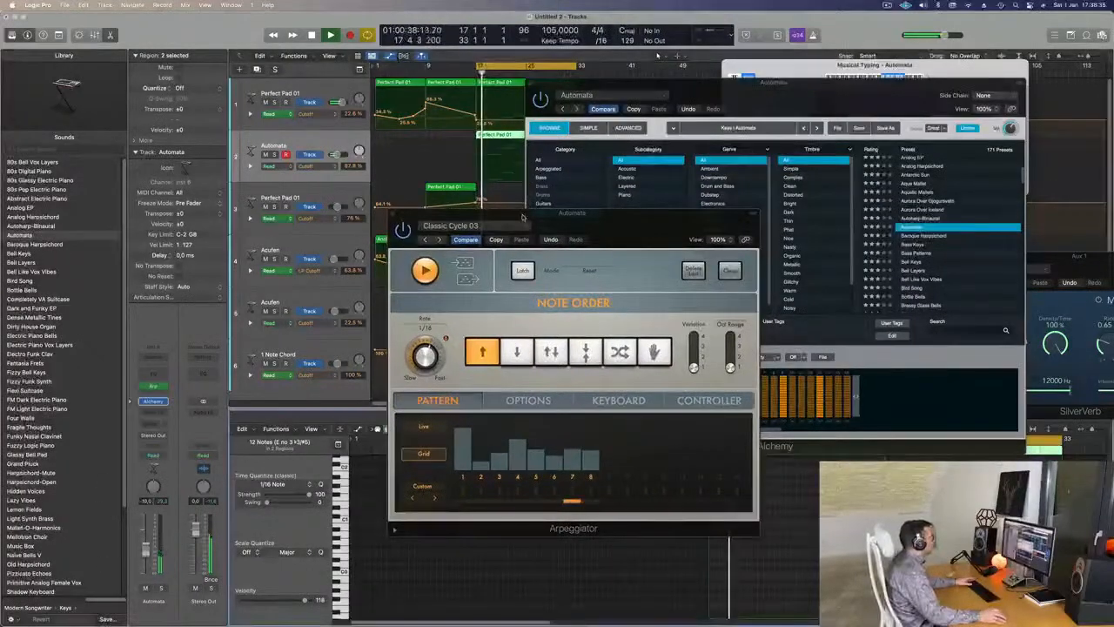
{"action": "left_click_drag", "start_coordinate": [631, 229], "coordinate": [597, 250]}
{"action": "left_click", "coordinate": [358, 233]}
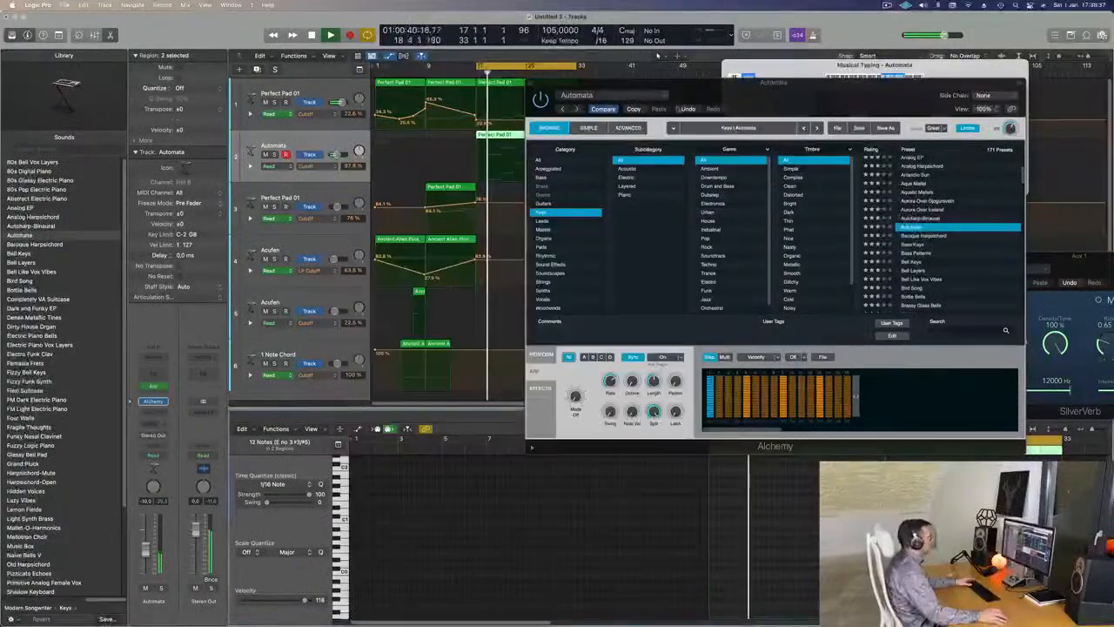
{"action": "left_click_drag", "start_coordinate": [744, 109], "coordinate": [625, 212]}
- Reopen the Automata synth, then drag its cutoff automation at bar 17 down to about 42.9%
{"action": "left_click", "coordinate": [410, 184]}
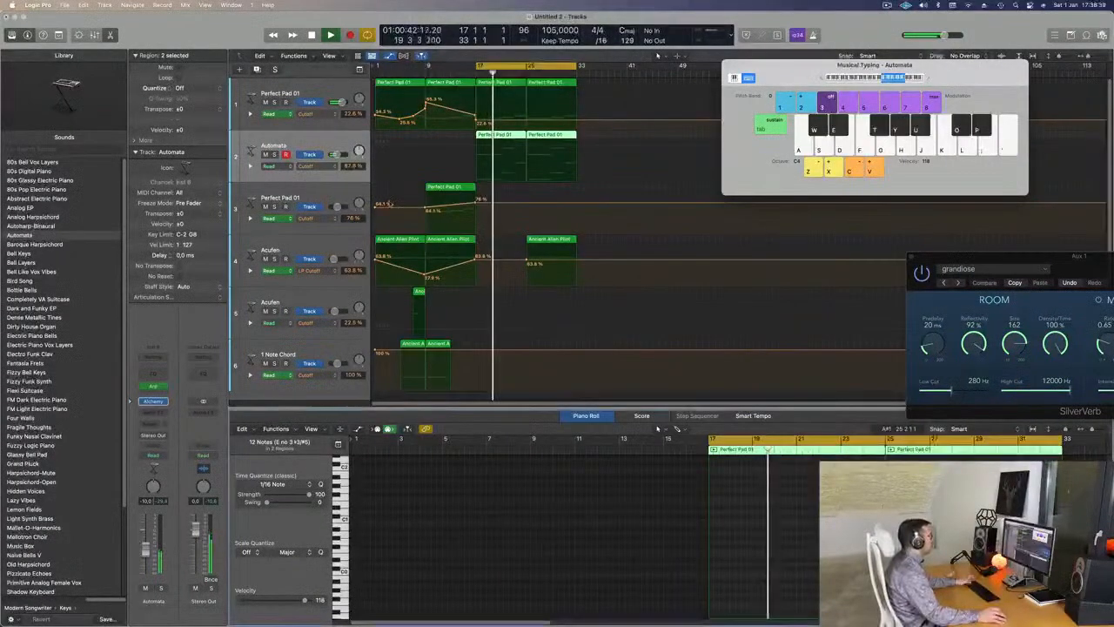
{"action": "key", "text": "space"}
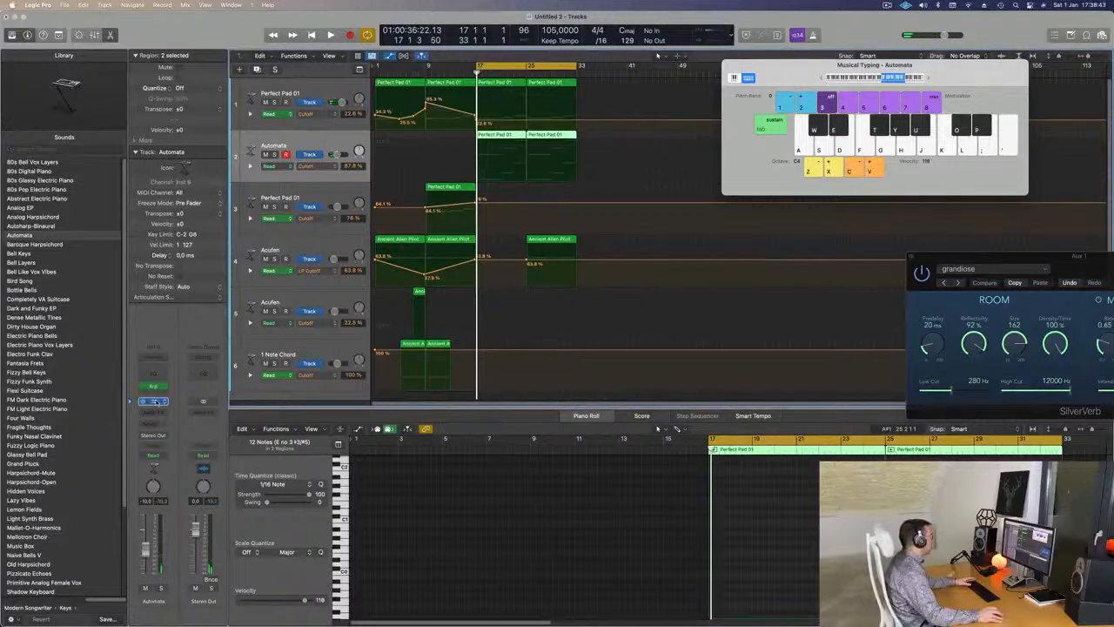
{"action": "left_click", "coordinate": [157, 400]}
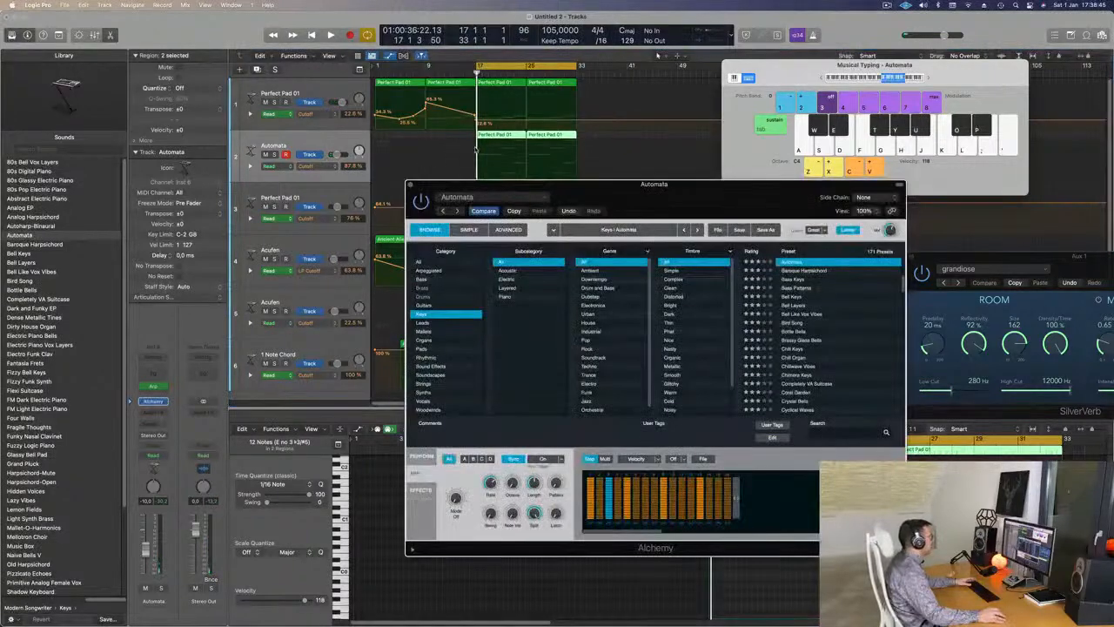
{"action": "left_click", "coordinate": [469, 229]}
{"action": "left_click", "coordinate": [509, 230]}
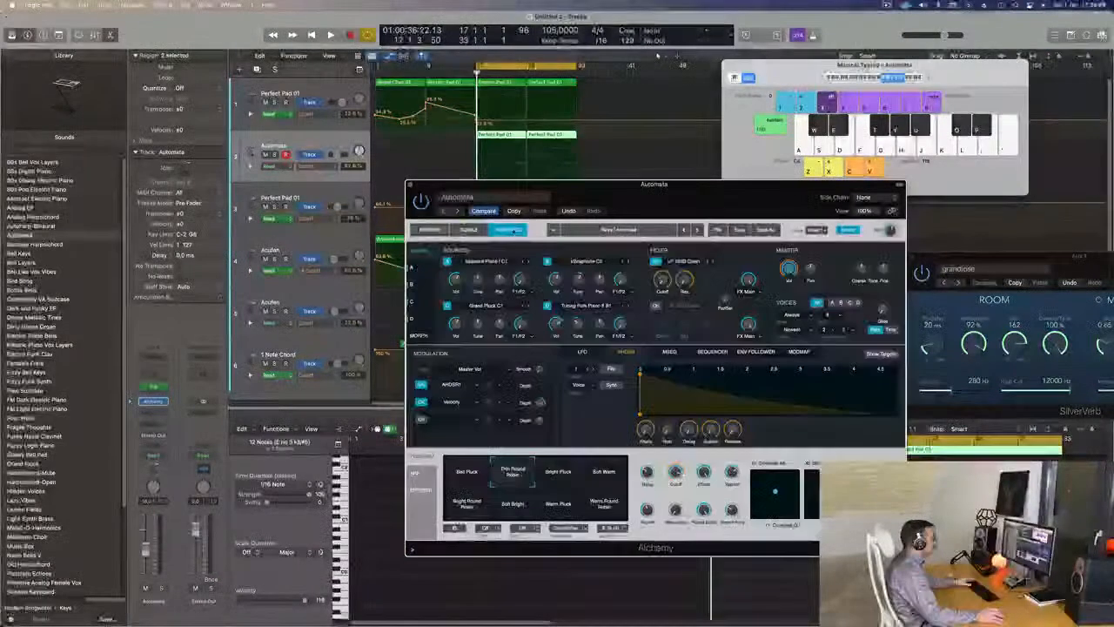
{"action": "left_click", "coordinate": [469, 229]}
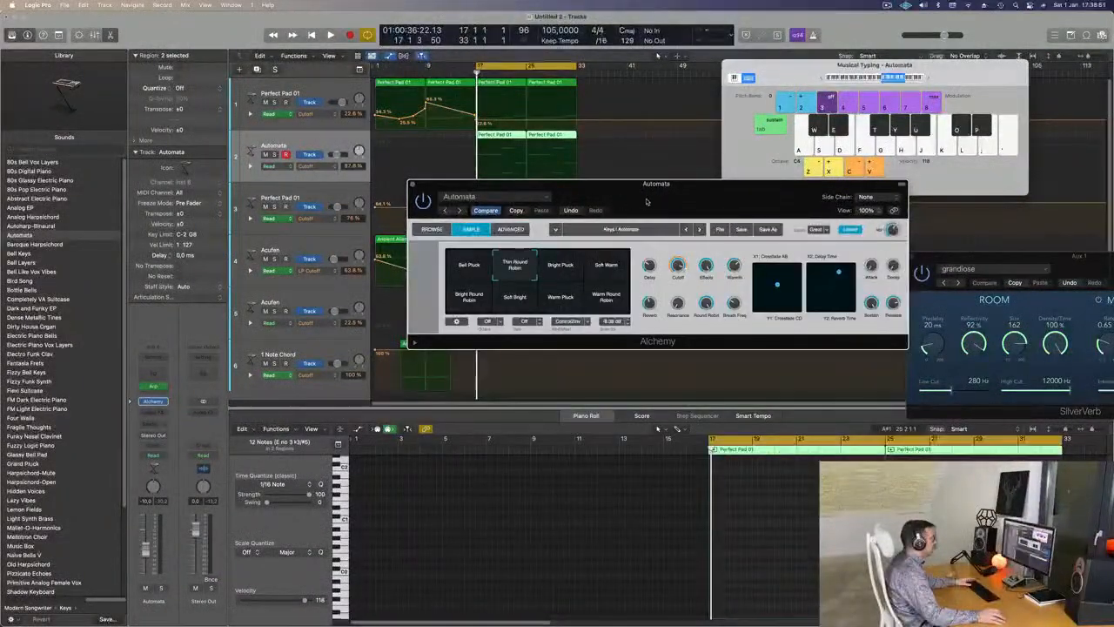
{"action": "left_click_drag", "start_coordinate": [659, 195], "coordinate": [687, 181]}
{"action": "left_click", "coordinate": [459, 216]}
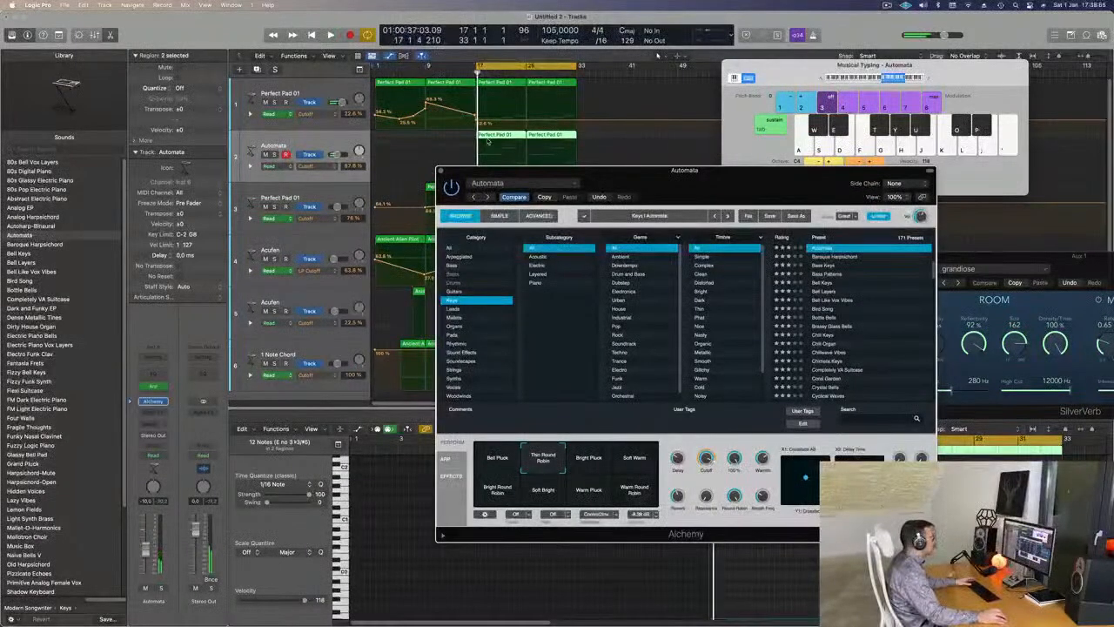
{"action": "left_click", "coordinate": [516, 148]}
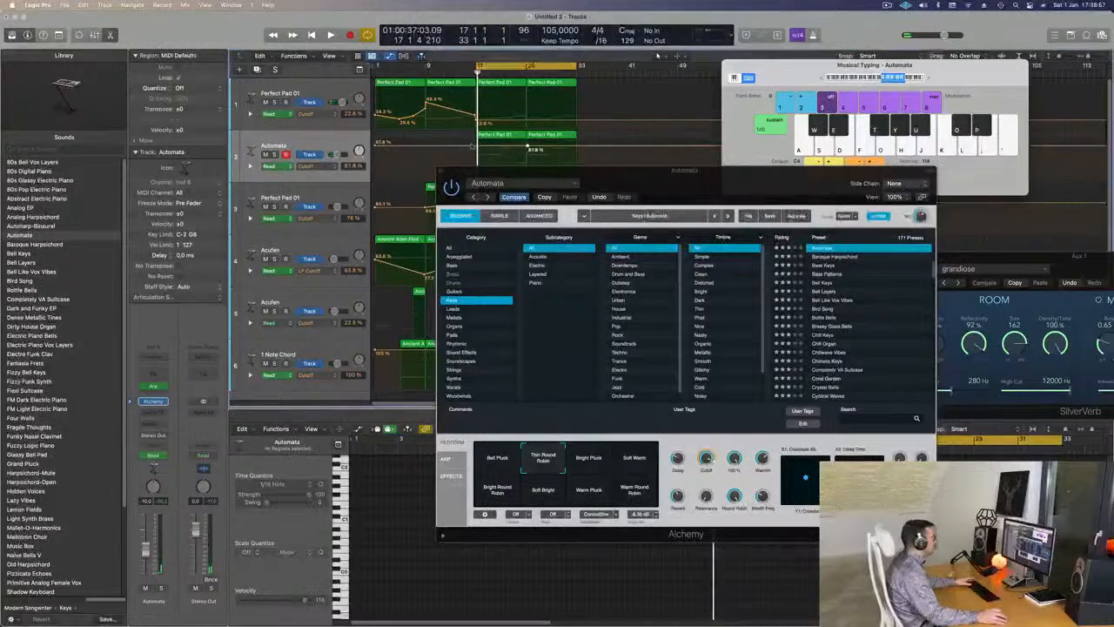
{"action": "left_click_drag", "start_coordinate": [478, 147], "coordinate": [603, 210]}
- Copy the Ancient Alien regions on tracks 6 and 5 further right, to around bar 19
{"action": "key", "text": "space"}
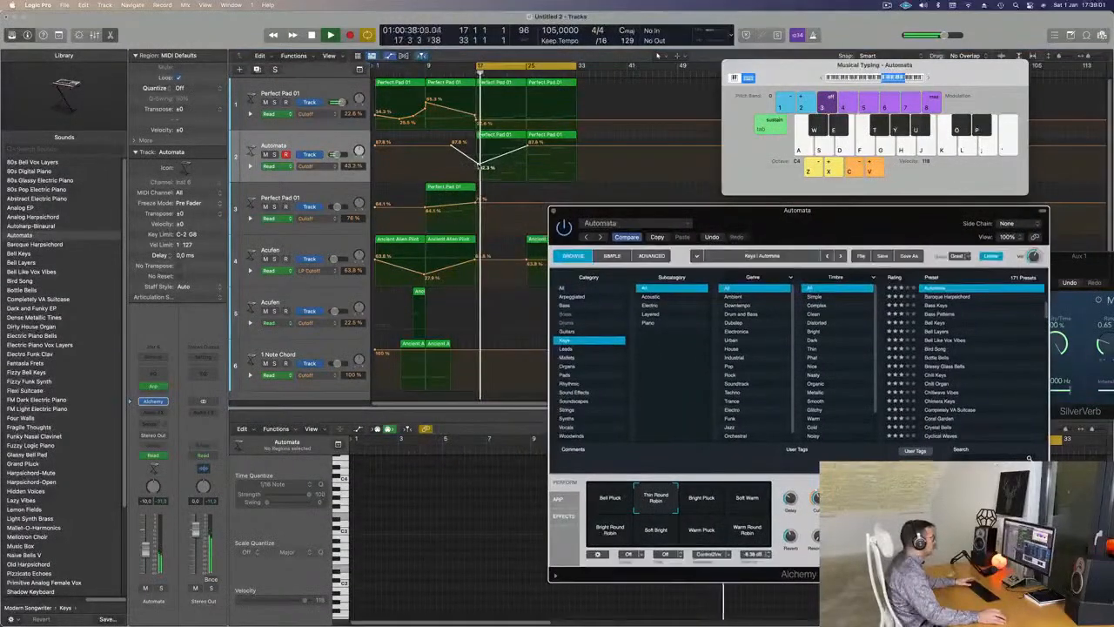
{"action": "left_click", "coordinate": [476, 165]}
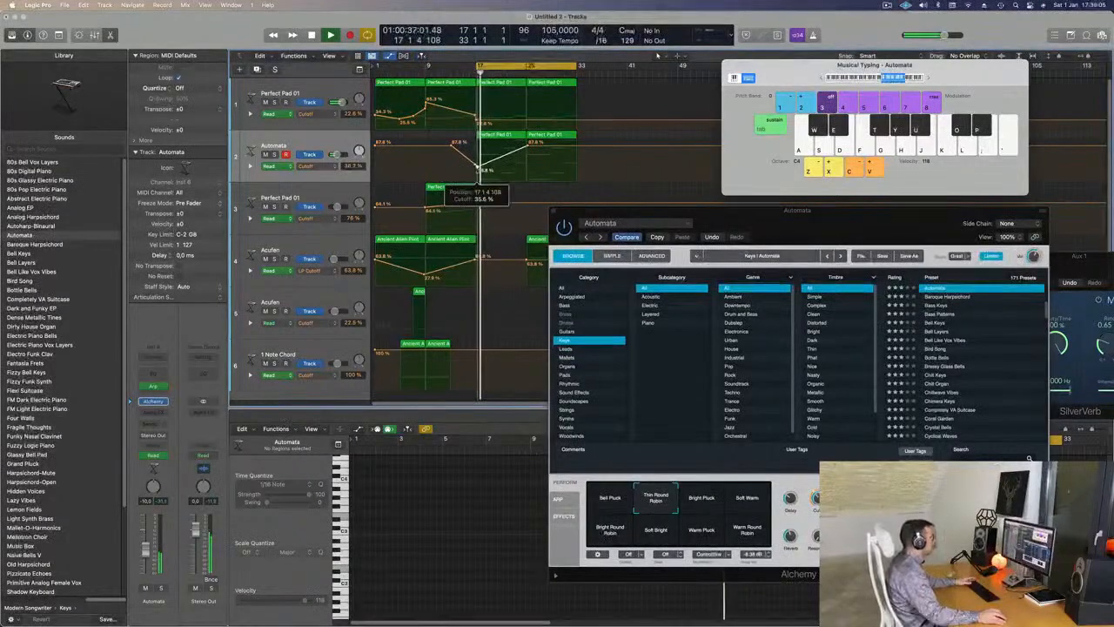
{"action": "left_click_drag", "start_coordinate": [726, 214], "coordinate": [1010, 197]}
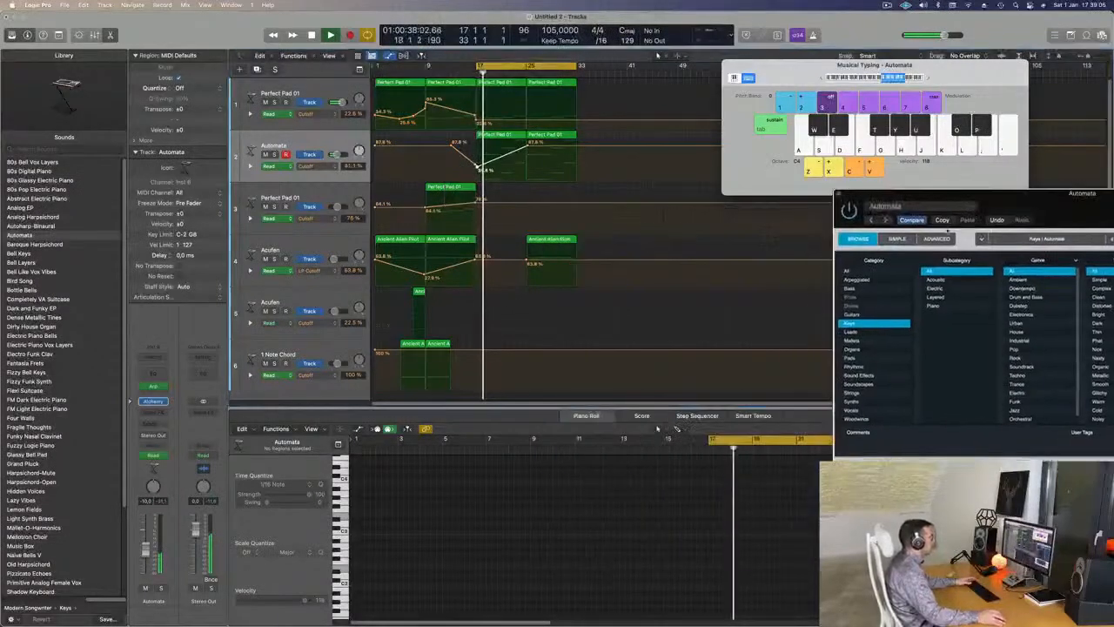
{"action": "left_click", "coordinate": [438, 343]}
{"action": "left_click_drag", "start_coordinate": [438, 343], "coordinate": [514, 343]}
{"action": "left_click", "coordinate": [419, 291]}
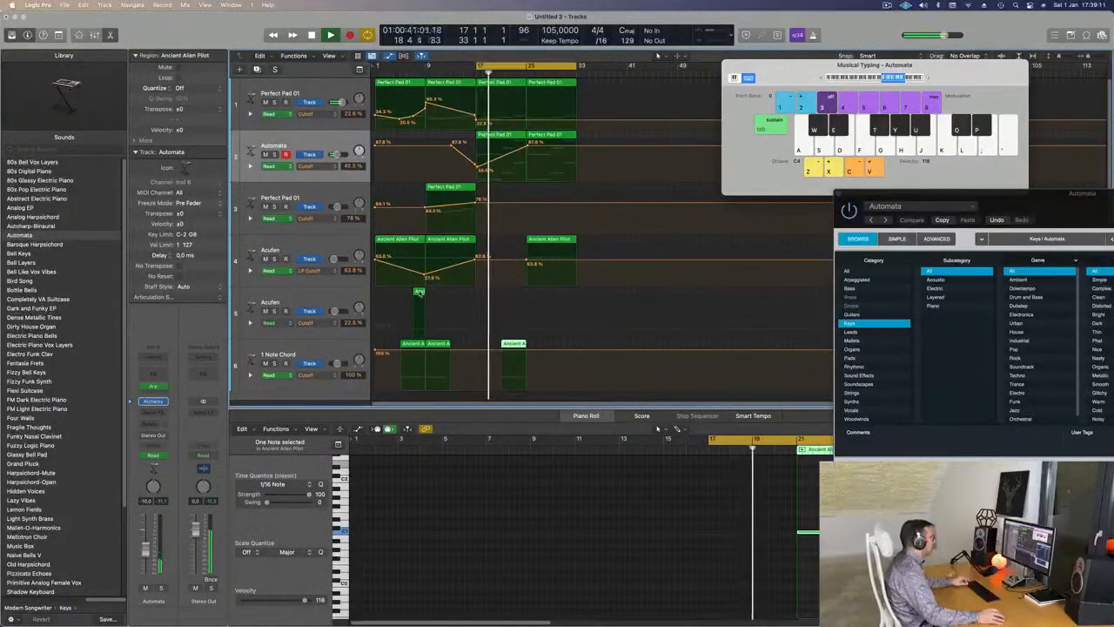
{"action": "left_click_drag", "start_coordinate": [419, 291], "coordinate": [496, 296]}
- Copy track 3's Perfect Pad 01 region to bar 17, audition it, and bring up Save
{"action": "scroll", "coordinate": [518, 176], "scroll_direction": "down", "scroll_amount": 2}
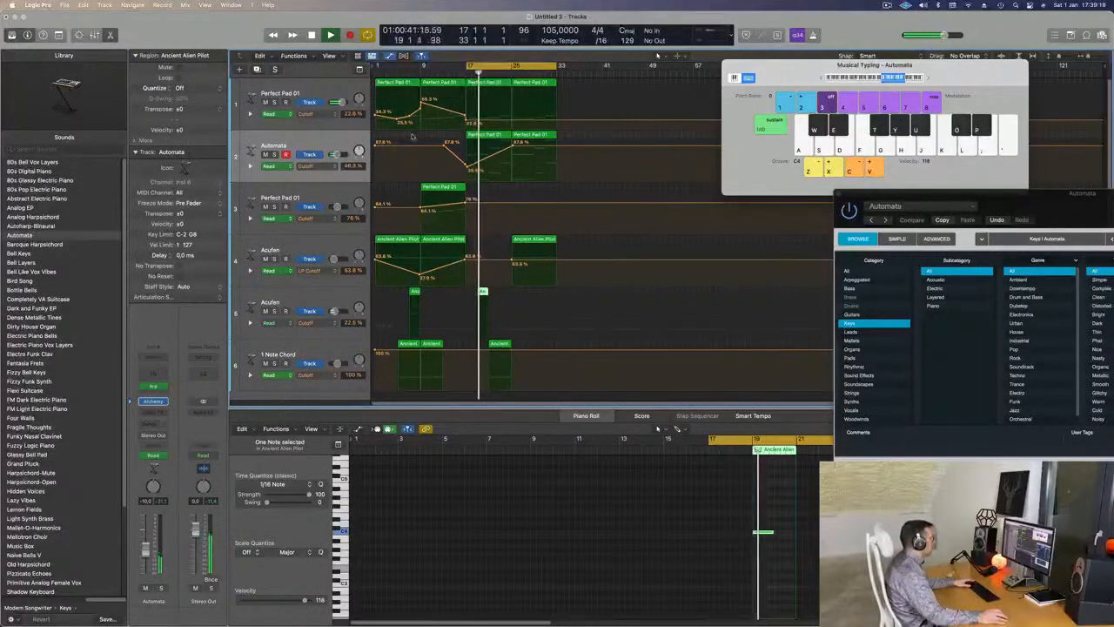
{"action": "left_click", "coordinate": [429, 191]}
{"action": "left_click_drag", "start_coordinate": [430, 191], "coordinate": [466, 229]}
{"action": "key", "text": "space"}
{"action": "key", "text": "space"}
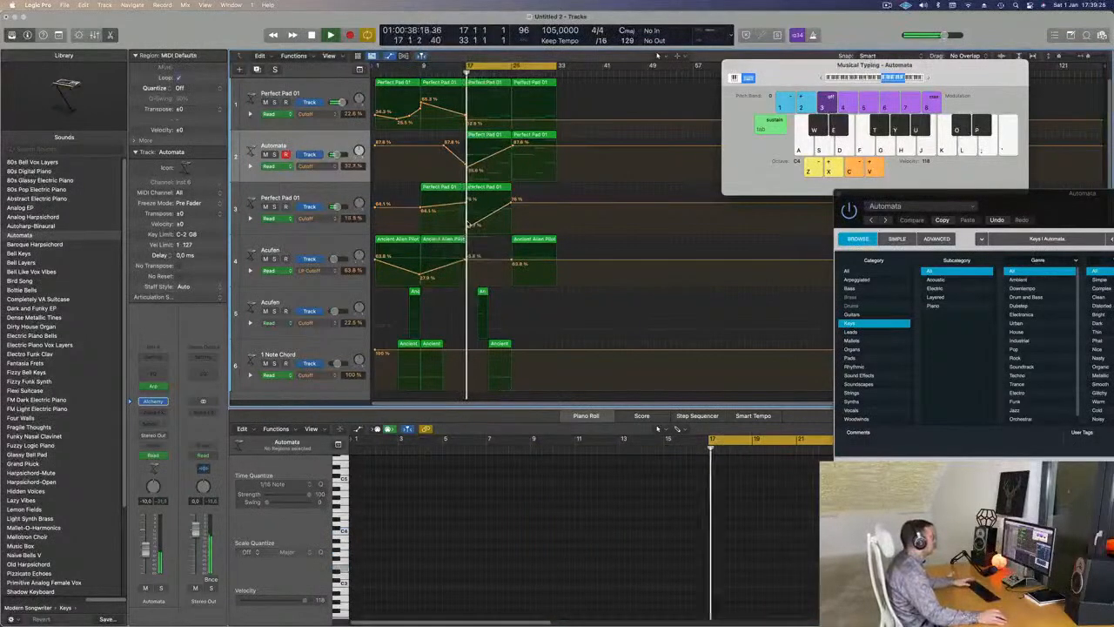
{"action": "left_click", "coordinate": [484, 191]}
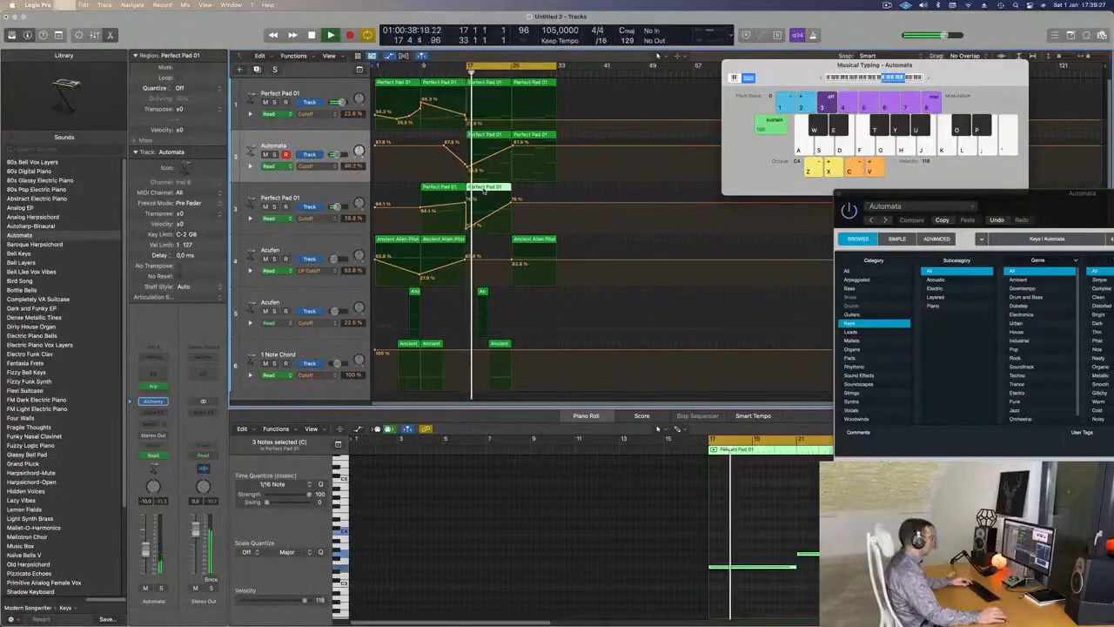
{"action": "key", "text": "super+s"}
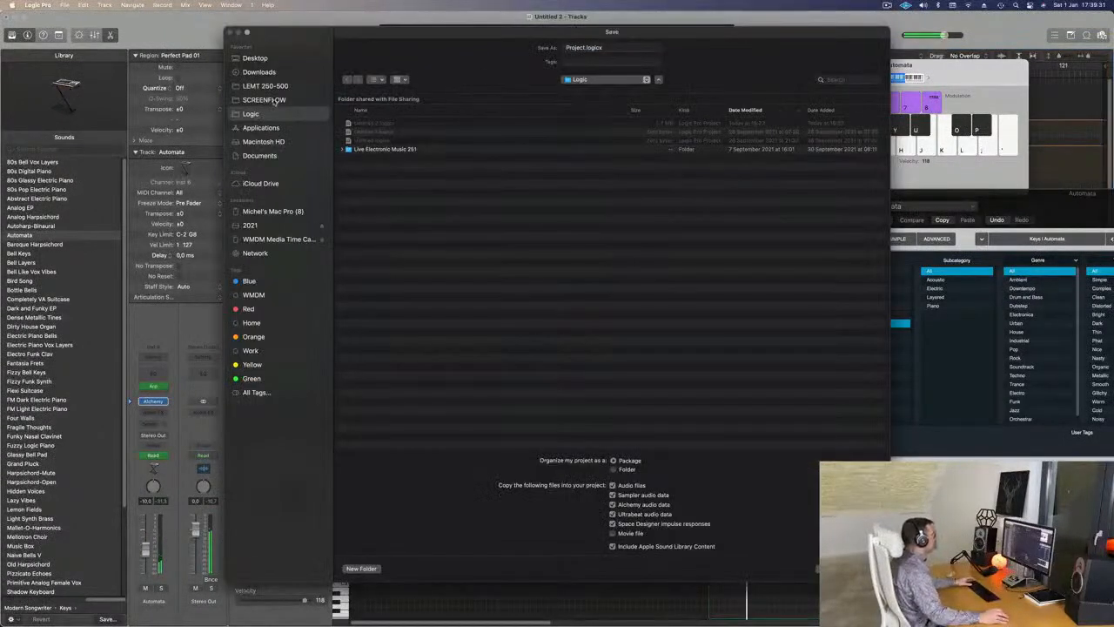
- Save the project in the LEMT 250-500 folder and move the copied Perfect Pad 01 region to bar 25
{"action": "left_click", "coordinate": [270, 85]}
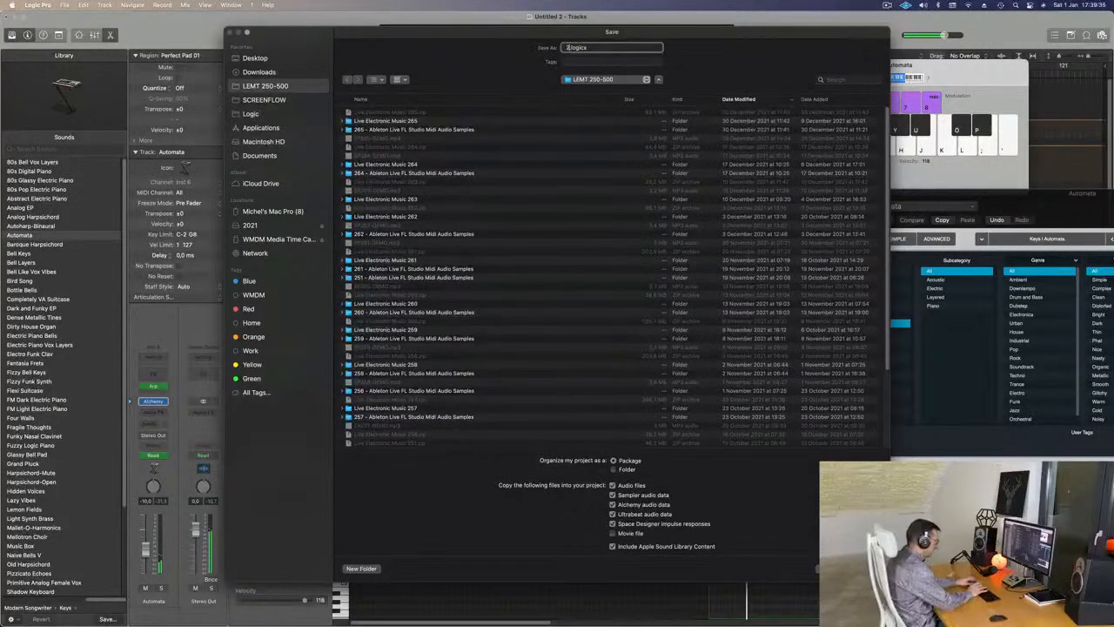
{"action": "key", "text": "Return"}
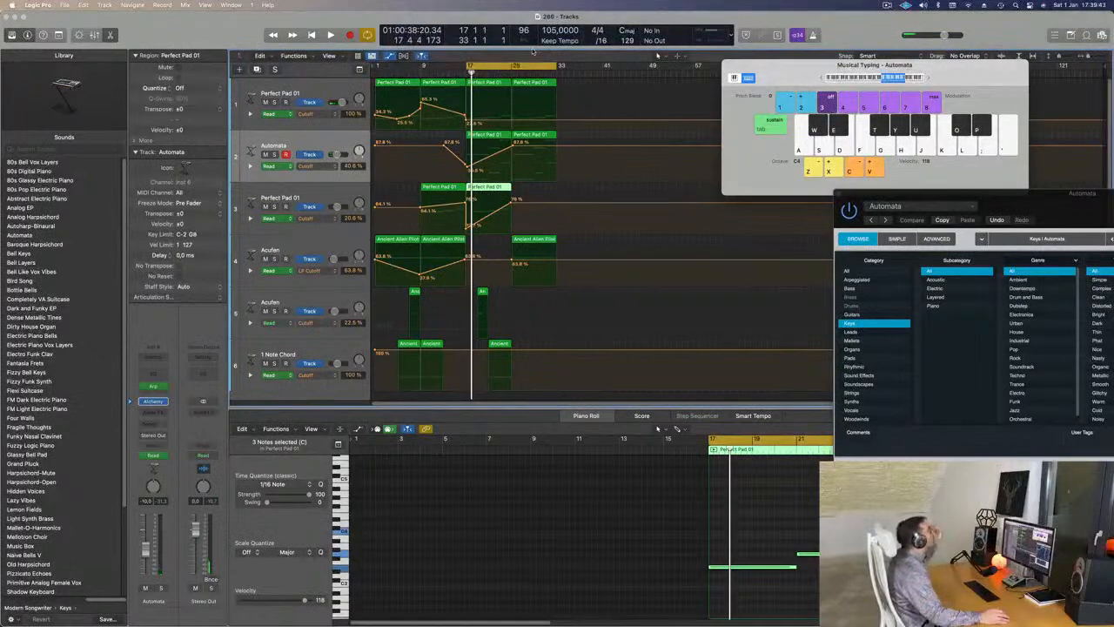
{"action": "key", "text": "space"}
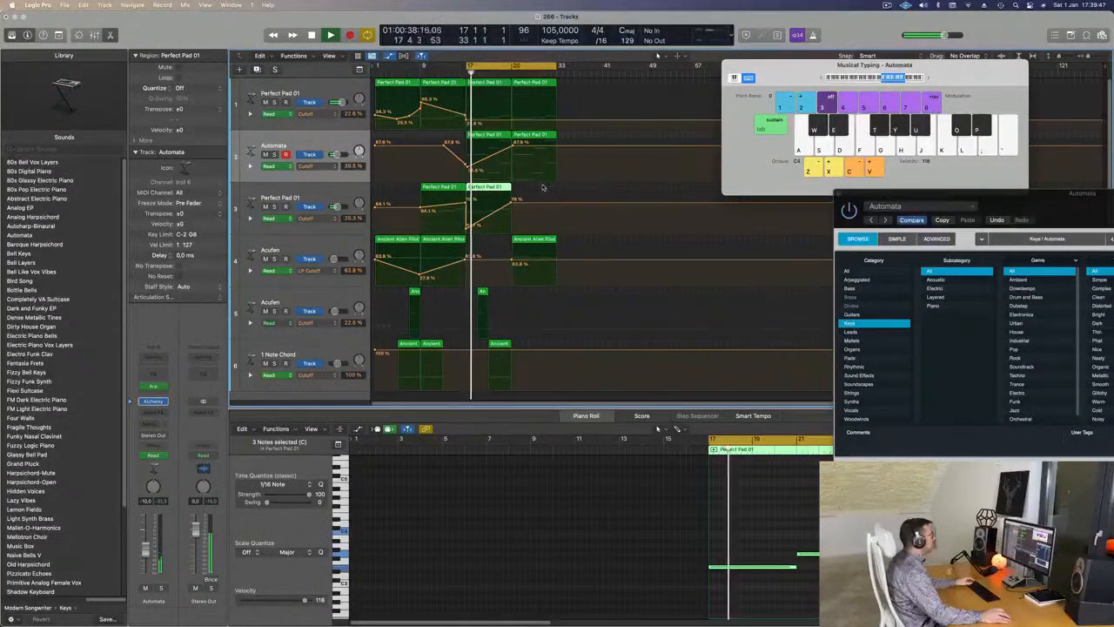
{"action": "left_click_drag", "start_coordinate": [490, 206], "coordinate": [536, 193]}
- Lower the Automata cutoff automation point near bar 25 to 54.1%
{"action": "key", "text": "space"}
{"action": "key", "text": "space"}
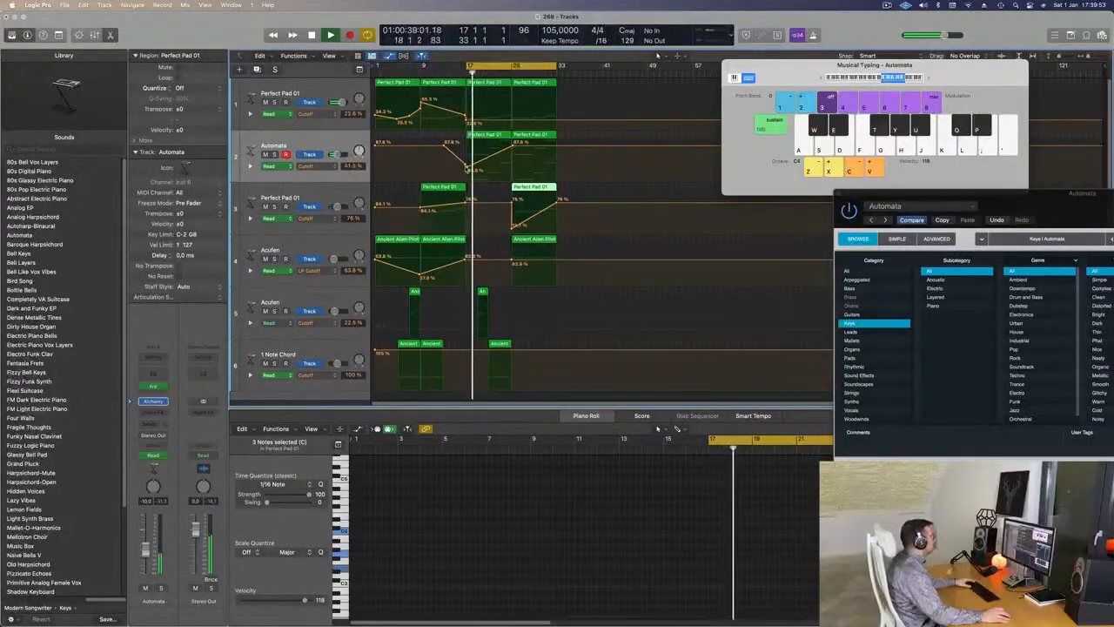
{"action": "left_click", "coordinate": [469, 166]}
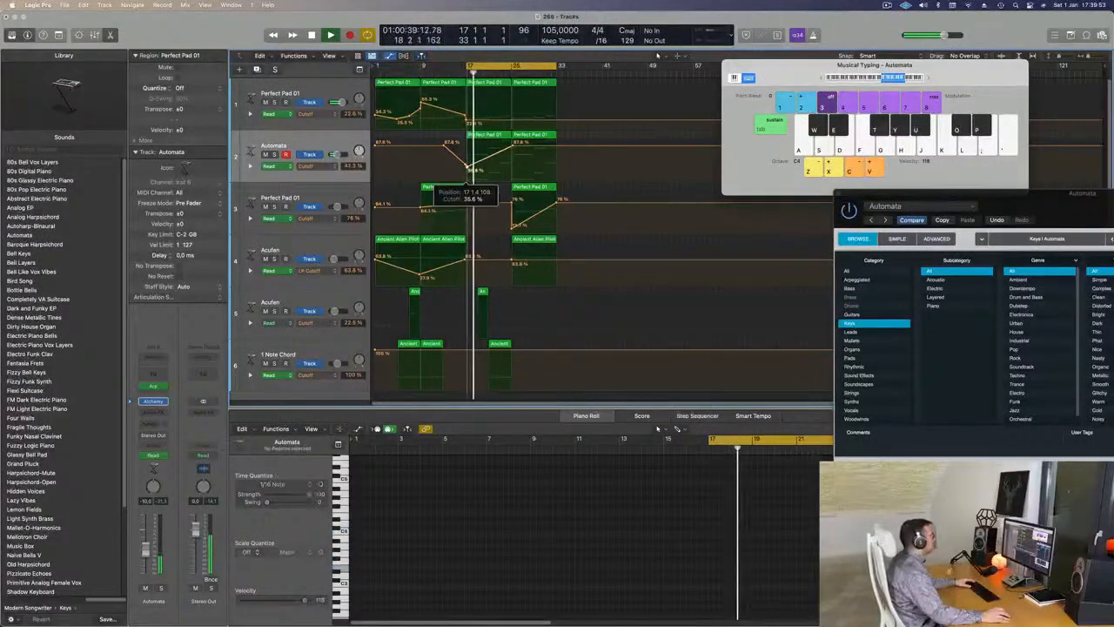
{"action": "left_click", "coordinate": [320, 142]}
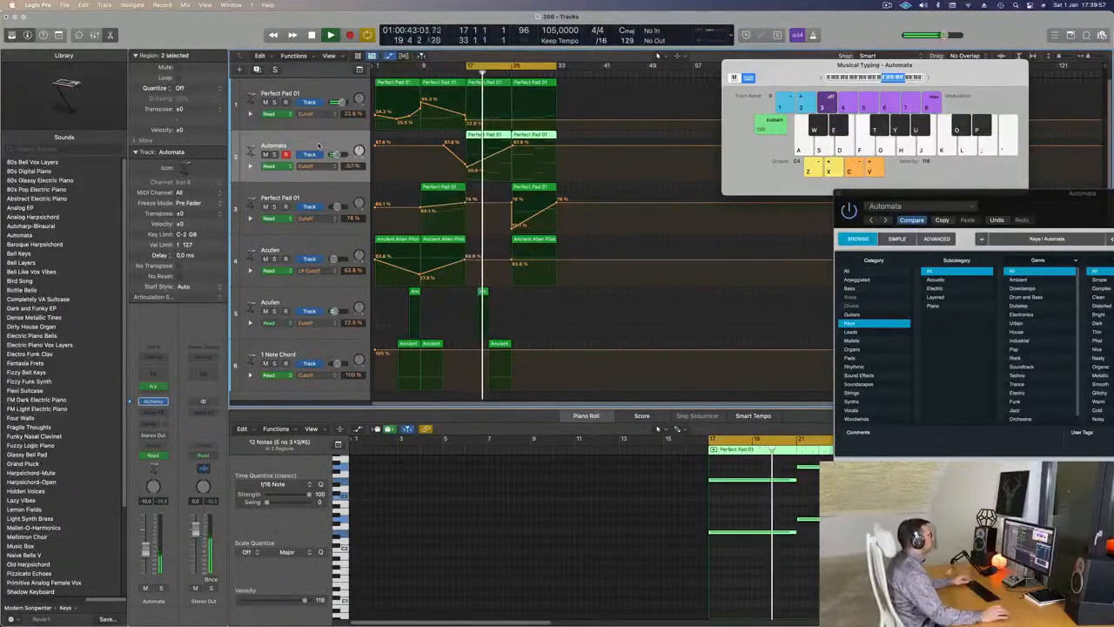
{"action": "left_click", "coordinate": [540, 122]}
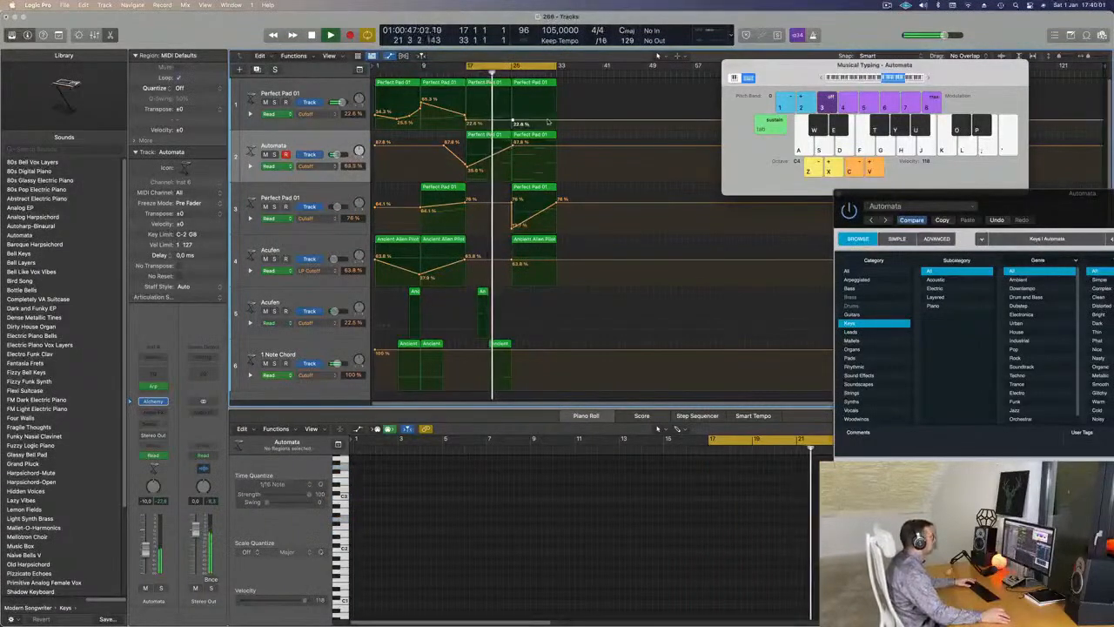
{"action": "mouse_move", "coordinate": [513, 135]}
{"action": "left_mouse_down"}
{"action": "mouse_move", "coordinate": [500, 178]}
{"action": "mouse_move", "coordinate": [511, 178]}
{"action": "mouse_move", "coordinate": [512, 157]}
{"action": "left_mouse_up"}
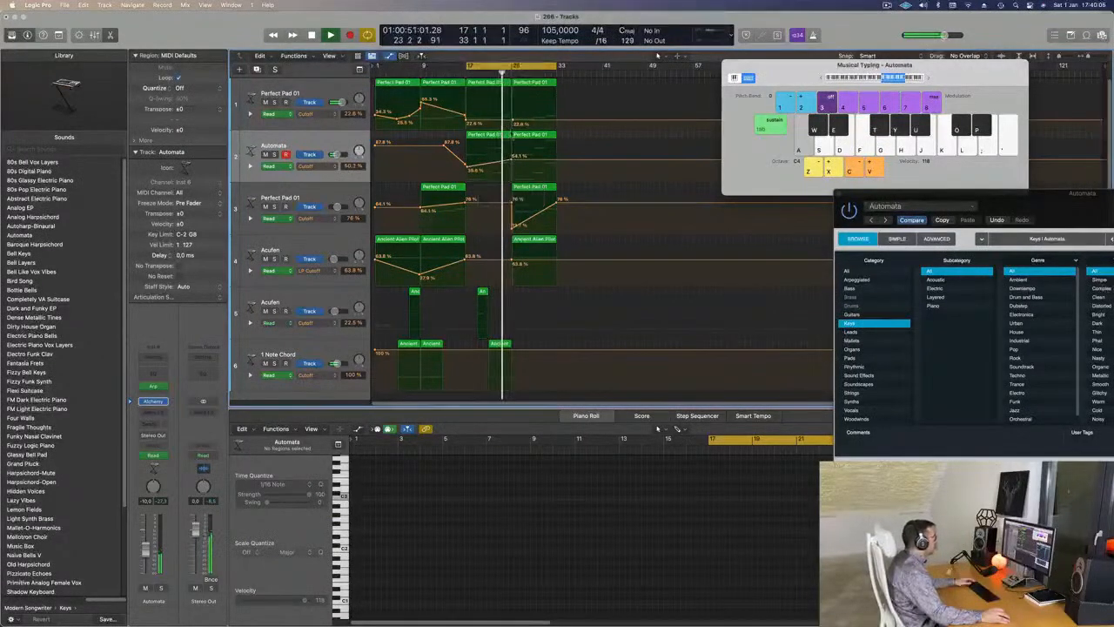
- In Automata's Perfect Pad 01 region, delete four notes and lengthen the remaining two
{"action": "left_click", "coordinate": [492, 140]}
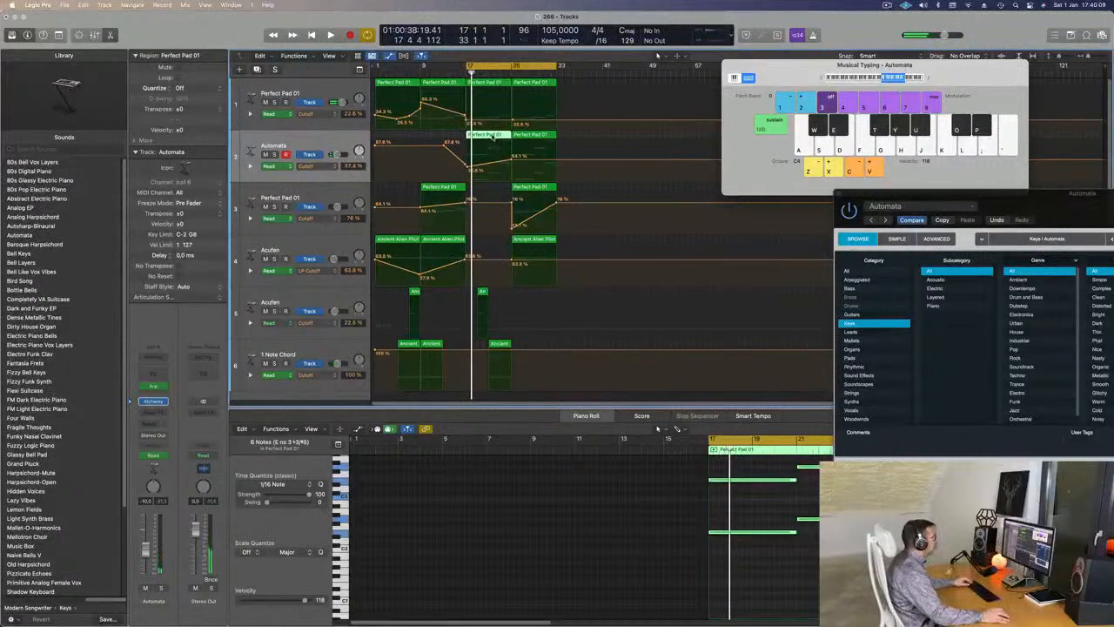
{"action": "scroll", "coordinate": [629, 516], "scroll_direction": "down", "scroll_amount": 4}
{"action": "scroll", "coordinate": [680, 546], "scroll_direction": "up", "scroll_amount": 3}
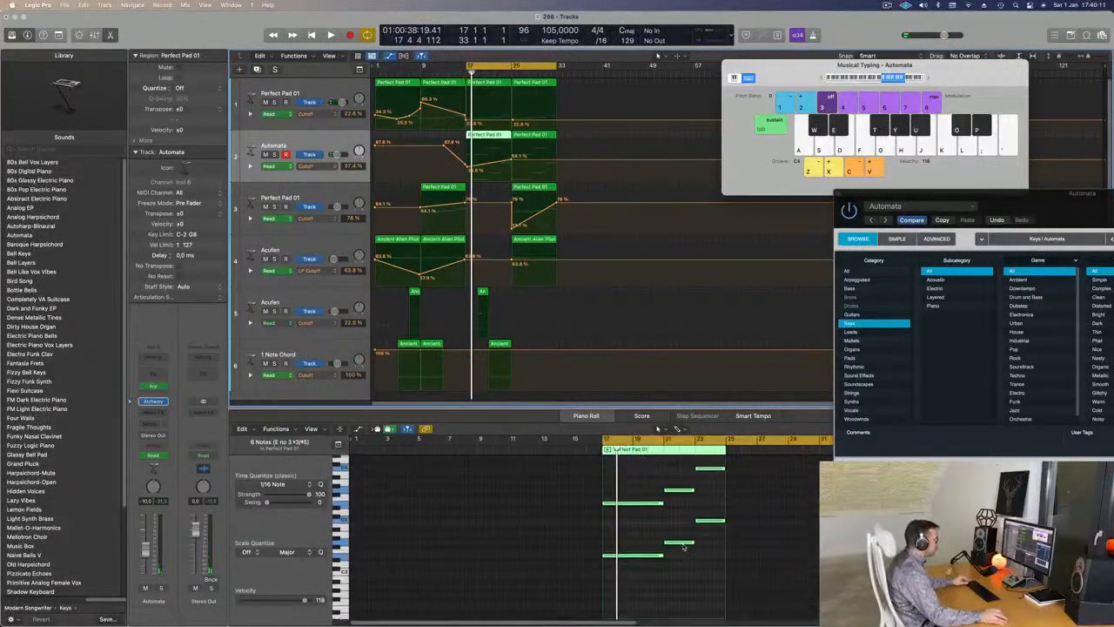
{"action": "left_click_drag", "start_coordinate": [684, 467], "coordinate": [707, 557]}
{"action": "key", "text": "Delete"}
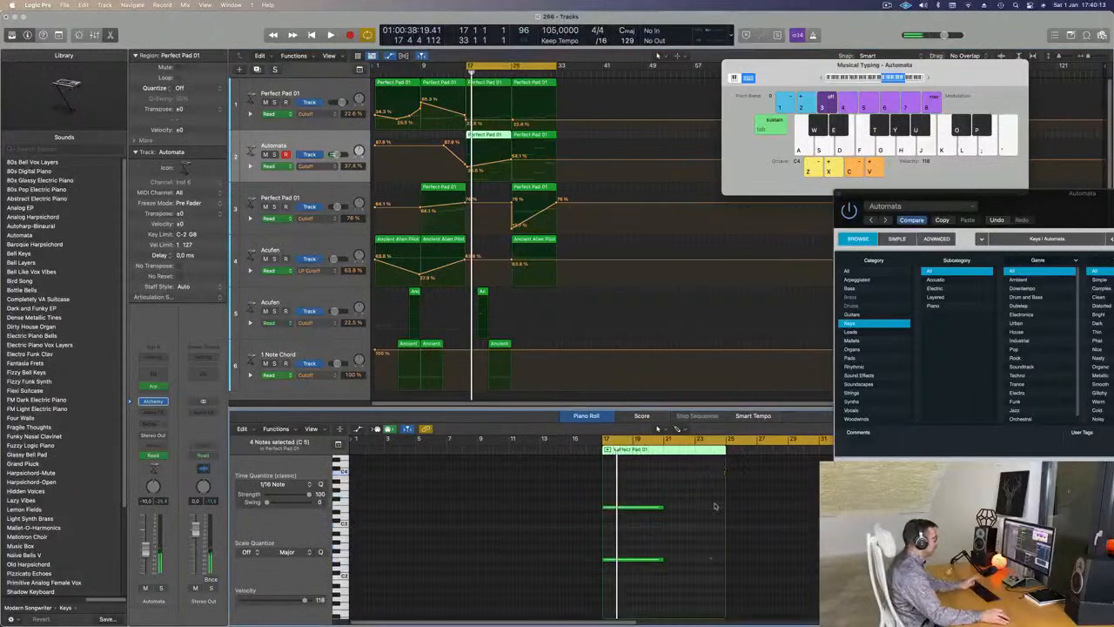
{"action": "left_click_drag", "start_coordinate": [682, 503], "coordinate": [607, 574]}
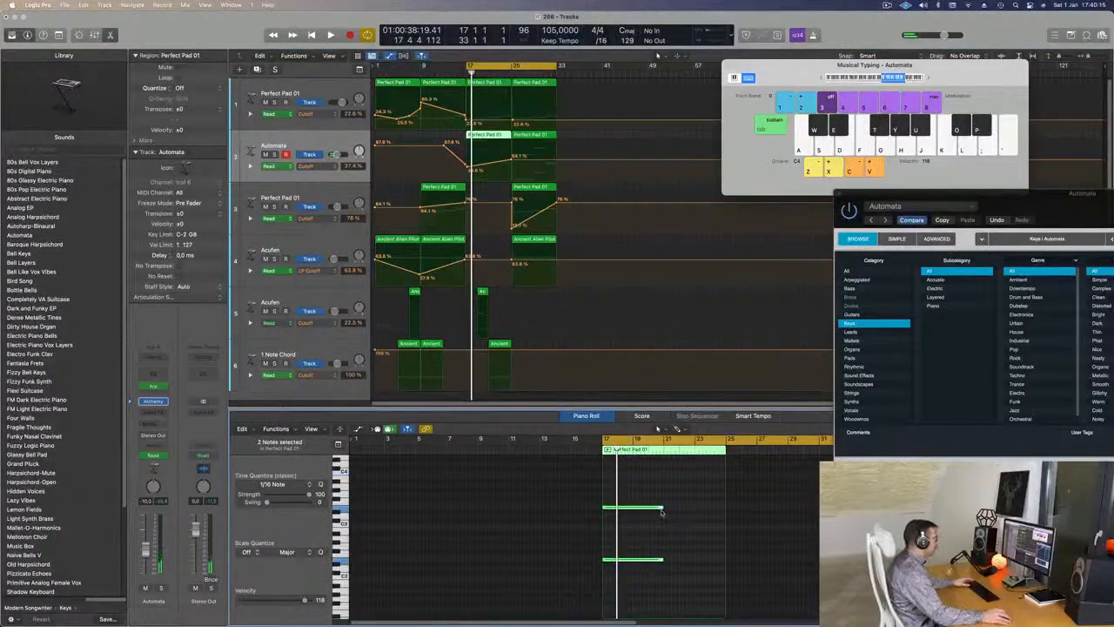
{"action": "left_click_drag", "start_coordinate": [662, 507], "coordinate": [724, 508]}
- In track 1's Perfect Pad 01 region, delete the two short notes and lengthen the remaining one
{"action": "left_click", "coordinate": [502, 88]}
{"action": "left_click_drag", "start_coordinate": [651, 492], "coordinate": [687, 544]}
{"action": "key", "text": "Delete"}
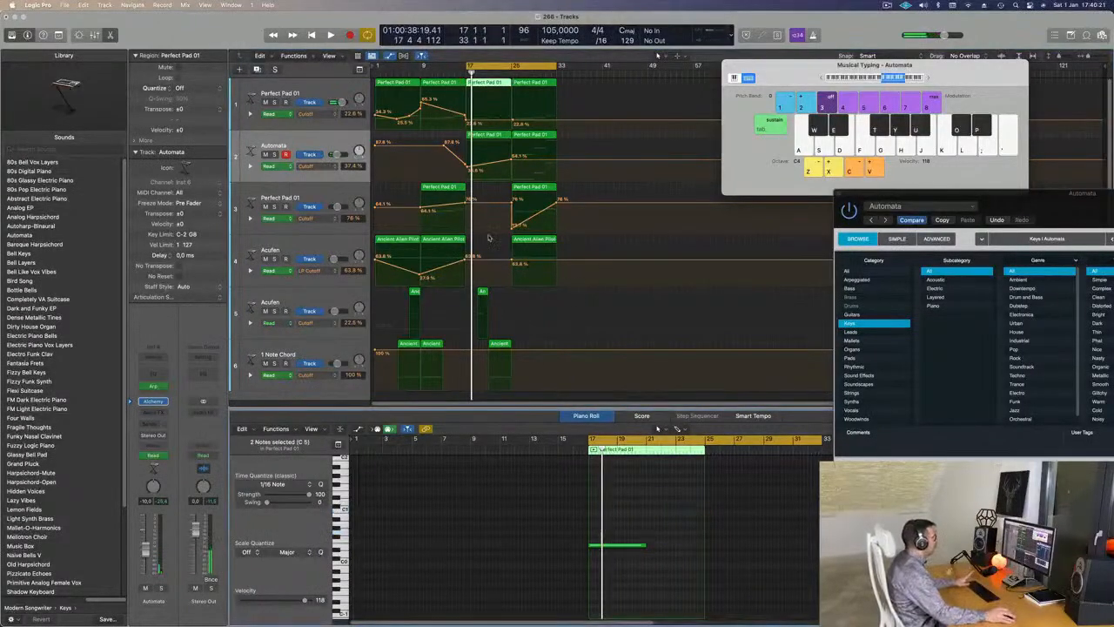
{"action": "left_click_drag", "start_coordinate": [645, 546], "coordinate": [703, 548]}
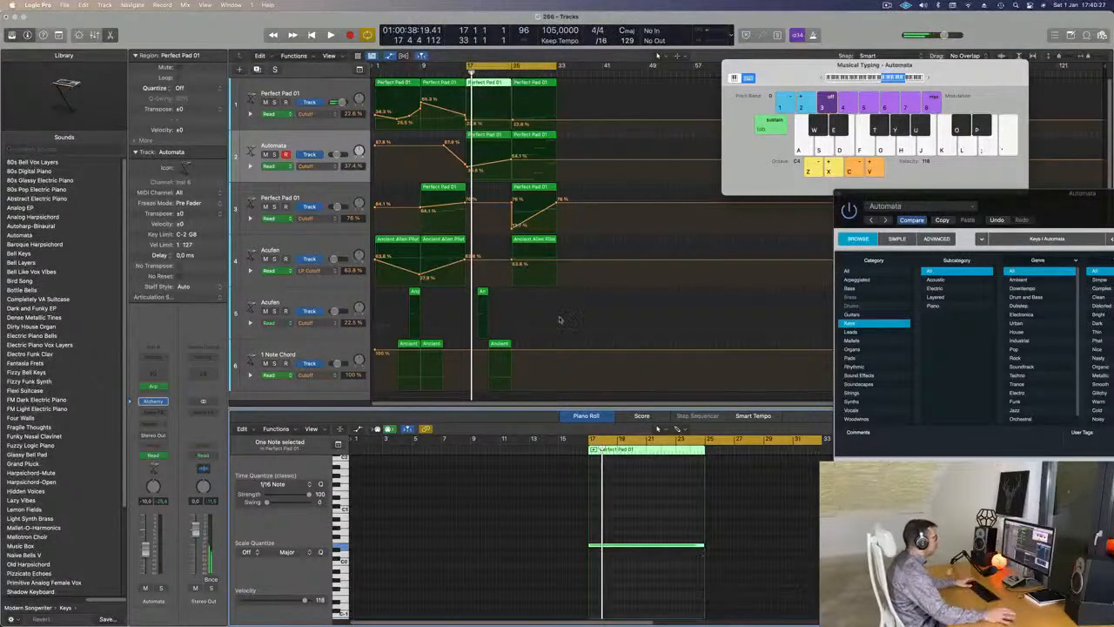
- Play from bar 17 and lower track 2's cutoff automation point to 60.1%
{"action": "key", "text": "space"}
{"action": "scroll", "coordinate": [566, 325], "scroll_direction": "up", "scroll_amount": 2}
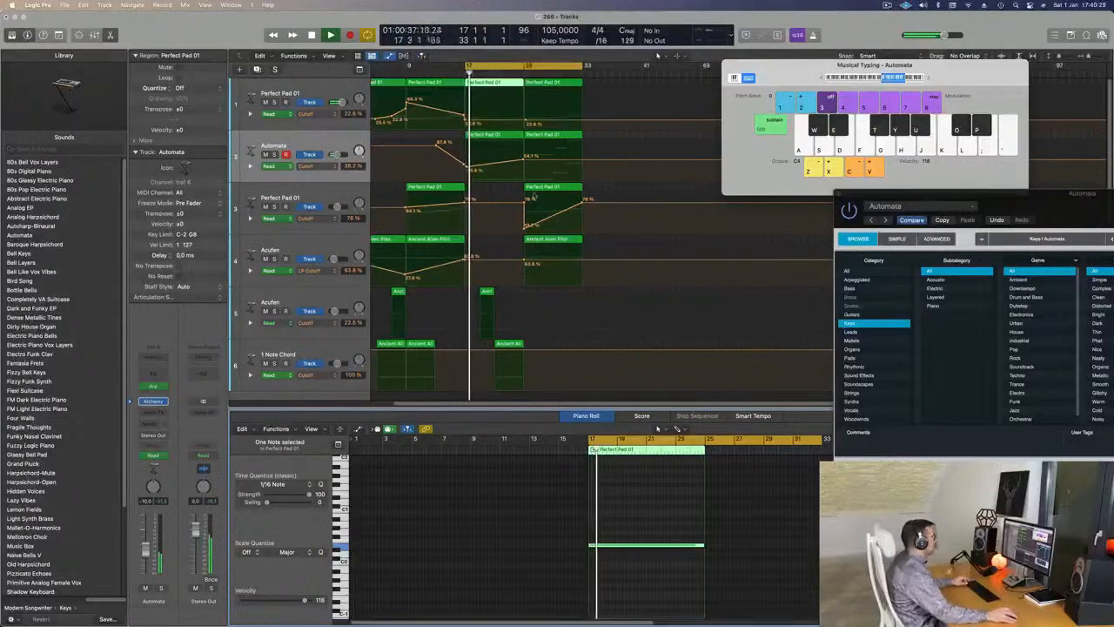
{"action": "scroll", "coordinate": [487, 160], "scroll_direction": "down", "scroll_amount": 2}
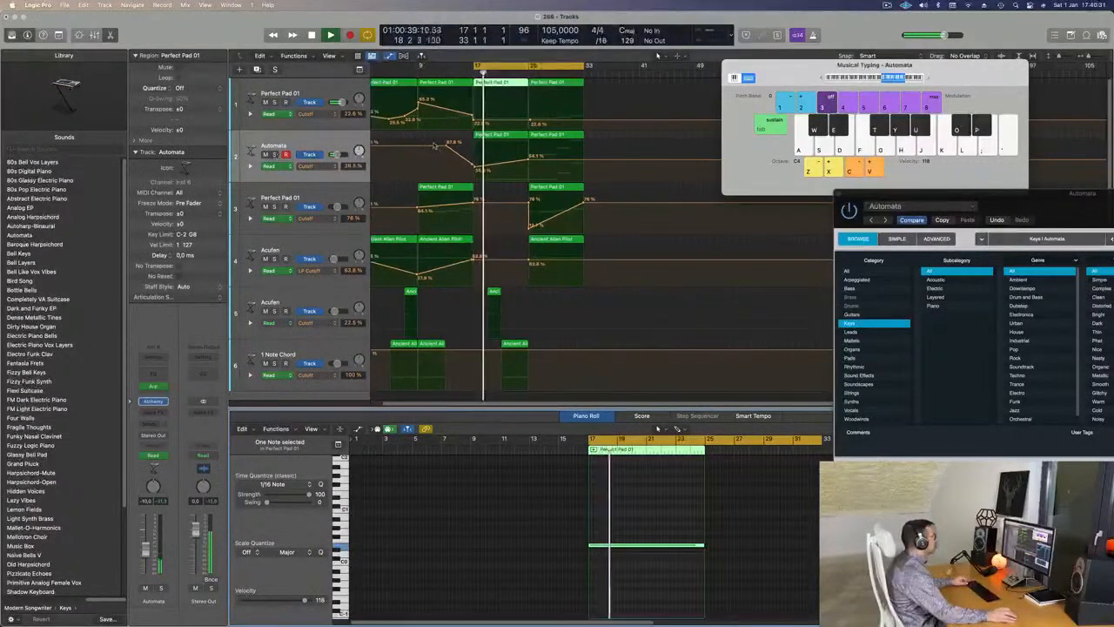
{"action": "left_click_drag", "start_coordinate": [533, 162], "coordinate": [533, 160]}
{"action": "left_click", "coordinate": [534, 160]}
{"action": "scroll", "coordinate": [519, 169], "scroll_direction": "down", "scroll_amount": 3}
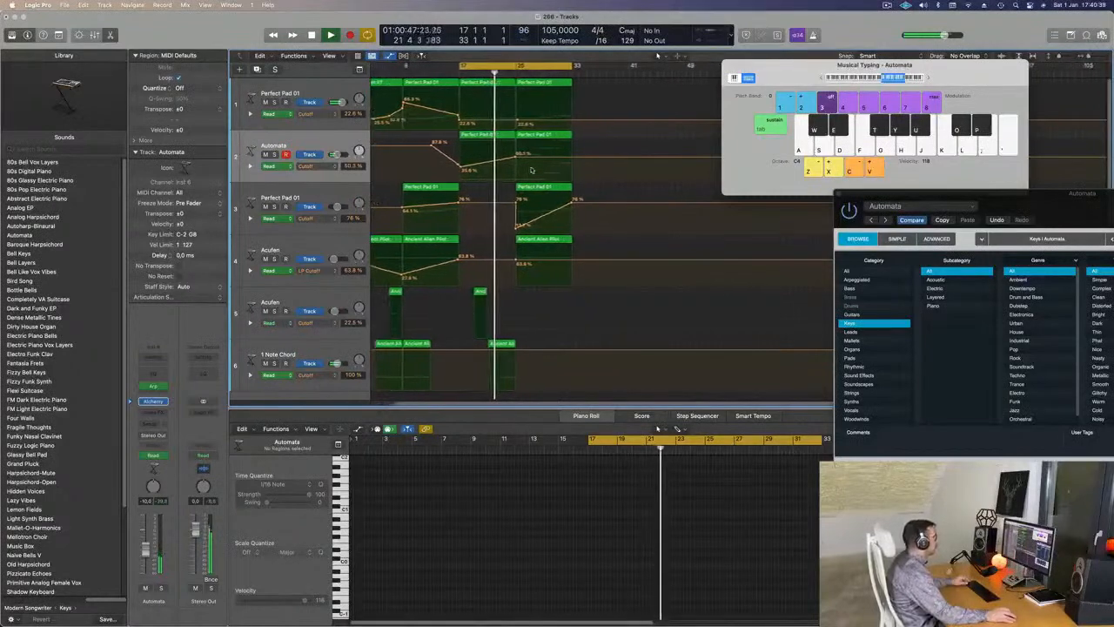
{"action": "scroll", "coordinate": [559, 169], "scroll_direction": "up", "scroll_amount": 2}
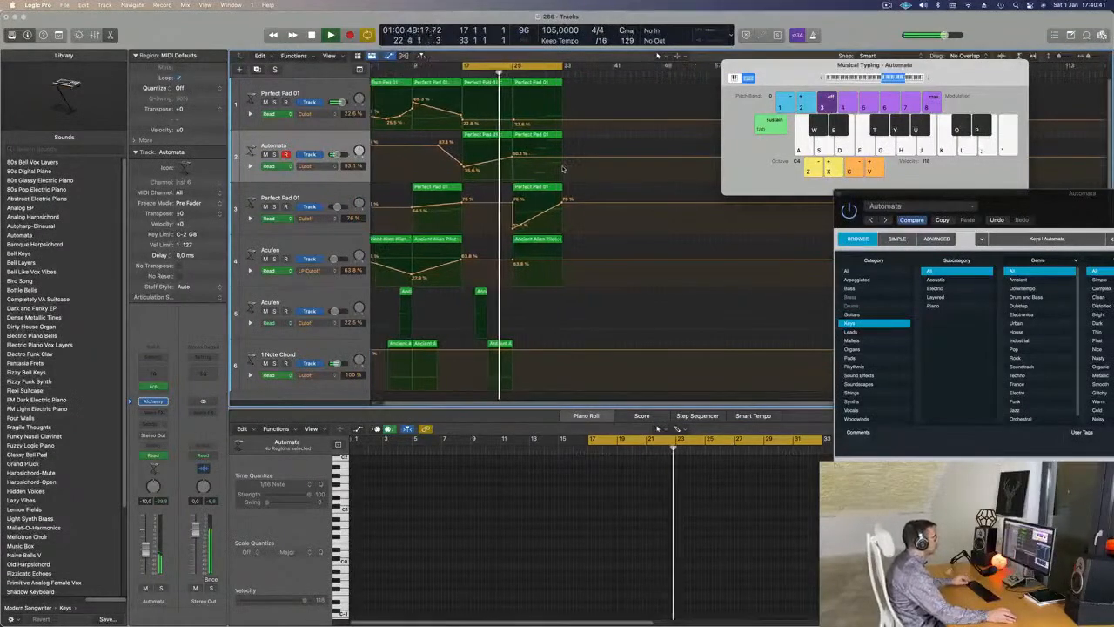
{"action": "scroll", "coordinate": [563, 169], "scroll_direction": "up", "scroll_amount": 2}
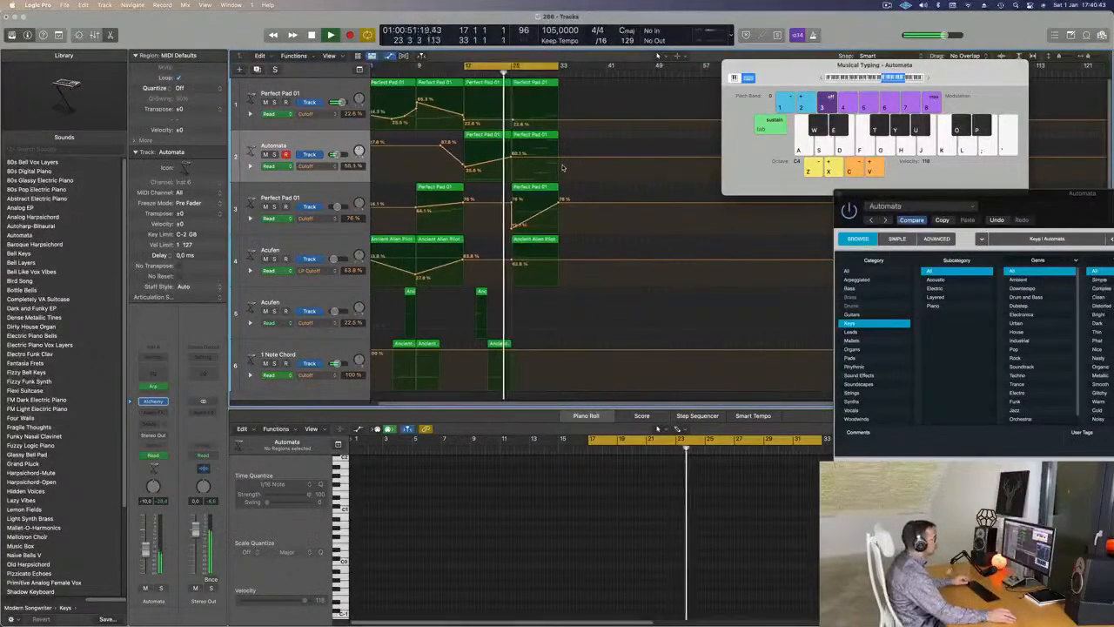
{"action": "scroll", "coordinate": [562, 168], "scroll_direction": "down", "scroll_amount": 3}
{"action": "scroll", "coordinate": [562, 168], "scroll_direction": "up", "scroll_amount": 1}
{"action": "scroll", "coordinate": [562, 167], "scroll_direction": "down", "scroll_amount": 2}
- Repeat the bars 17–25 section at bar 25 and play from bar 17
{"action": "key", "text": "space"}
{"action": "left_click_drag", "start_coordinate": [559, 66], "coordinate": [520, 68]}
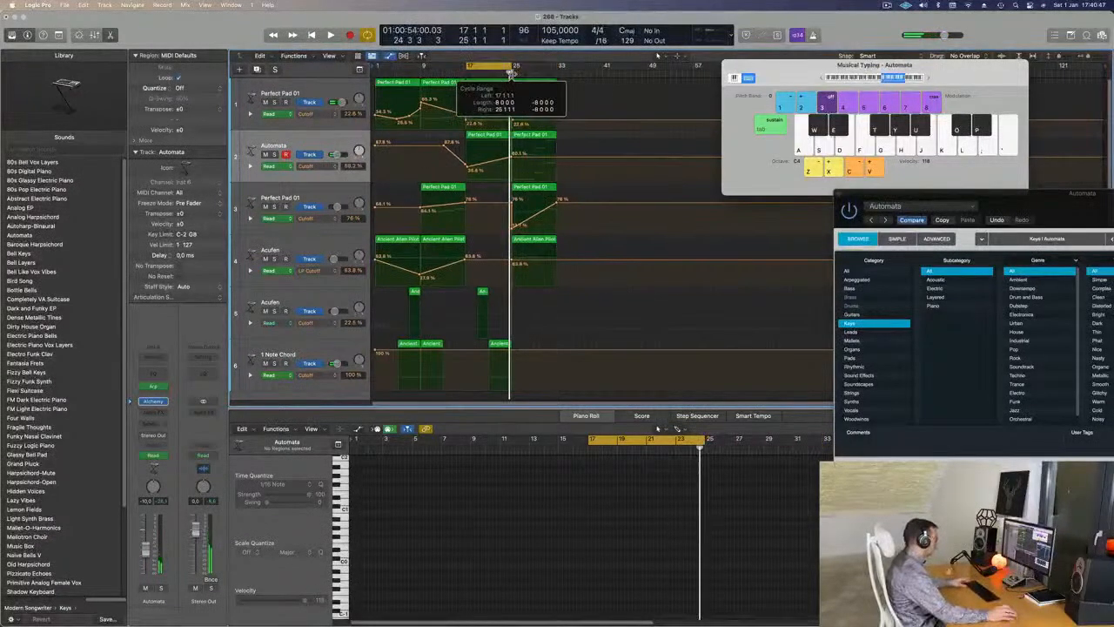
{"action": "key", "text": "ctrl+super+r"}
{"action": "key", "text": "space"}
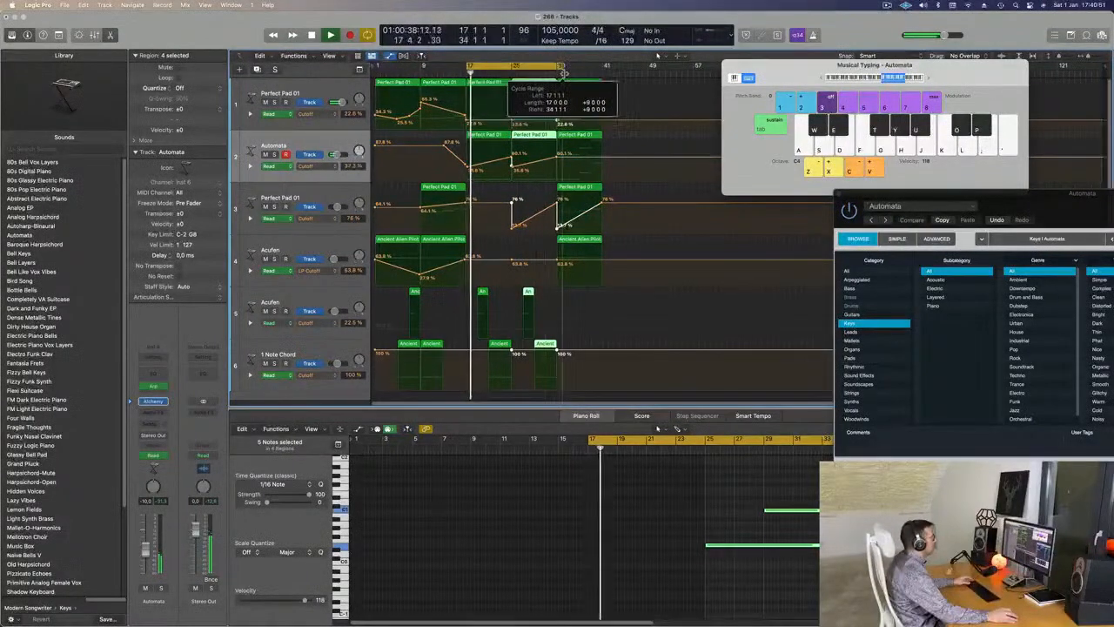
- Raise track 1's new cutoff point to 29.6% and track 2's bar 33 point to 64.1%
{"action": "left_click", "coordinate": [512, 228]}
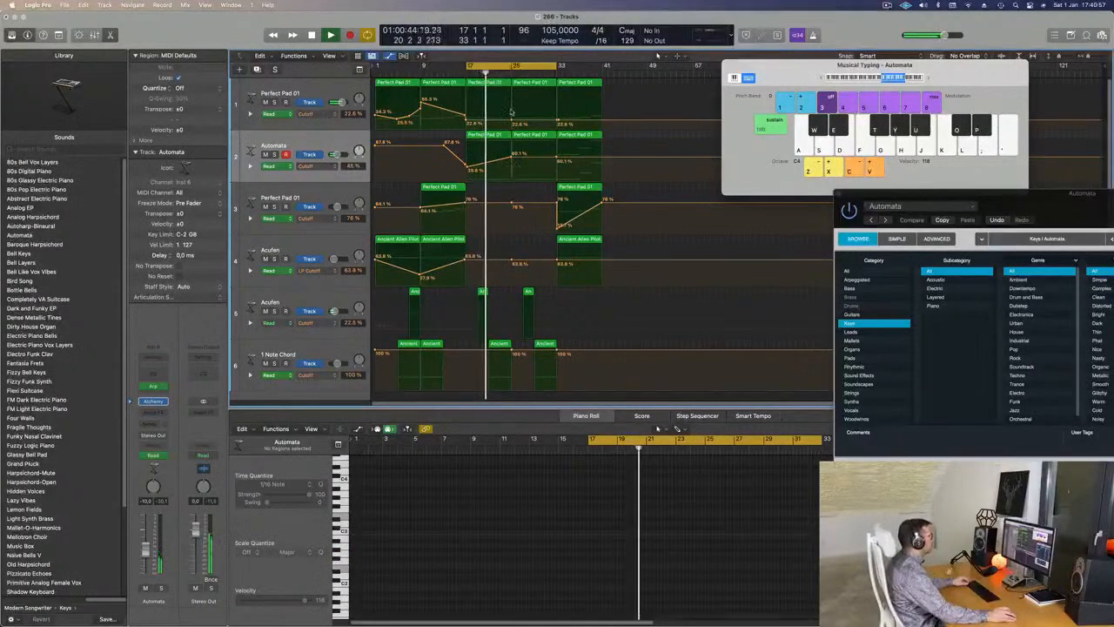
{"action": "left_click_drag", "start_coordinate": [513, 123], "coordinate": [512, 113]}
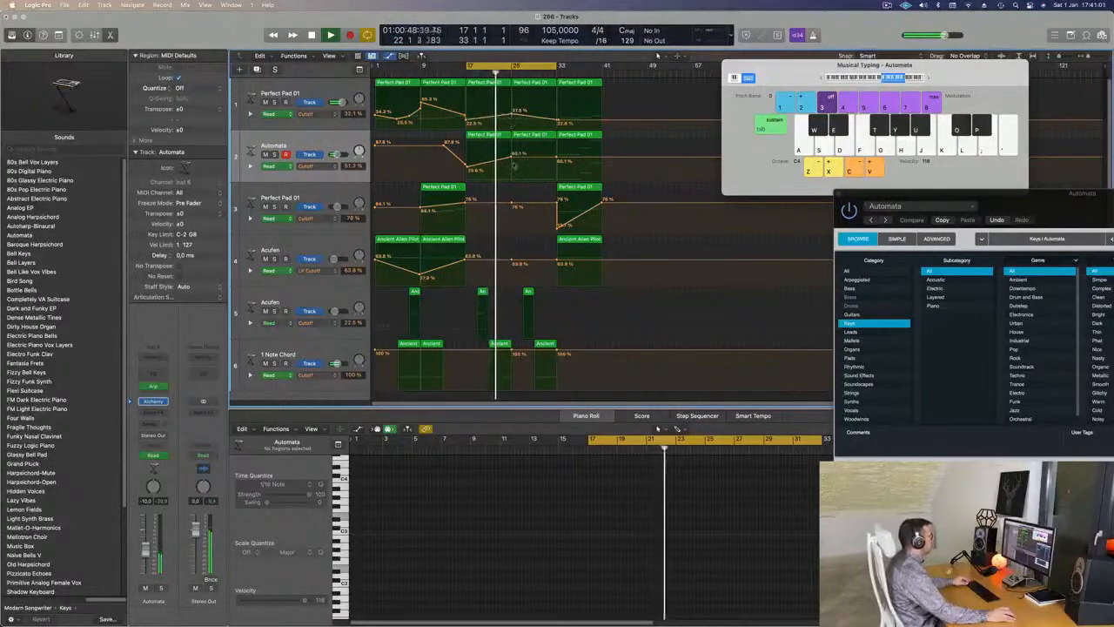
{"action": "left_click_drag", "start_coordinate": [512, 114], "coordinate": [511, 113]}
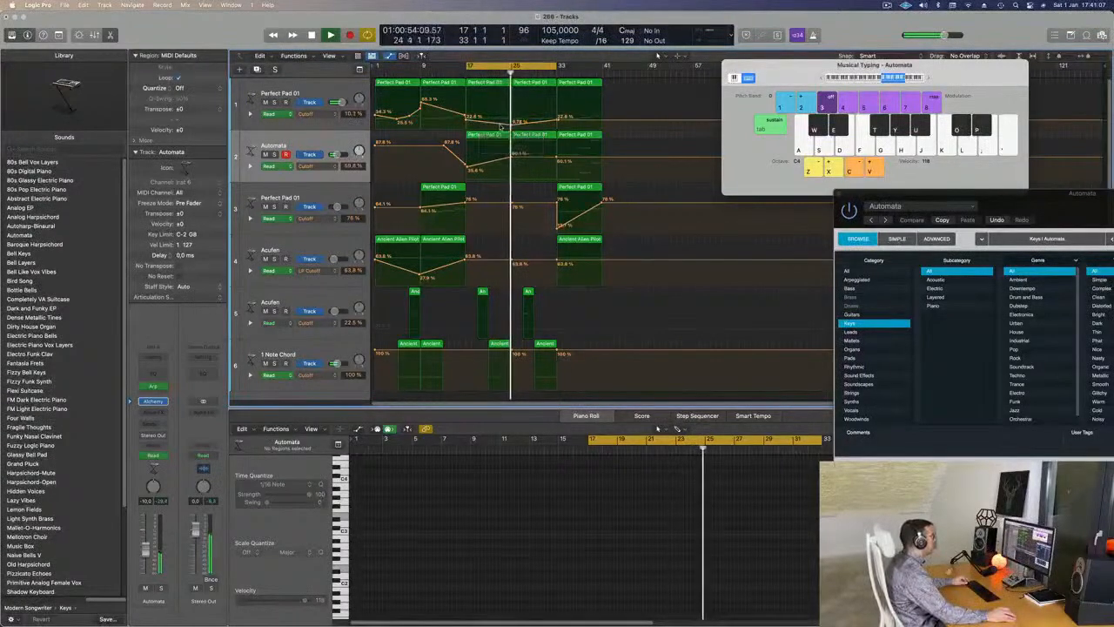
{"action": "left_click_drag", "start_coordinate": [557, 159], "coordinate": [513, 226]}
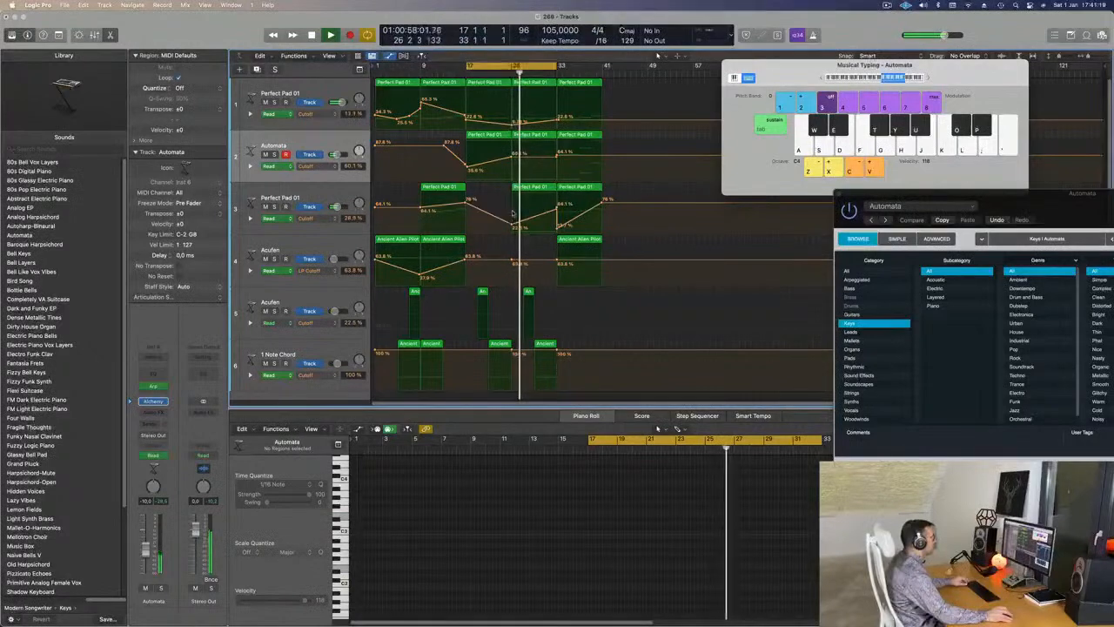
- Delete track 3's 0% cutoff point at bar 33 and set track 2's bar 33 point to 60.1%
{"action": "left_click_drag", "start_coordinate": [516, 231], "coordinate": [557, 232]}
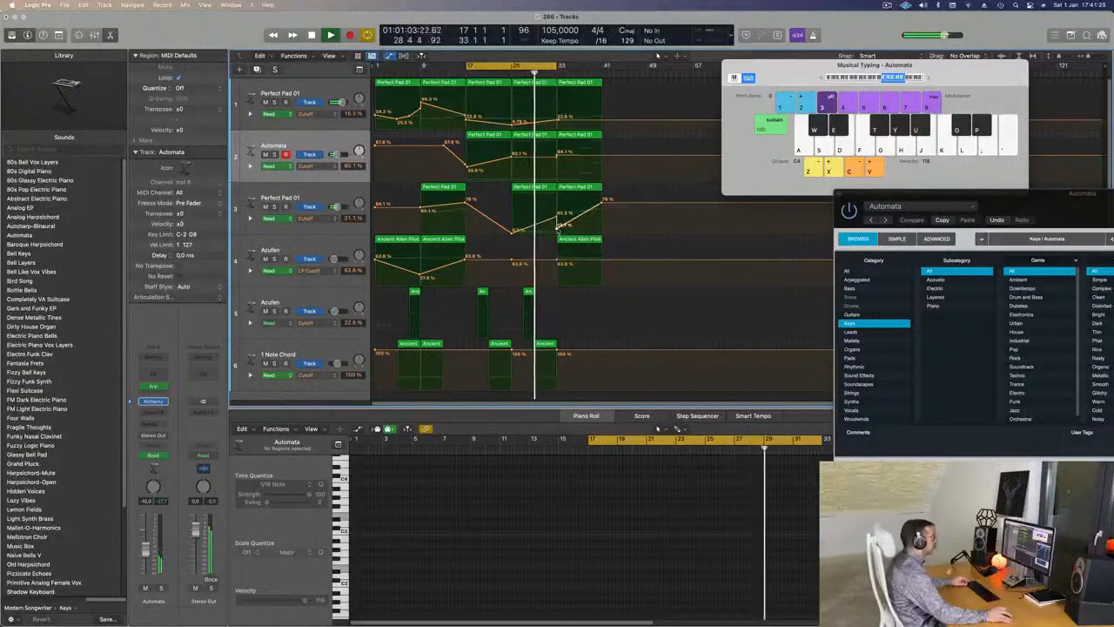
{"action": "double_click", "coordinate": [557, 230]}
{"action": "key", "text": "super+Right"}
{"action": "key", "text": "super+Right"}
{"action": "key", "text": "super+Left"}
{"action": "key", "text": "super+Left"}
{"action": "key", "text": "super+Right"}
{"action": "key", "text": "super+Left"}
{"action": "key", "text": "Return"}
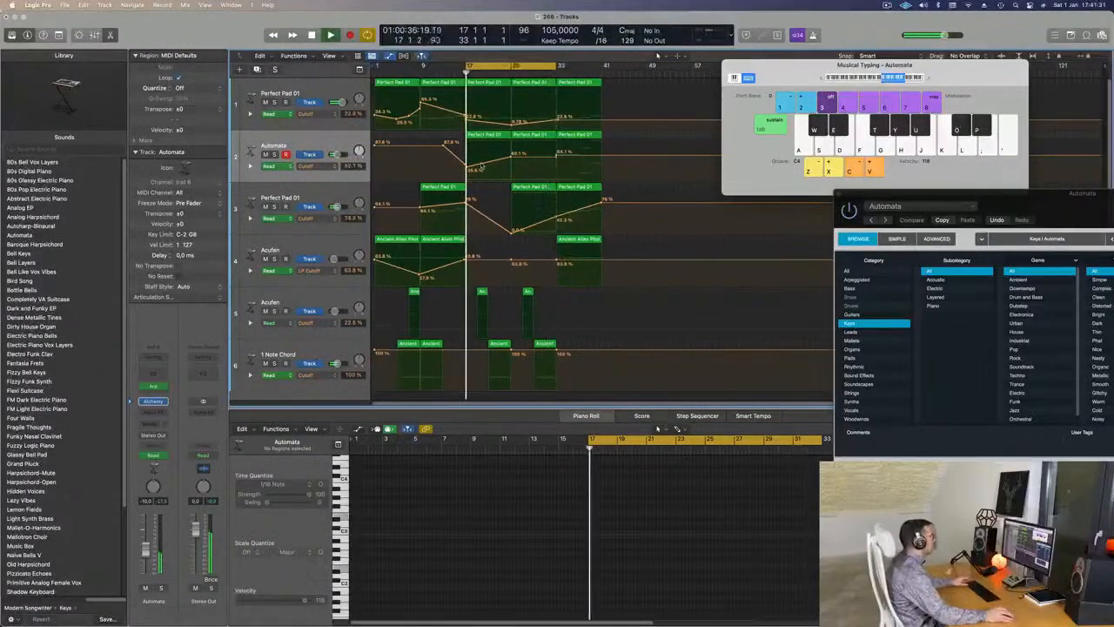
{"action": "left_click_drag", "start_coordinate": [557, 155], "coordinate": [556, 153]}
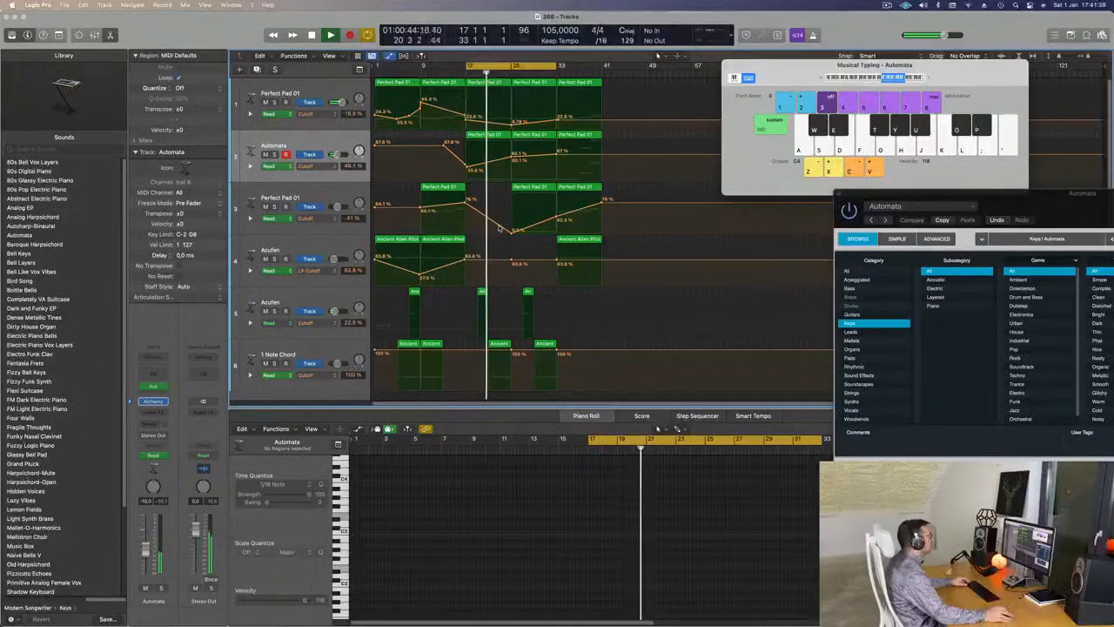
- Select track 2's regions to inspect their notes
{"action": "left_click", "coordinate": [347, 144]}
{"action": "scroll", "coordinate": [522, 329], "scroll_direction": "up", "scroll_amount": 1}
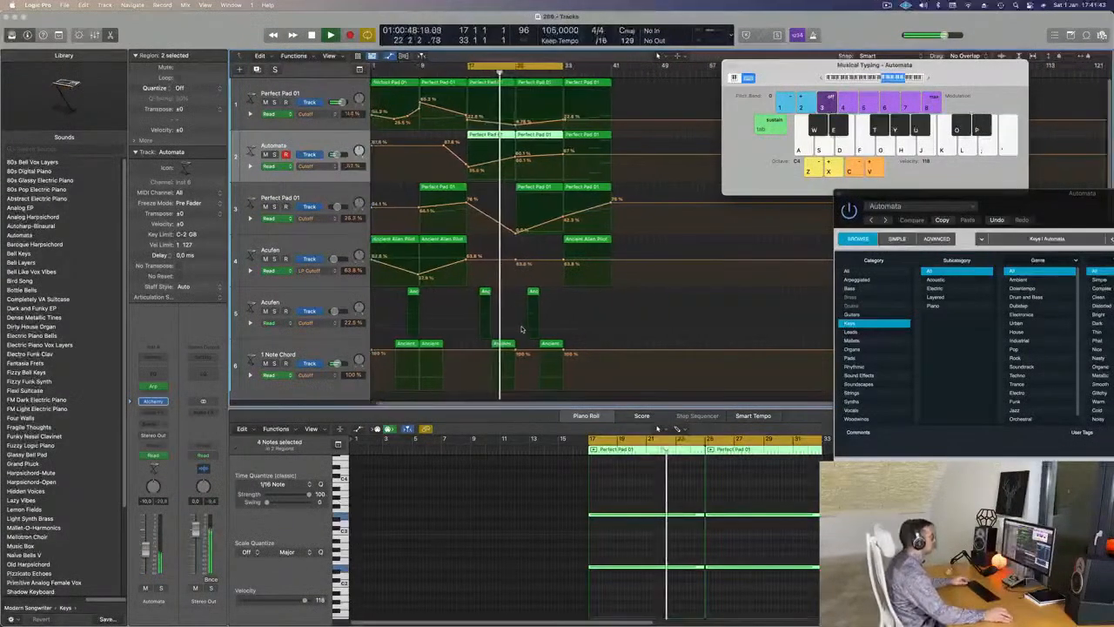
{"action": "scroll", "coordinate": [528, 324], "scroll_direction": "up", "scroll_amount": 1}
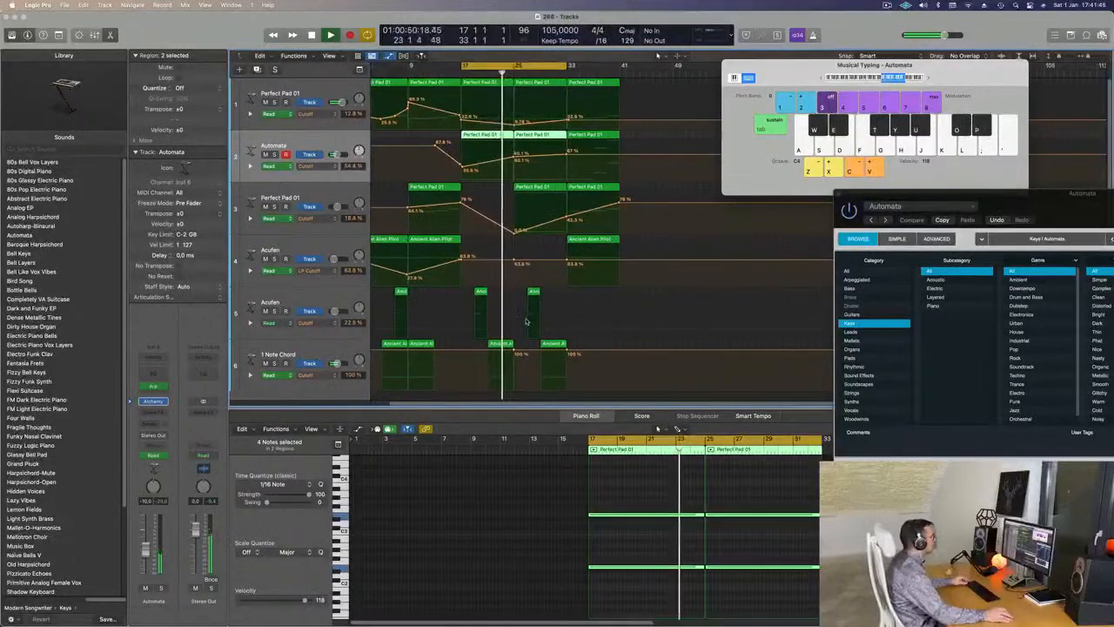
{"action": "scroll", "coordinate": [525, 313], "scroll_direction": "down", "scroll_amount": 1}
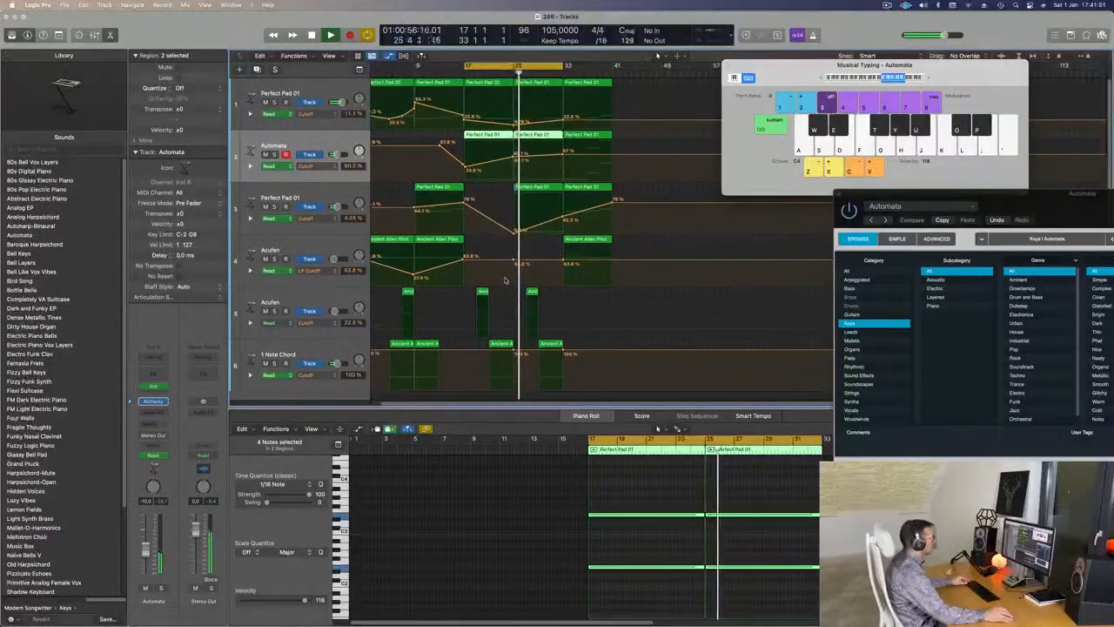
{"action": "scroll", "coordinate": [503, 280], "scroll_direction": "up", "scroll_amount": 1}
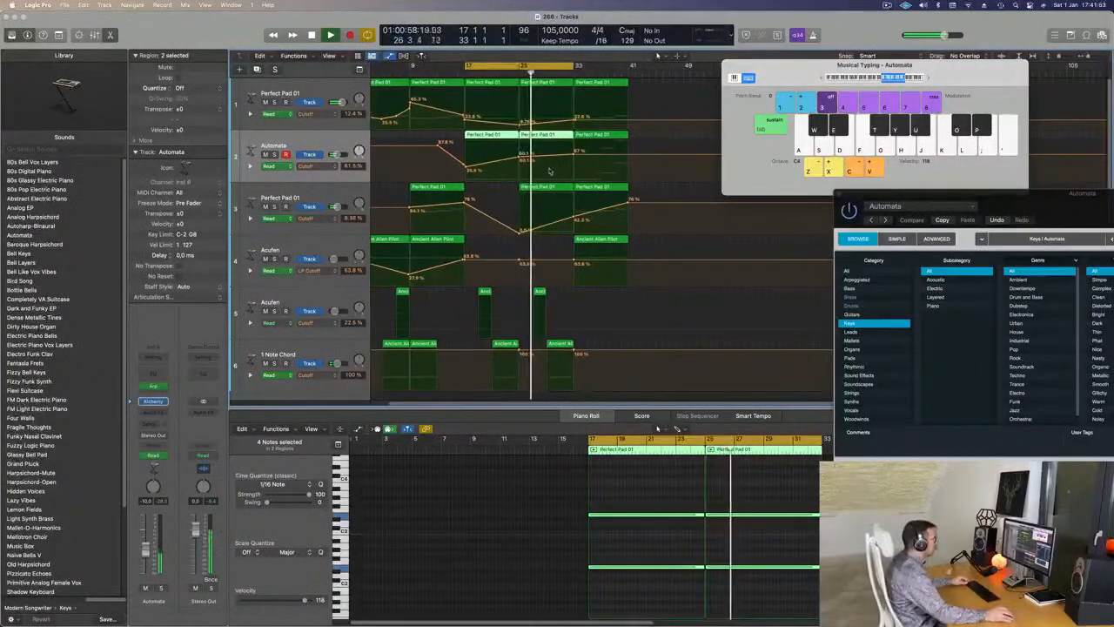
- Copy the small track 5 region with its automation to bar 31
{"action": "left_click", "coordinate": [572, 155]}
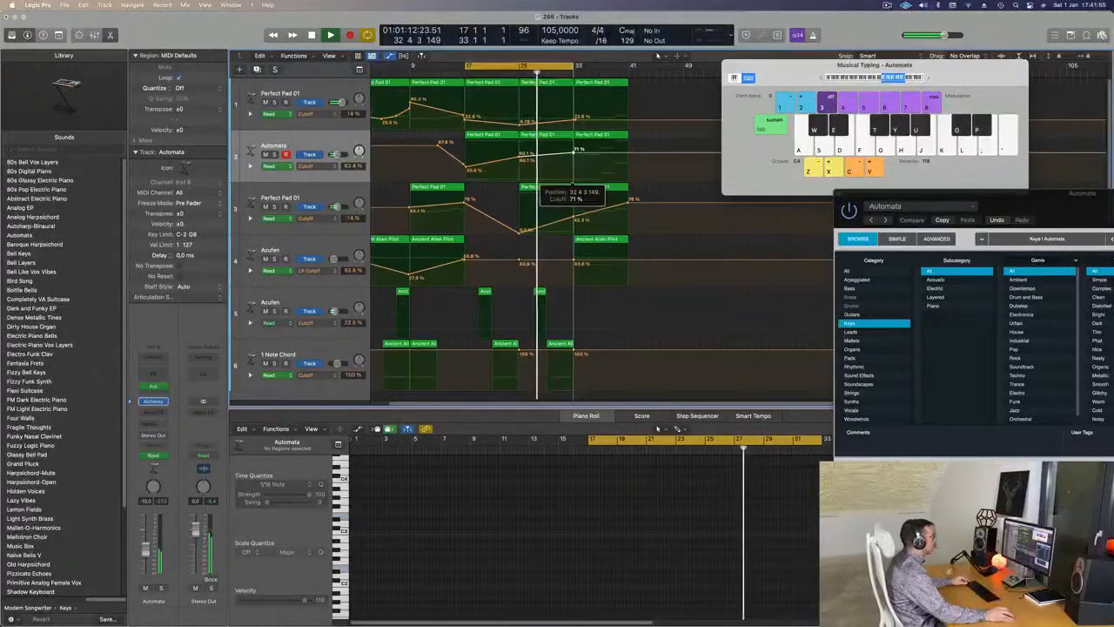
{"action": "left_click_drag", "start_coordinate": [539, 292], "coordinate": [568, 296]}
{"action": "scroll", "coordinate": [567, 295], "scroll_direction": "up", "scroll_amount": 3}
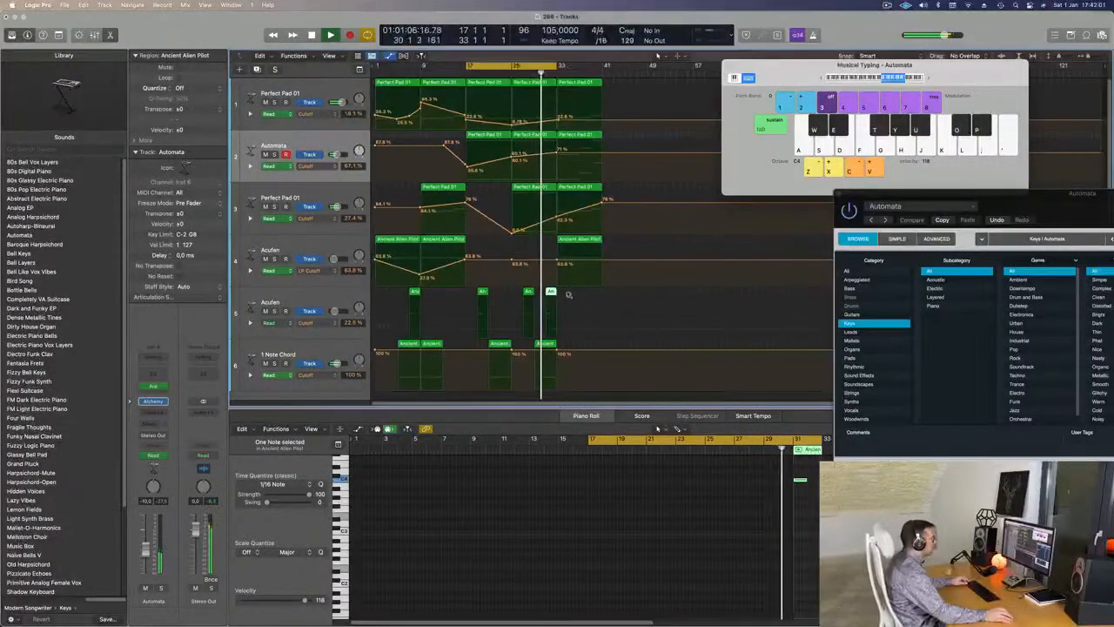
{"action": "scroll", "coordinate": [574, 233], "scroll_direction": "down", "scroll_amount": 5}
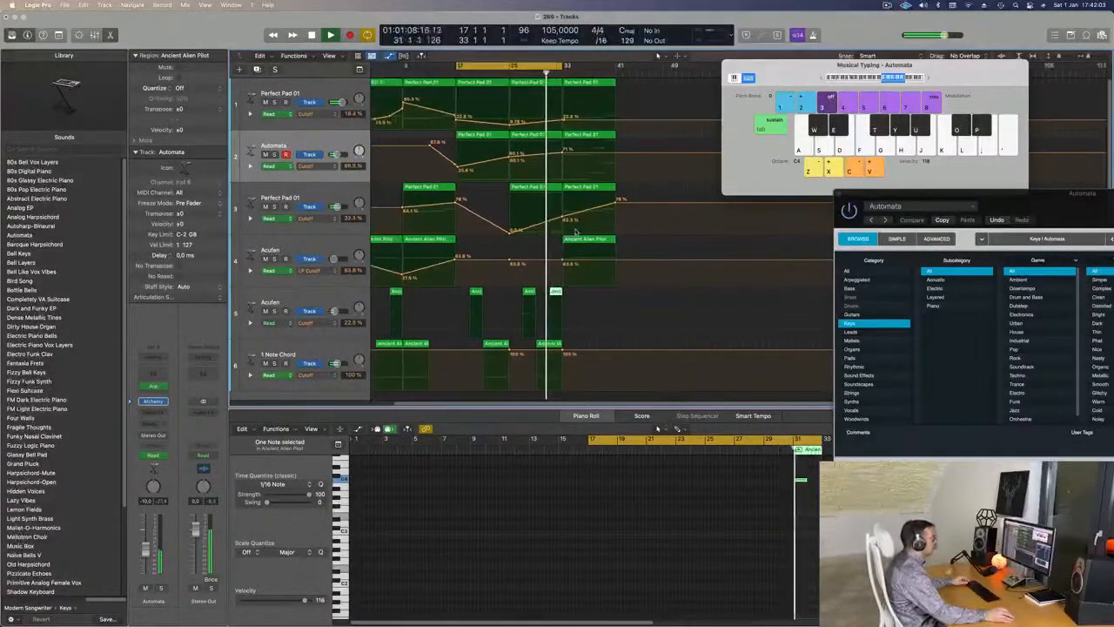
{"action": "scroll", "coordinate": [576, 233], "scroll_direction": "up", "scroll_amount": 3}
{"action": "scroll", "coordinate": [578, 233], "scroll_direction": "down", "scroll_amount": 3}
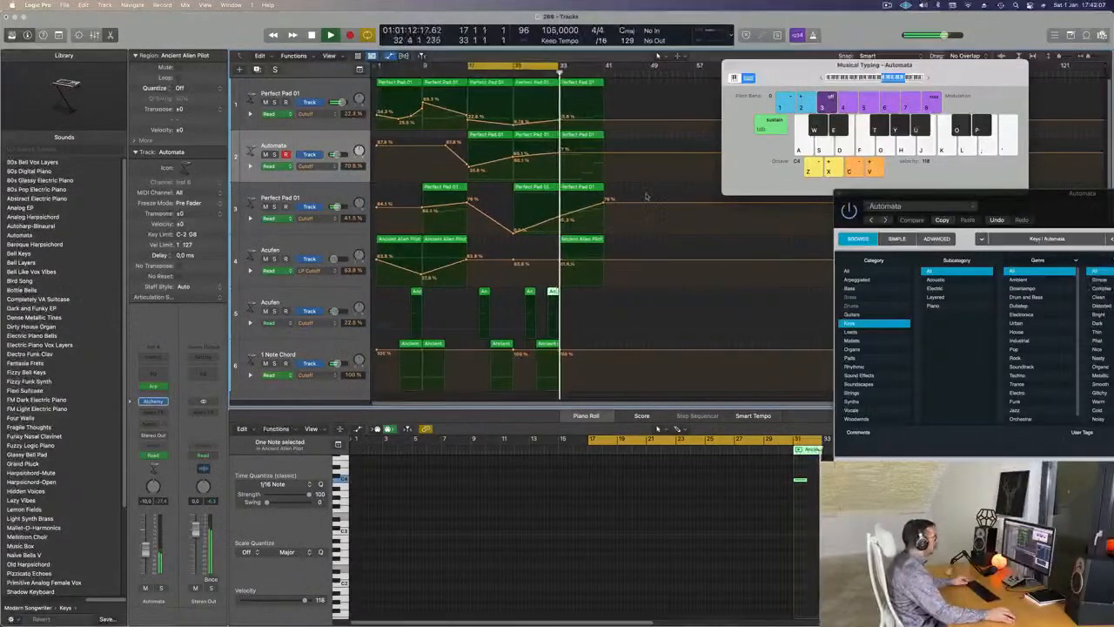
- Move the four bar-33 regions to bar 49 and copy the track 6 and track 5 regions further right
{"action": "left_click_drag", "start_coordinate": [620, 79], "coordinate": [586, 262]}
{"action": "left_click_drag", "start_coordinate": [594, 85], "coordinate": [677, 85]}
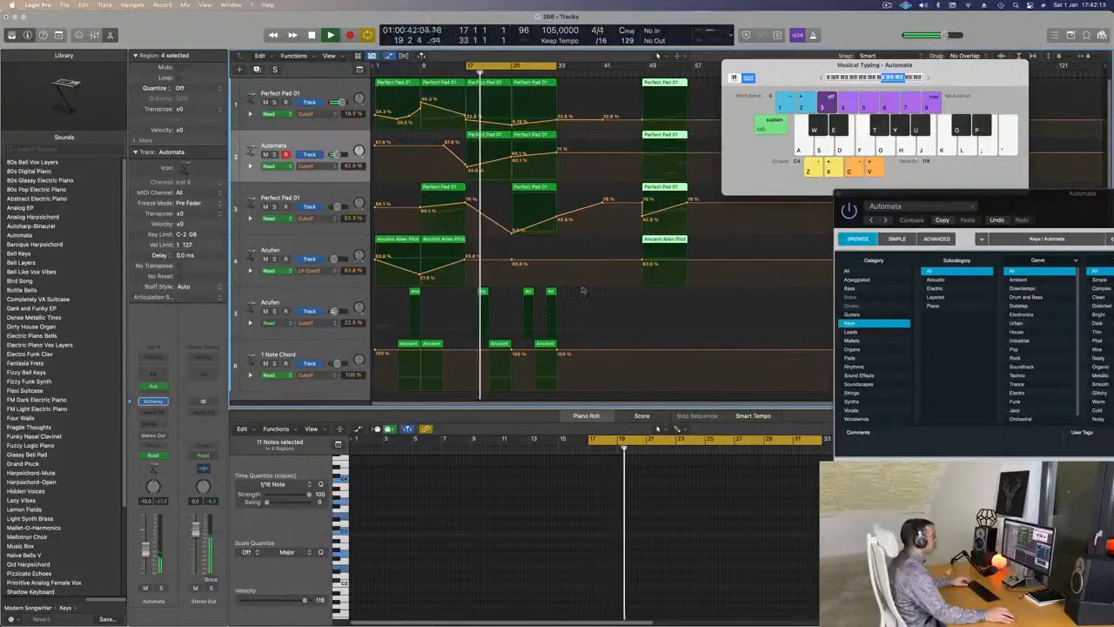
{"action": "left_click", "coordinate": [543, 345]}
{"action": "left_click_drag", "start_coordinate": [543, 345], "coordinate": [569, 349]}
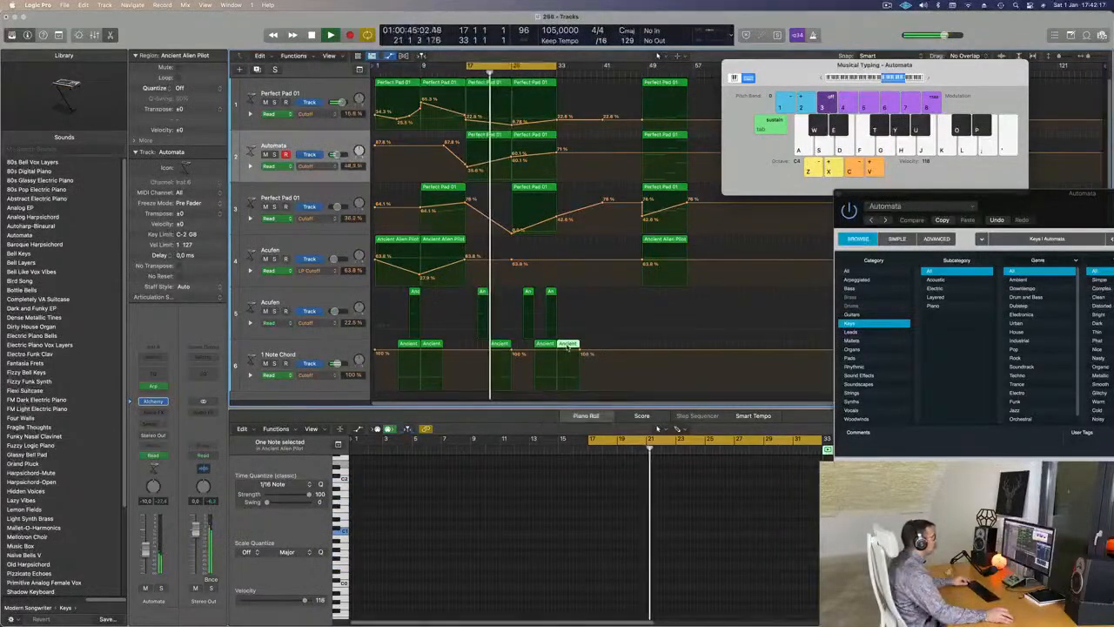
{"action": "left_click", "coordinate": [551, 294]}
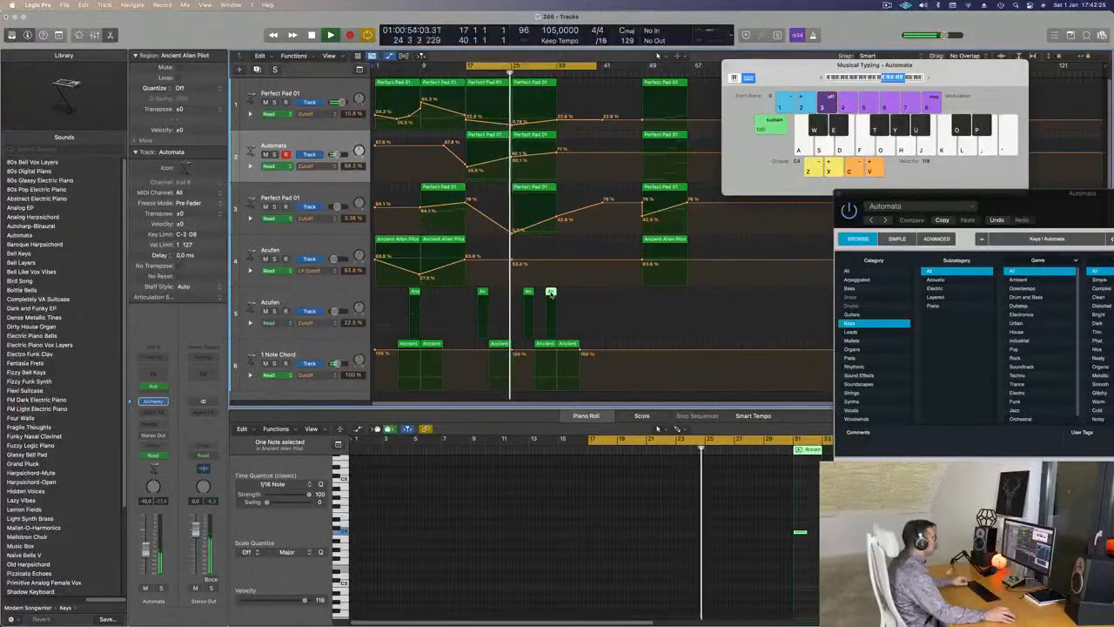
{"action": "left_click_drag", "start_coordinate": [551, 294], "coordinate": [574, 298]}
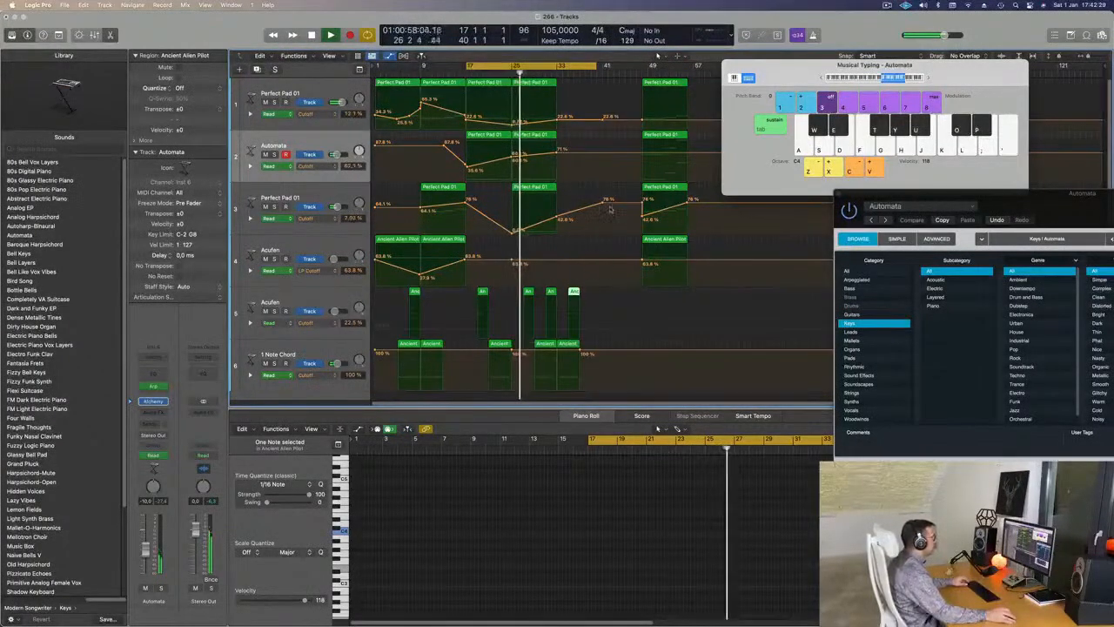
- Select the last track 6 and track 5 regions, then select track 1 for renaming
{"action": "left_click", "coordinate": [568, 345]}
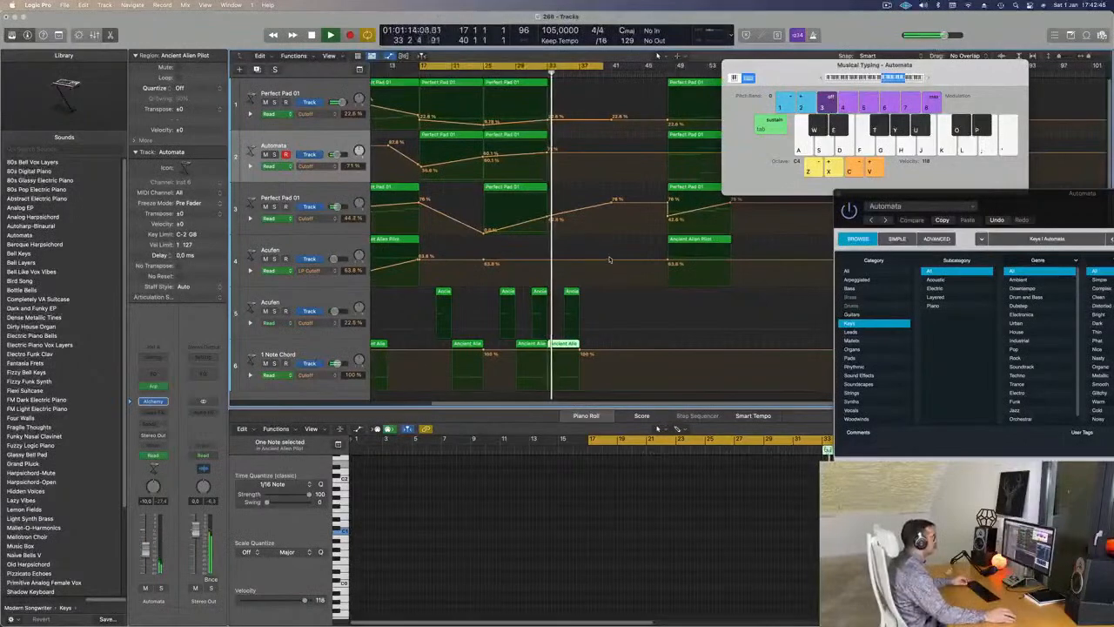
{"action": "scroll", "coordinate": [615, 259], "scroll_direction": "down", "scroll_amount": 2}
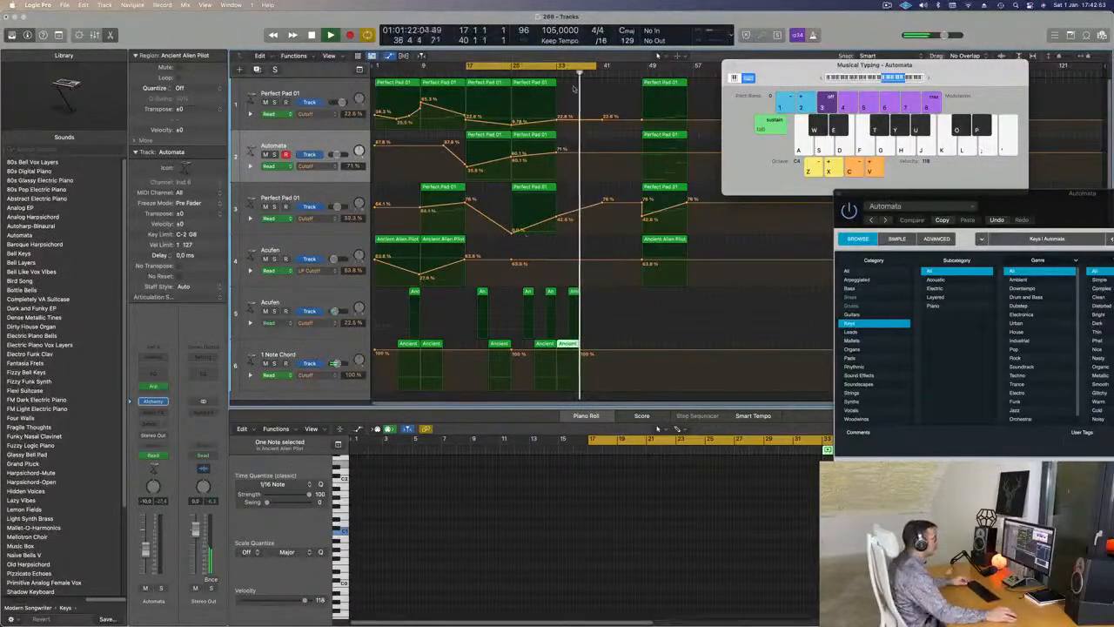
{"action": "left_click_drag", "start_coordinate": [586, 303], "coordinate": [590, 349]}
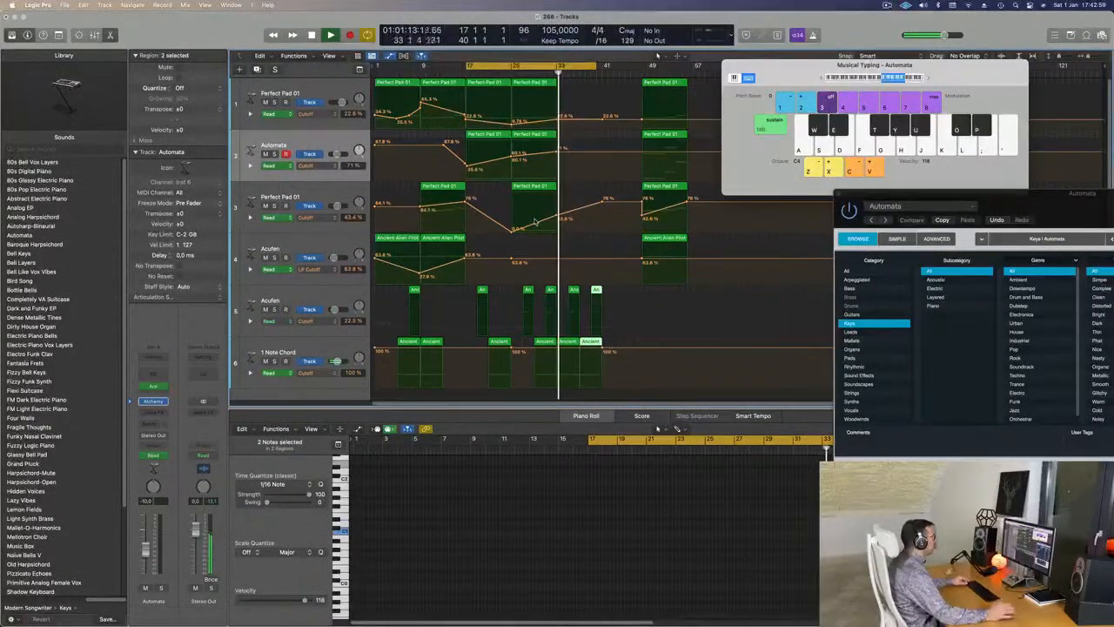
{"action": "left_click", "coordinate": [260, 80]}
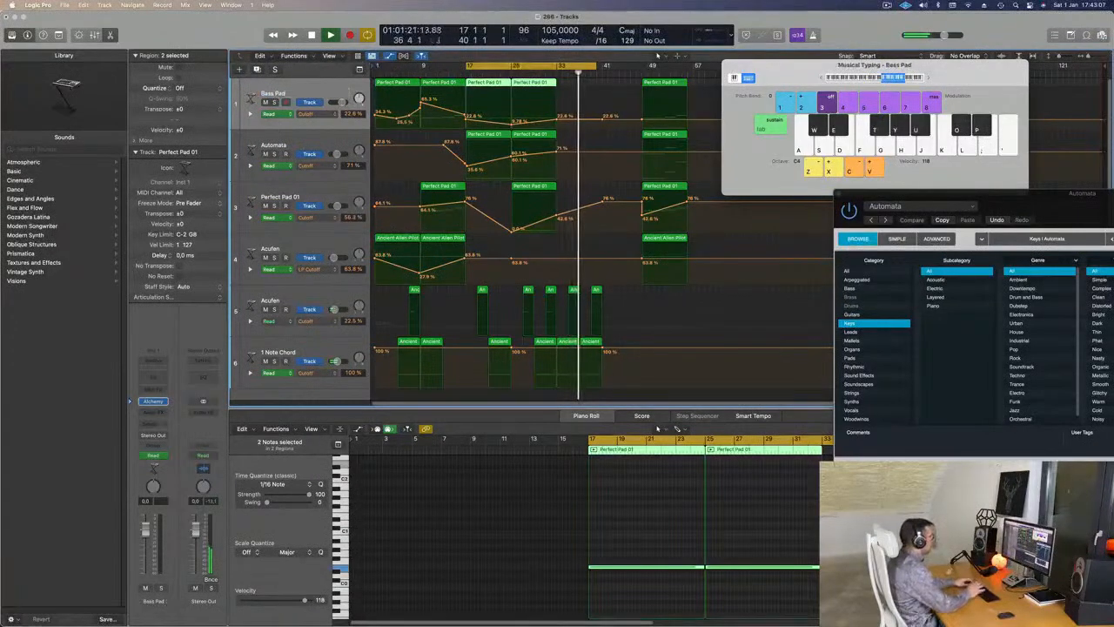
- Rename Automata to Arp Bells and Inst 5 to Top Pad, moving Top Pad to the top
{"action": "left_click", "coordinate": [278, 146]}
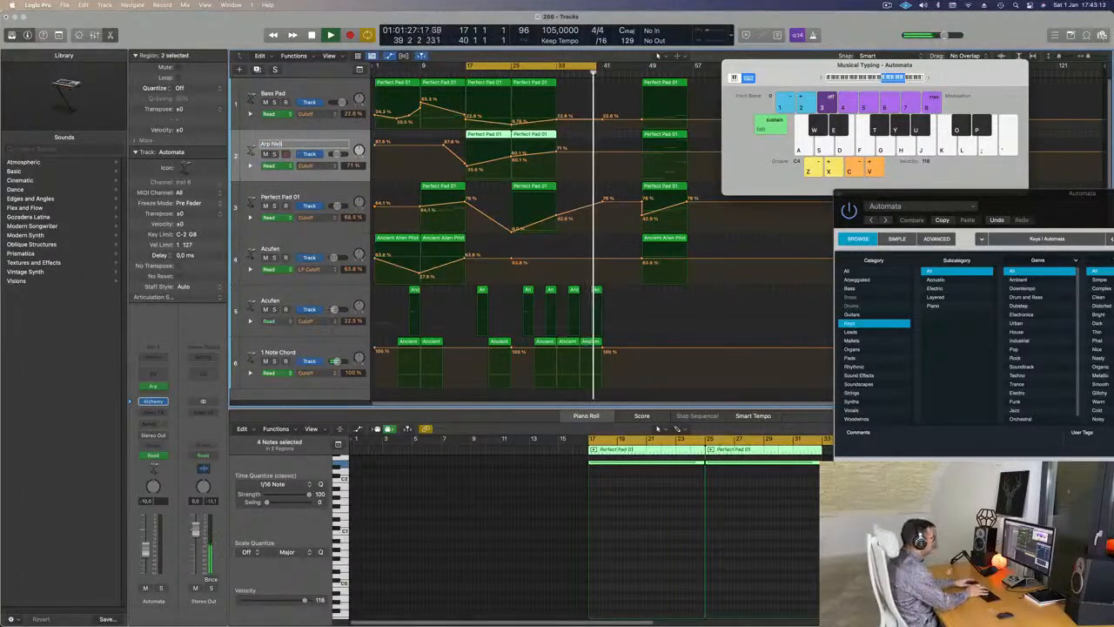
{"action": "type", "text": "Arp Bells"}
{"action": "key", "text": "Return"}
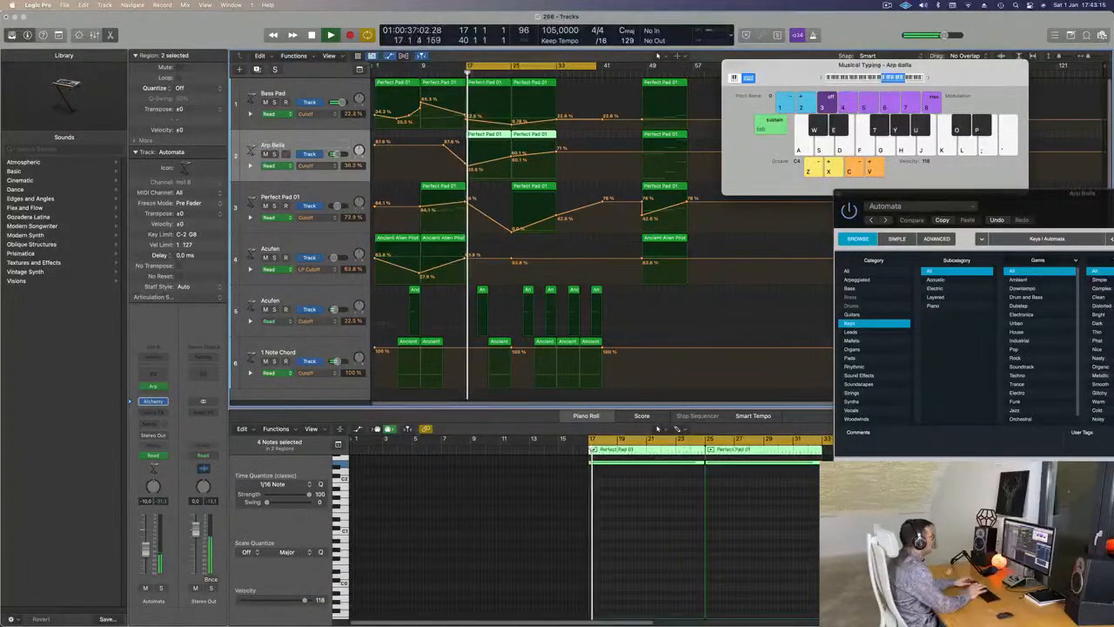
{"action": "double_click", "coordinate": [273, 197]}
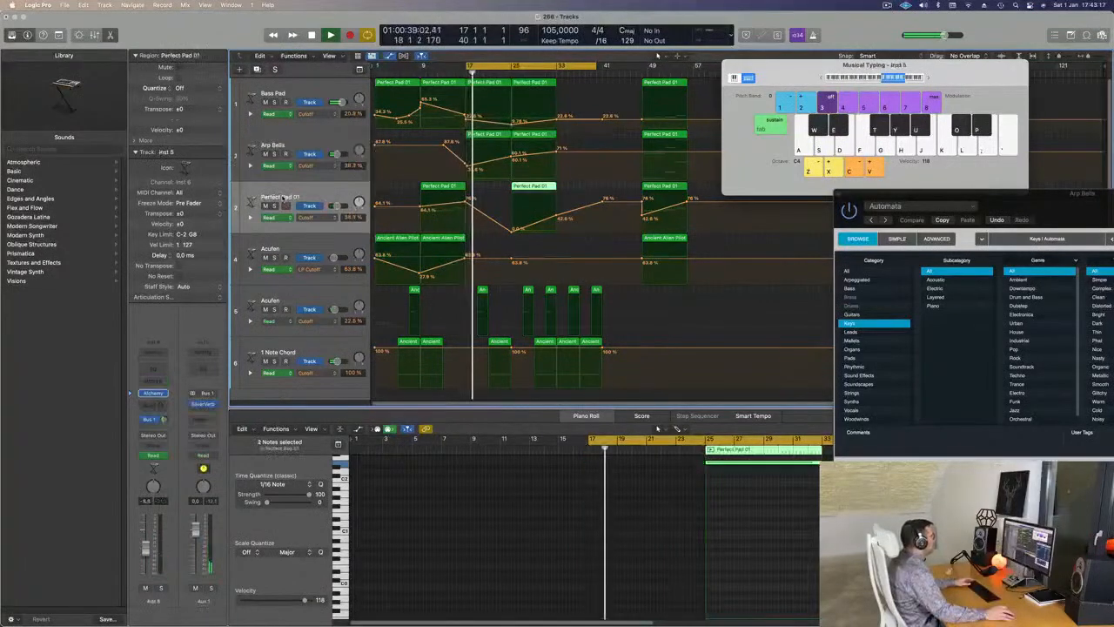
{"action": "type", "text": "Top Pad"}
{"action": "key", "text": "Return"}
{"action": "left_click_drag", "start_coordinate": [309, 206], "coordinate": [309, 93]}
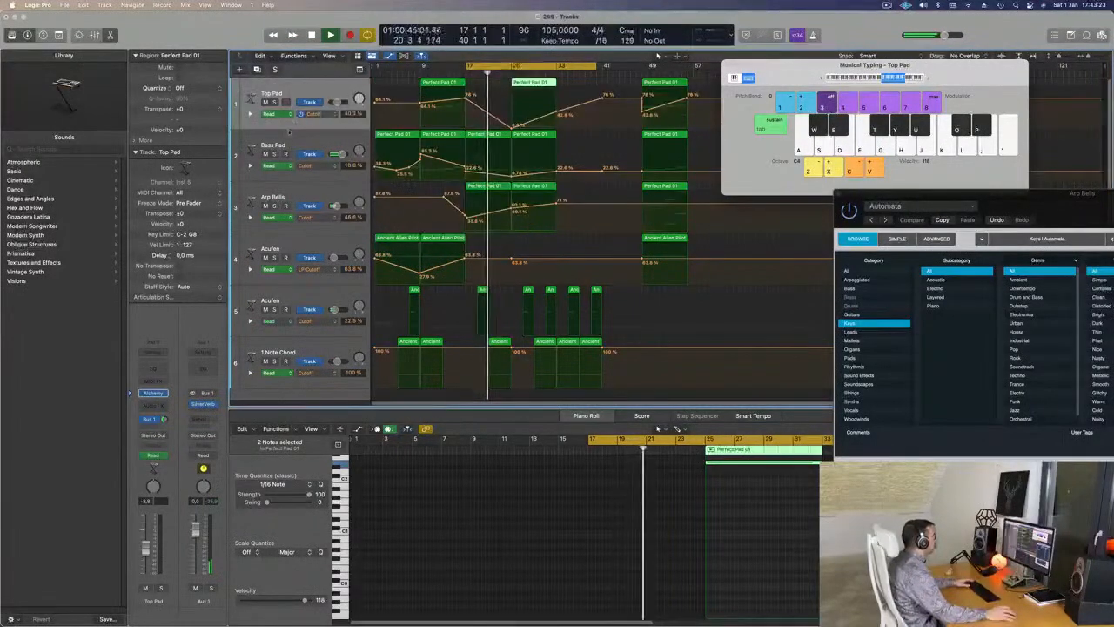
- Rename the second Acufen track to Cytar and the 1 Note Chord track to Deep Drum
{"action": "left_click", "coordinate": [313, 277]}
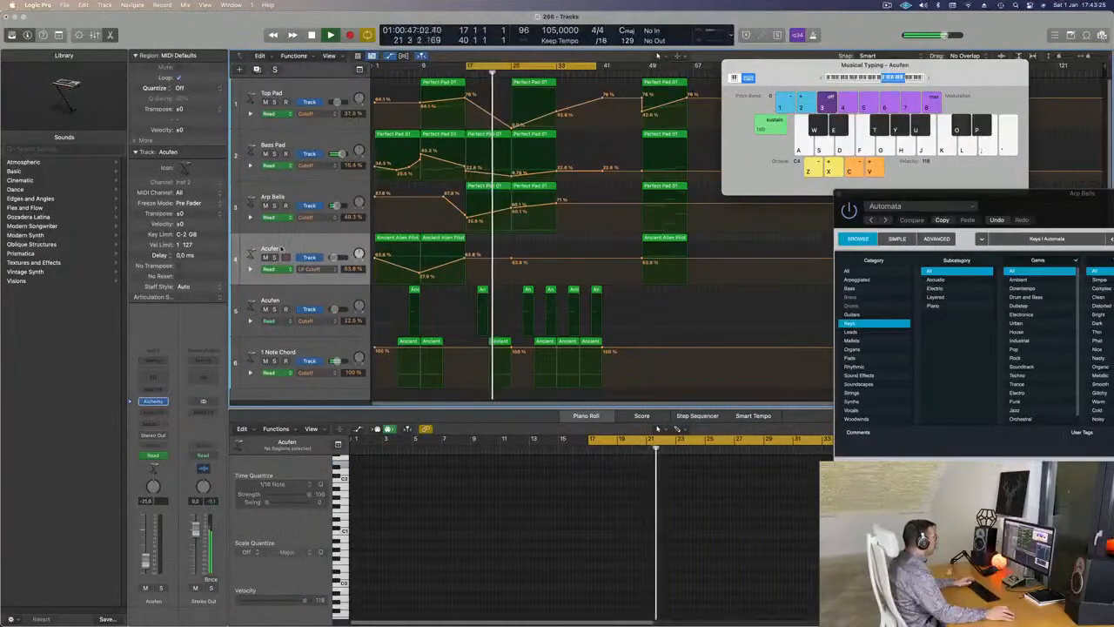
{"action": "left_click", "coordinate": [326, 296]}
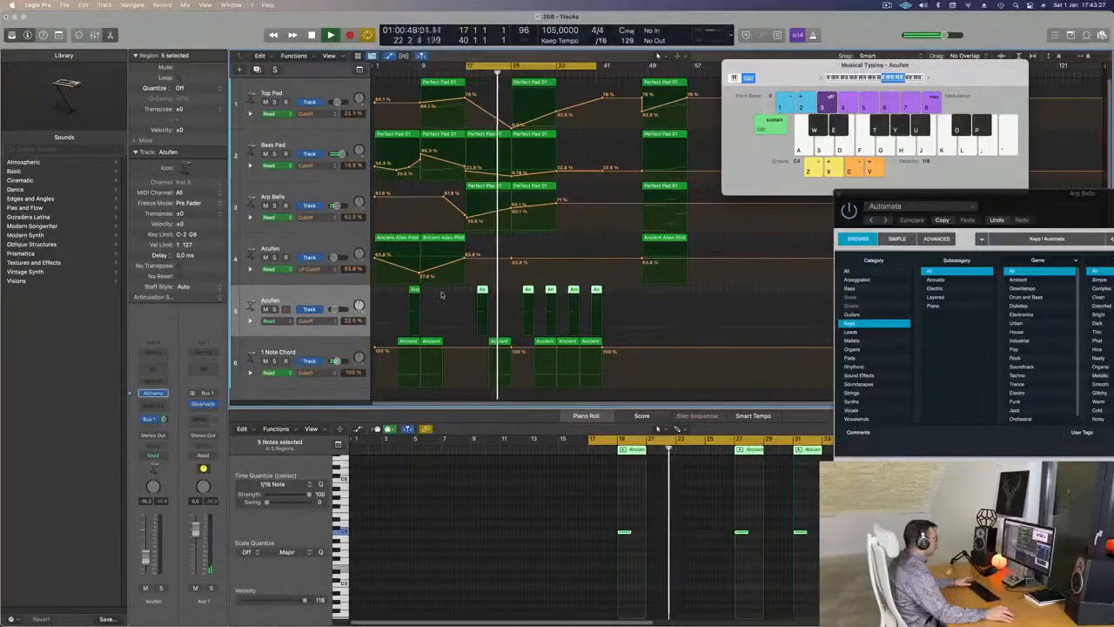
{"action": "double_click", "coordinate": [270, 299]}
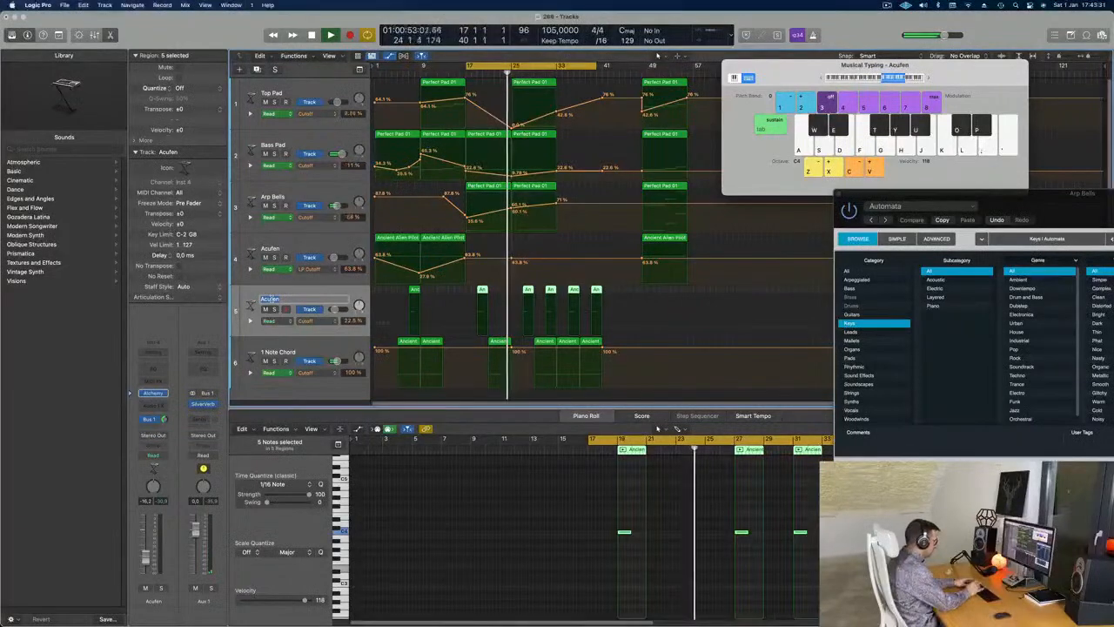
{"action": "type", "text": "Gltar"}
{"action": "key", "text": "Return"}
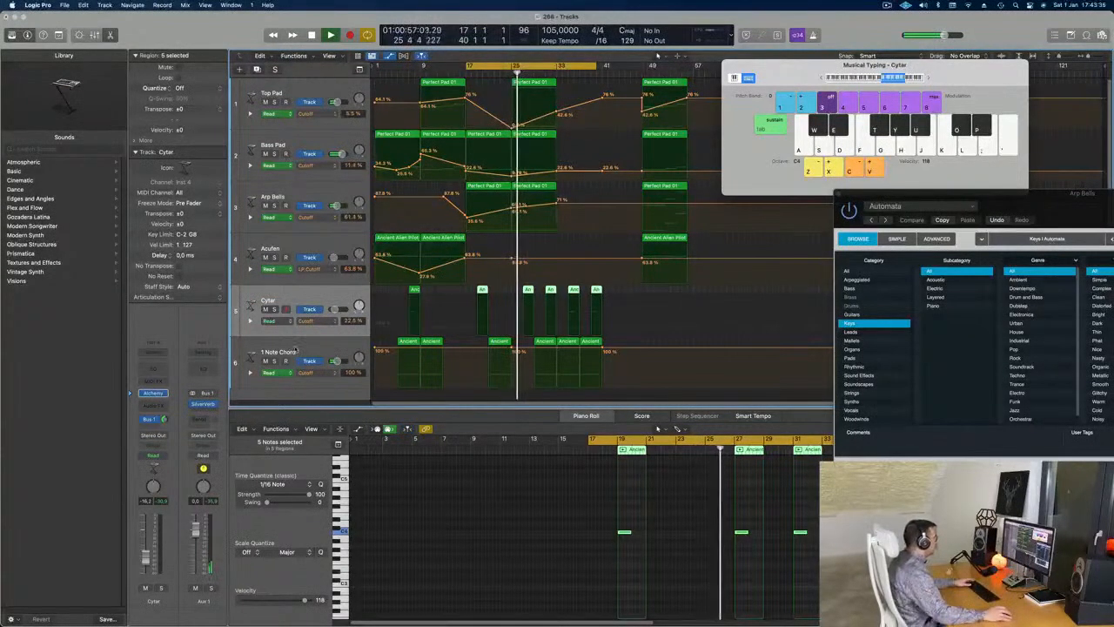
{"action": "key", "text": "Down"}
{"action": "key", "text": "shift+Return"}
{"action": "type", "text": "Deep Dr"}
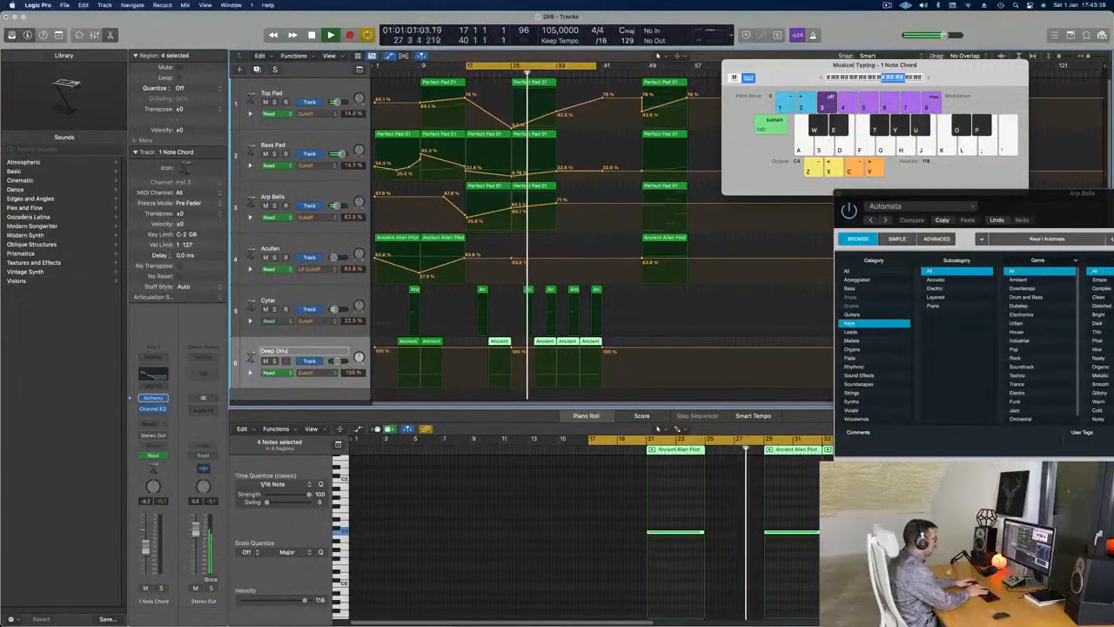
{"action": "type", "text": "um"}
{"action": "key", "text": "Return"}
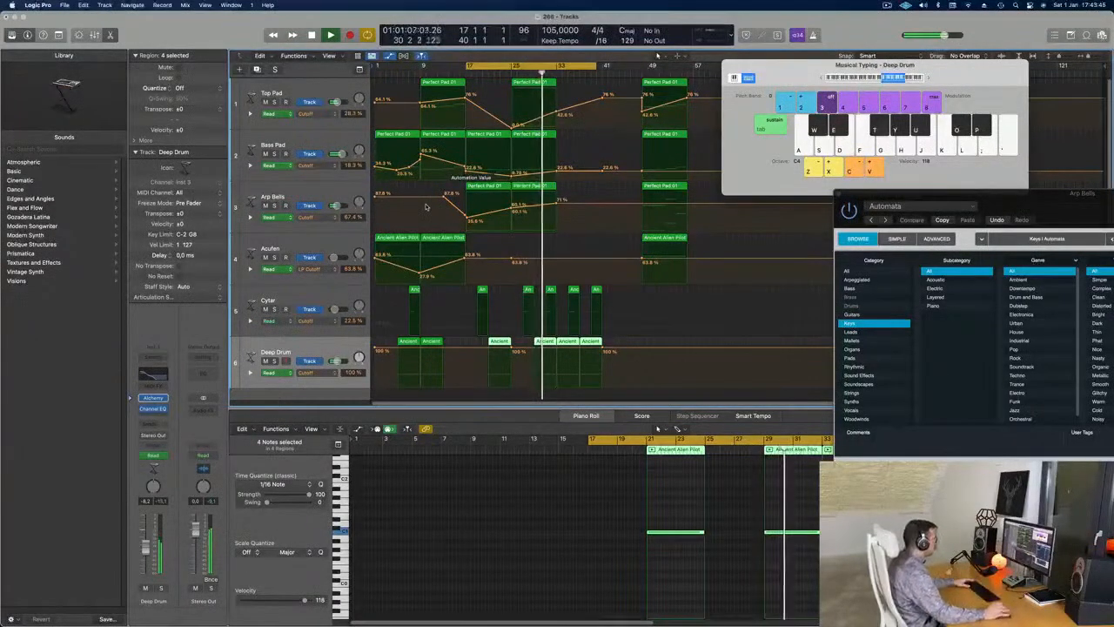
- Copy track 4's Ancient Alien Pilot region with automation to bar 33 and shorten its note
{"action": "left_click", "coordinate": [662, 240]}
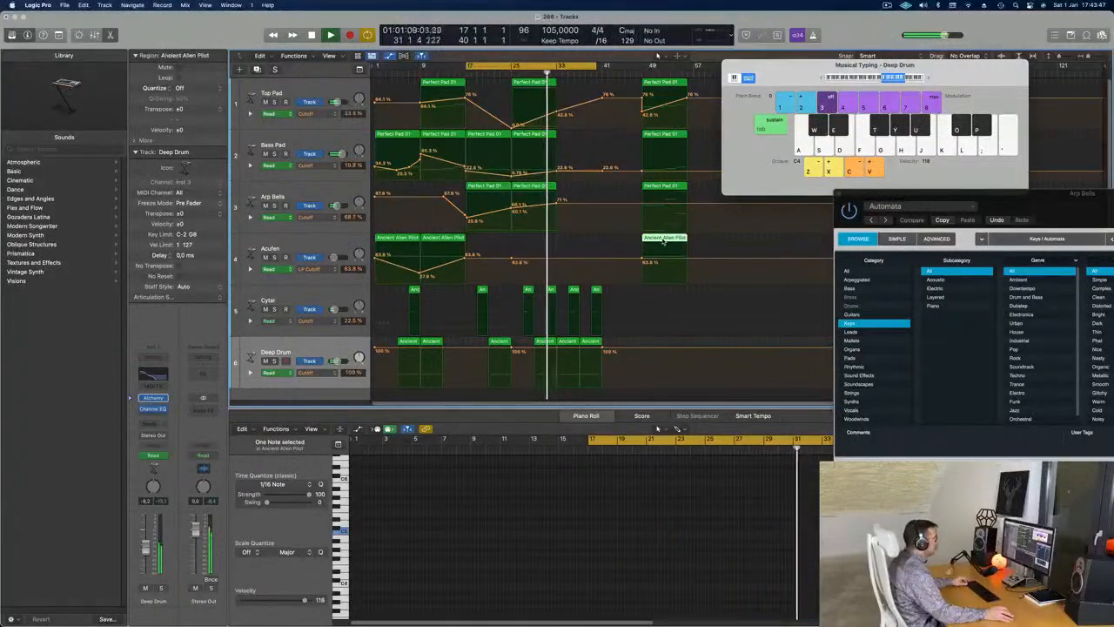
{"action": "left_click_drag", "start_coordinate": [400, 239], "coordinate": [569, 240]}
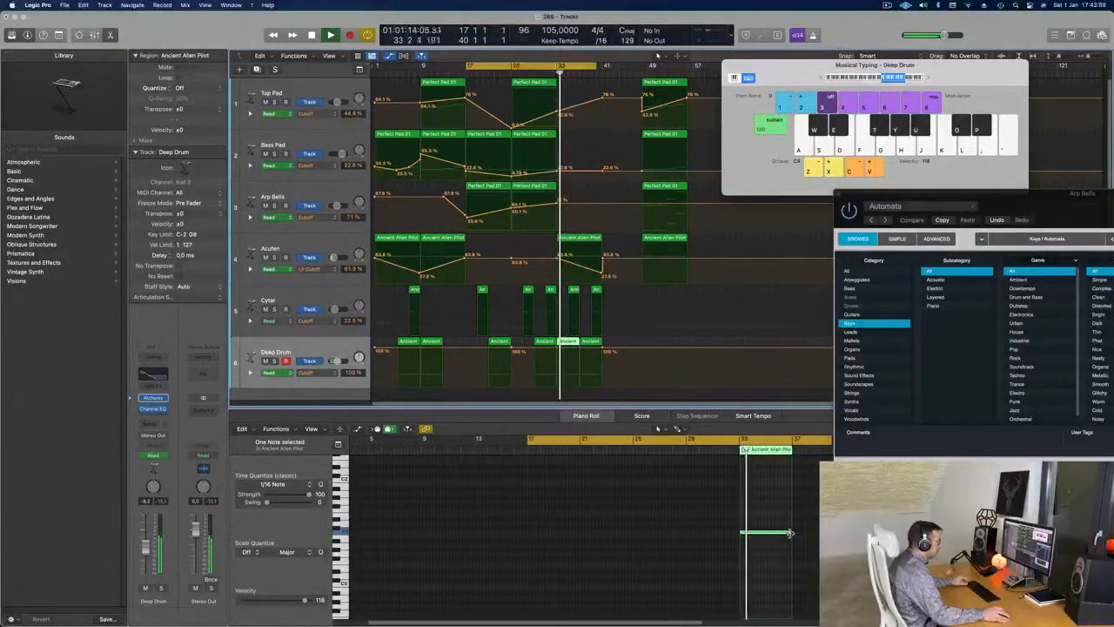
{"action": "left_click_drag", "start_coordinate": [790, 532], "coordinate": [746, 532]}
{"action": "key", "text": "space"}
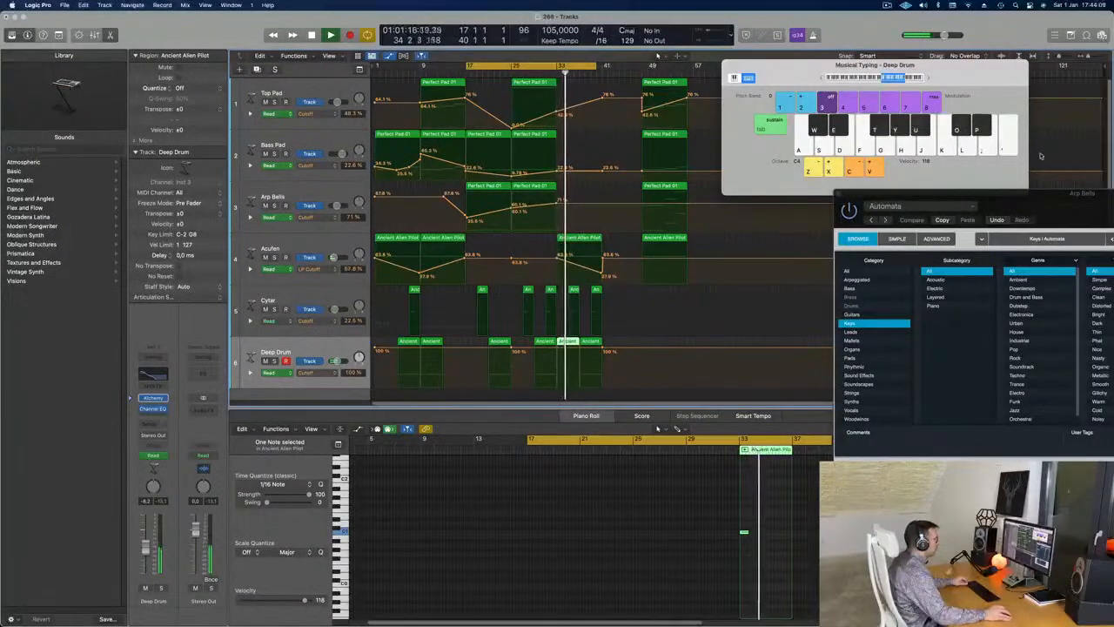
- Delete the selected Deep Drum region while playing from around bar 31
{"action": "left_click_drag", "start_coordinate": [1057, 196], "coordinate": [1078, 167]}
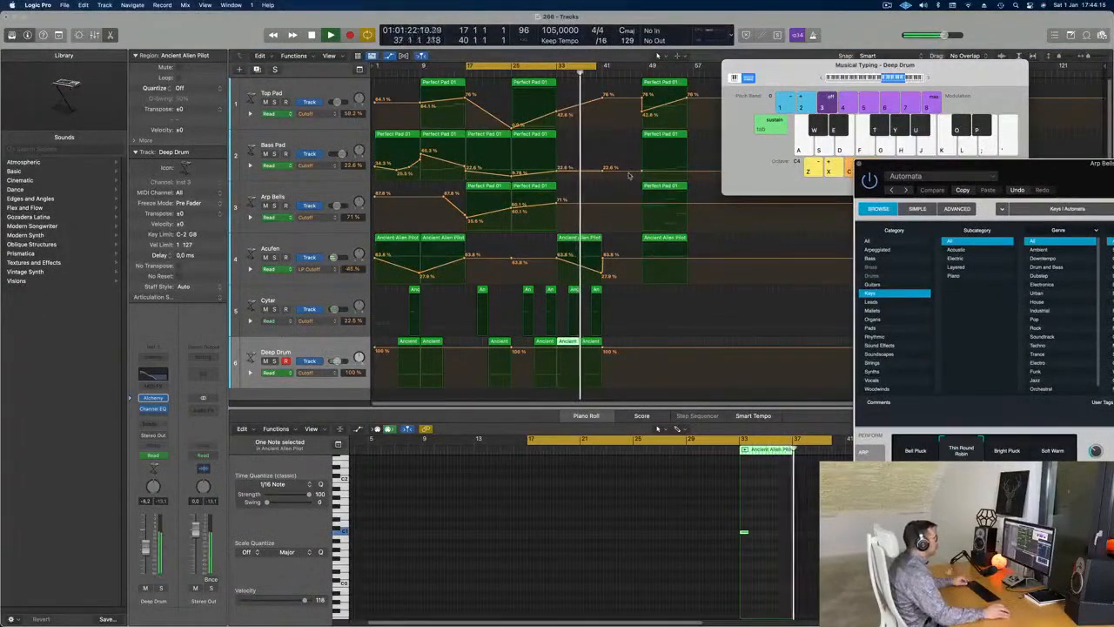
{"action": "left_click", "coordinate": [548, 74]}
{"action": "key", "text": "Delete"}
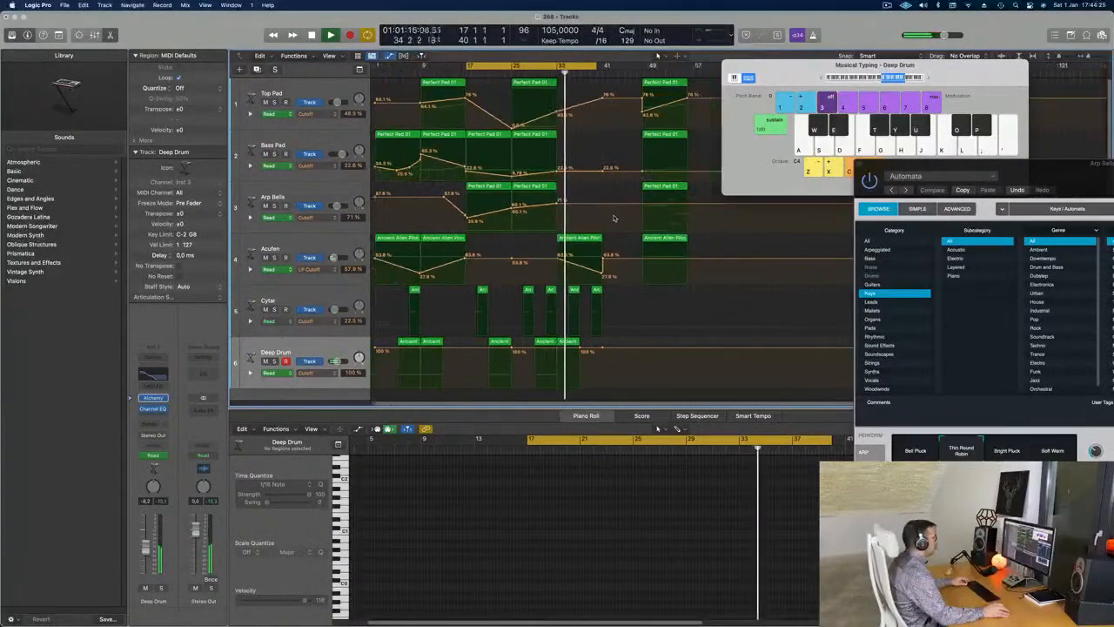
- Close the Arp Bells Alchemy synth window and stop playback
{"action": "left_click_drag", "start_coordinate": [1060, 182], "coordinate": [483, 186]}
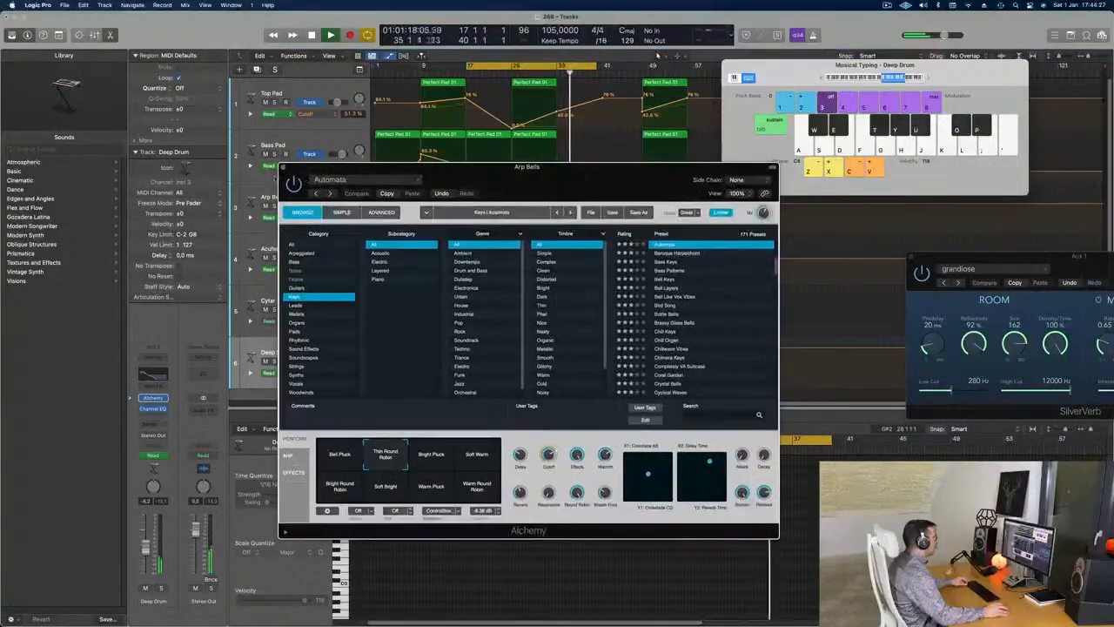
{"action": "left_click", "coordinate": [283, 167]}
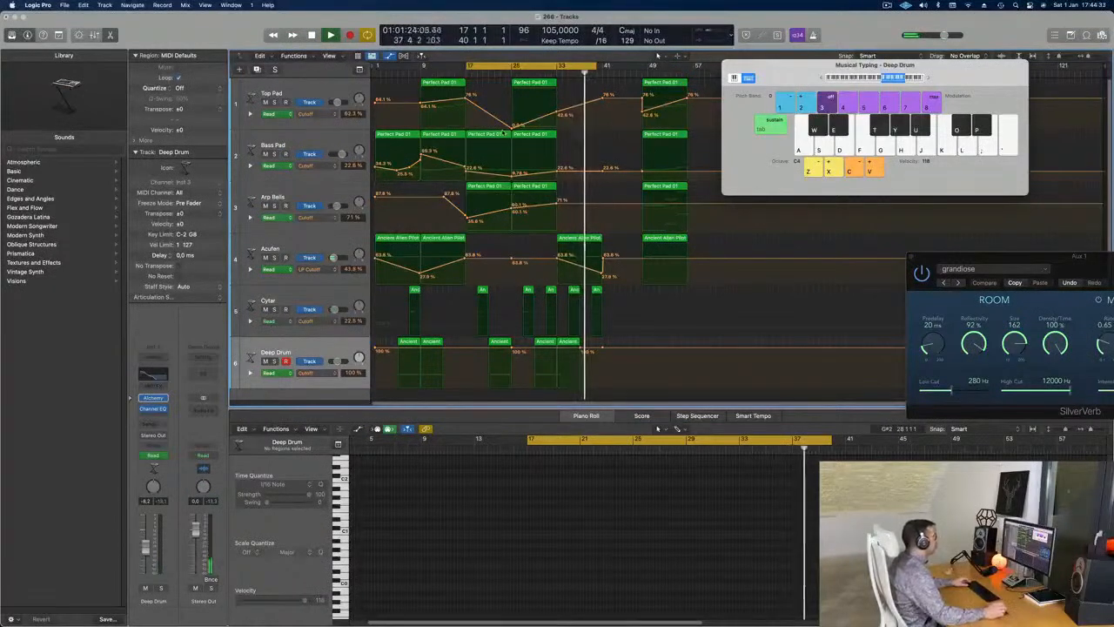
{"action": "key", "text": "space"}
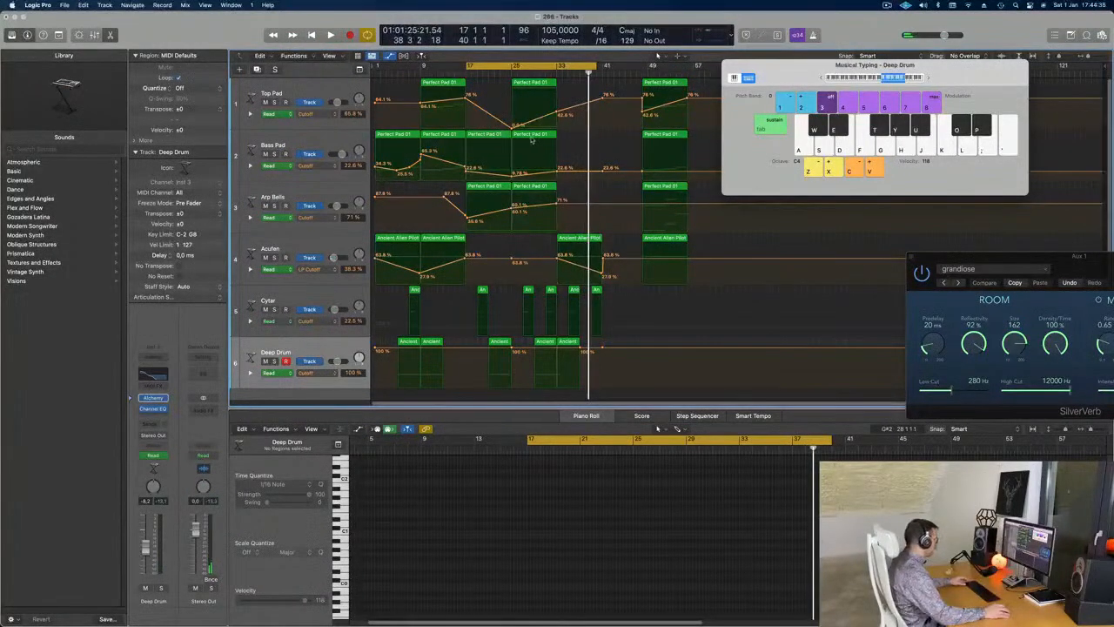
- Name and colour all regions after their tracks
{"action": "left_click", "coordinate": [534, 132]}
{"action": "right_click", "coordinate": [536, 133]}
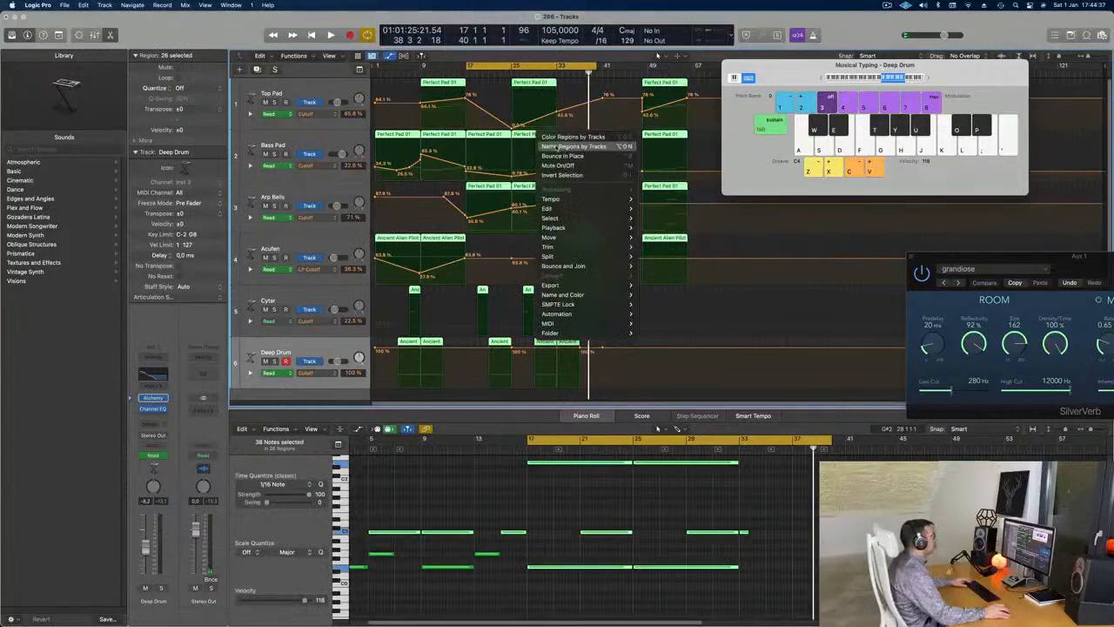
{"action": "left_click", "coordinate": [549, 146]}
{"action": "right_click", "coordinate": [531, 135]}
{"action": "left_click", "coordinate": [546, 148]}
{"action": "key", "text": "space"}
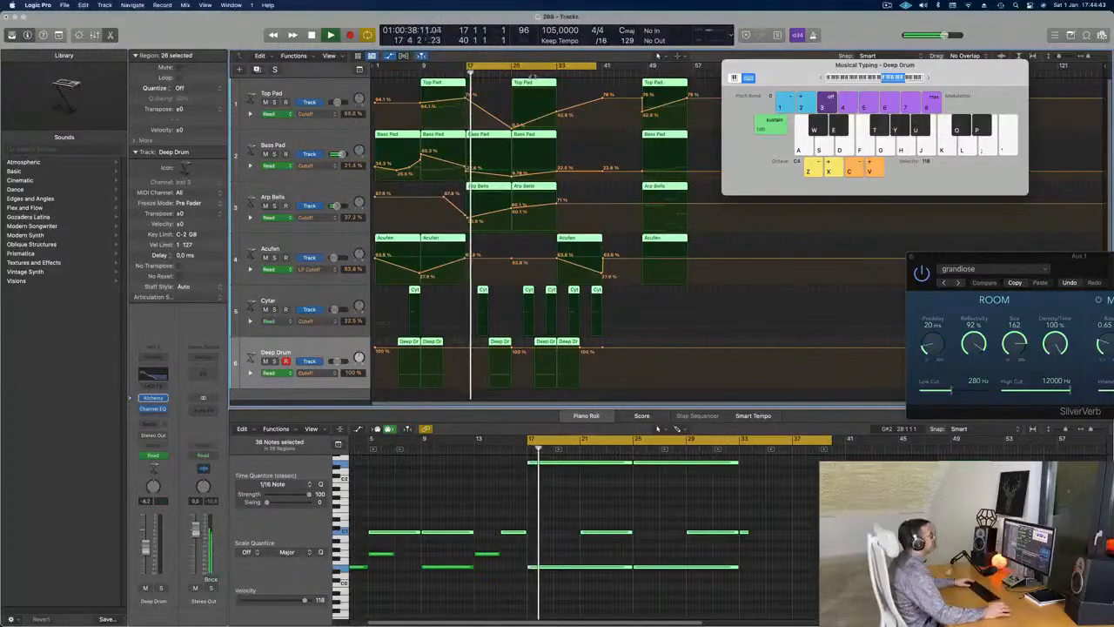
{"action": "left_click", "coordinate": [586, 137]}
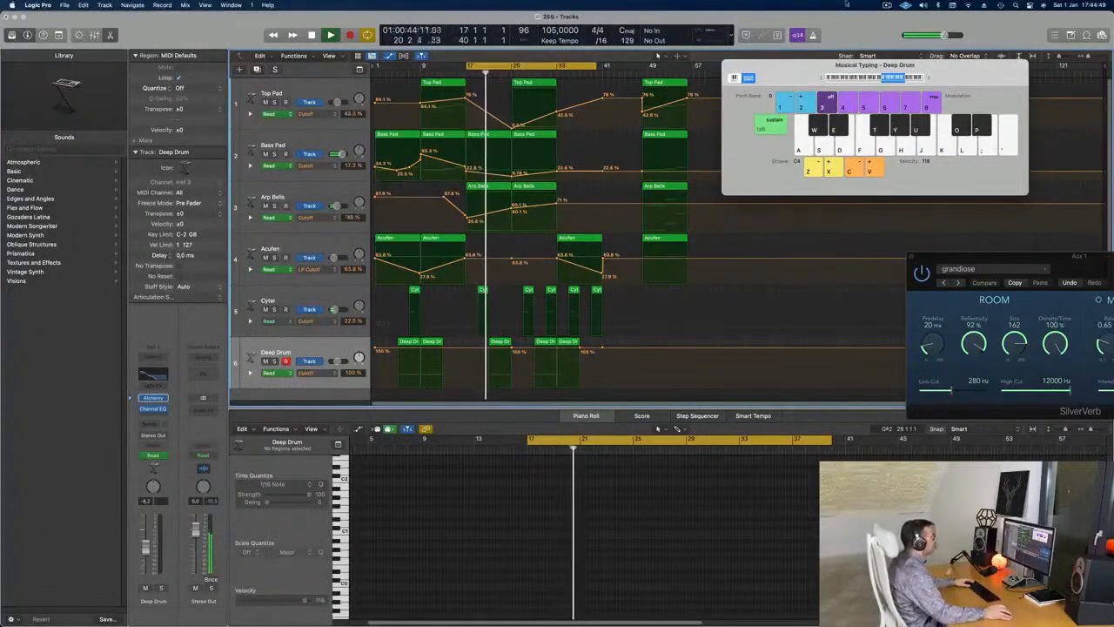
- Drag the cycle range's start back to bar 1 and play the arrangement from there
{"action": "left_click", "coordinate": [887, 5]}
{"action": "left_click", "coordinate": [887, 5]}
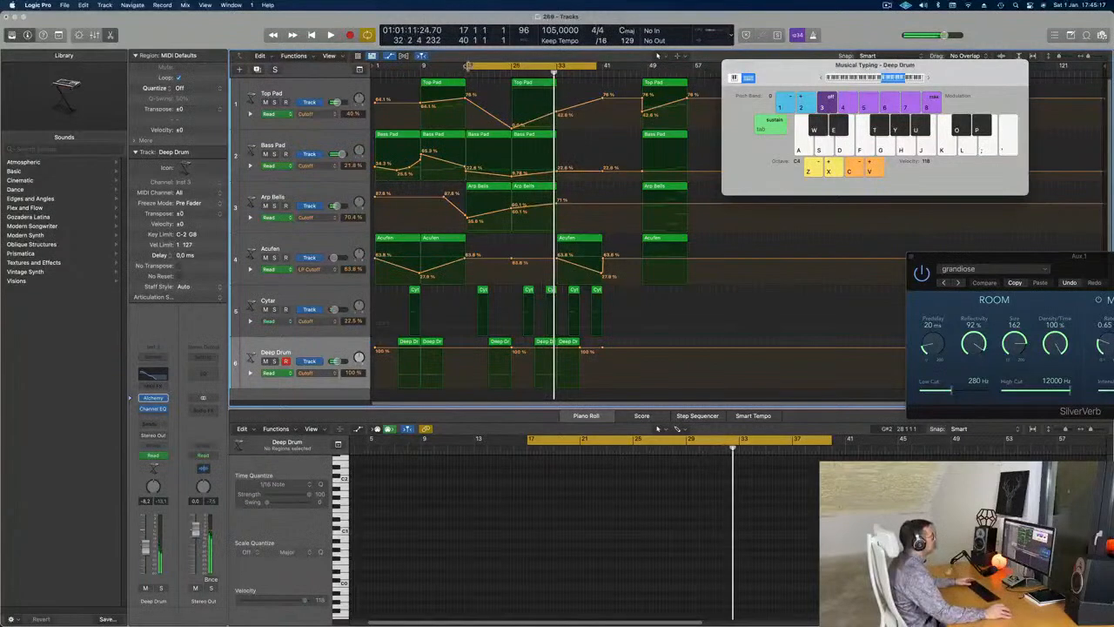
{"action": "left_click_drag", "start_coordinate": [468, 66], "coordinate": [375, 65]}
{"action": "key", "text": "space"}
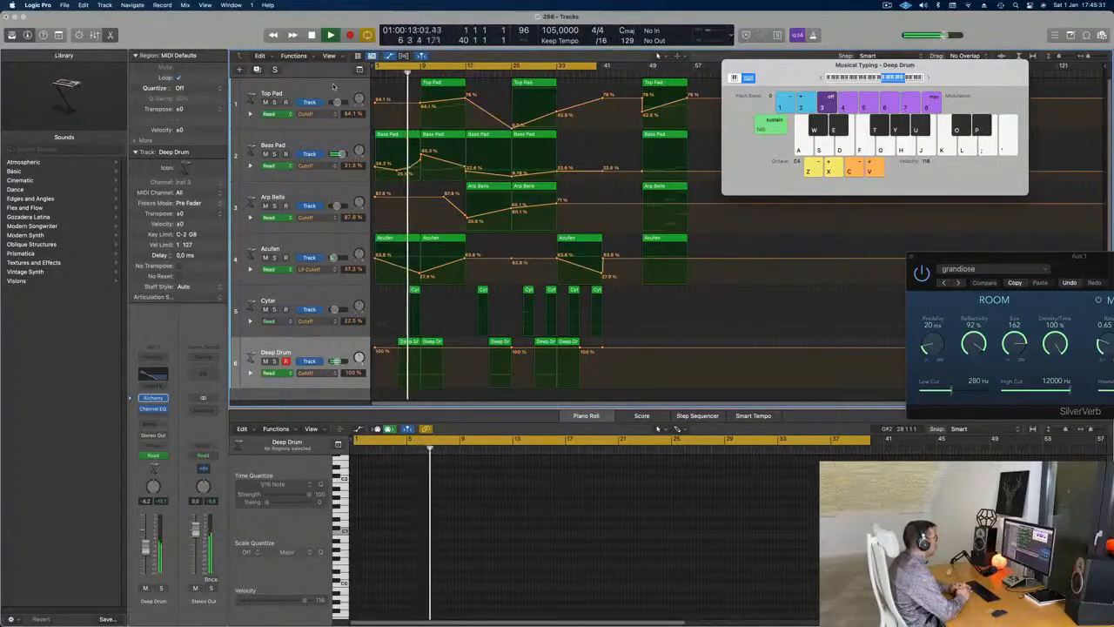
- On the Top Pad track, pull the cutoff automation point near bar 9 lower
{"action": "left_click", "coordinate": [292, 96]}
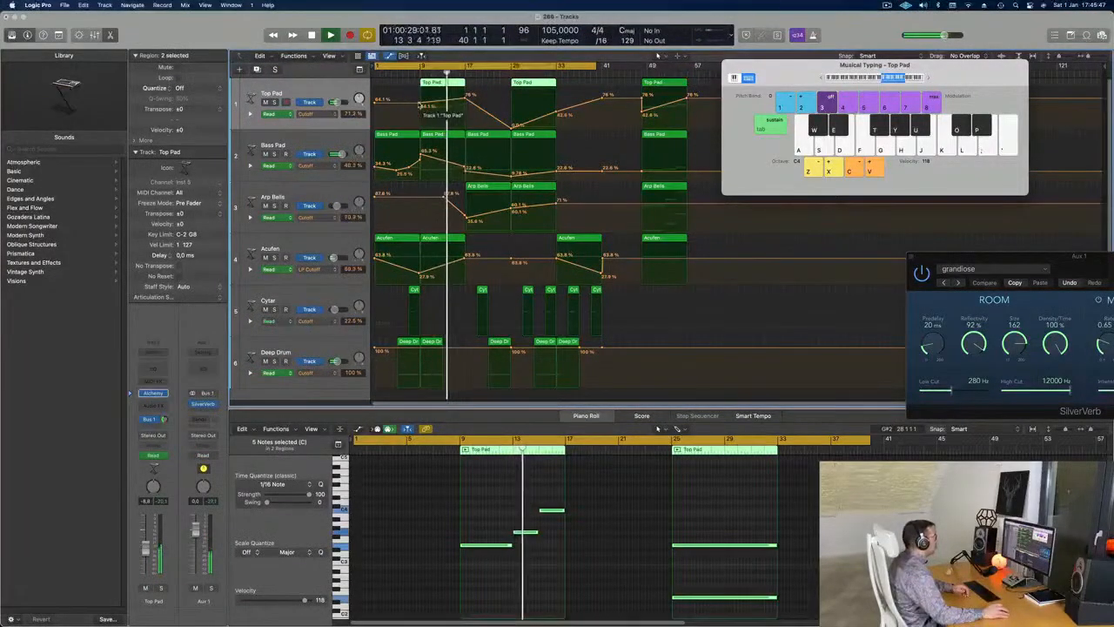
{"action": "left_click_drag", "start_coordinate": [420, 103], "coordinate": [465, 95]}
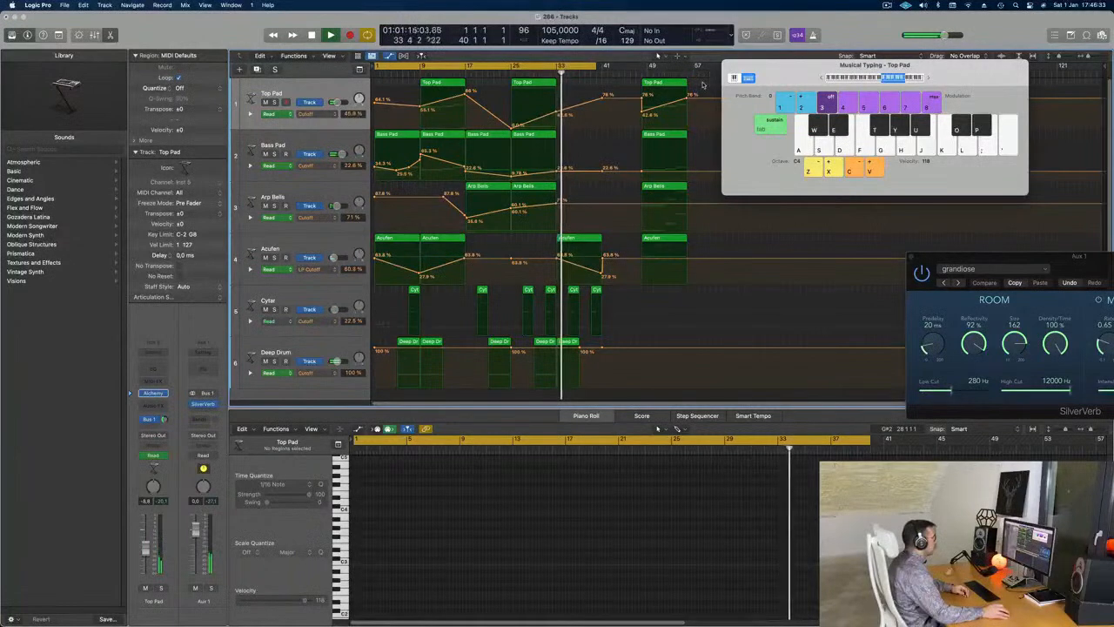
- Move the Top Pad, Bass Pad, Arp Bells and Acufen regions from bar 49 to bar 41, adding a Top Pad automation point
{"action": "left_click_drag", "start_coordinate": [703, 78], "coordinate": [630, 257]}
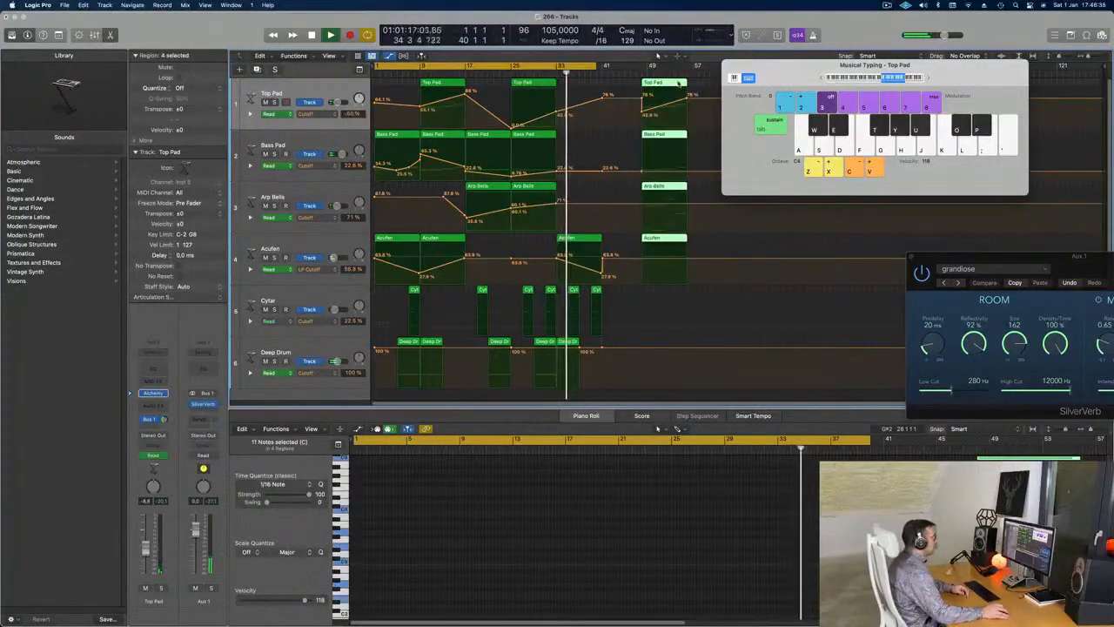
{"action": "left_click_drag", "start_coordinate": [668, 82], "coordinate": [657, 56]}
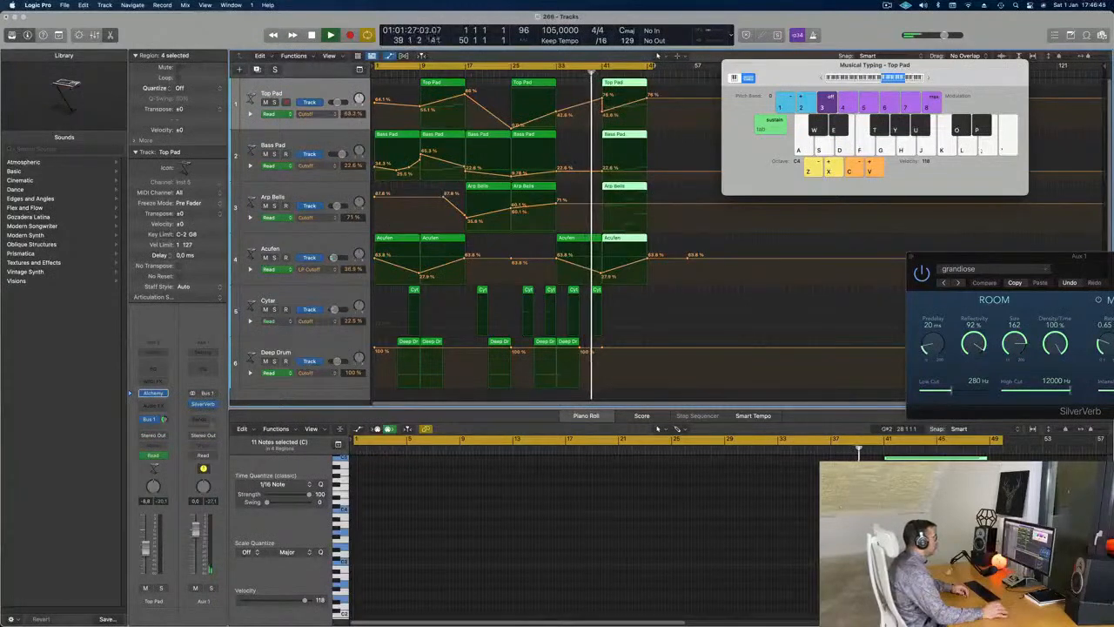
{"action": "left_click", "coordinate": [599, 102]}
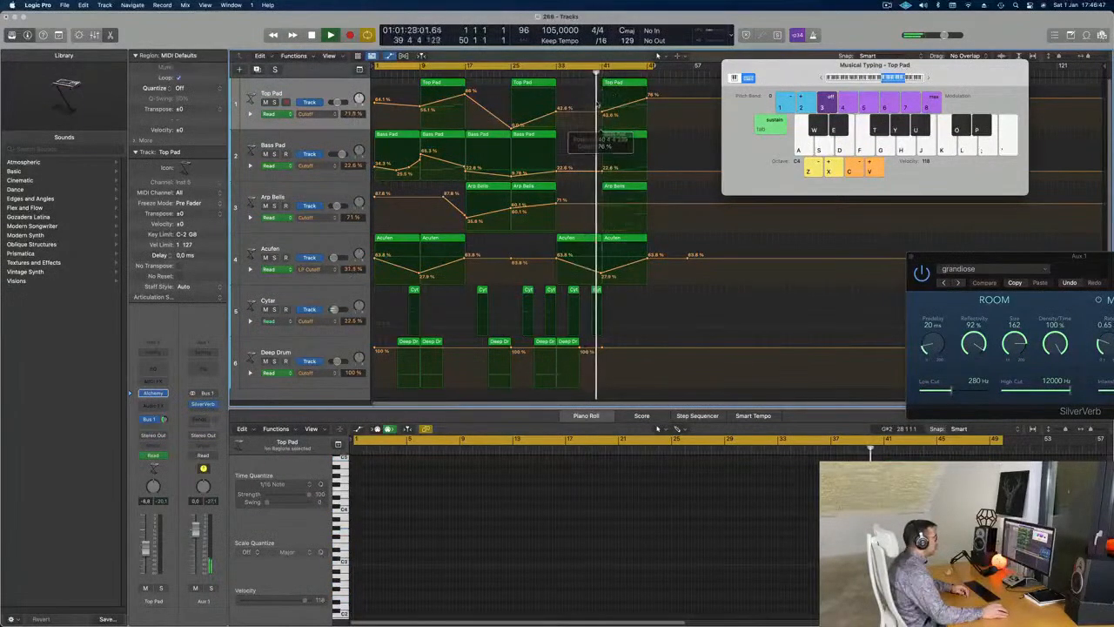
{"action": "left_click", "coordinate": [627, 85]}
- Option-drag copies of the four bar-41 regions, with their automation, to follow right after them
{"action": "left_click_drag", "start_coordinate": [656, 86], "coordinate": [633, 268]}
{"action": "left_click_drag", "start_coordinate": [628, 90], "coordinate": [671, 92]}
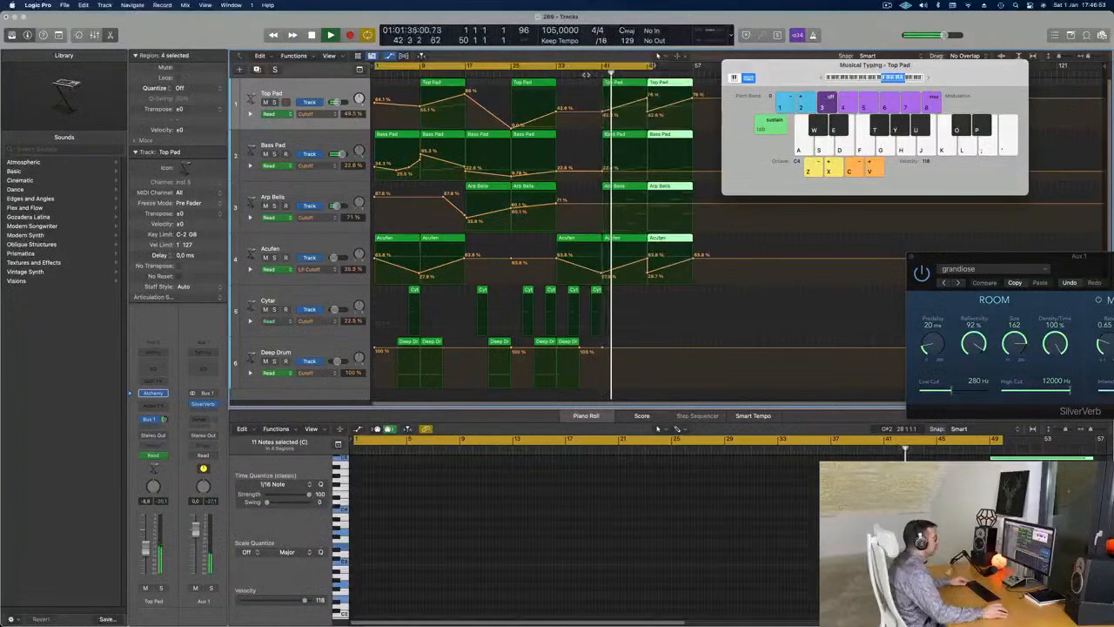
{"action": "left_click", "coordinate": [630, 83]}
- Set the cycle to loop bars 41–57 and restart playback from the loop start
{"action": "left_click_drag", "start_coordinate": [603, 66], "coordinate": [660, 66]}
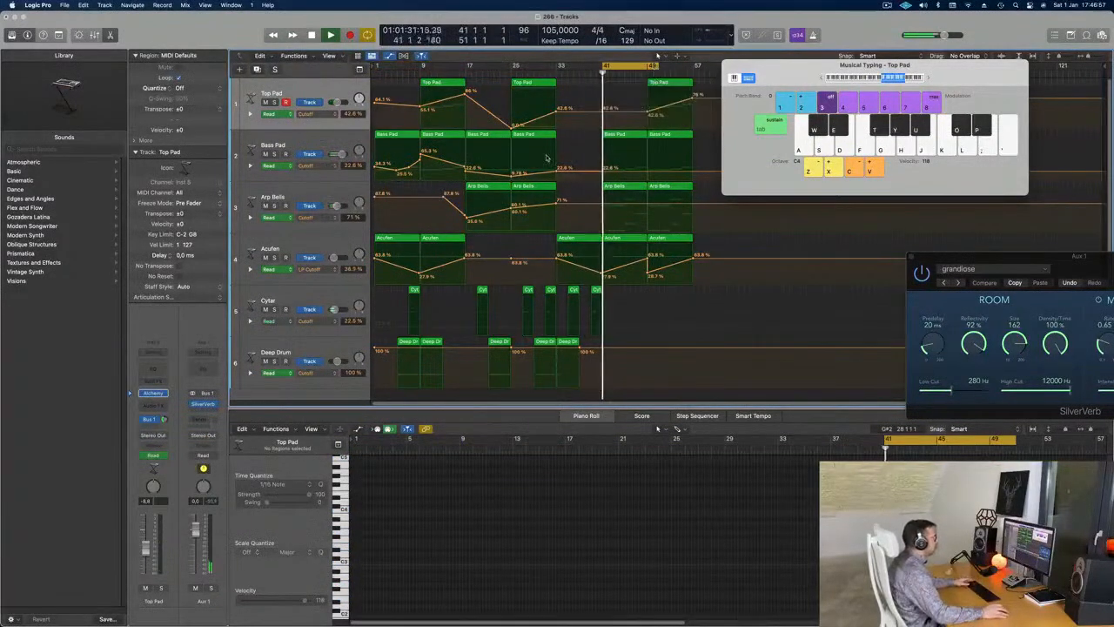
{"action": "key", "text": "space"}
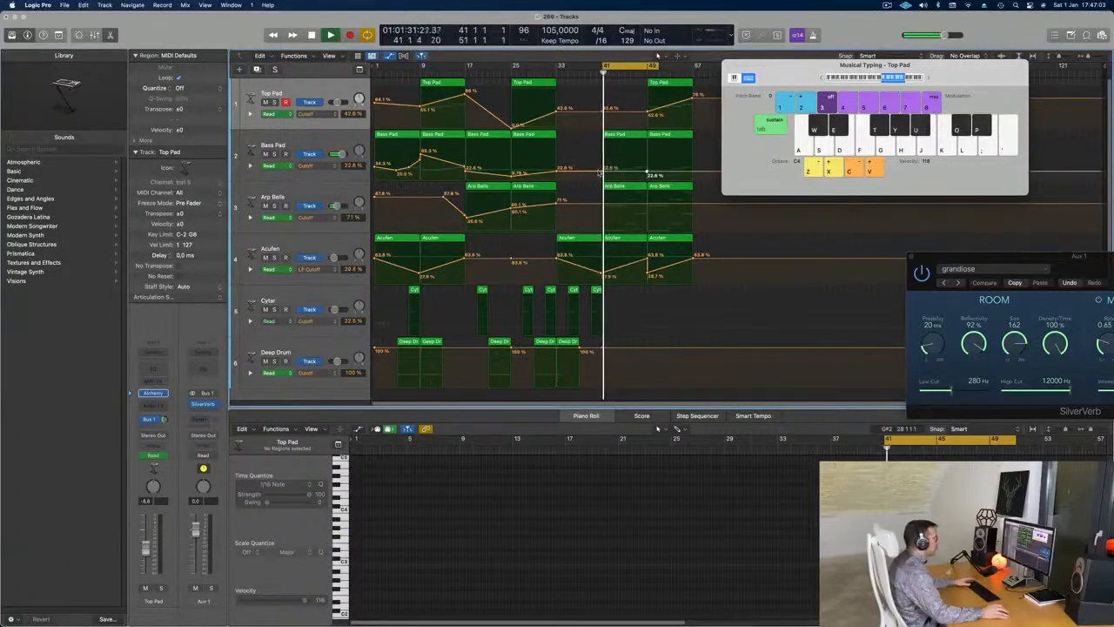
{"action": "key", "text": "space"}
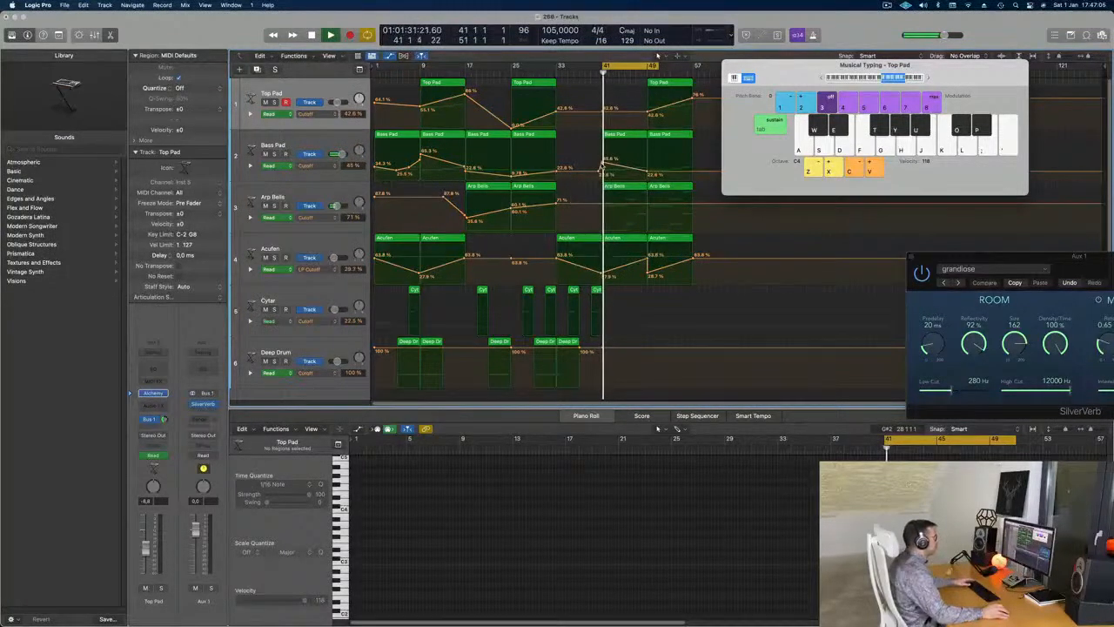
- Add an Arp Bells cutoff automation point and lower it slightly
{"action": "left_click", "coordinate": [645, 204]}
{"action": "left_click_drag", "start_coordinate": [599, 205], "coordinate": [600, 214]}
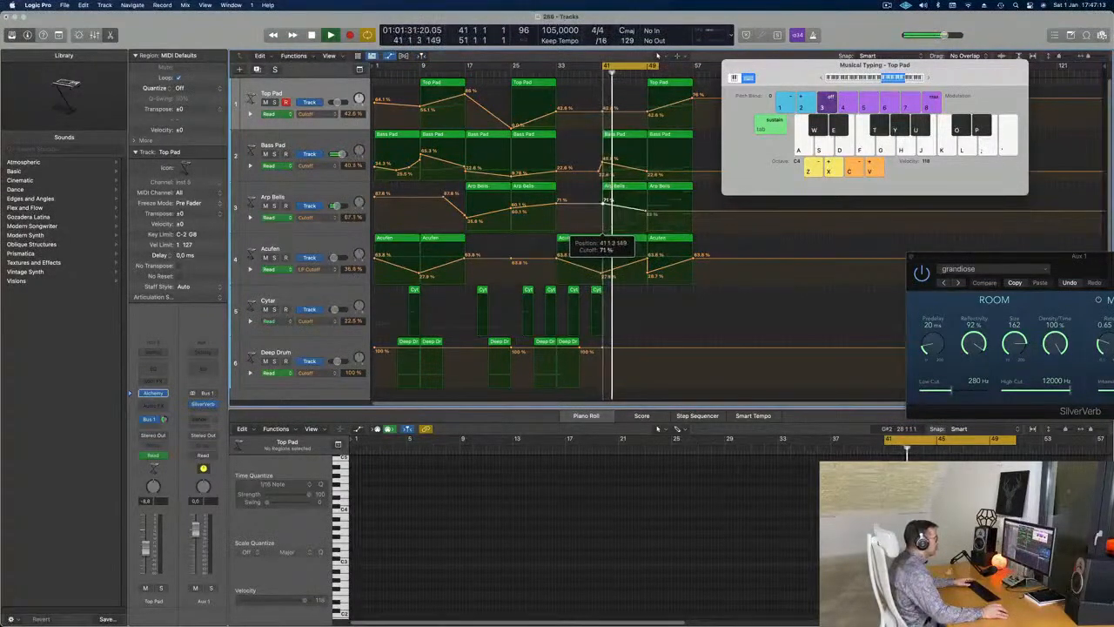
{"action": "left_click_drag", "start_coordinate": [603, 205], "coordinate": [646, 218]}
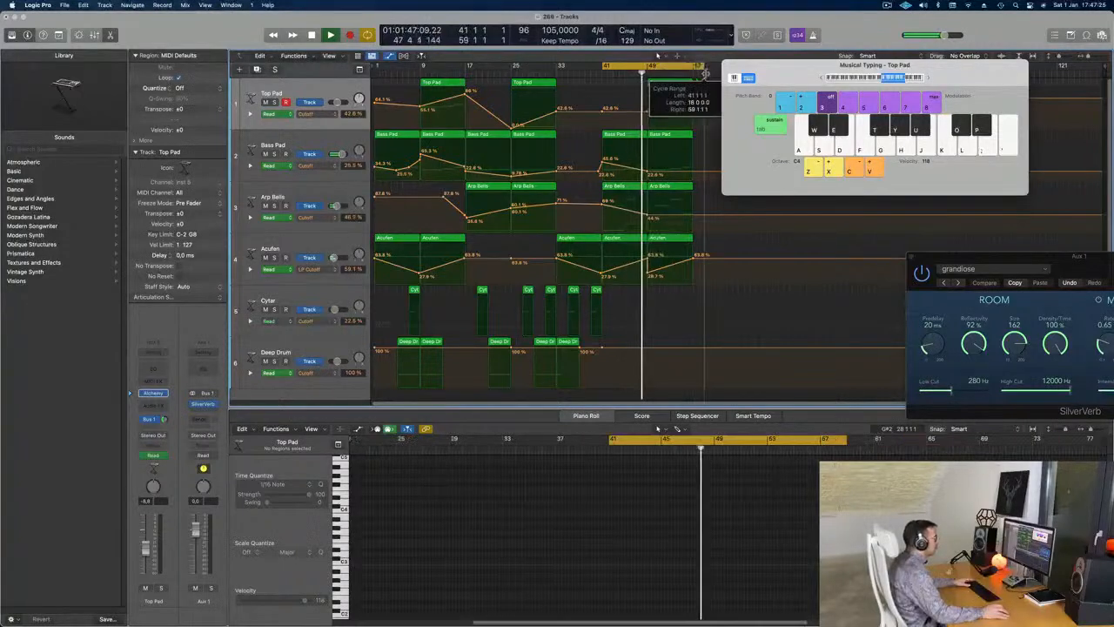
- In the Arp Bells Piano Roll, delete the four short notes and stretch the remaining two to the region end
{"action": "left_click", "coordinate": [625, 189]}
{"action": "double_click", "coordinate": [626, 189]}
{"action": "double_click", "coordinate": [626, 189]}
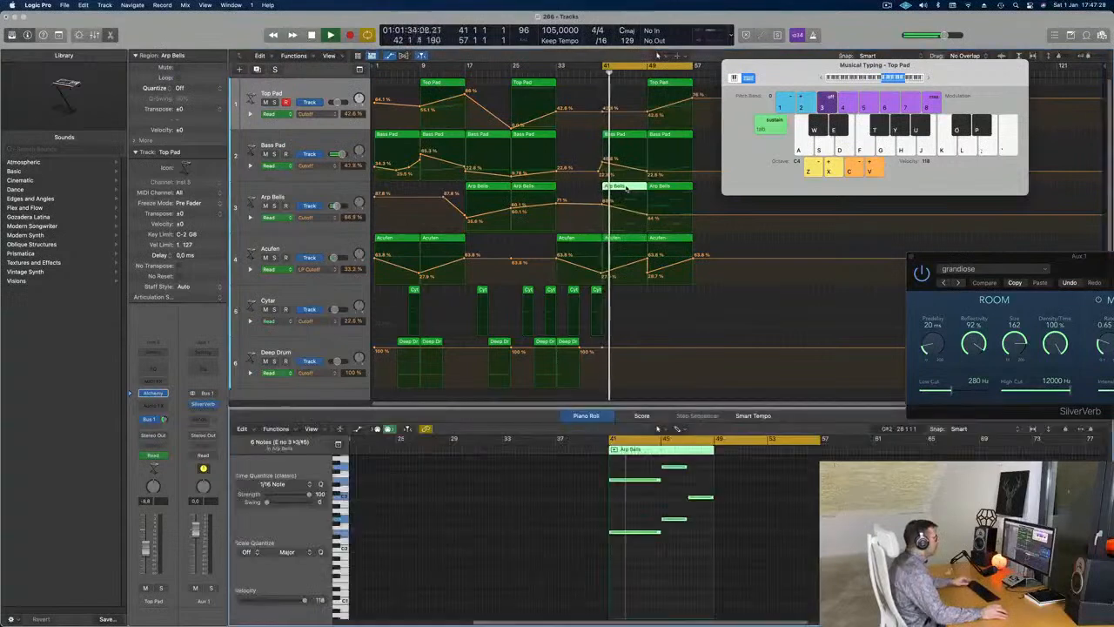
{"action": "scroll", "coordinate": [670, 561], "scroll_direction": "up", "scroll_amount": 2}
{"action": "scroll", "coordinate": [670, 561], "scroll_direction": "up", "scroll_amount": 3}
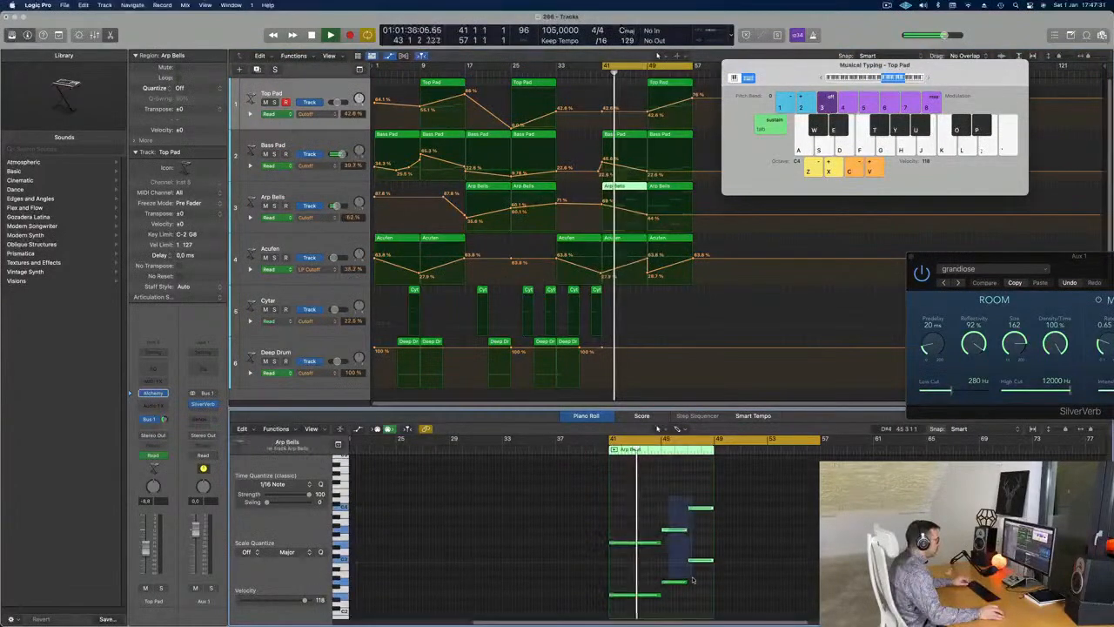
{"action": "key", "text": "BackSpace"}
{"action": "key", "text": "super+a"}
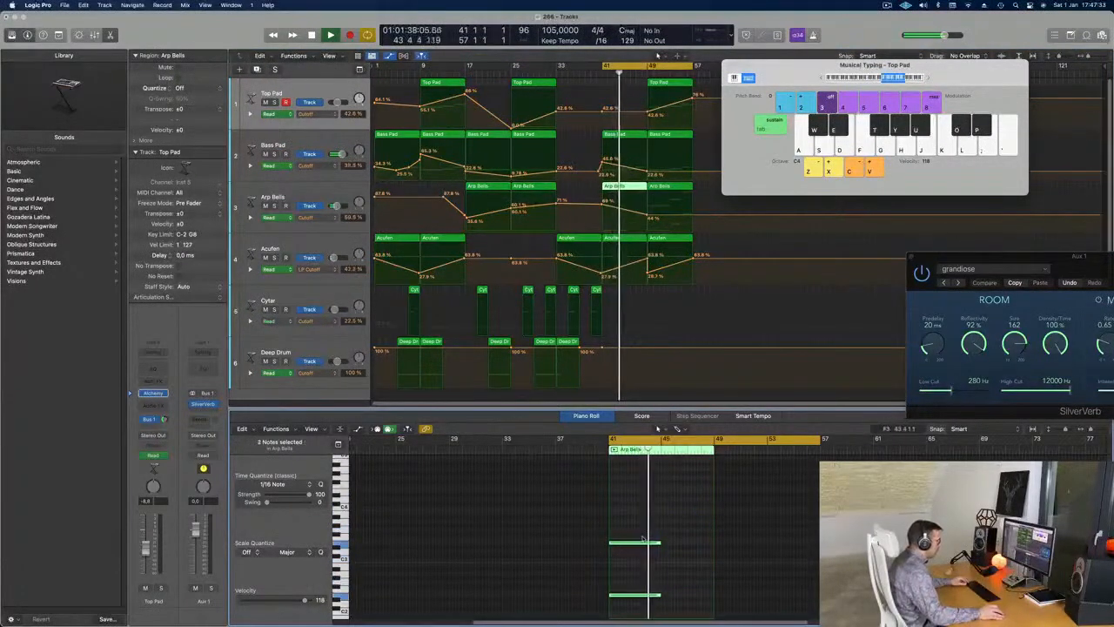
{"action": "left_click_drag", "start_coordinate": [660, 544], "coordinate": [715, 550]}
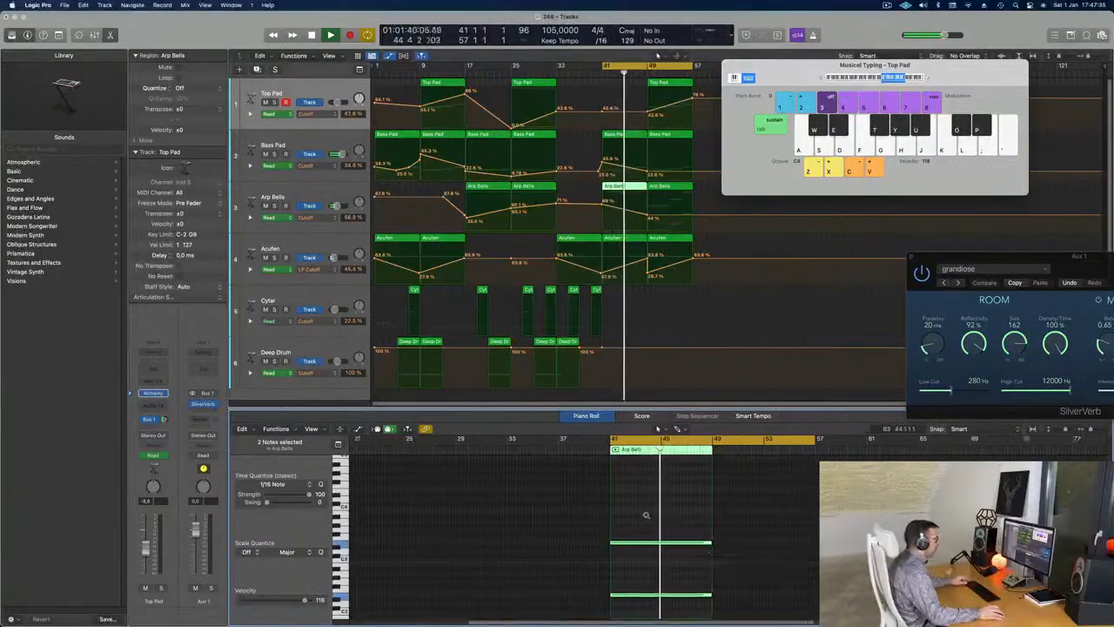
{"action": "key", "text": "super+Left"}
{"action": "key", "text": "super+Left"}
{"action": "key", "text": "super+Left"}
{"action": "left_click", "coordinate": [601, 75]}
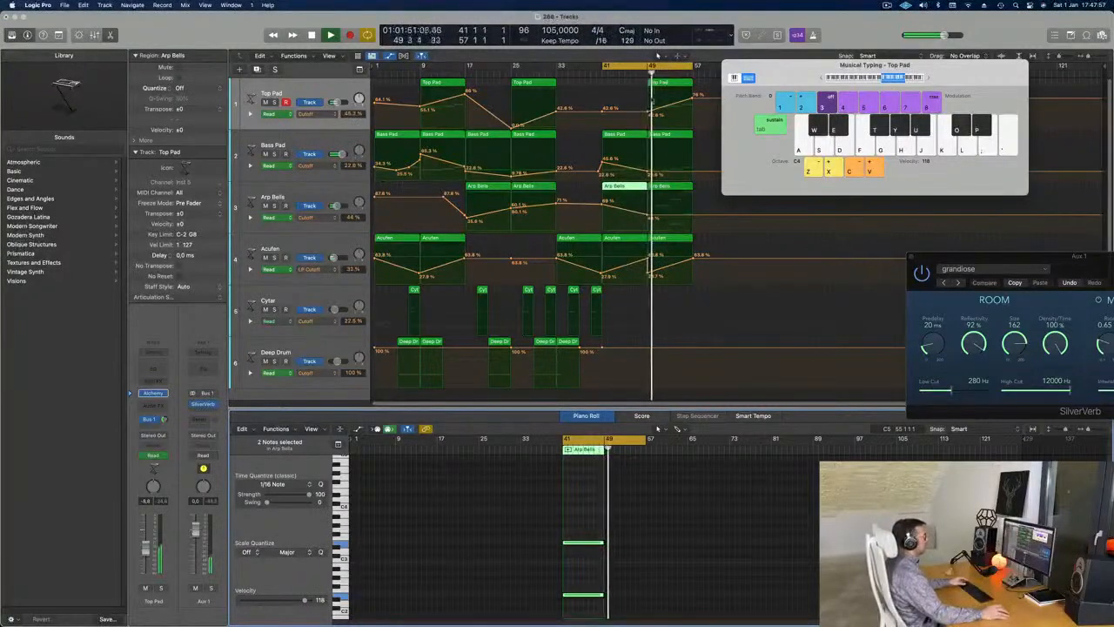
- Drop Top Pad's cutoff to 0% at bar 49 and delete the Arp Bells region there
{"action": "mouse_move", "coordinate": [649, 114]}
{"action": "left_mouse_down"}
{"action": "mouse_move", "coordinate": [651, 130]}
{"action": "mouse_move", "coordinate": [648, 114]}
{"action": "left_mouse_up"}
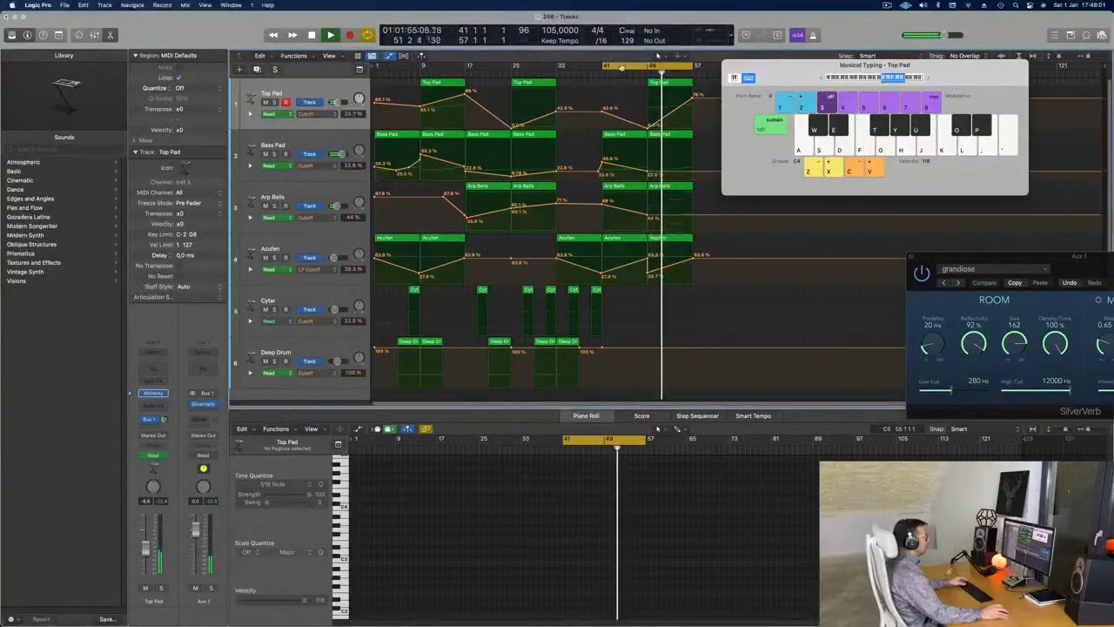
{"action": "left_click", "coordinate": [678, 190]}
{"action": "key", "text": "Delete"}
- Copy the thinned Arp Bells region into bar 49 and delete the Acufen region at bar 49
{"action": "left_click_drag", "start_coordinate": [622, 193], "coordinate": [647, 221]}
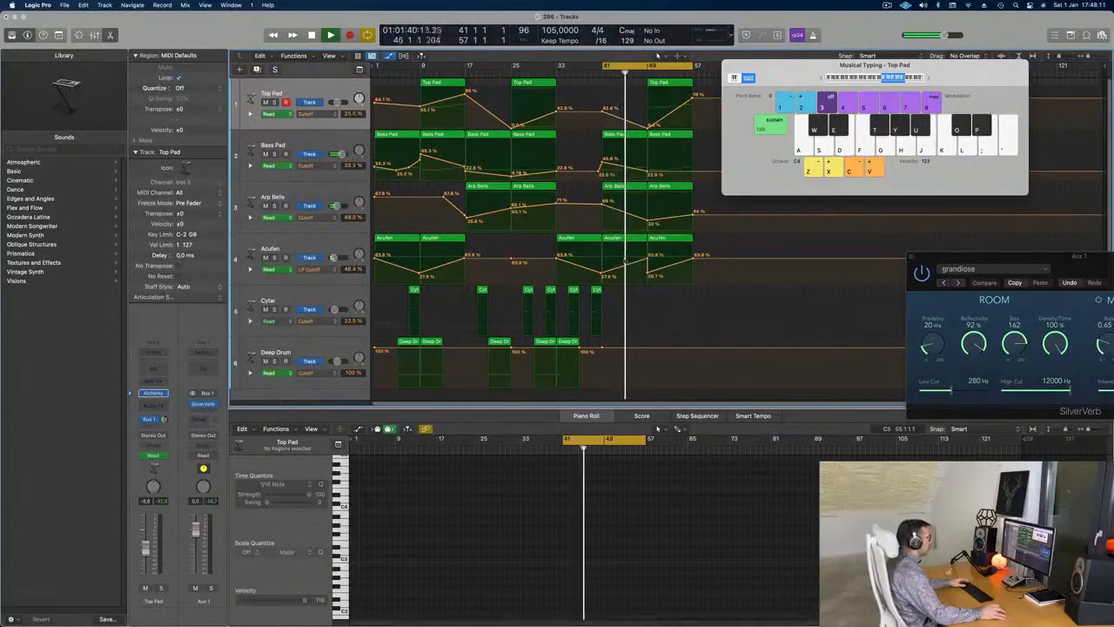
{"action": "left_click", "coordinate": [667, 238]}
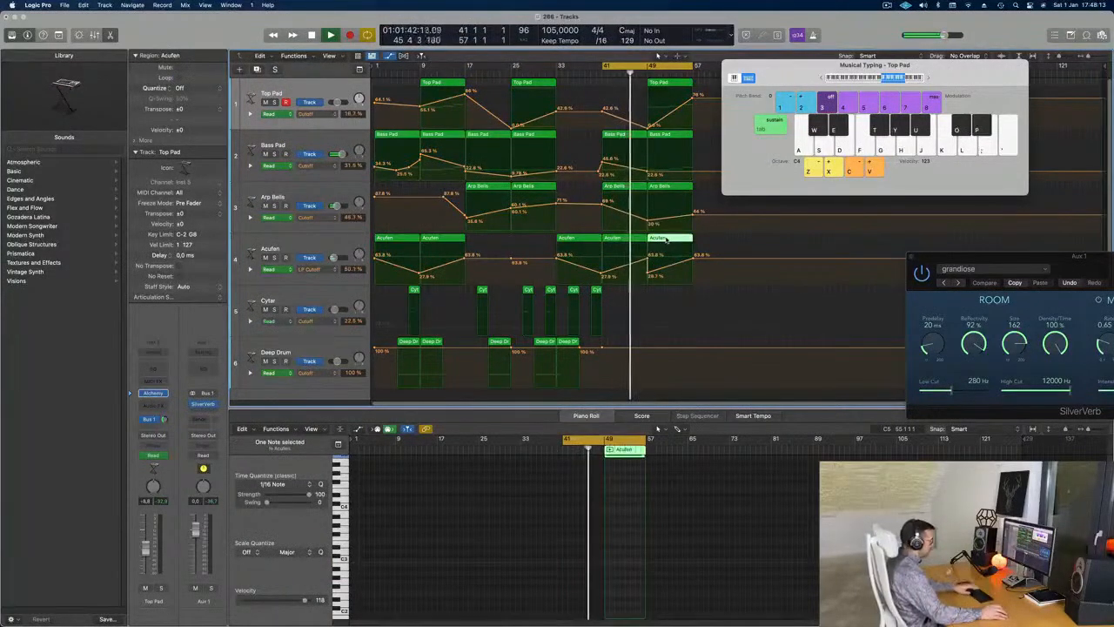
{"action": "key", "text": "Delete"}
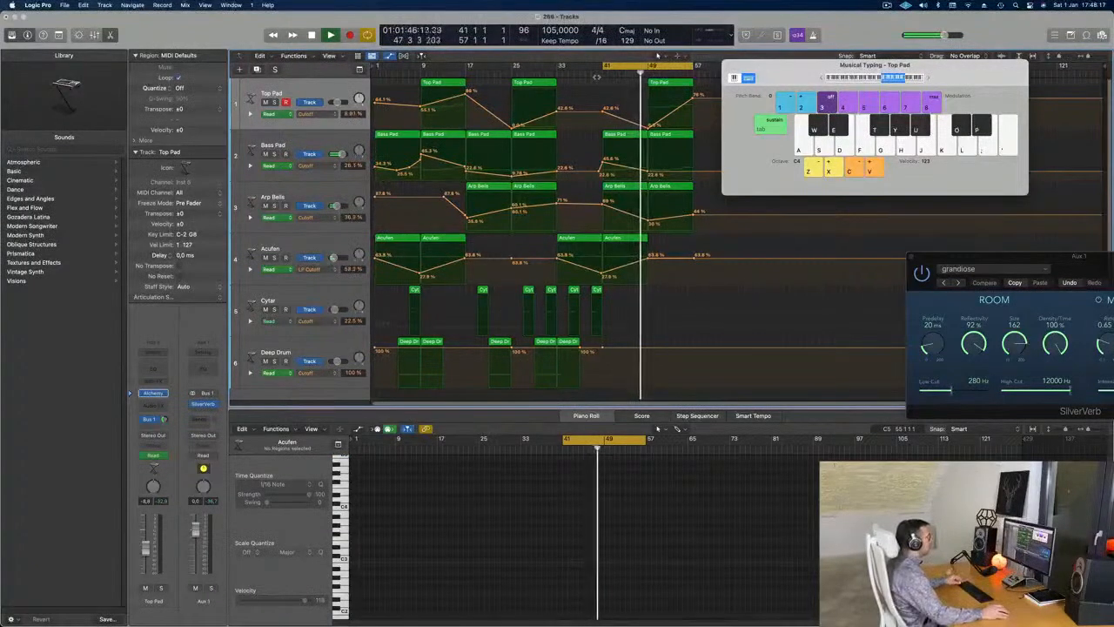
- Delete two notes from the bar-41 Bass Pad region and lengthen the remaining note to 7 bars
{"action": "left_click", "coordinate": [628, 136]}
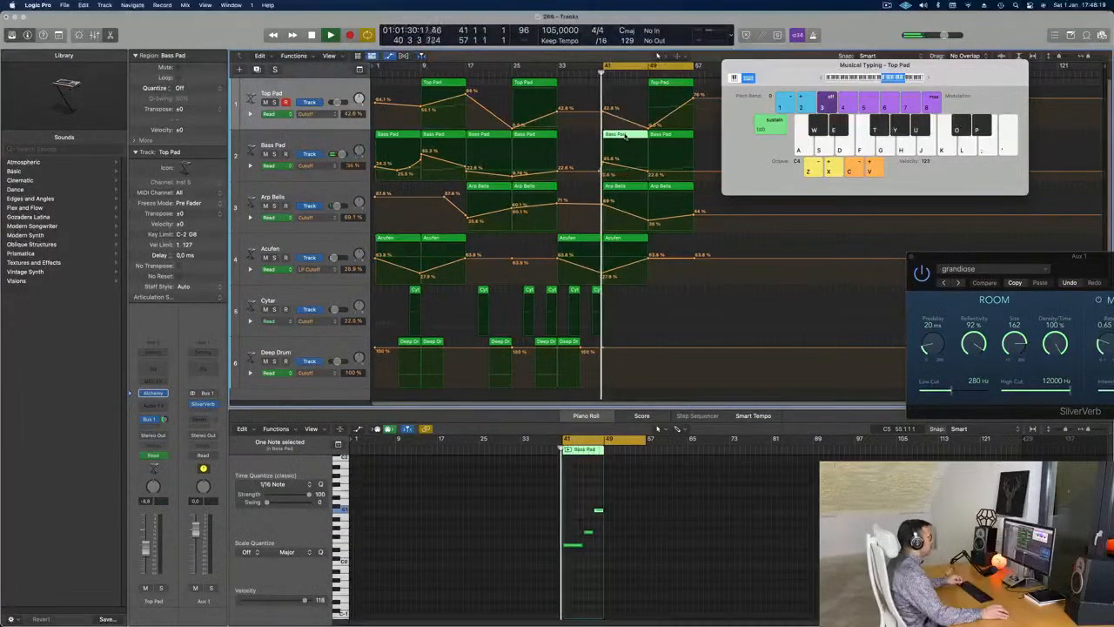
{"action": "key", "text": "e"}
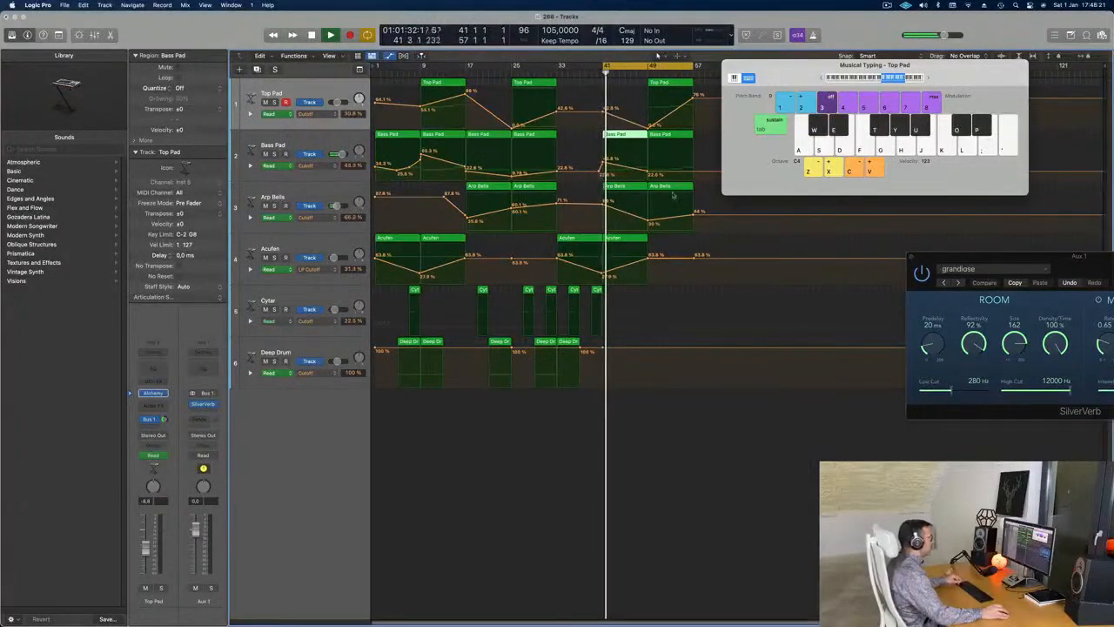
{"action": "key", "text": "e"}
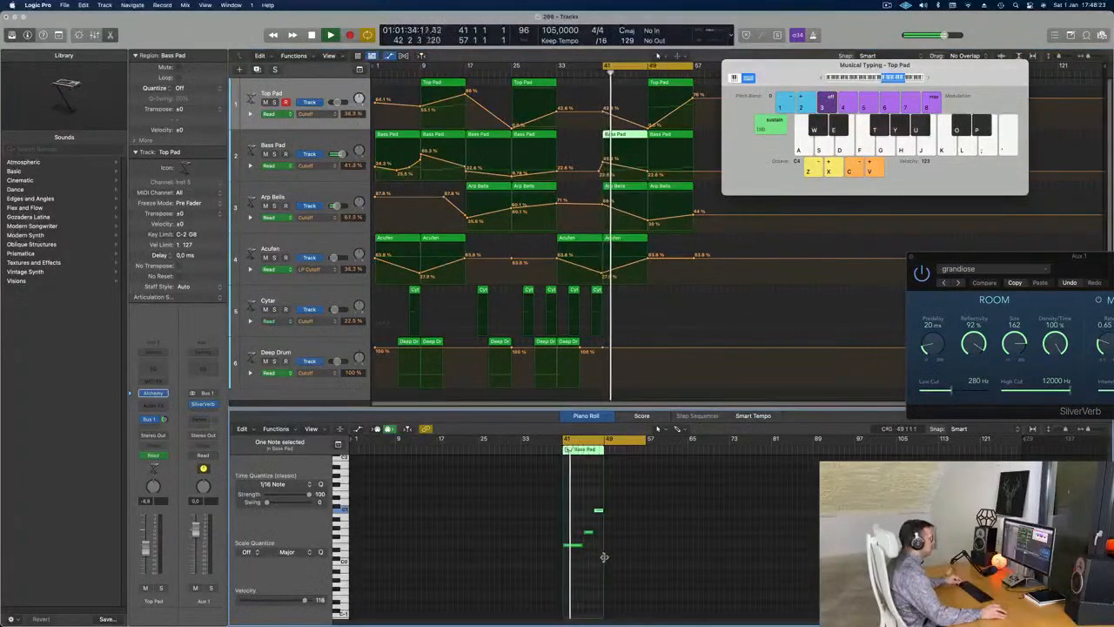
{"action": "key", "text": "Delete"}
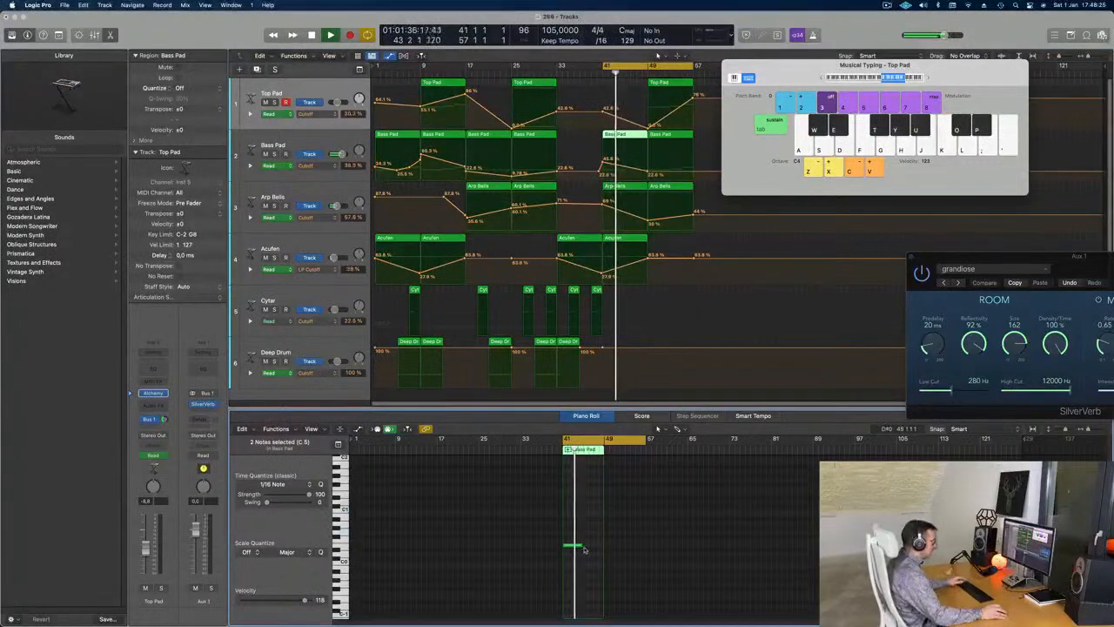
{"action": "left_click_drag", "start_coordinate": [583, 547], "coordinate": [597, 550]}
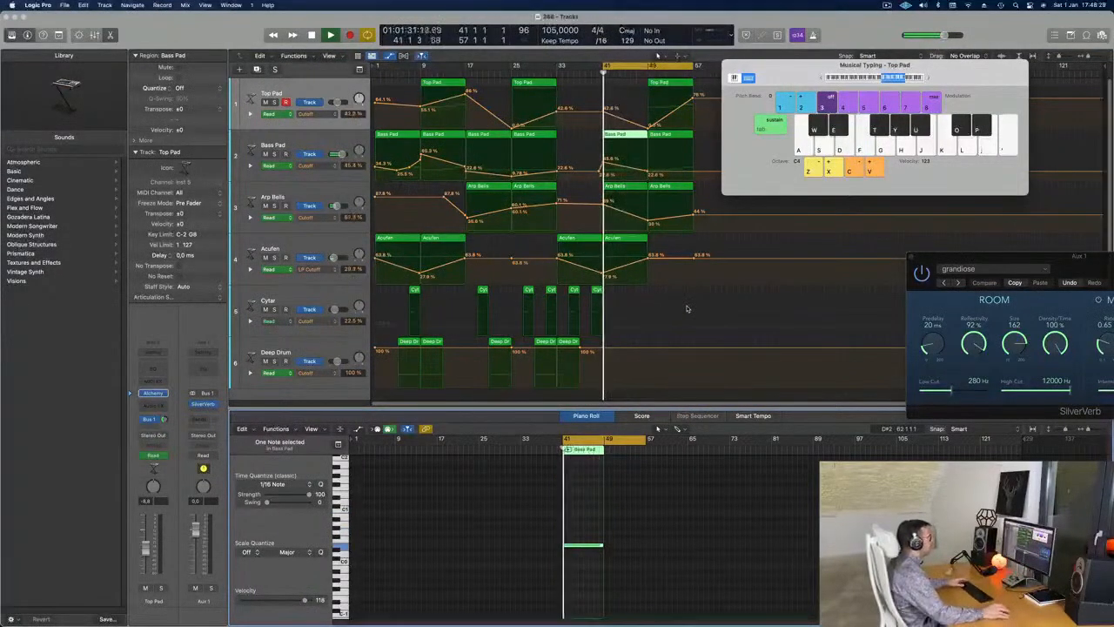
{"action": "left_click_drag", "start_coordinate": [810, 77], "coordinate": [874, 133]}
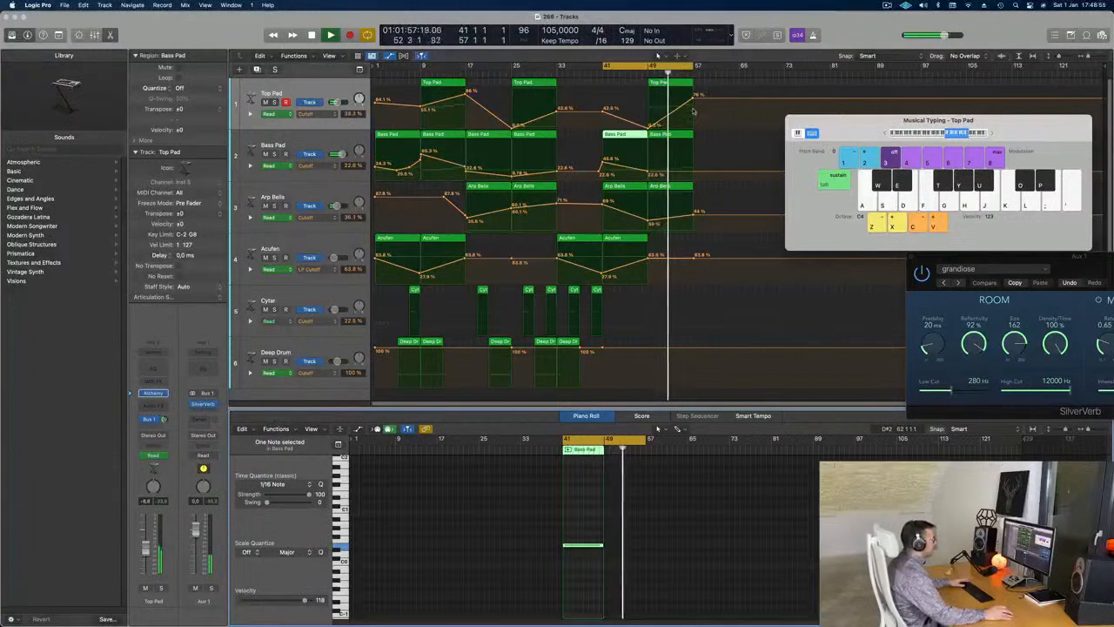
- Add a Bass Pad cutoff point near bar 57 raised to 34.7%, and show the secondary ruler
{"action": "left_click", "coordinate": [693, 172]}
{"action": "left_click_drag", "start_coordinate": [693, 172], "coordinate": [695, 161]}
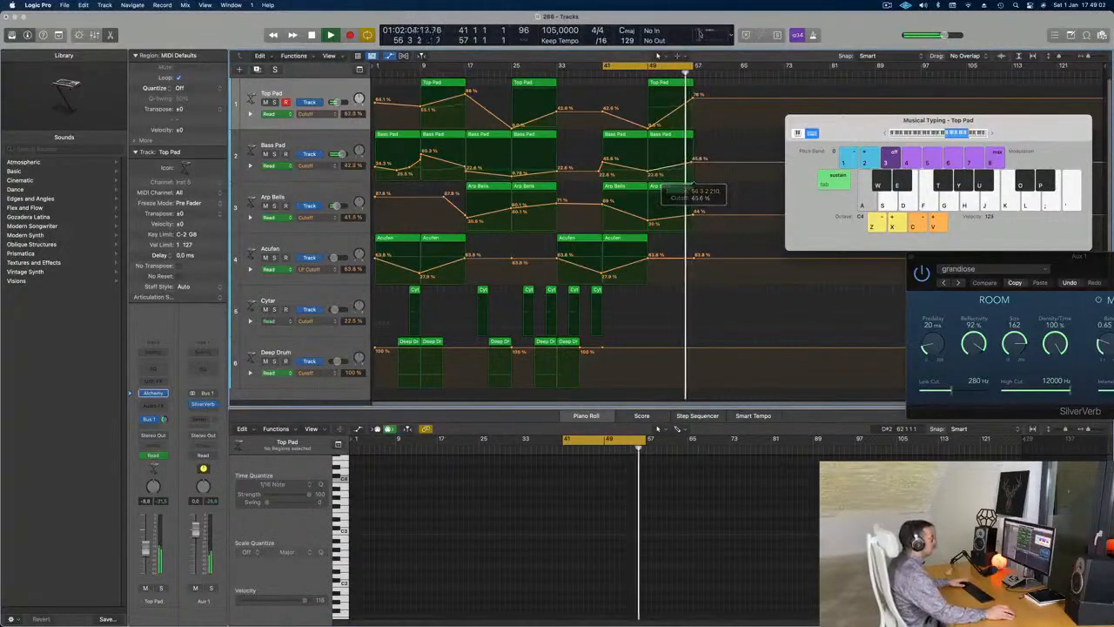
{"action": "left_click", "coordinate": [329, 55]}
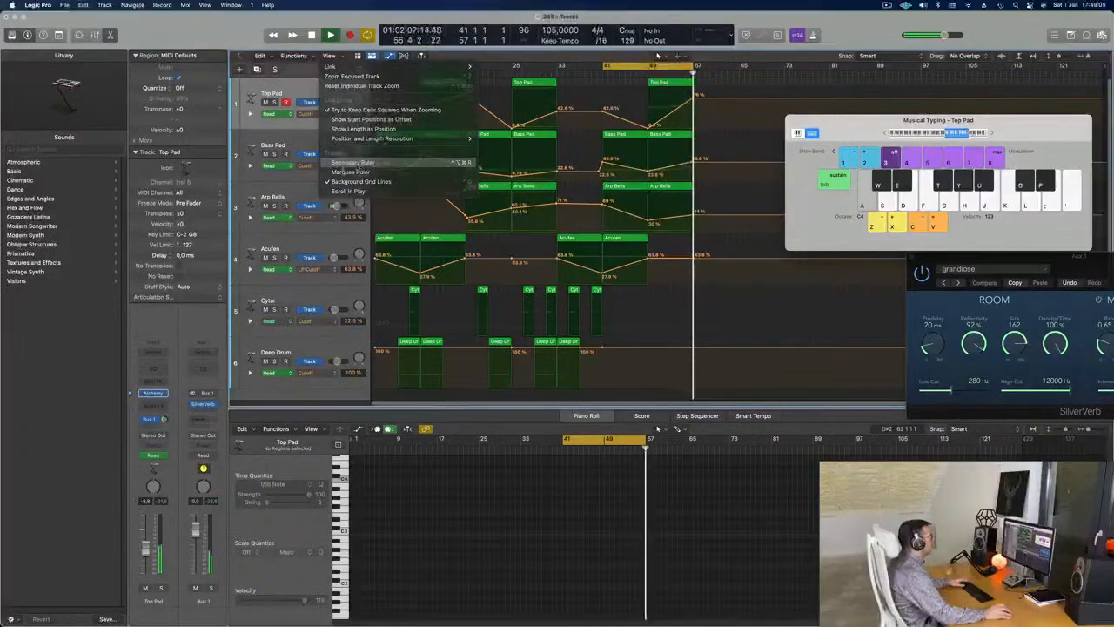
{"action": "left_click", "coordinate": [352, 162]}
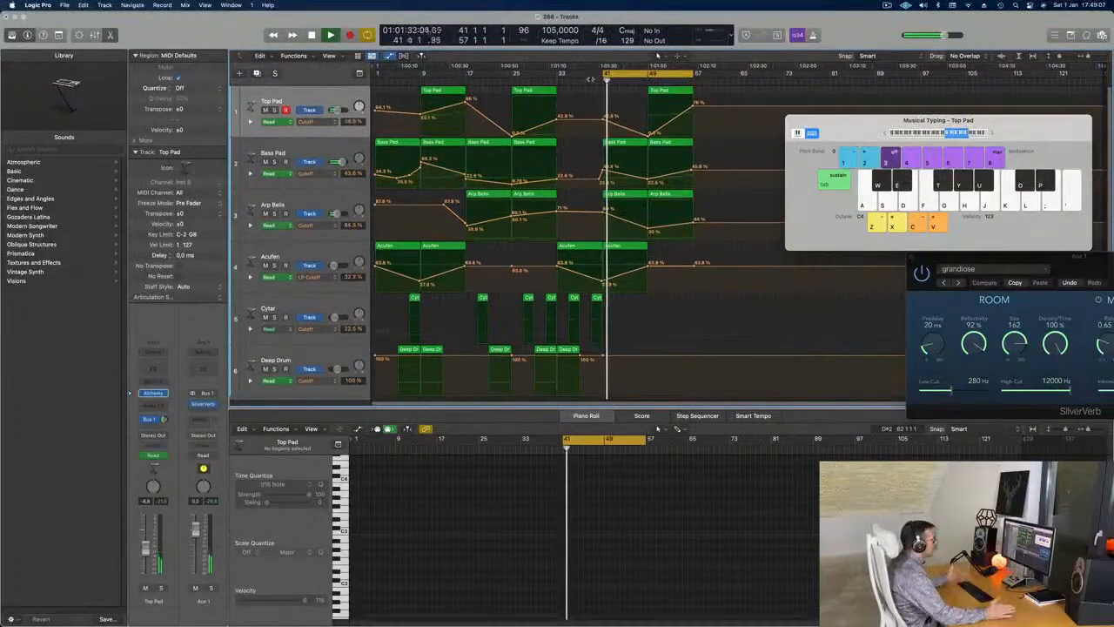